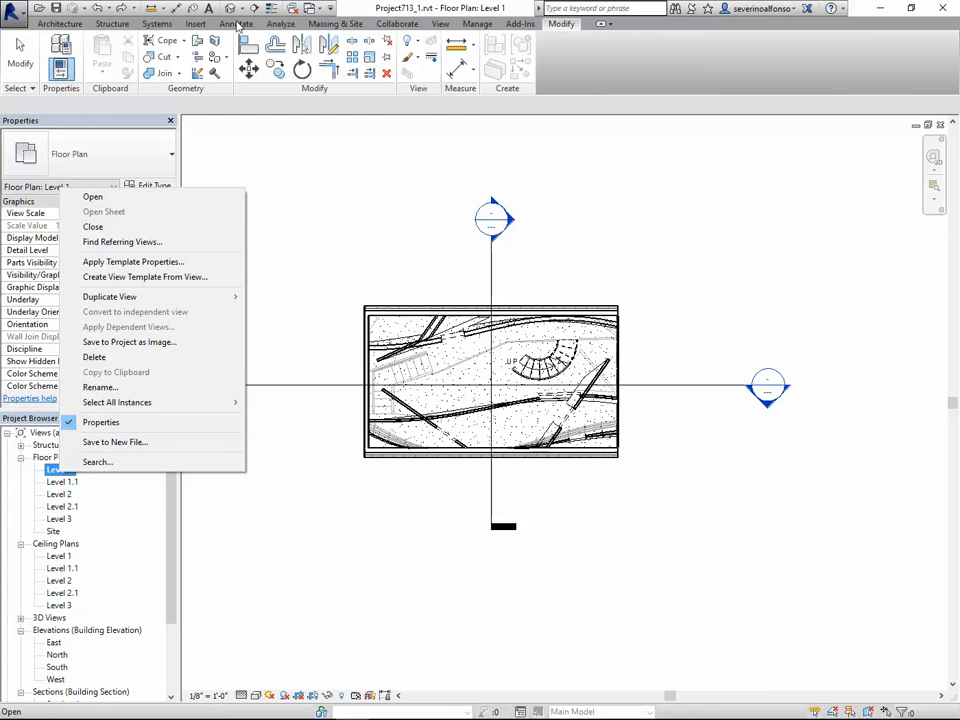
# Step: Duplicate the Level 1 floor plan with detailing and rename the copy Level 1 Presentation
pyautogui.moveTo(228, 297)
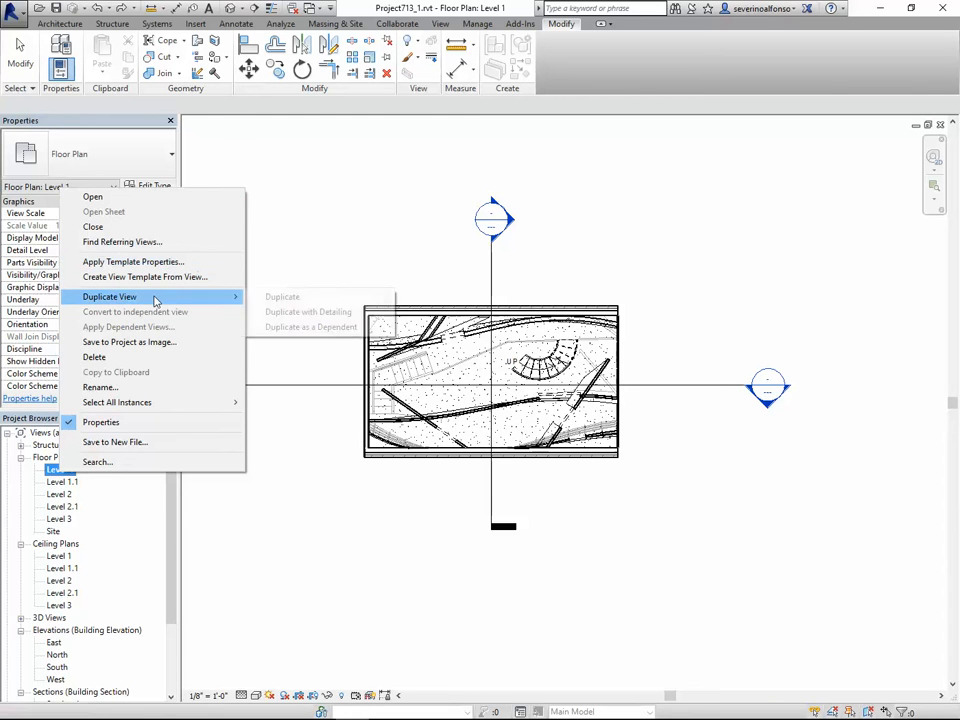
pyautogui.click(313, 313)
pyautogui.rightClick(100, 482)
pyautogui.click(128, 394)
pyautogui.press('End')
pyautogui.hotkey('shift', 'Left')
pyautogui.write('Pr')
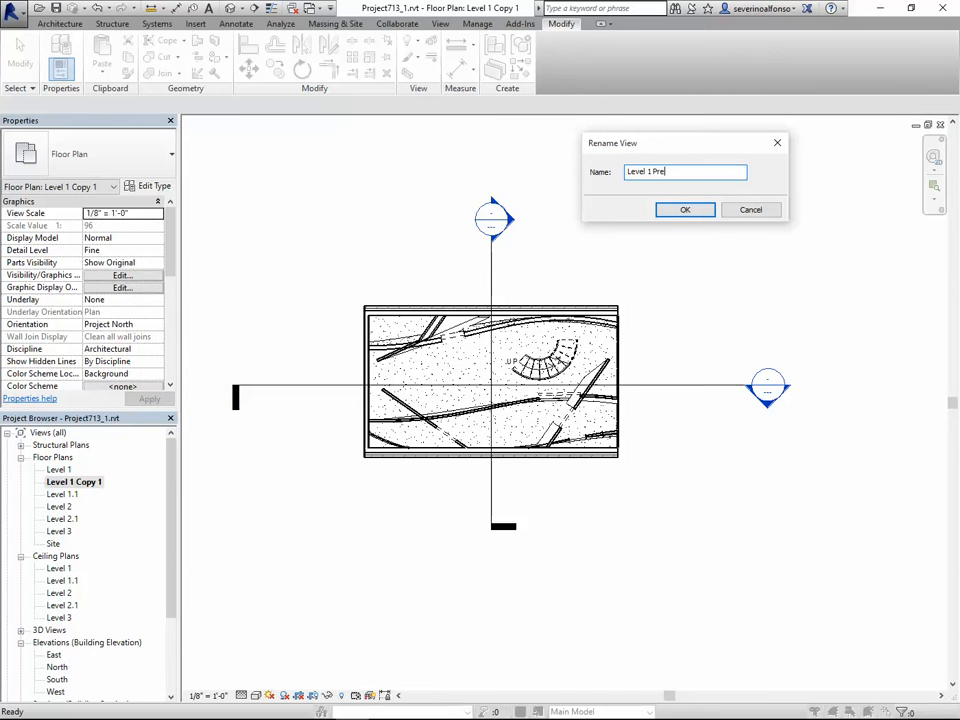
pyautogui.write('esentation')
pyautogui.press('Return')
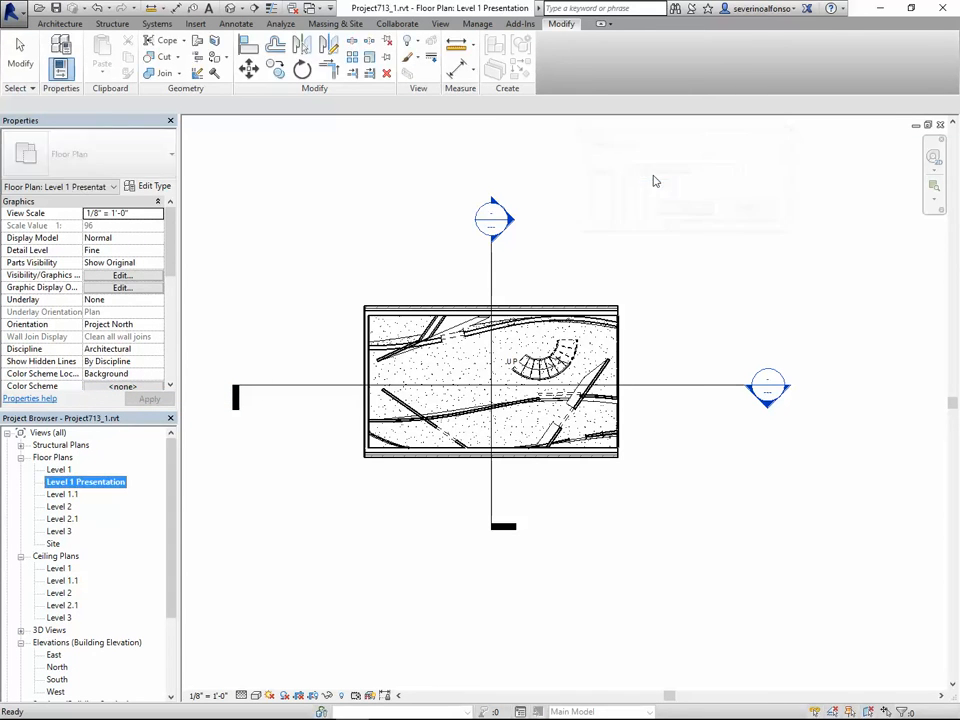
# Step: Duplicate the Level 1 Presentation view with detailing and rename the copy Level 1 Construction
pyautogui.rightClick(72, 485)
pyautogui.moveTo(133, 304)
pyautogui.click(305, 320)
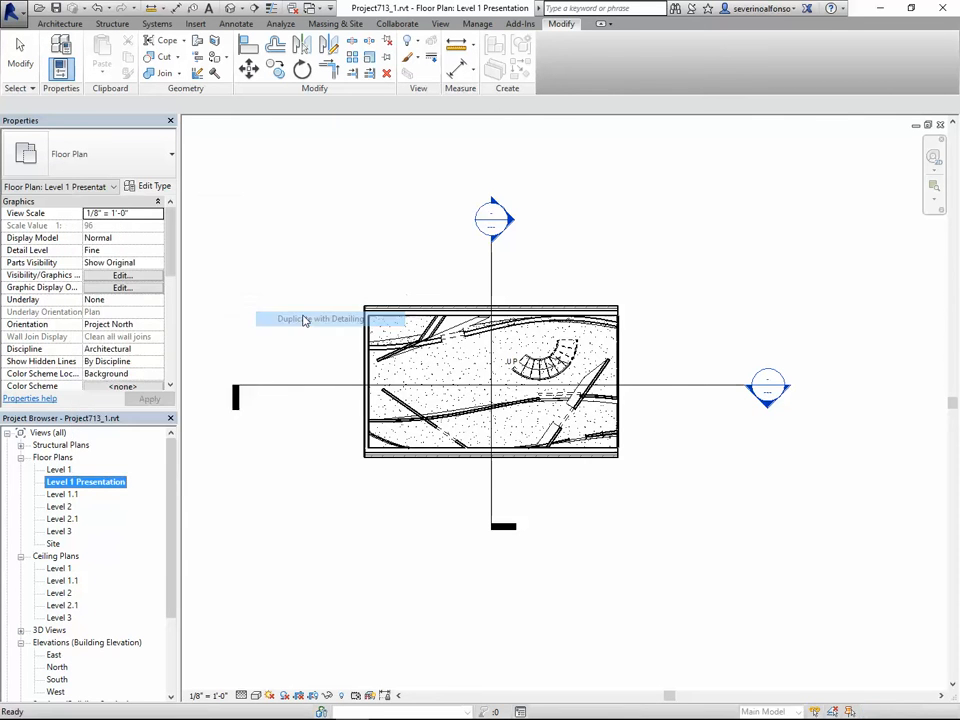
pyautogui.rightClick(104, 497)
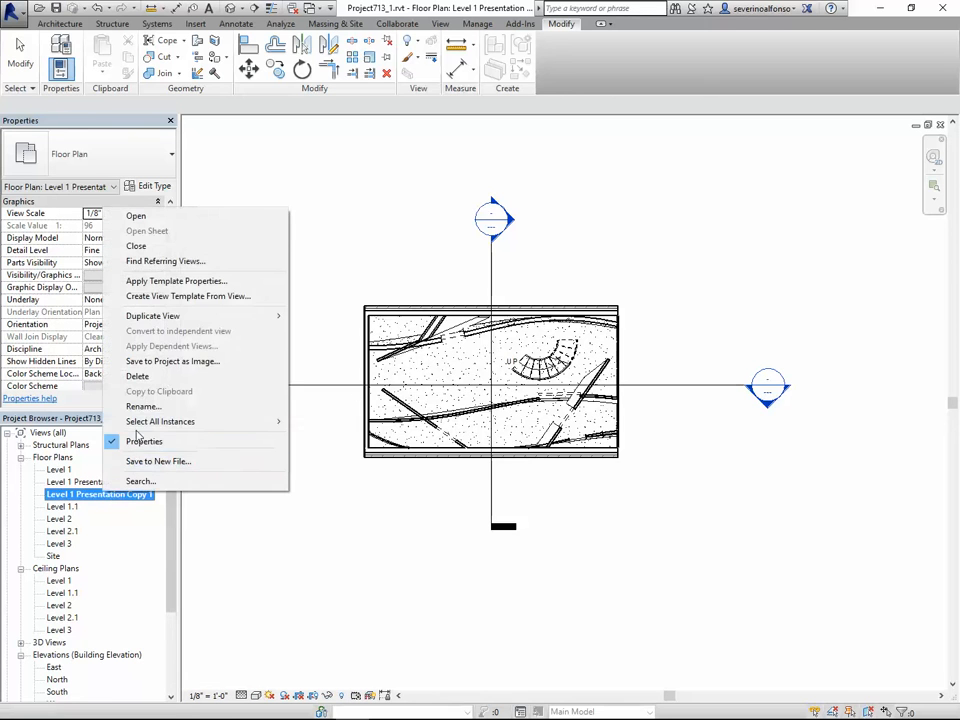
pyautogui.click(130, 407)
pyautogui.moveTo(716, 172); pyautogui.dragTo(656, 170)
pyautogui.write('Construction')
pyautogui.press('Return')
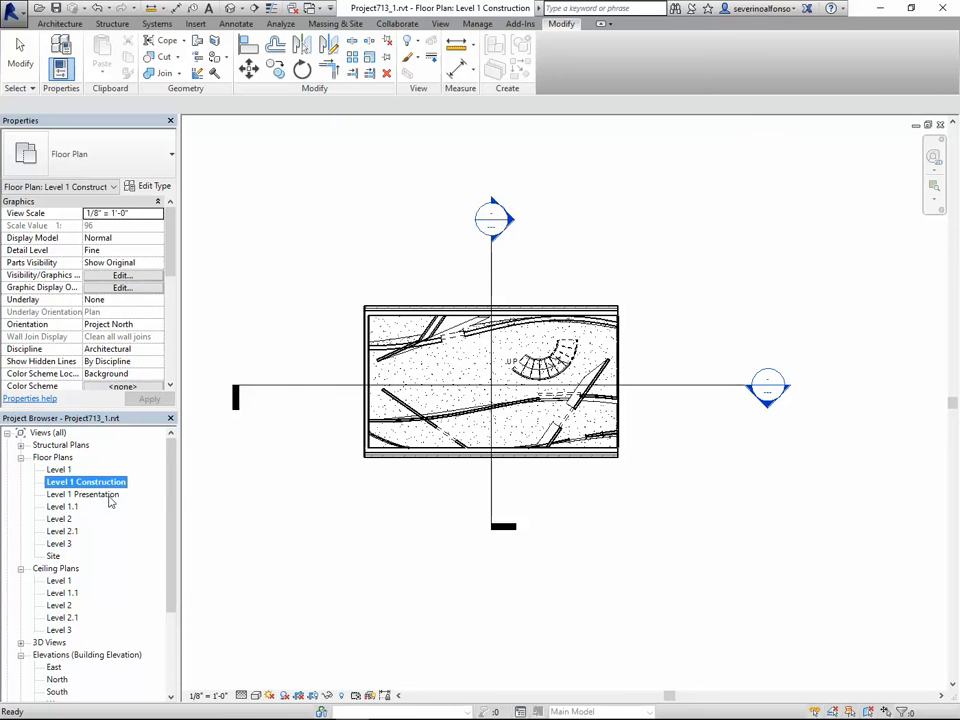
pyautogui.click(330, 520)
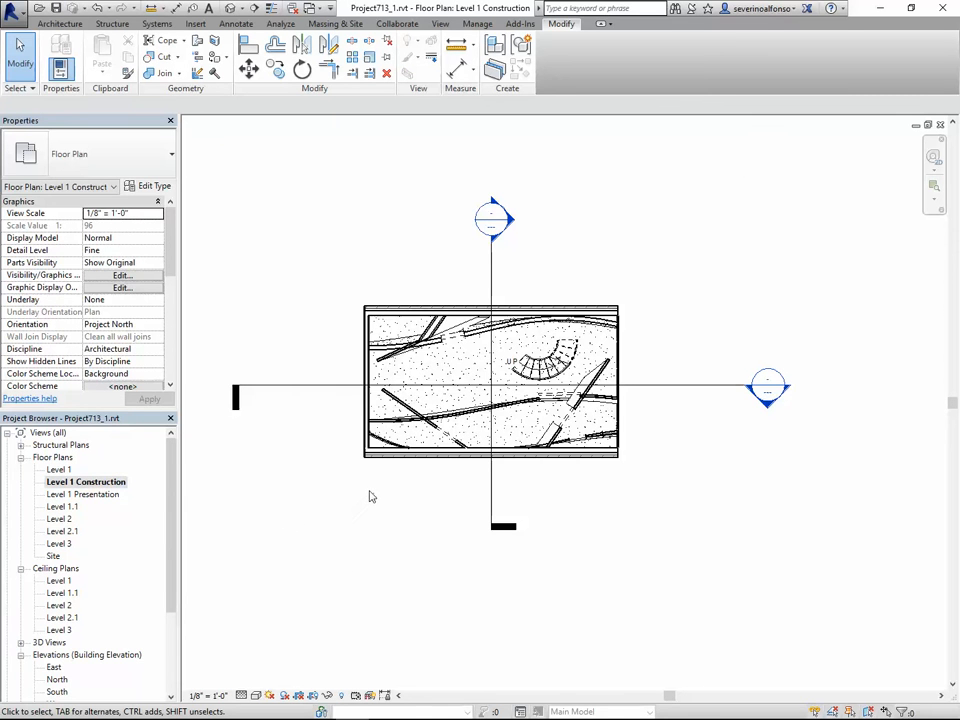
# Step: Open the Level 1 Presentation floor plan with the whole building in view
pyautogui.doubleClick(76, 494)
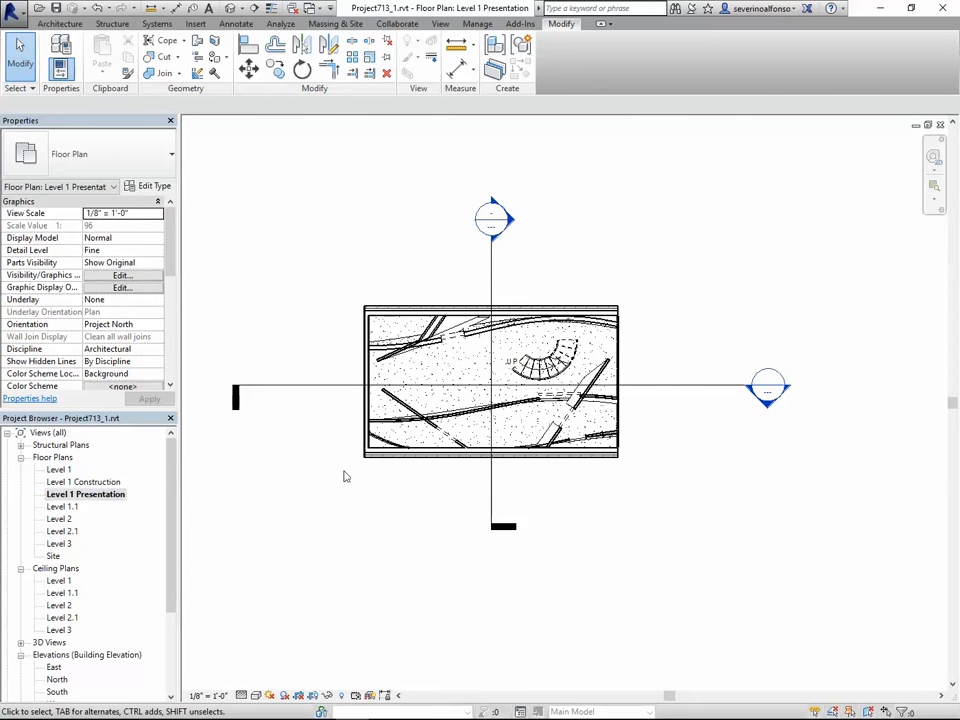
pyautogui.scroll(3, 382, 352)
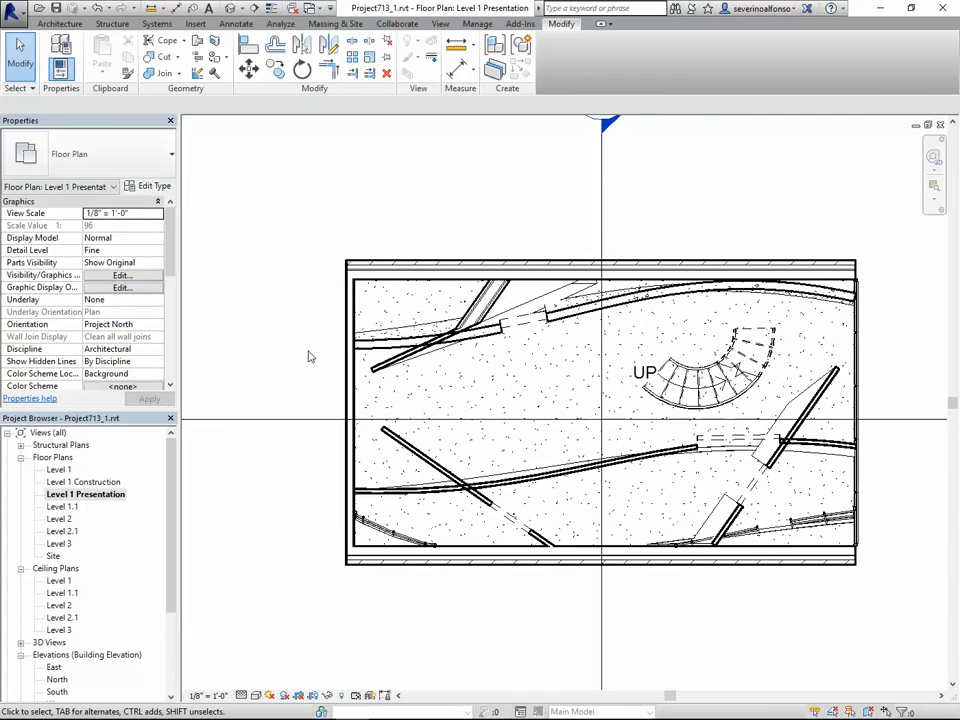
pyautogui.scroll(-1, 308, 357)
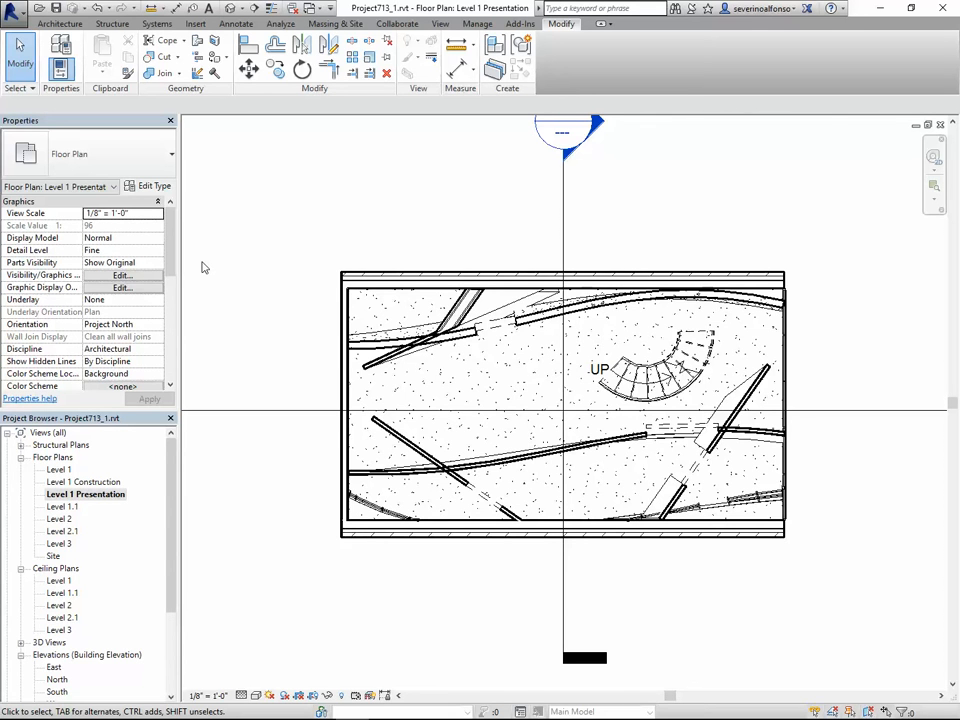
# Step: Override the Walls category's cut pattern in Level 1 Presentation with a black Solid fill through the visibility/graphics overrides
pyautogui.press('v')
pyautogui.press('g')
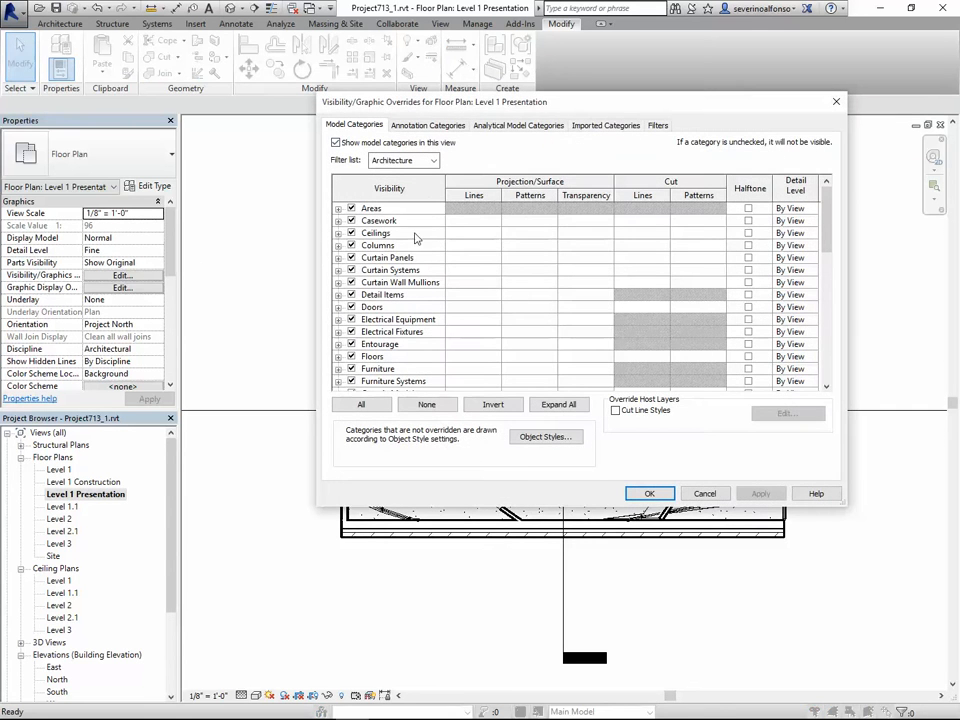
pyautogui.click(389, 246)
pyautogui.press('w')
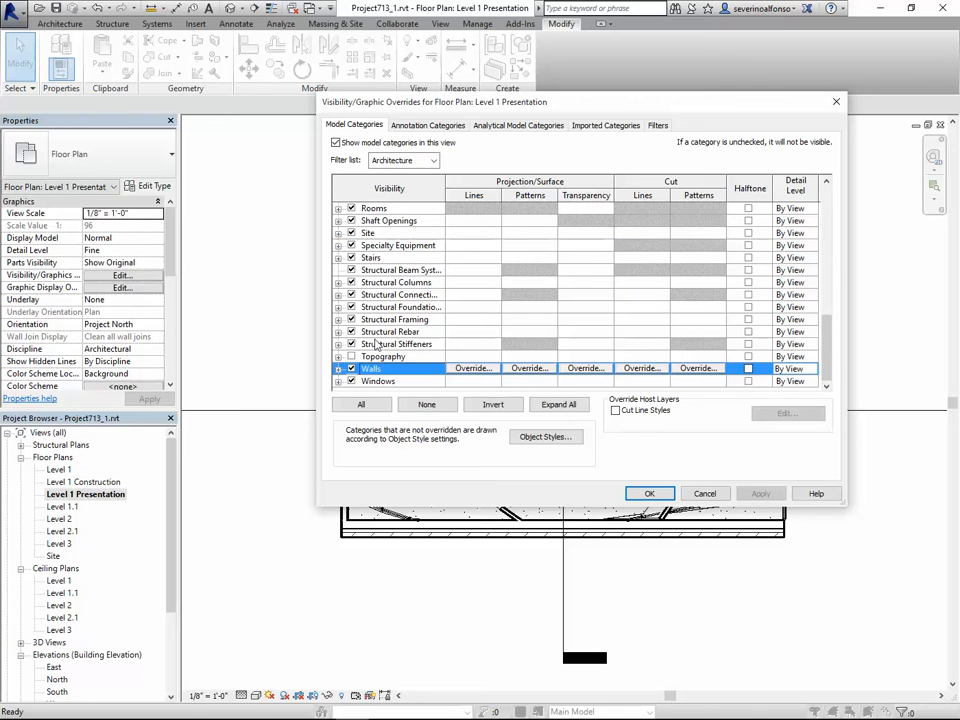
pyautogui.click(698, 369)
pyautogui.click(510, 216)
pyautogui.click(382, 234)
pyautogui.click(581, 339)
pyautogui.click(530, 239)
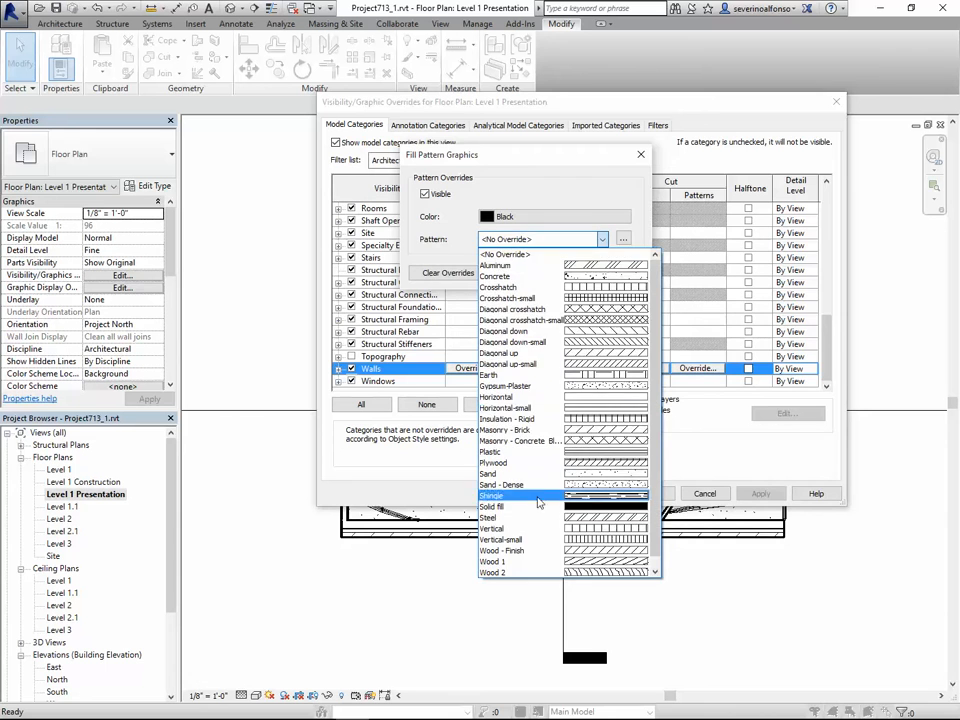
pyautogui.click(505, 499)
pyautogui.click(559, 274)
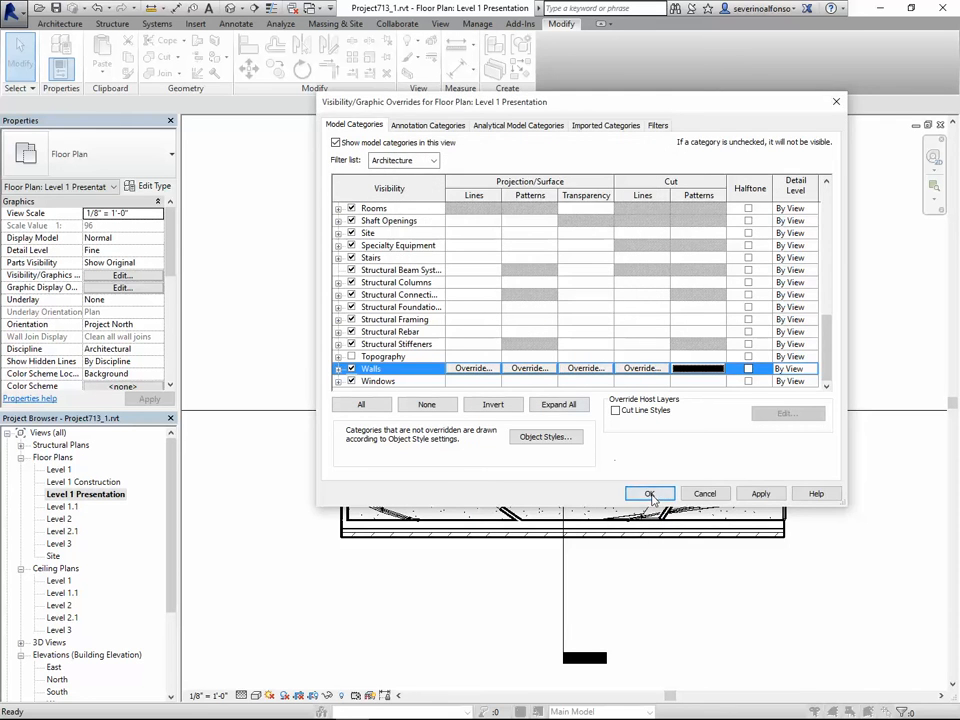
pyautogui.click(649, 493)
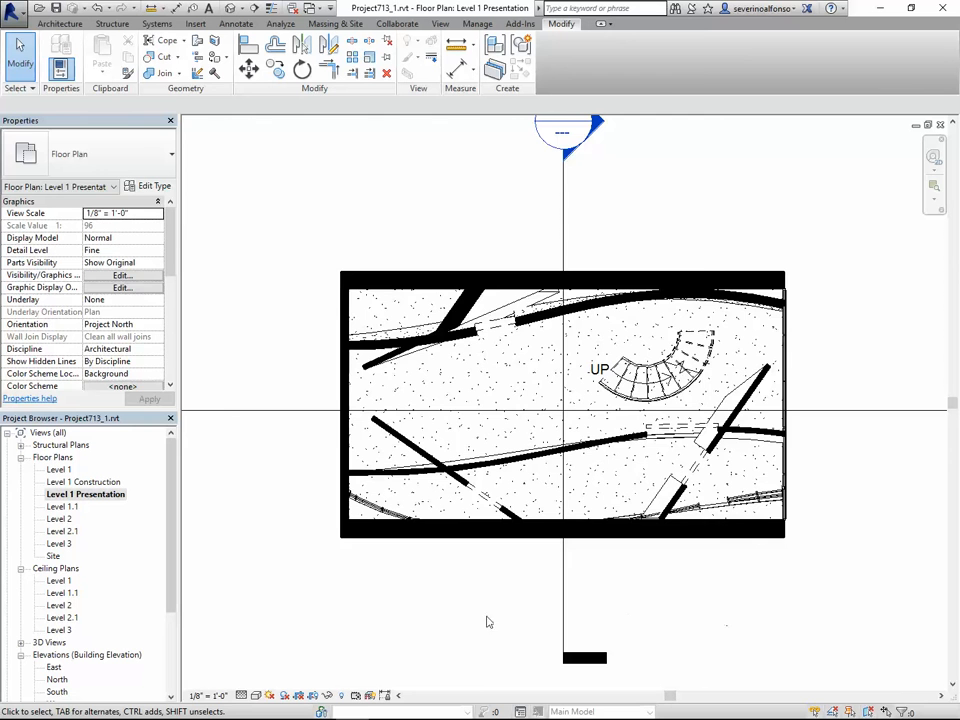
# Step: Open the Level 1.1 floor plan and inspect its cut pattern override for Walls
pyautogui.doubleClick(62, 507)
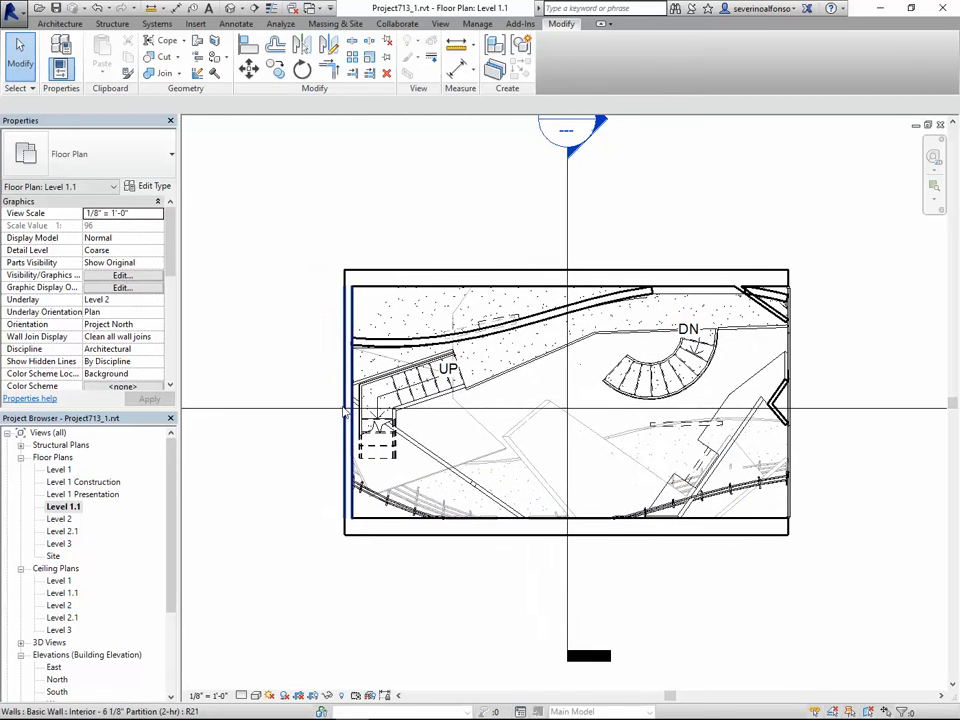
pyautogui.press('v')
pyautogui.press('g')
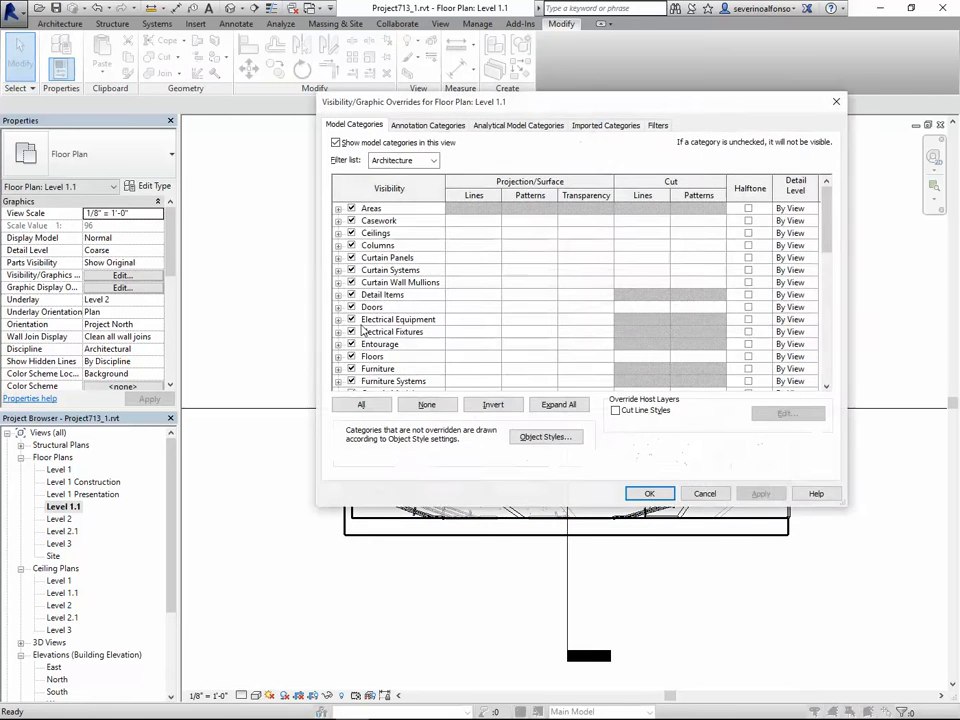
pyautogui.click(381, 259)
pyautogui.press('w')
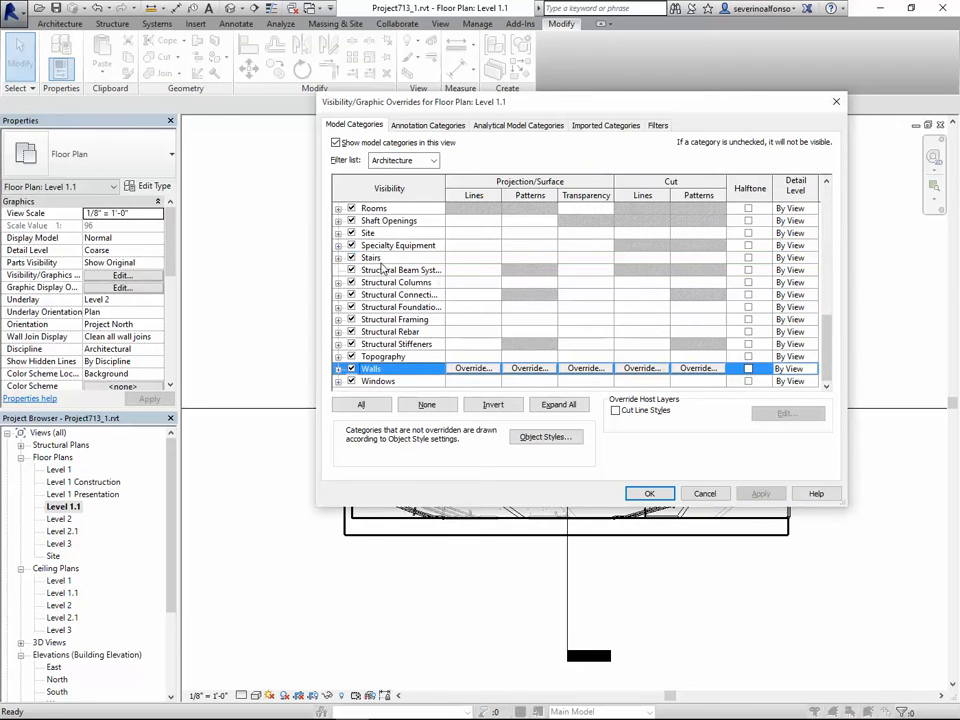
pyautogui.click(698, 368)
pyautogui.click(641, 155)
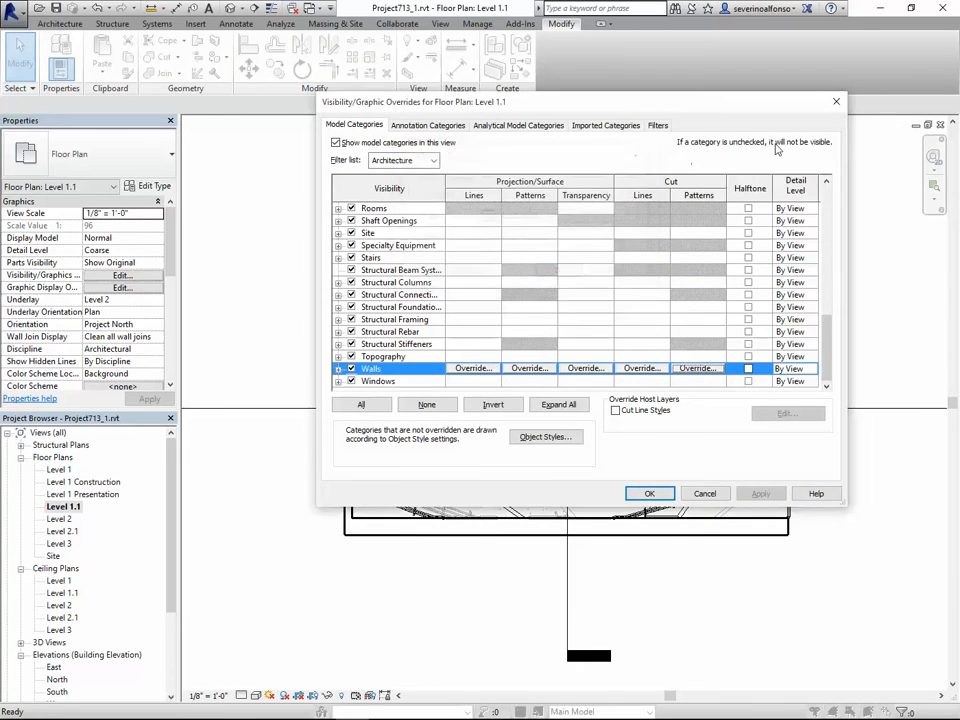
pyautogui.click(838, 102)
# Step: Return to the Level 1 Presentation floor plan and hide the whole section mark category in that view
pyautogui.doubleClick(78, 494)
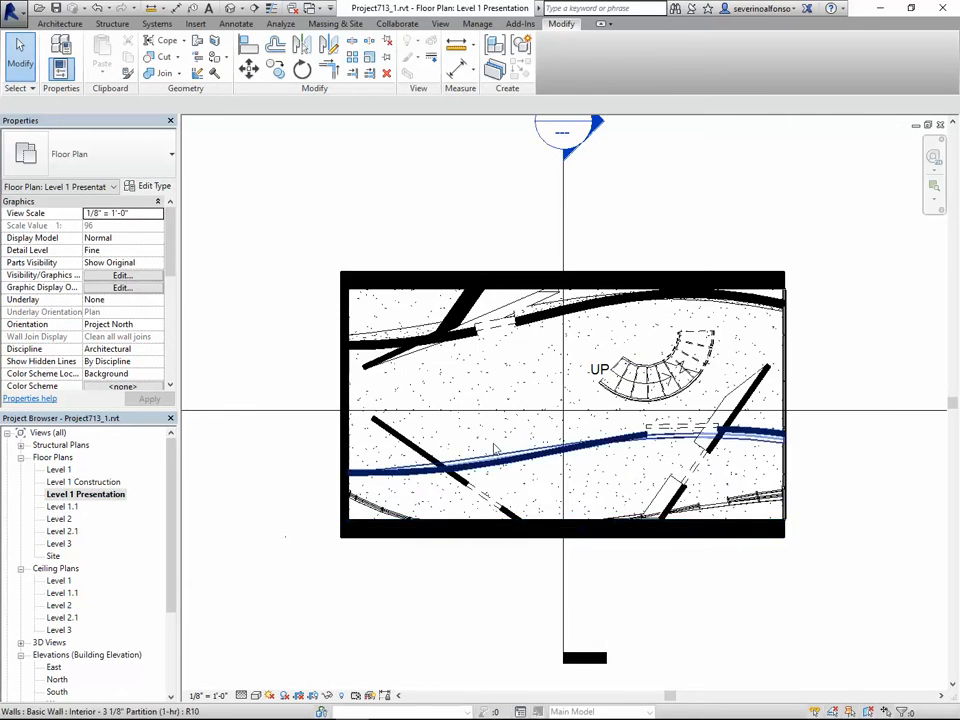
pyautogui.scroll(-2, 495, 458)
pyautogui.click(541, 296)
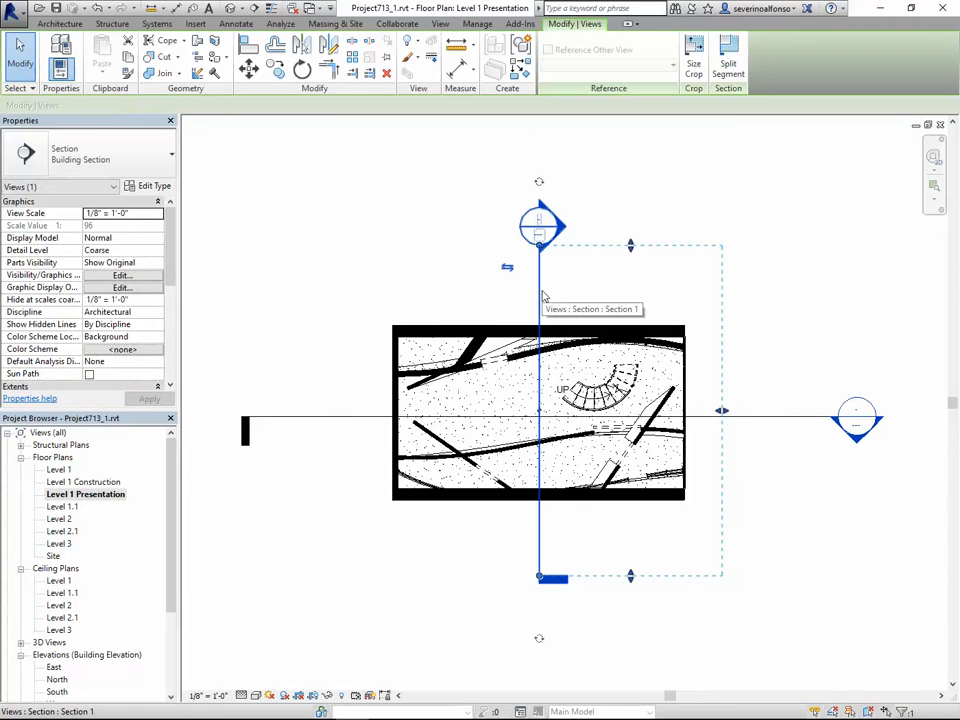
pyautogui.rightClick(539, 291)
pyautogui.moveTo(604, 411)
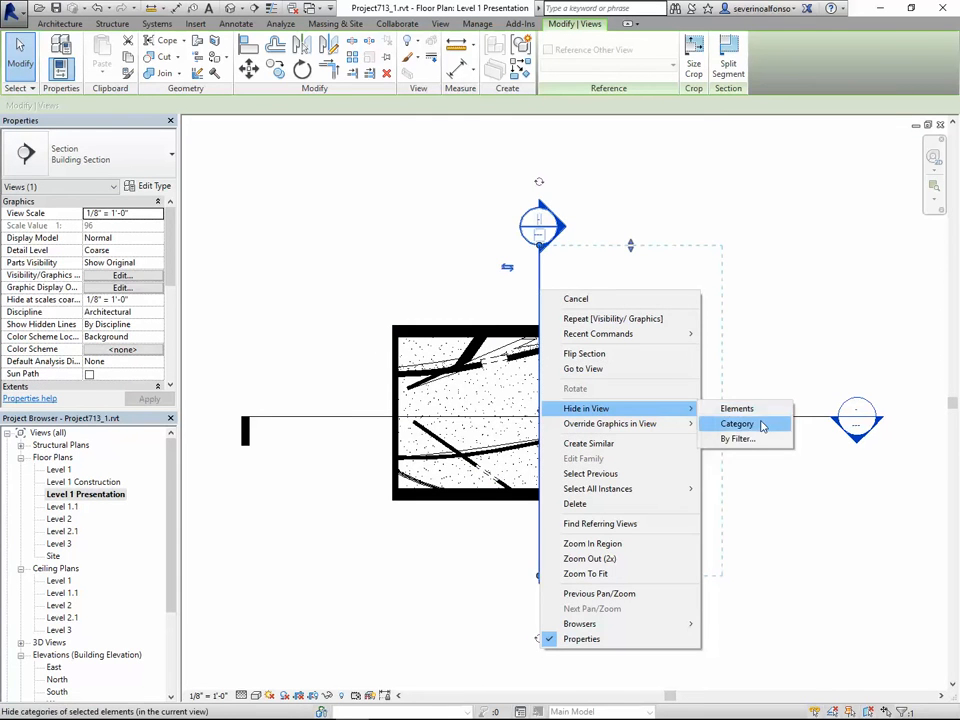
pyautogui.click(707, 424)
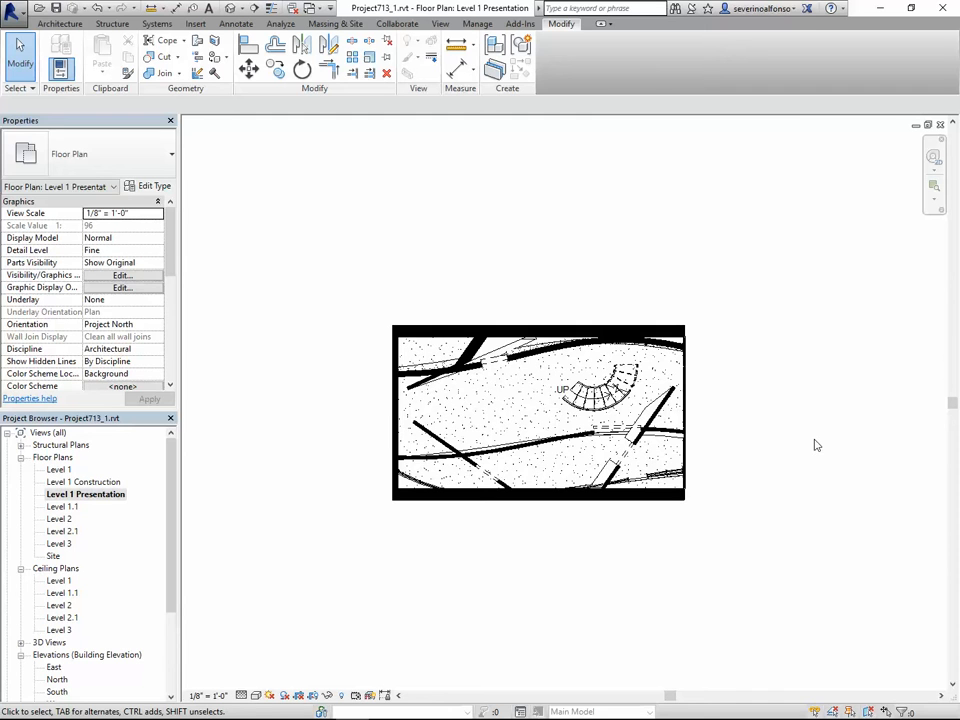
# Step: Set the Level 1 Presentation view's underlay to Level 1.1 and apply it
pyautogui.click(156, 300)
pyautogui.click(157, 300)
pyautogui.click(98, 332)
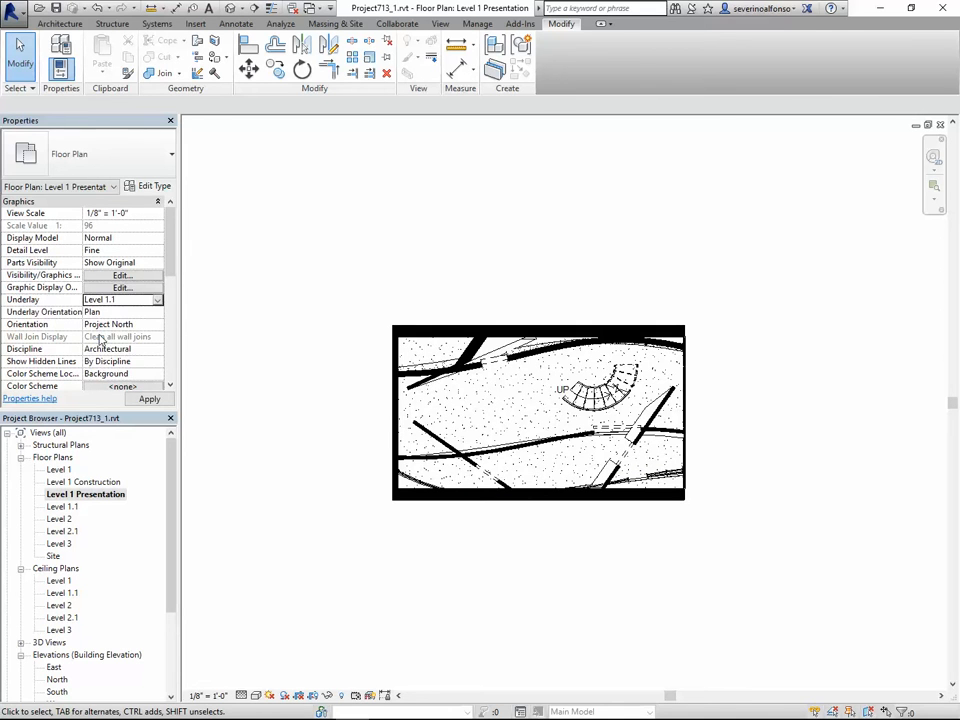
pyautogui.click(148, 399)
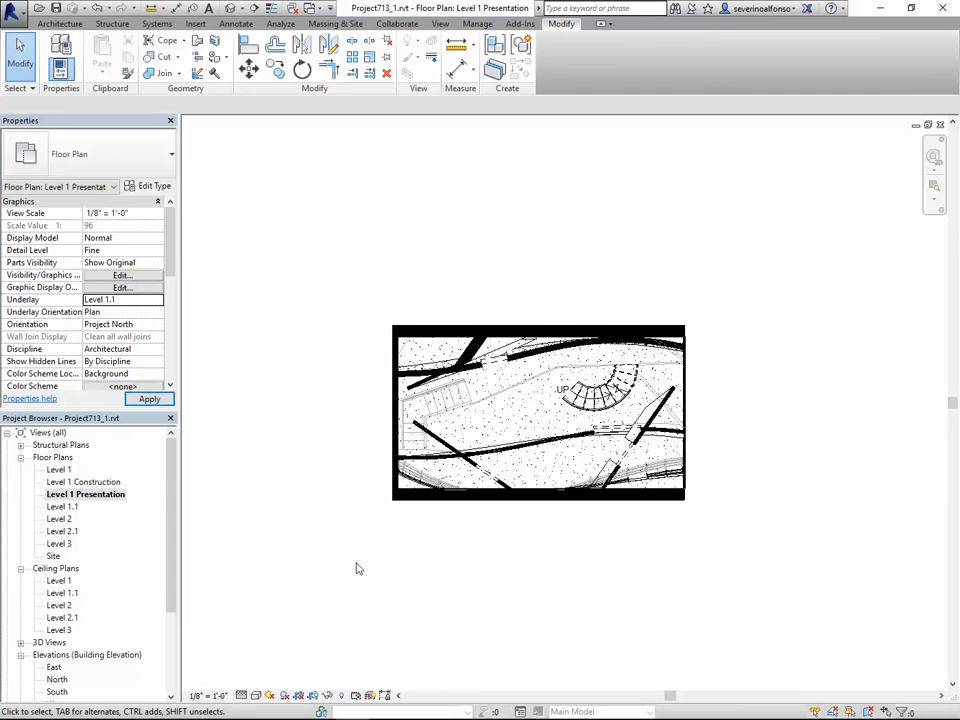
# Step: Set the Level 1 Presentation view's underlay back to None and apply it
pyautogui.click(157, 300)
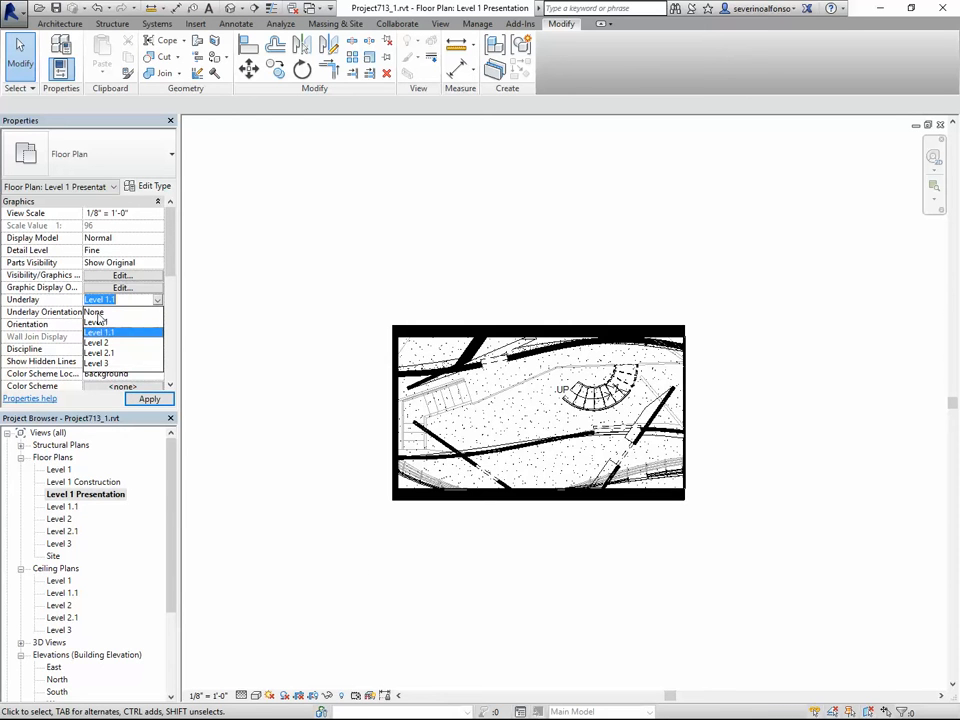
pyautogui.click(96, 312)
pyautogui.click(148, 399)
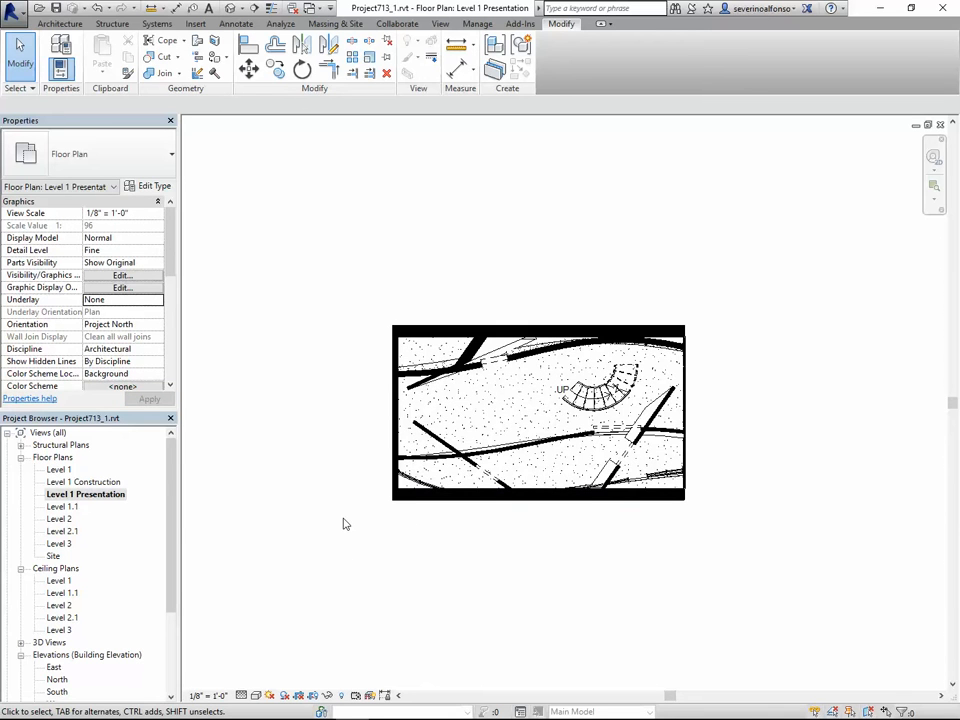
pyautogui.rightClick(110, 497)
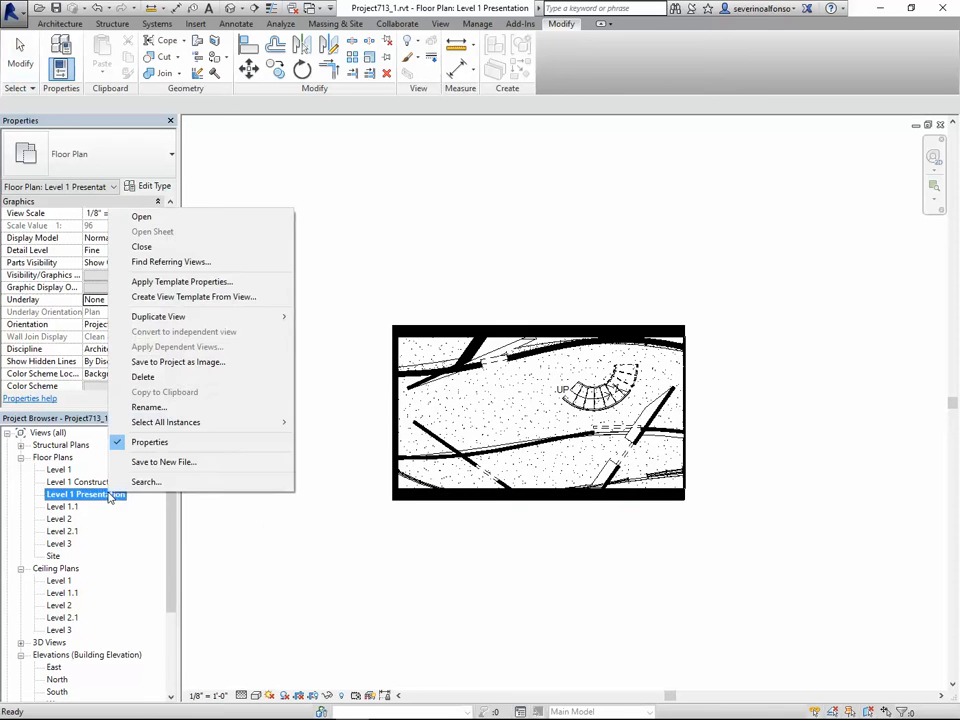
pyautogui.click(192, 298)
pyautogui.click(426, 332)
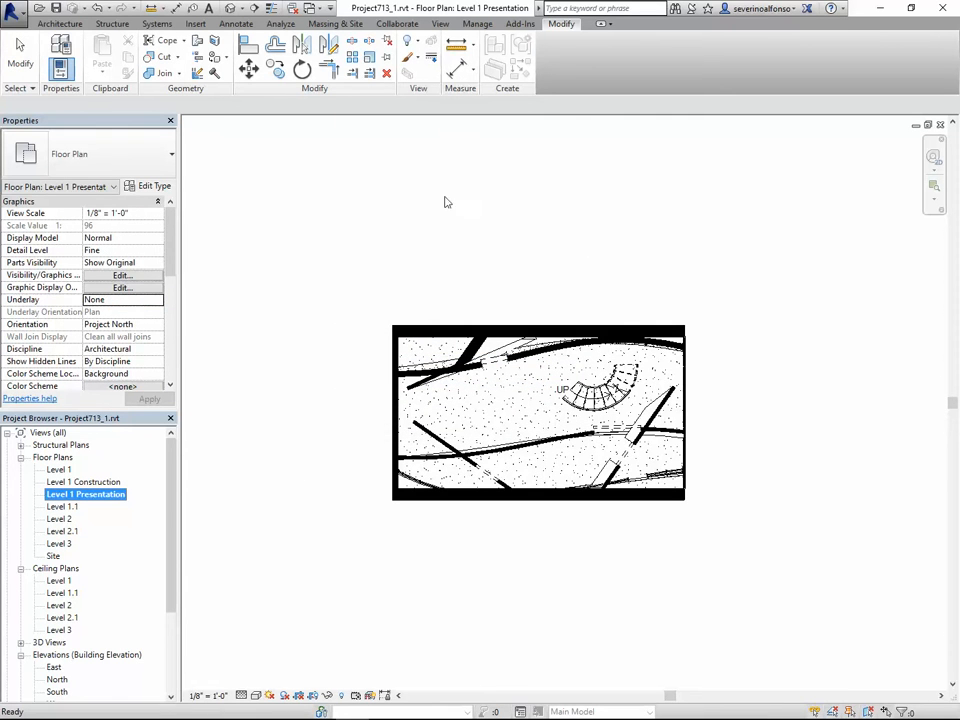
pyautogui.rightClick(87, 500)
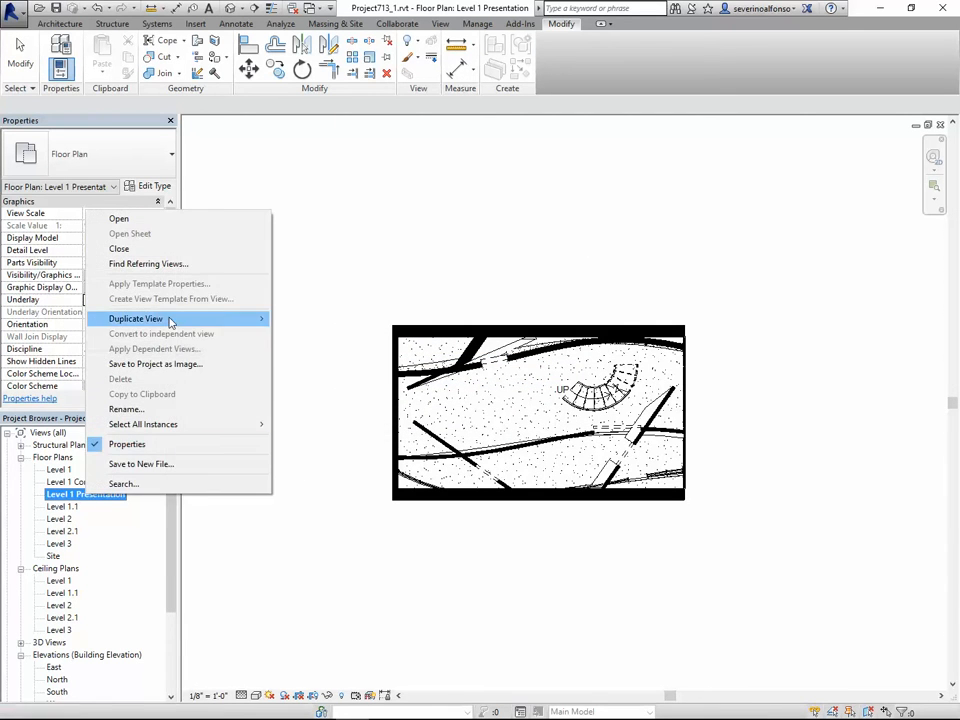
pyautogui.click(536, 233)
pyautogui.scroll(-2, 536, 233)
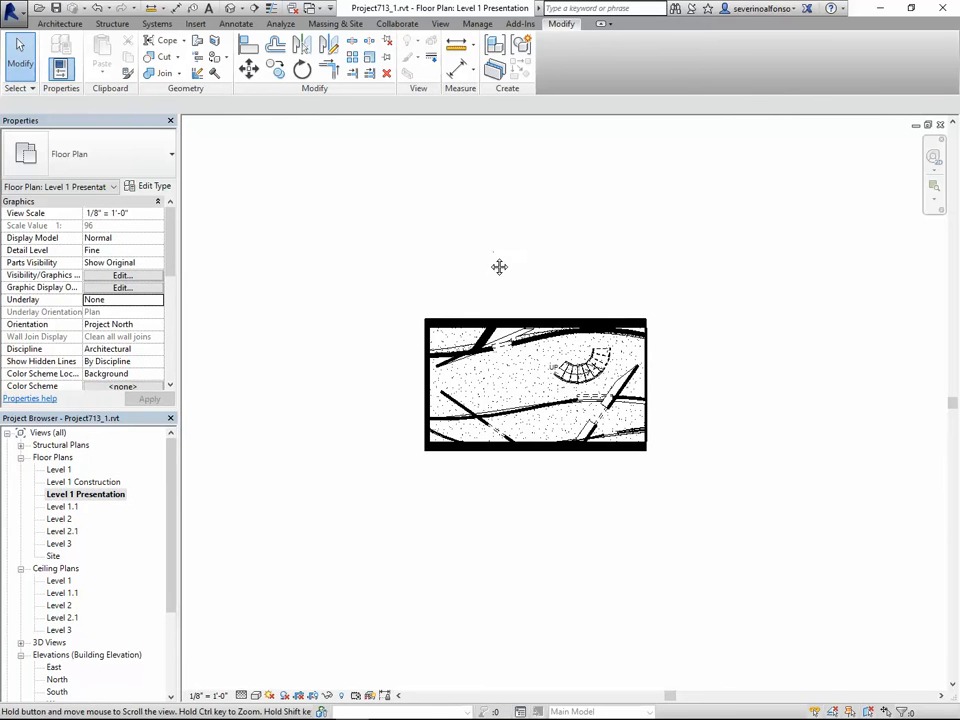
pyautogui.click(880, 10)
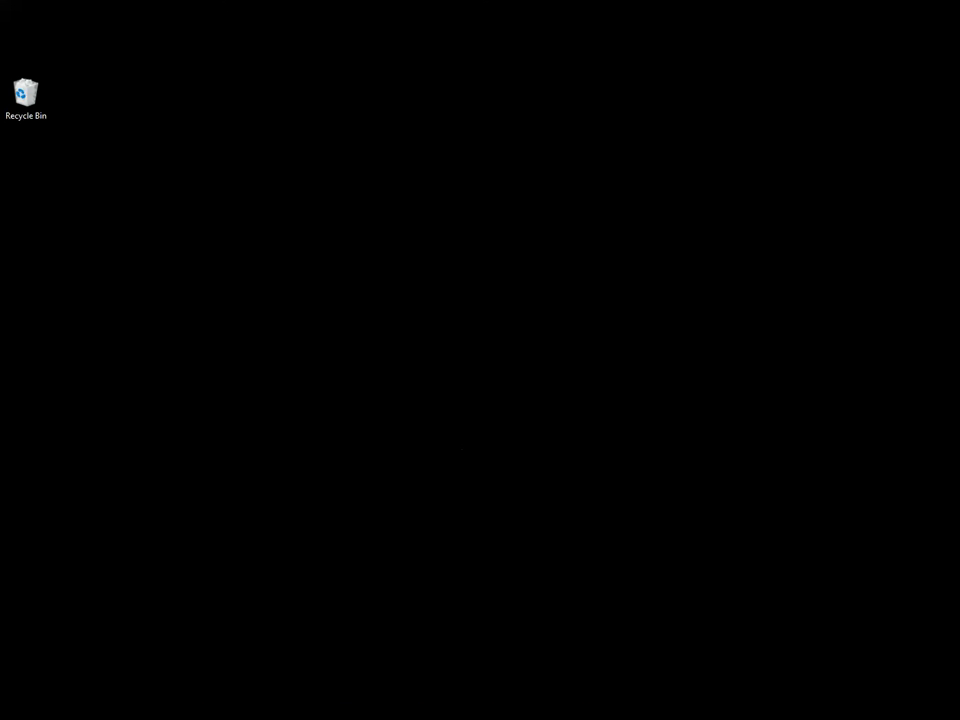
pyautogui.click(356, 707)
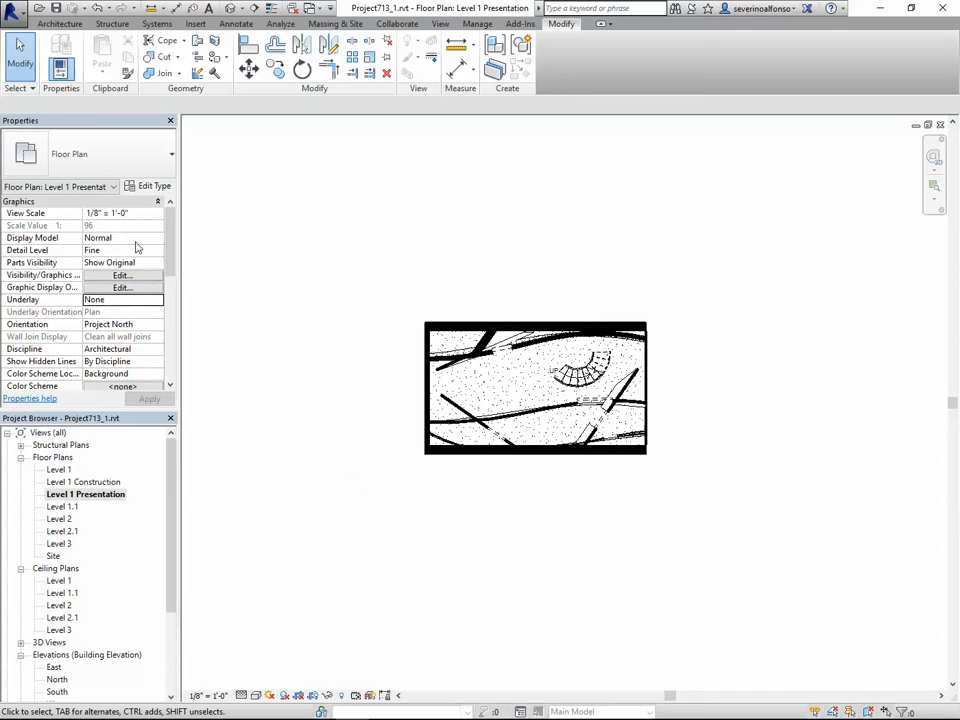
# Step: Create a view template named PlanPresentation from the Level 1 Presentation floor plan
pyautogui.click(84, 494)
pyautogui.rightClick(84, 494)
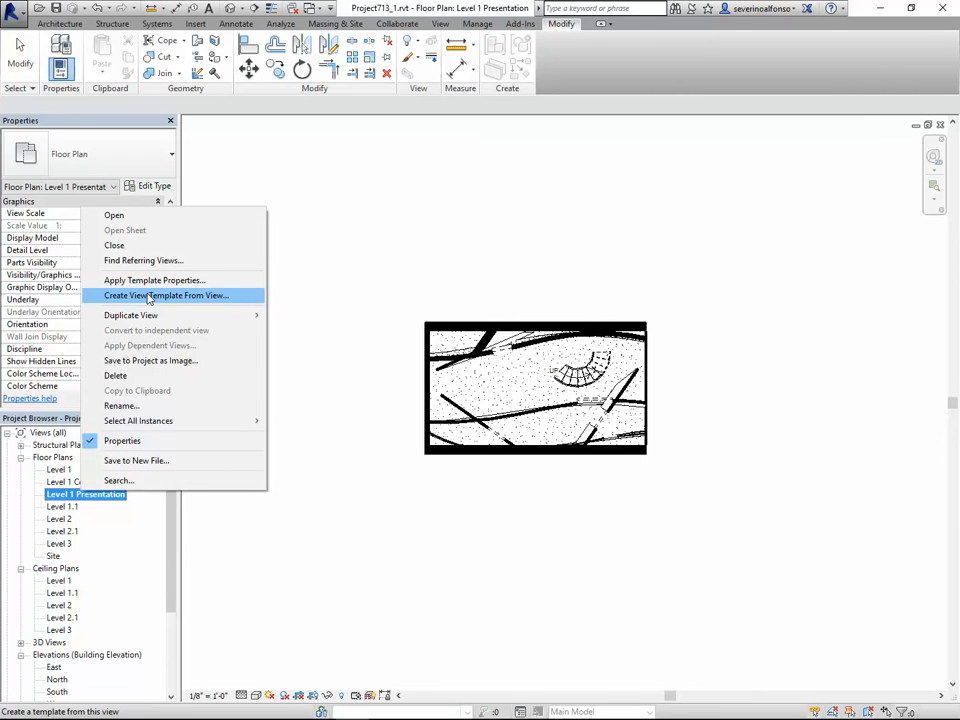
pyautogui.click(149, 296)
pyautogui.moveTo(717, 150); pyautogui.dragTo(621, 181)
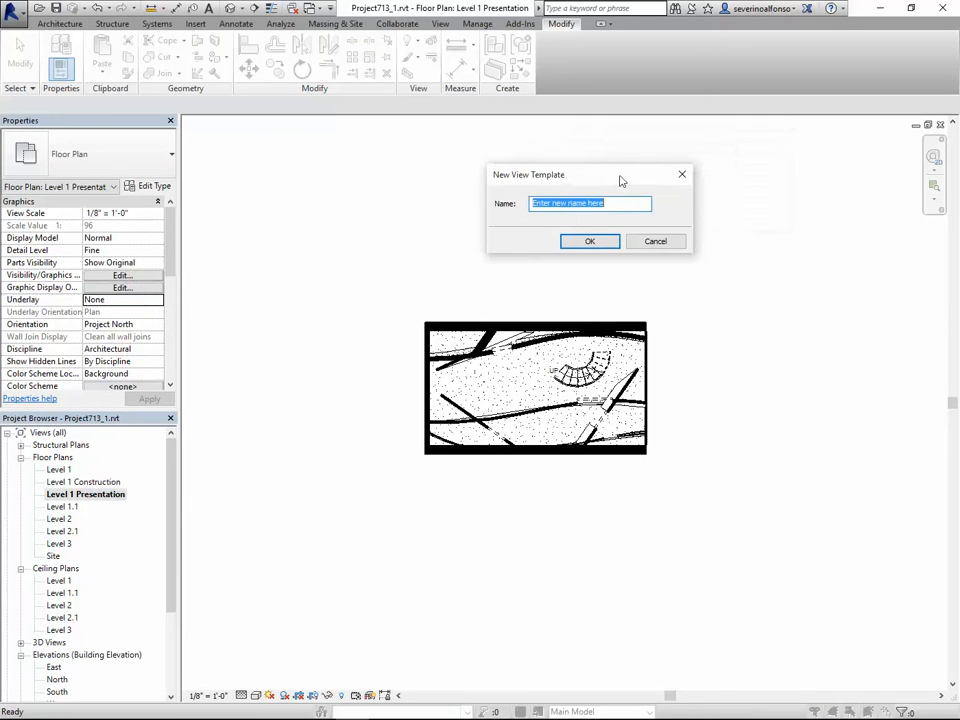
pyautogui.write('pl')
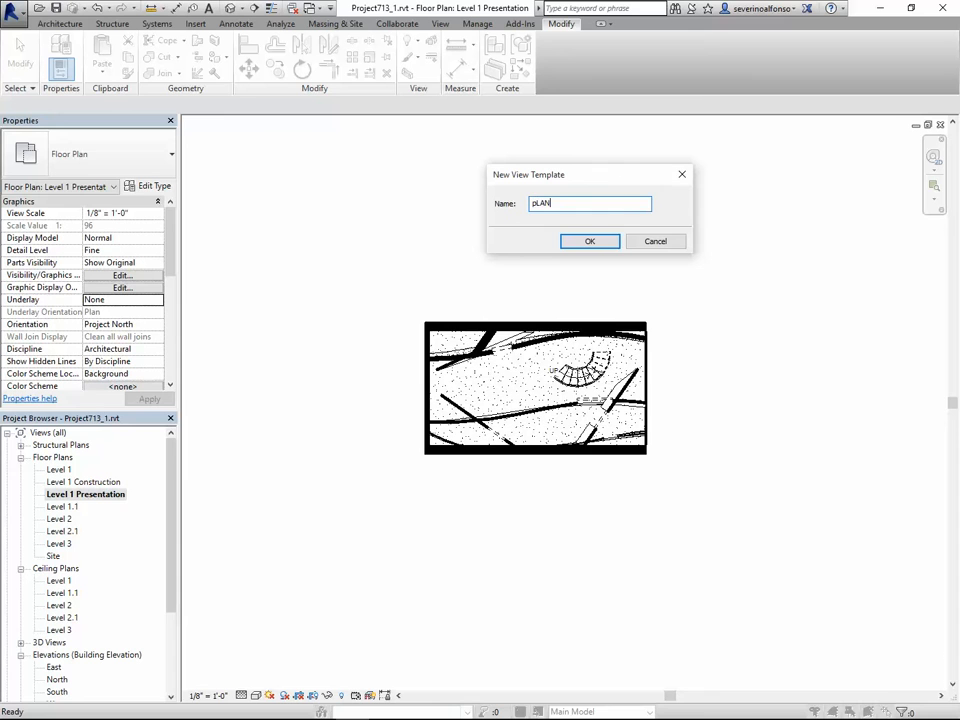
pyautogui.press('BackSpace')
pyautogui.press('BackSpace')
pyautogui.press('BackSpace')
pyautogui.write('Pla')
pyautogui.click(589, 241)
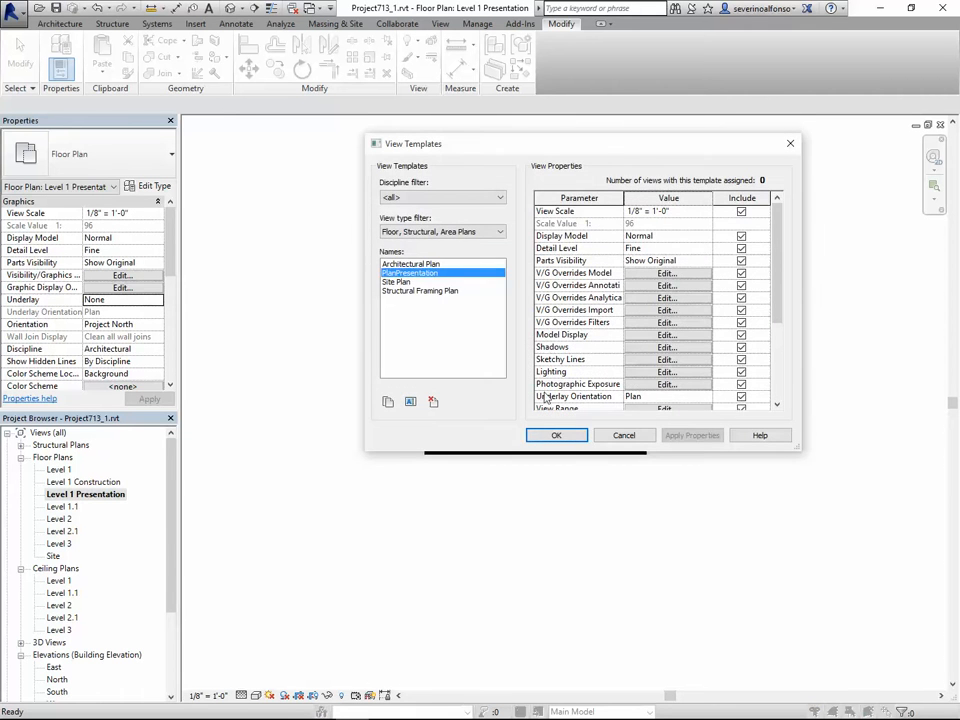
pyautogui.click(556, 435)
# Step: Apply the PlanPresentation view template to the Level 1.1, Level 2, Level 2.1 and Level 3 floor plans together
pyautogui.click(80, 494)
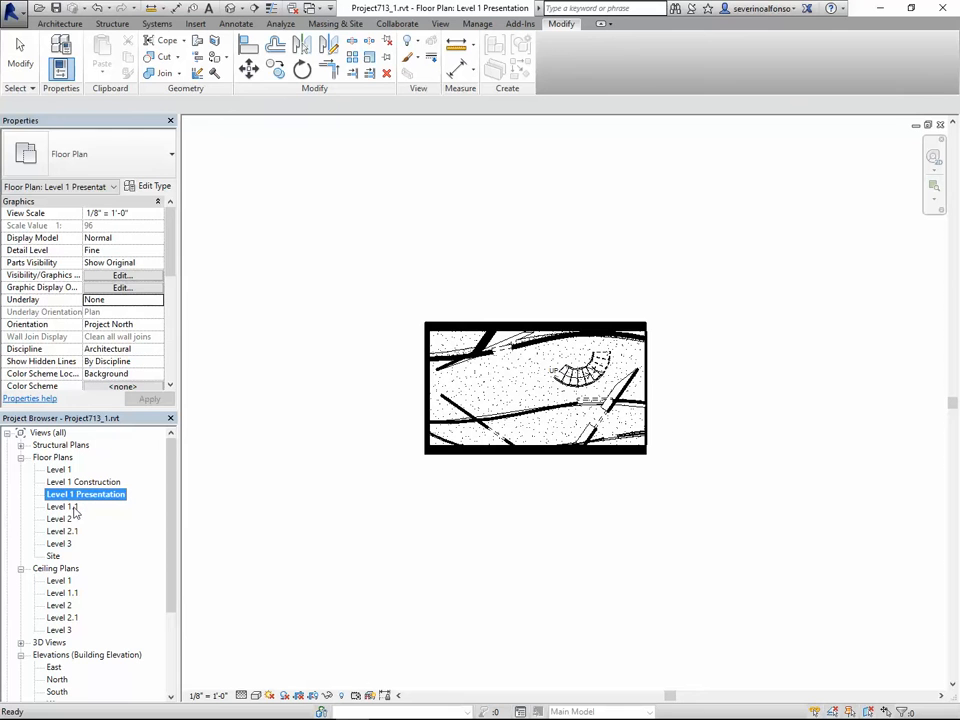
pyautogui.click(62, 507)
pyautogui.keyDown('shift'); pyautogui.click(58, 543); pyautogui.keyUp('shift')
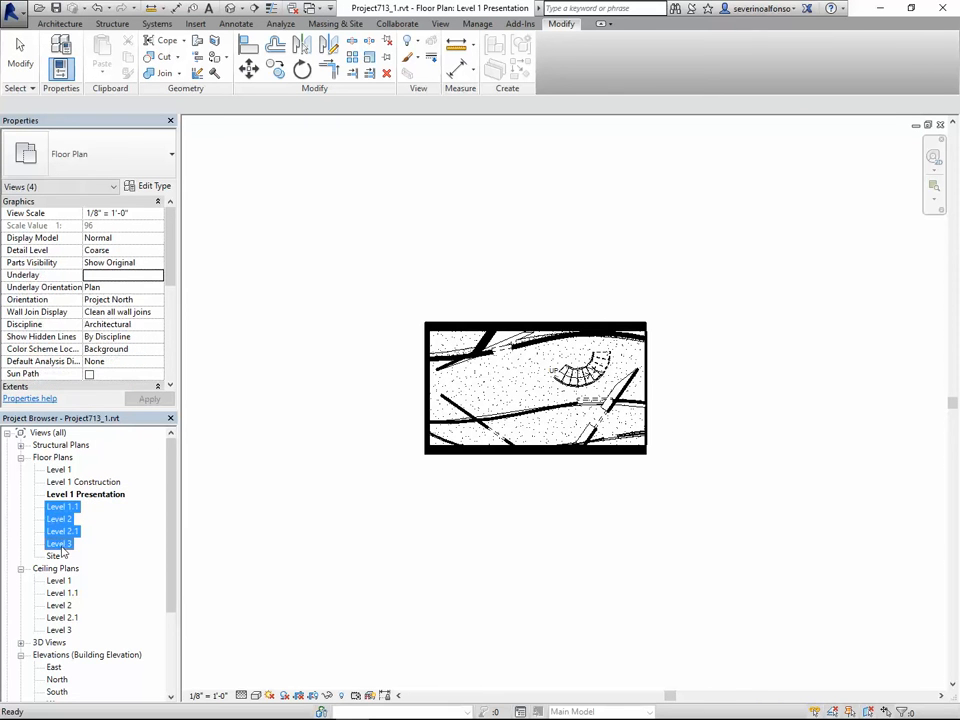
pyautogui.rightClick(62, 541)
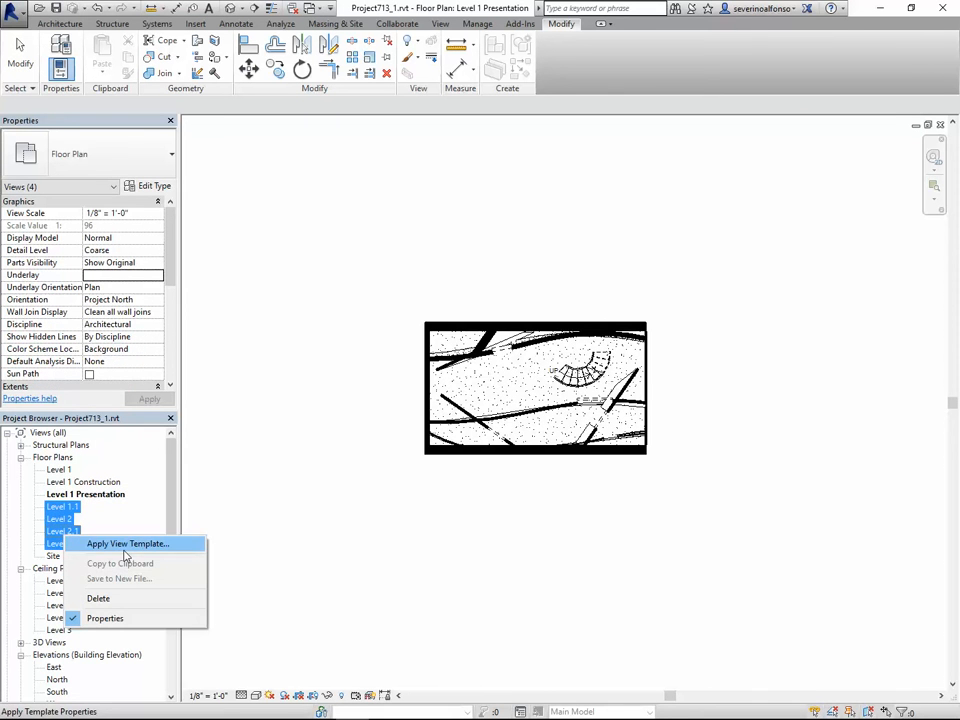
pyautogui.click(125, 546)
pyautogui.click(409, 273)
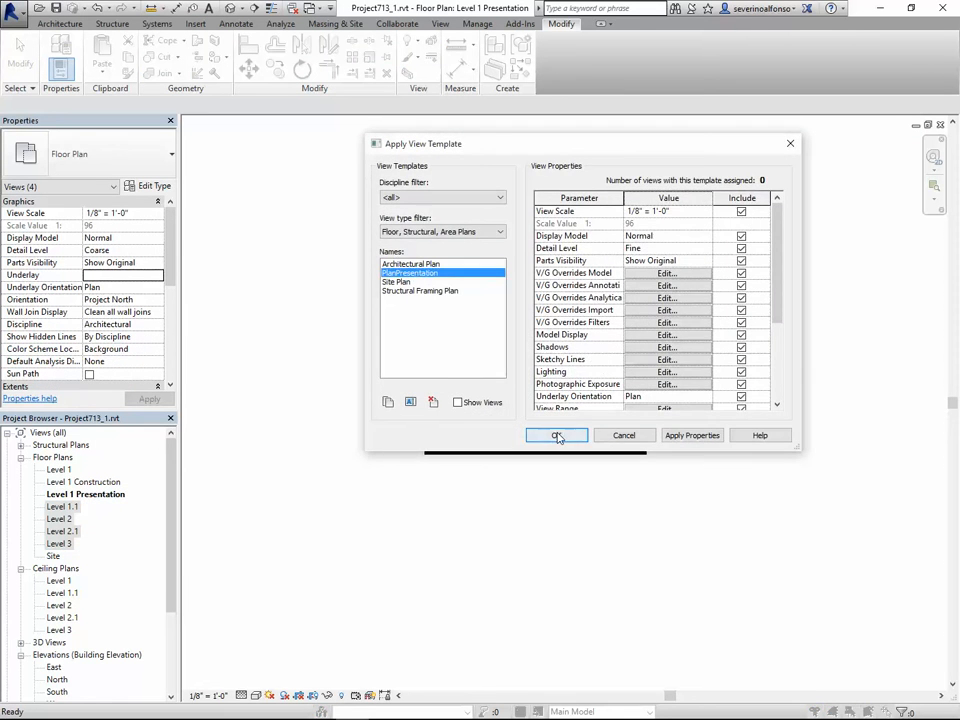
pyautogui.click(554, 435)
# Step: Open the Level 1.1 floor plan, set its underlay to None and apply it
pyautogui.doubleClick(62, 507)
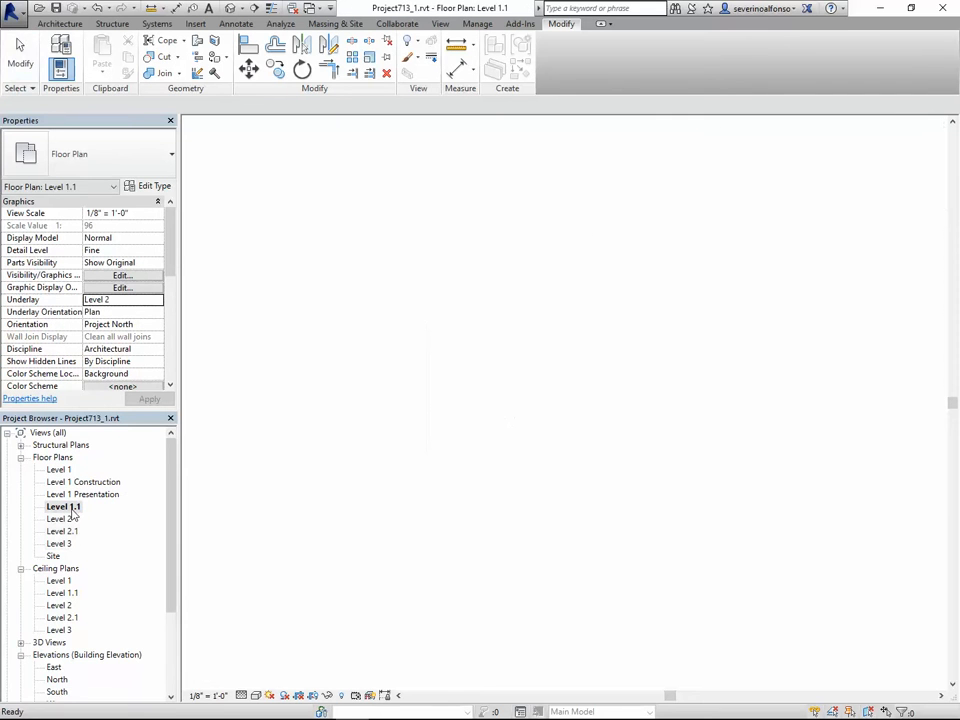
pyautogui.scroll(-1, 549, 423)
pyautogui.moveTo(549, 423); pyautogui.dragTo(523, 417, button='middle')
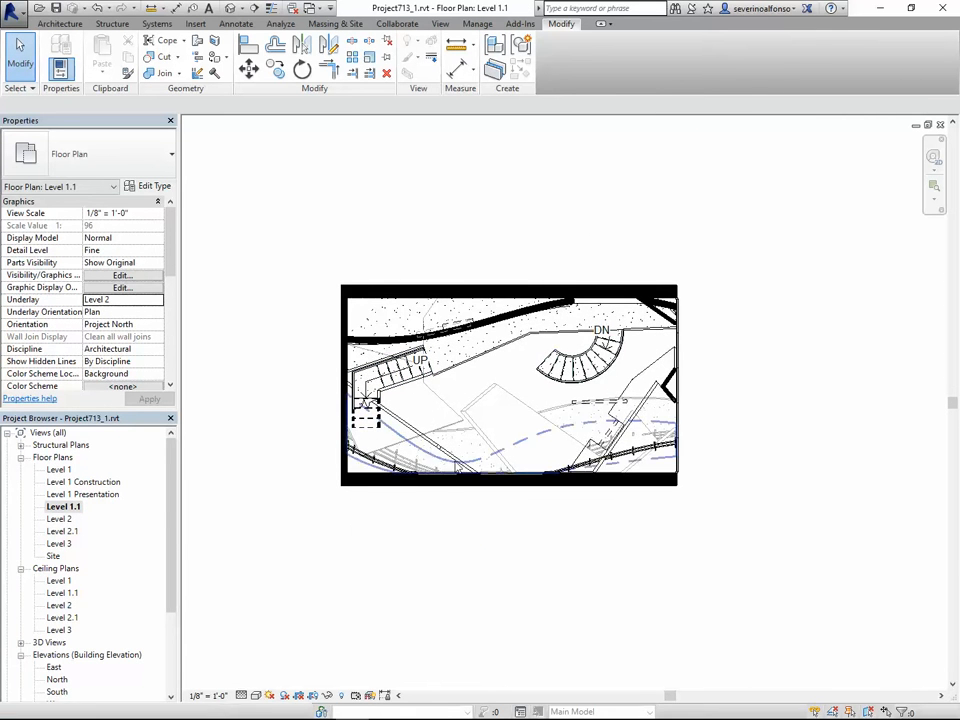
pyautogui.click(157, 302)
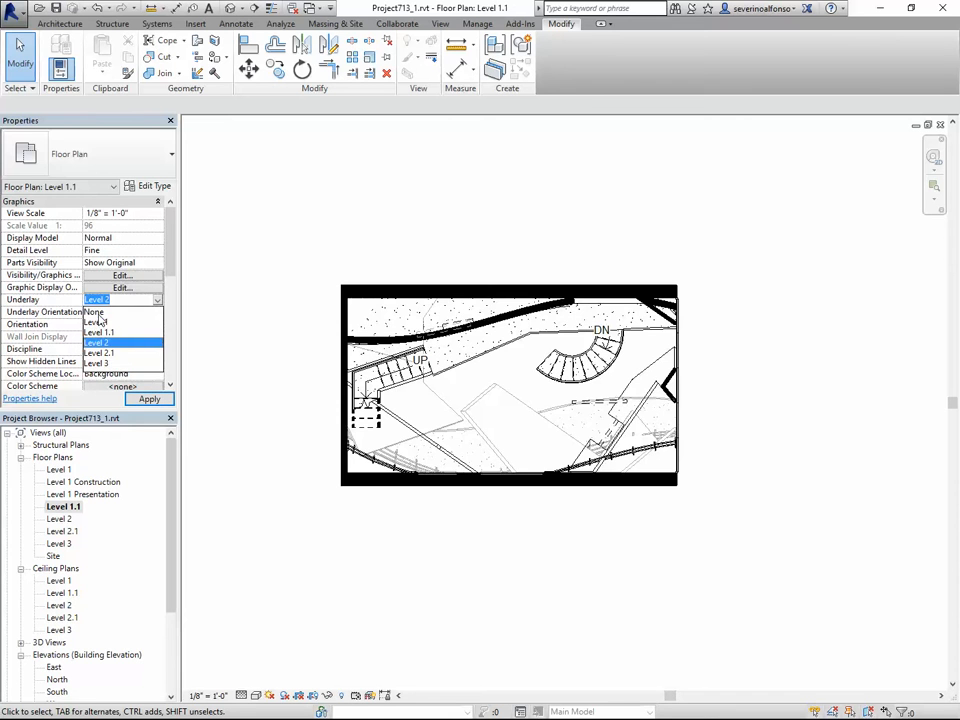
pyautogui.click(105, 312)
pyautogui.click(146, 400)
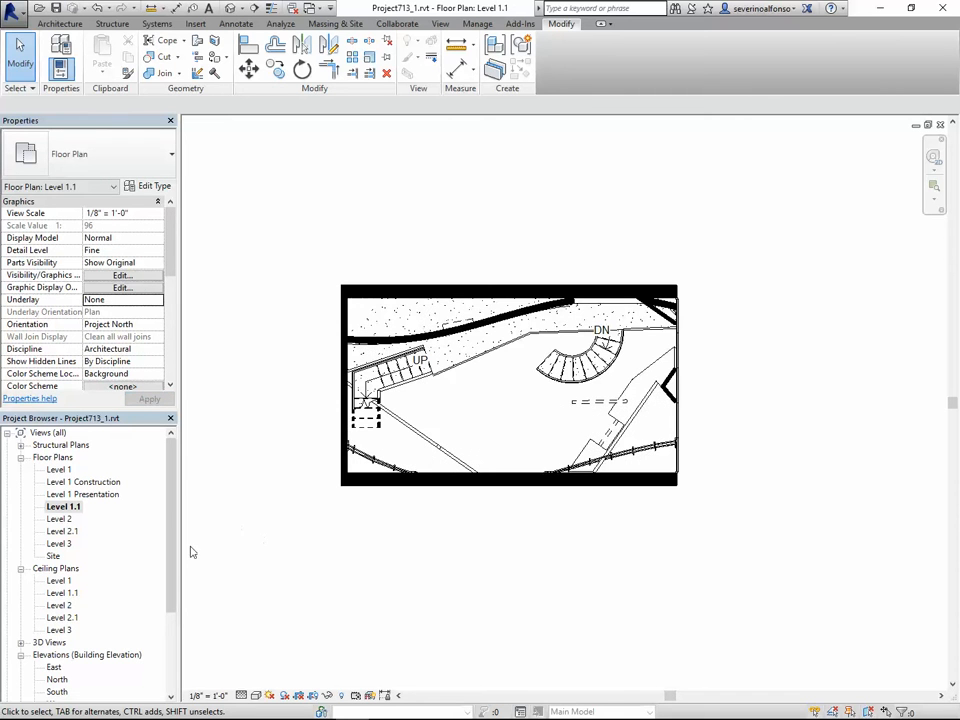
# Step: Open the Level 2 floor plan, set its underlay to None and apply it
pyautogui.doubleClick(59, 519)
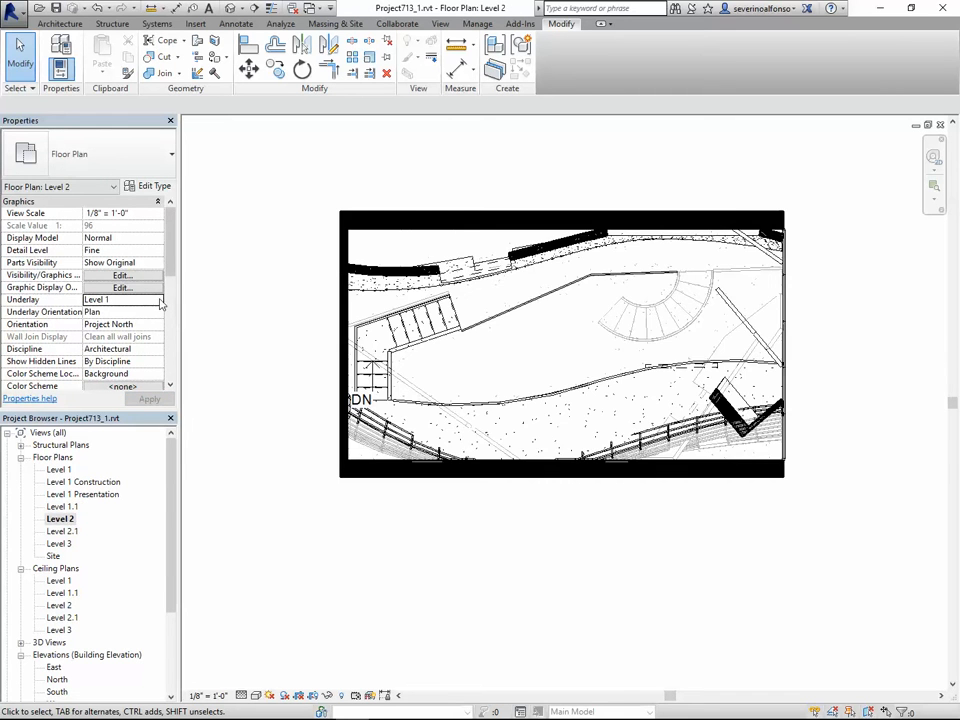
pyautogui.click(157, 300)
pyautogui.click(100, 311)
pyautogui.click(149, 399)
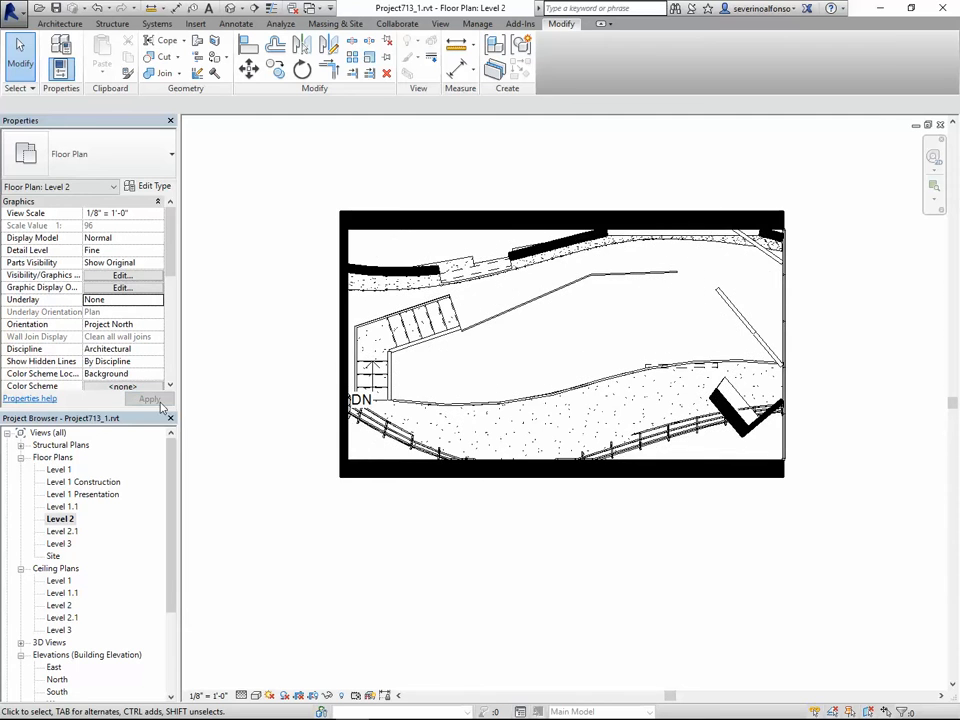
pyautogui.moveTo(300, 540); pyautogui.dragTo(302, 509, button='middle')
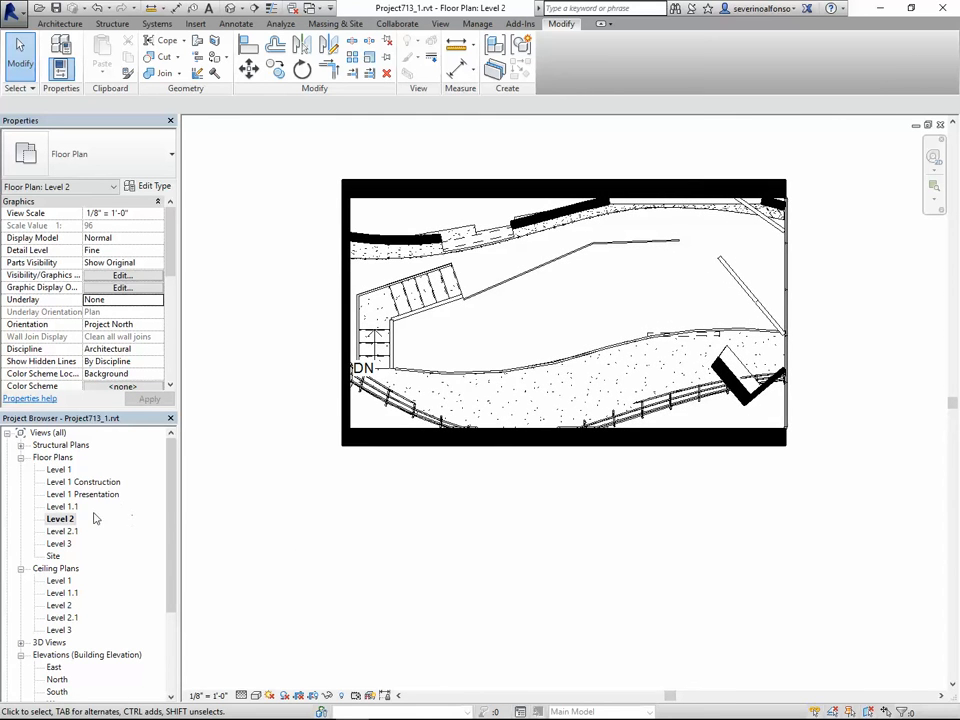
# Step: Open the Level 2.1 floor plan, set its underlay to None and apply it
pyautogui.doubleClick(62, 531)
pyautogui.click(152, 300)
pyautogui.click(94, 312)
pyautogui.click(149, 399)
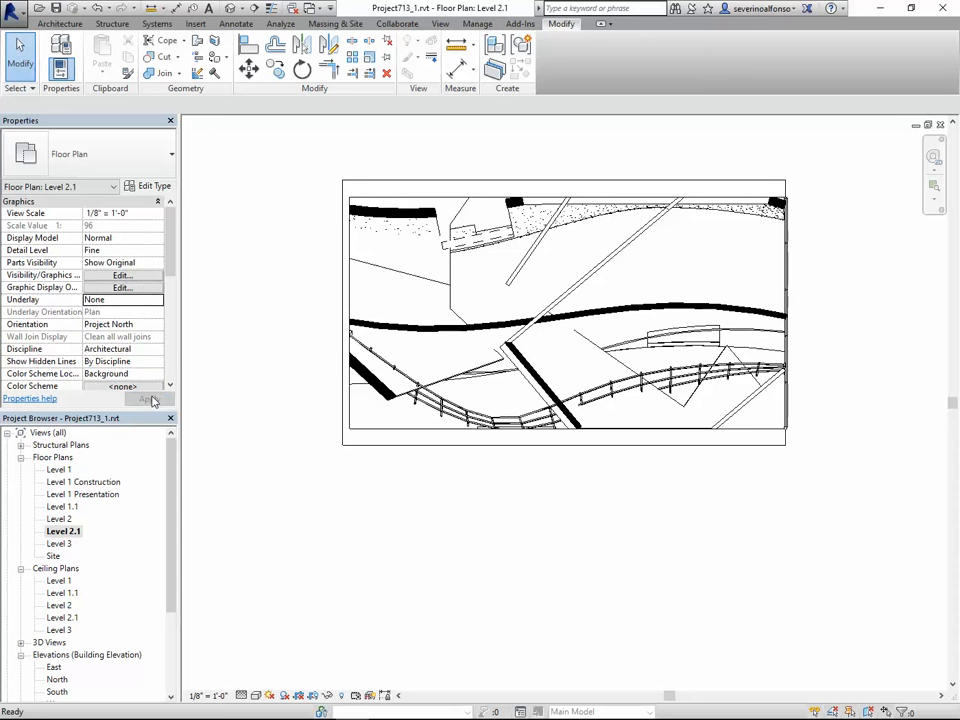
pyautogui.moveTo(420, 538); pyautogui.dragTo(422, 515, button='middle')
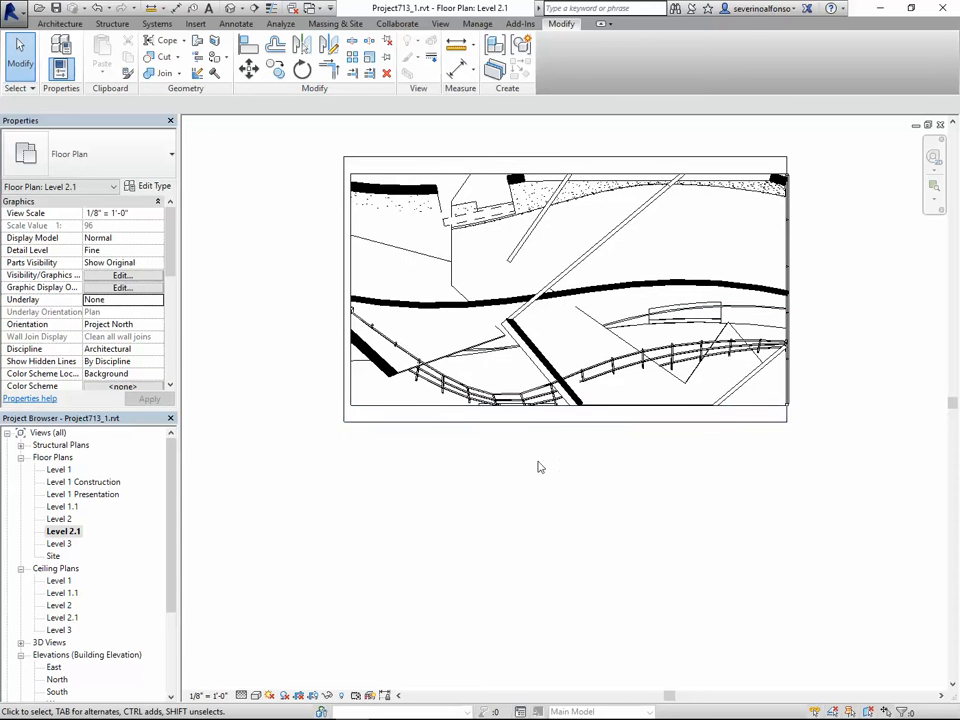
# Step: Inspect the unfilled long diagonal wall in the Level 2.1 floor plan and compare with the Level 3 floor plan
pyautogui.scroll(1, 522, 287)
pyautogui.click(566, 272)
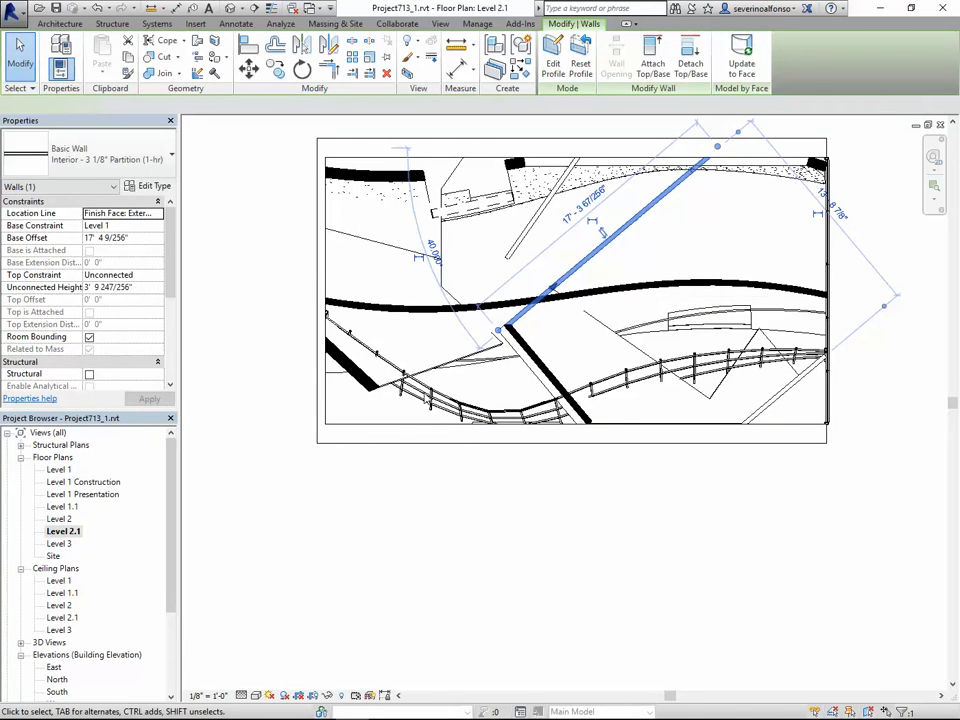
pyautogui.click(350, 506)
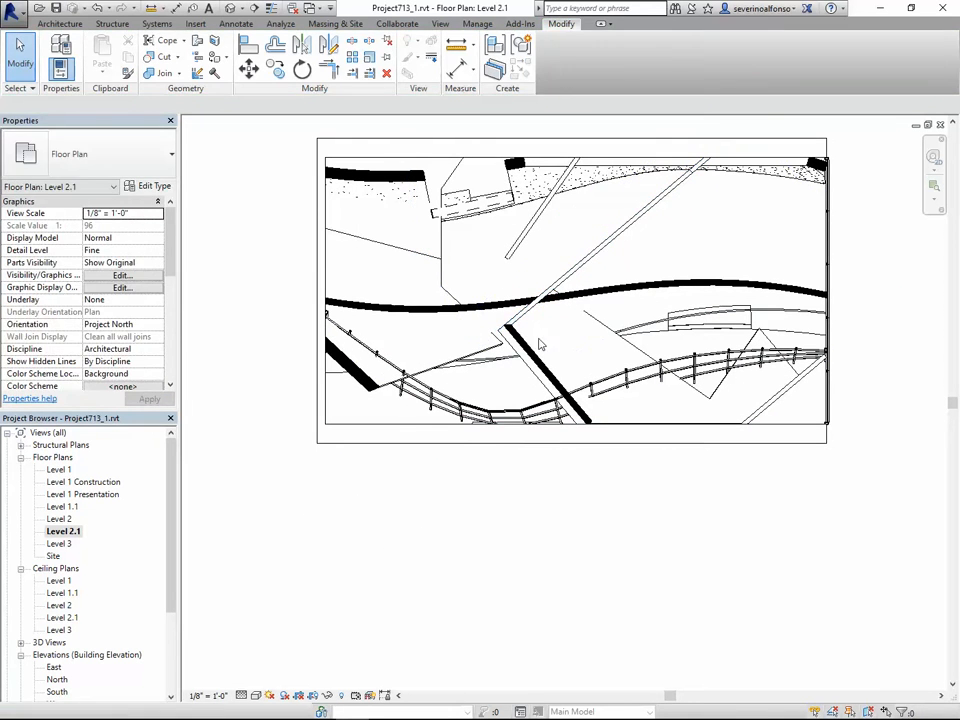
pyautogui.doubleClick(57, 544)
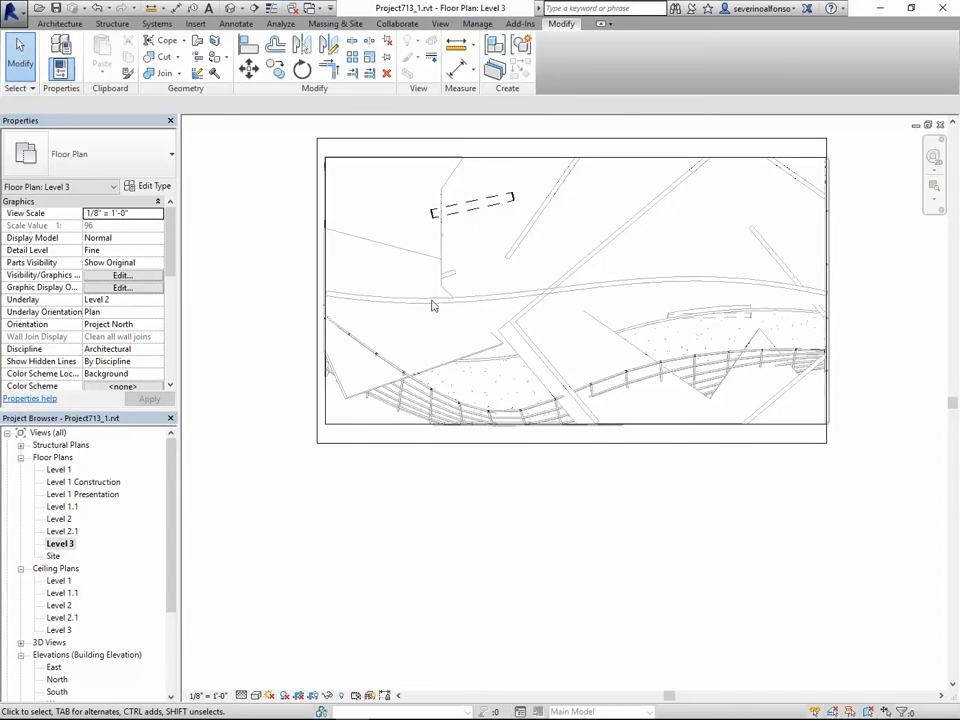
pyautogui.scroll(-1, 414, 474)
pyautogui.doubleClick(65, 531)
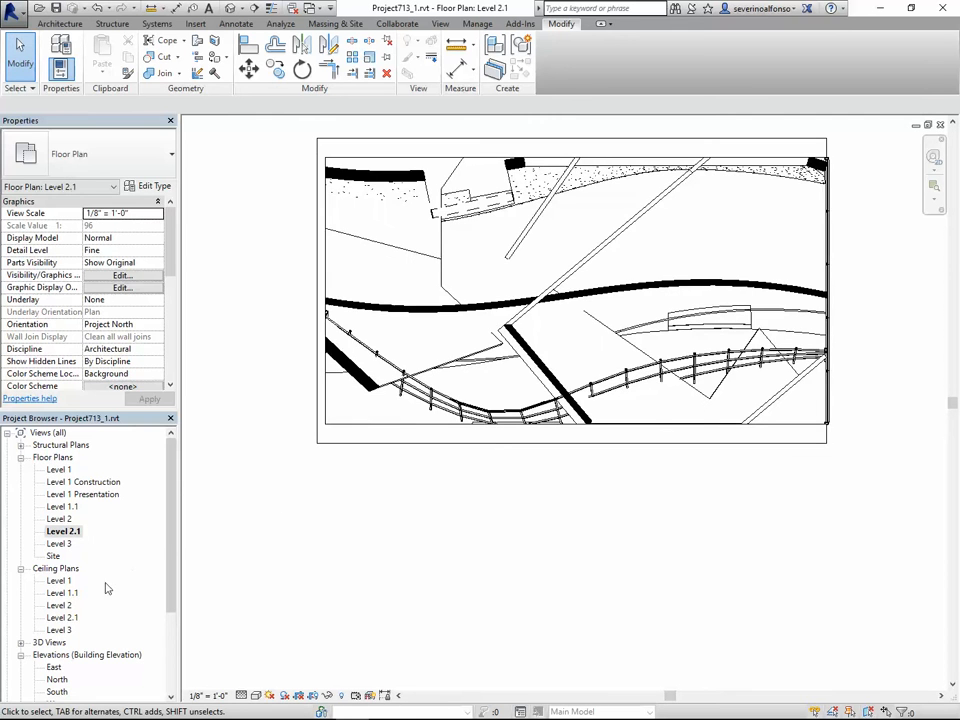
# Step: Open the Level 1 ceiling plan and override the Walls cut pattern with a black Solid fill
pyautogui.doubleClick(70, 584)
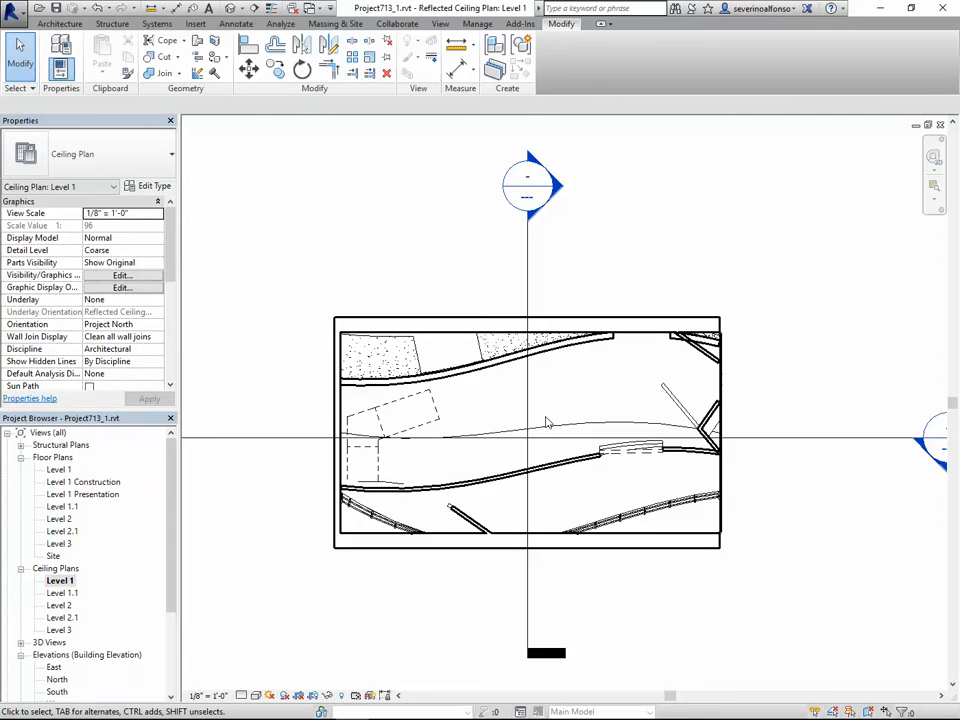
pyautogui.press('v')
pyautogui.press('v')
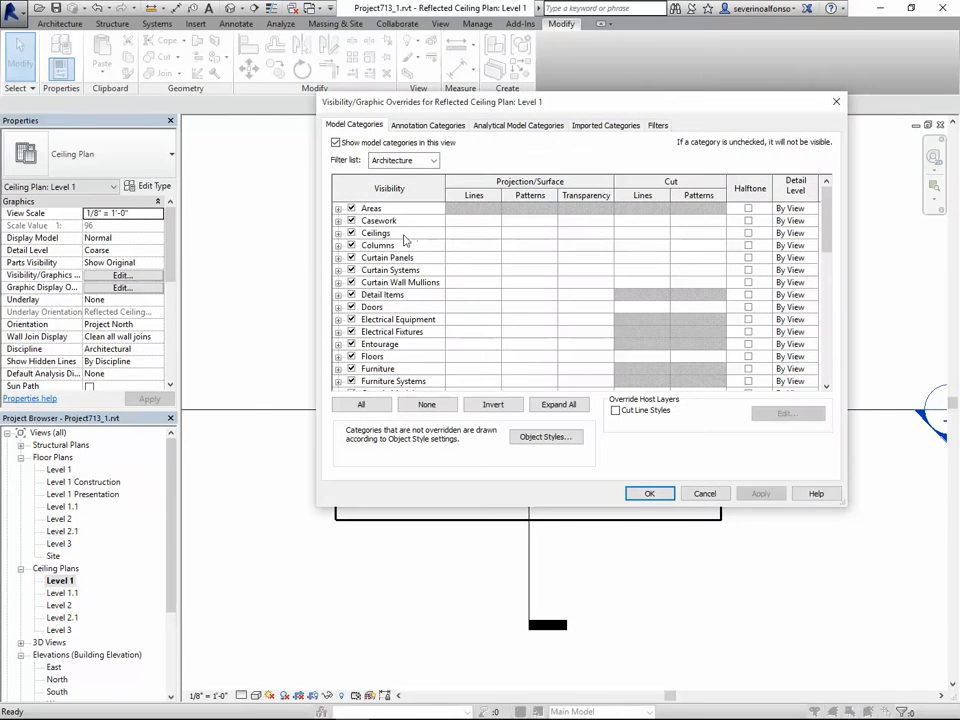
pyautogui.click(404, 235)
pyautogui.press('w')
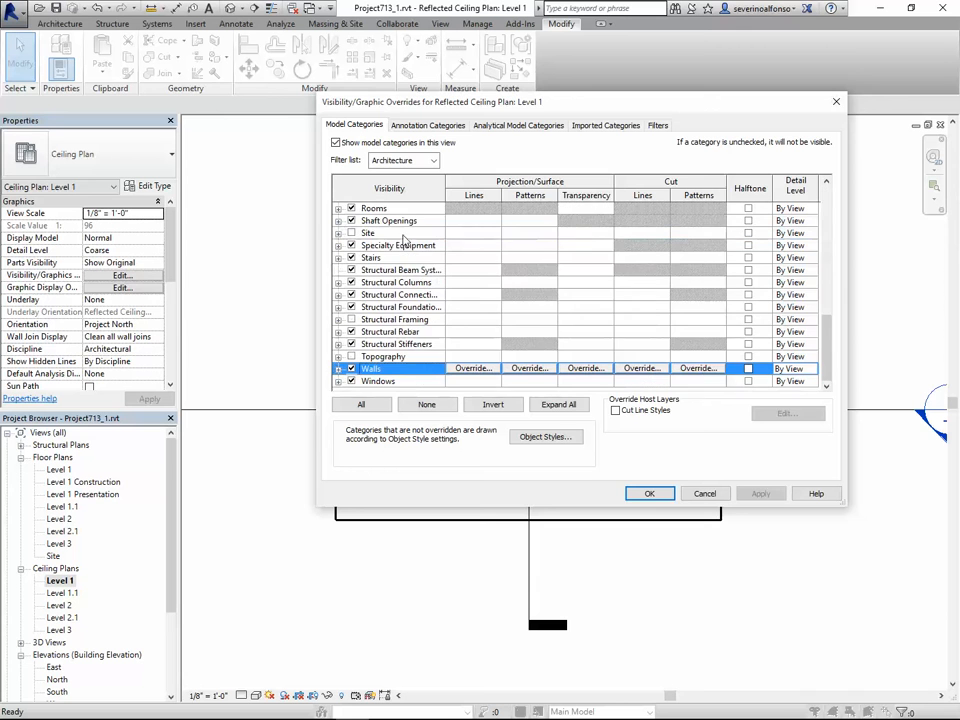
pyautogui.click(698, 368)
pyautogui.click(525, 214)
pyautogui.click(383, 234)
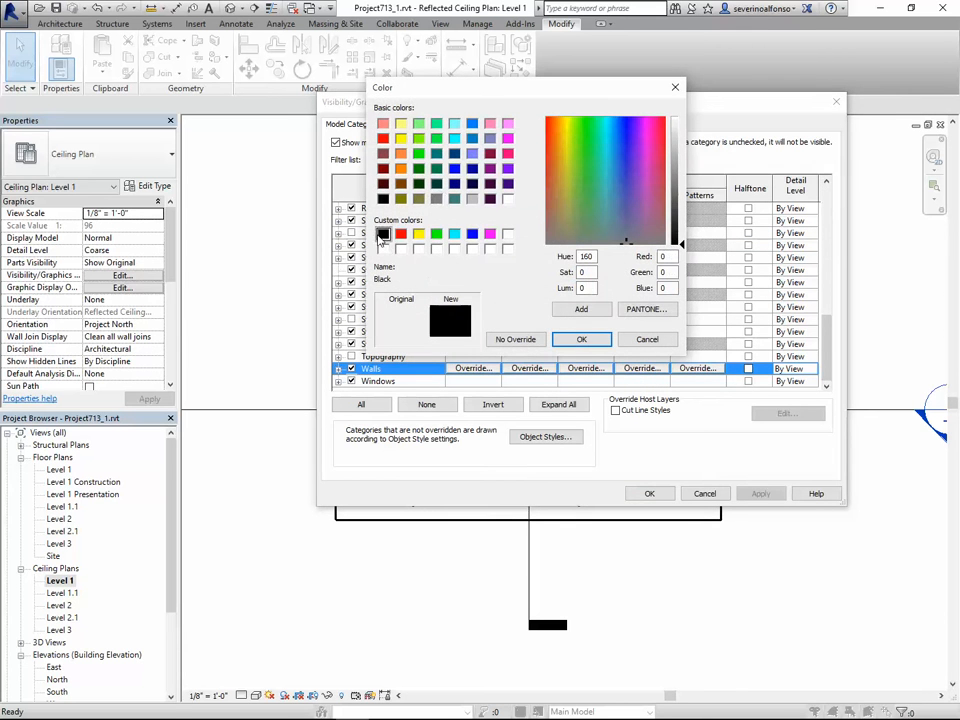
pyautogui.click(581, 339)
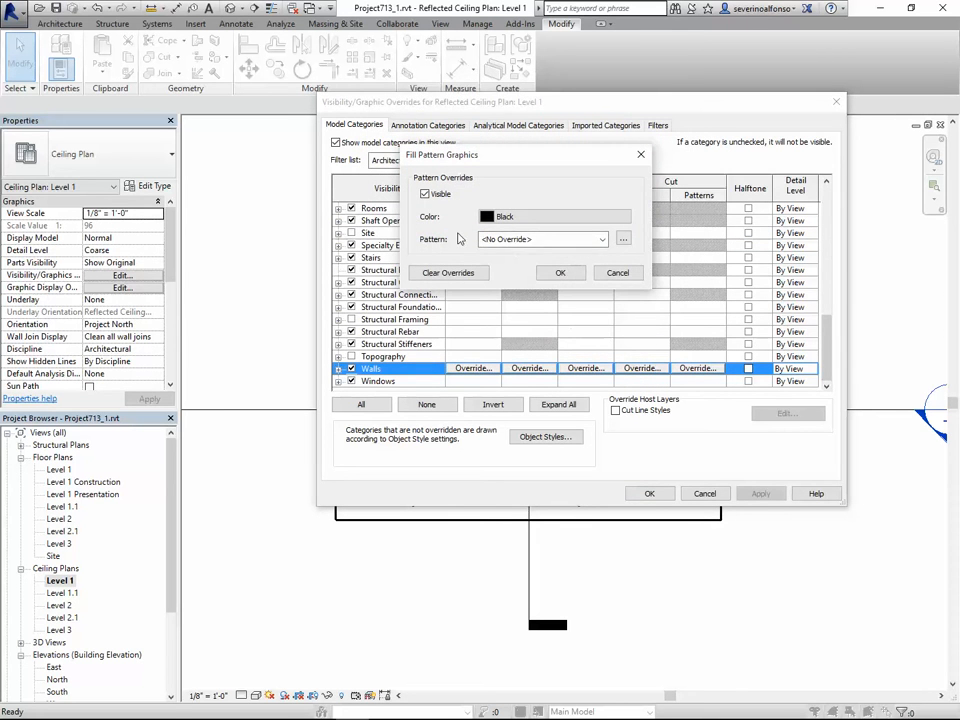
pyautogui.click(537, 239)
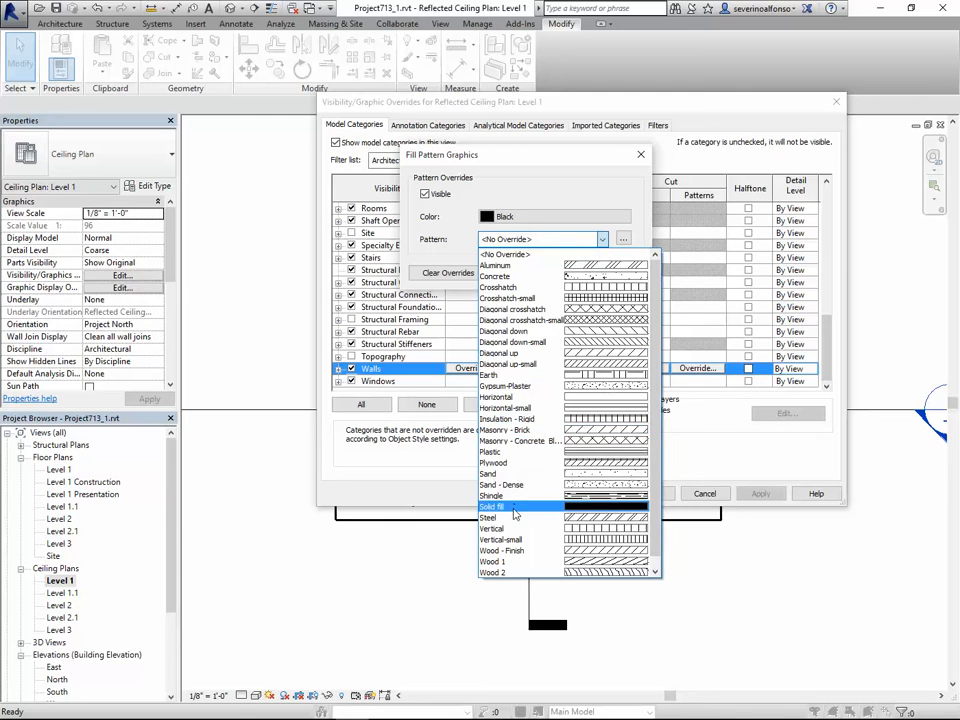
pyautogui.click(580, 506)
pyautogui.click(560, 273)
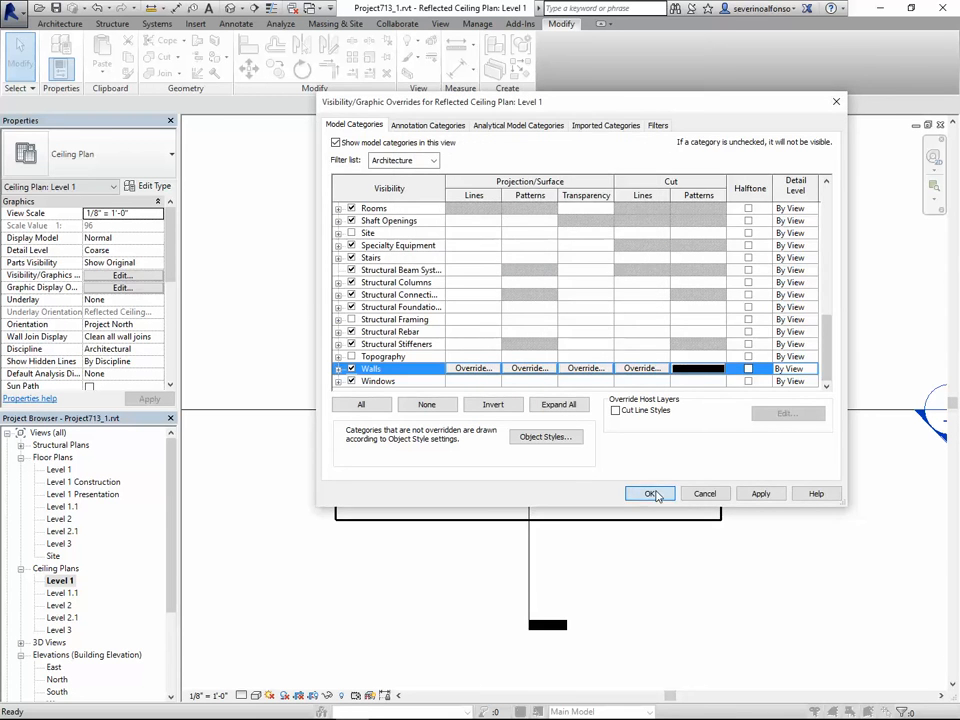
pyautogui.click(649, 493)
pyautogui.click(529, 206)
pyautogui.rightClick(529, 207)
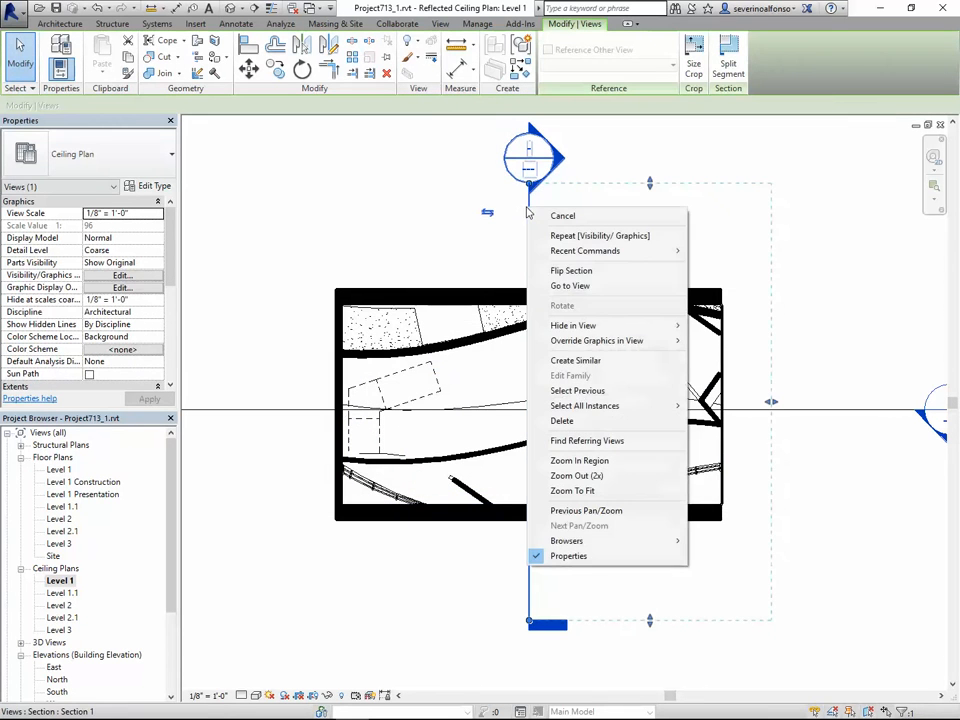
pyautogui.click(813, 191)
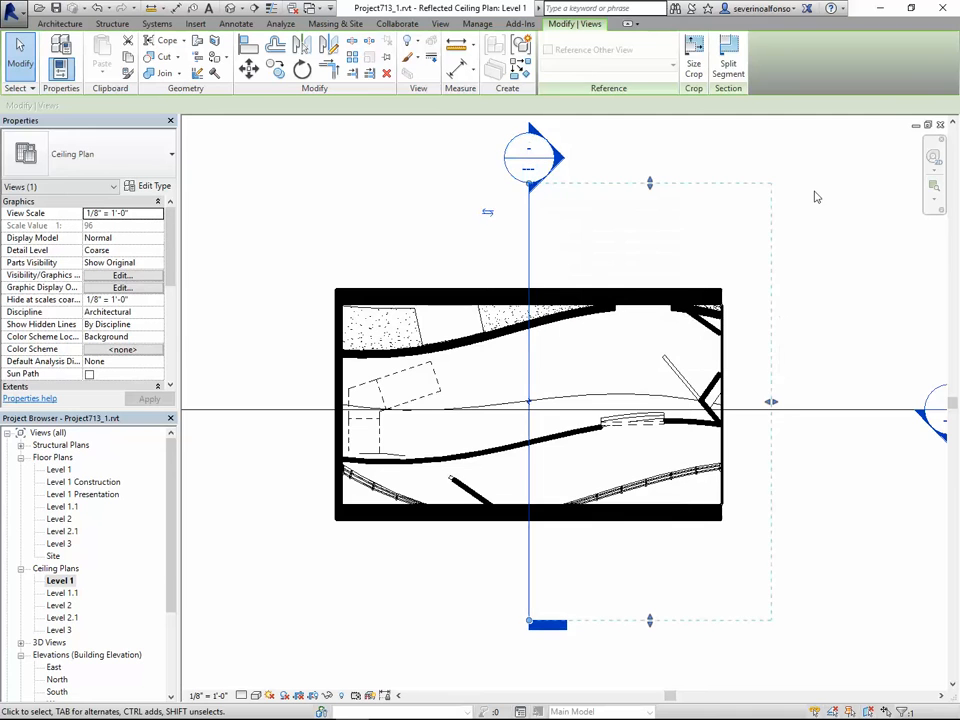
pyautogui.click(811, 224)
# Step: Duplicate the Level 1 ceiling plan and rename the copy Level 1 Presentation
pyautogui.click(60, 580)
pyautogui.rightClick(60, 580)
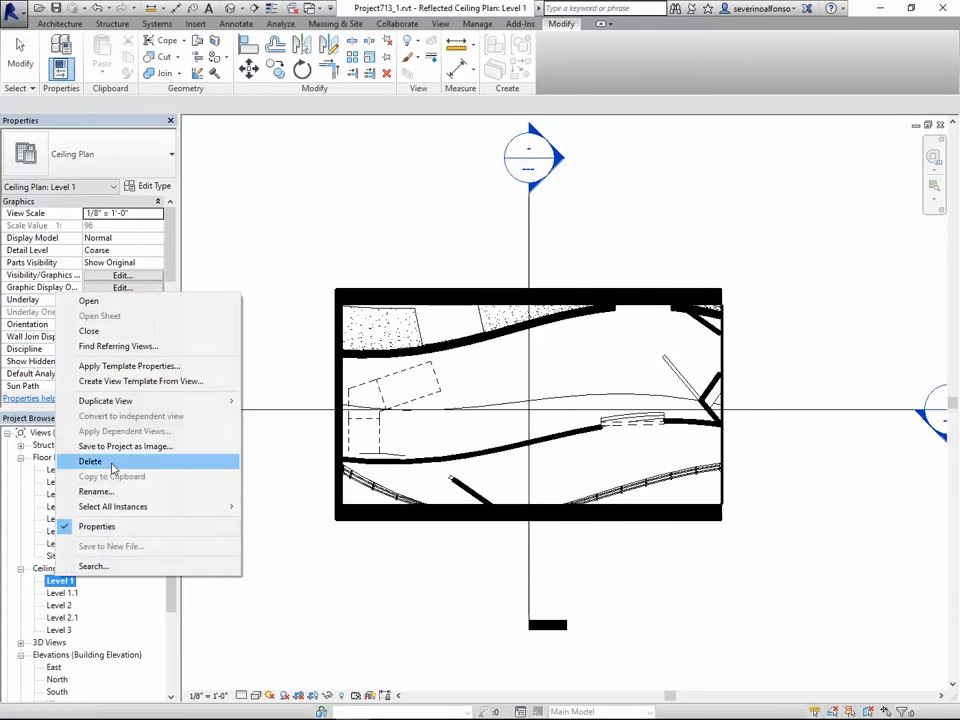
pyautogui.moveTo(113, 402)
pyautogui.click(268, 416)
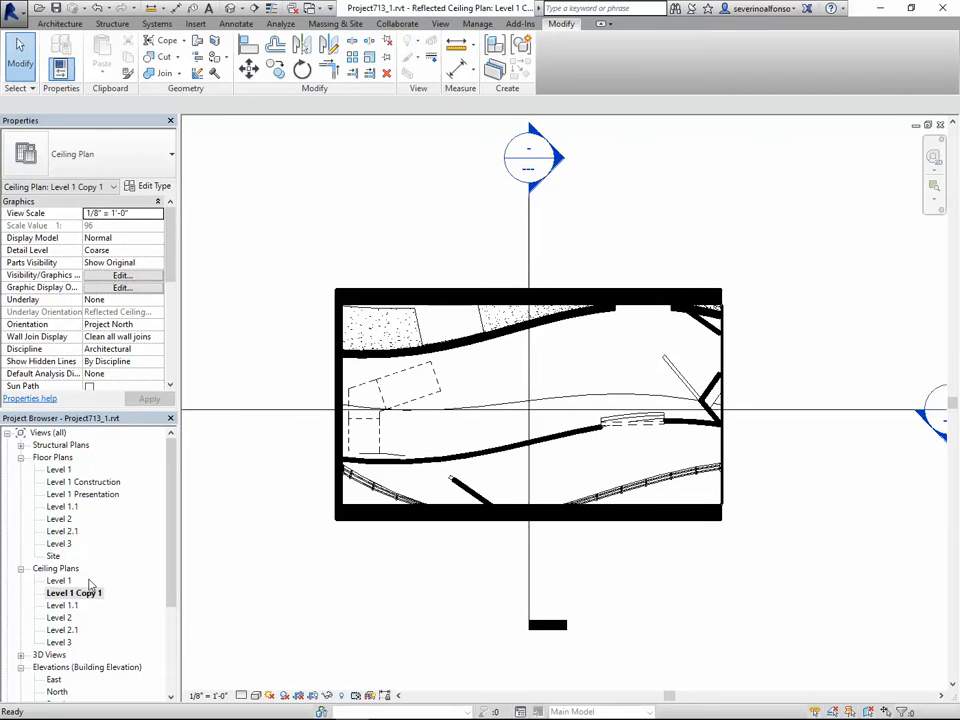
pyautogui.rightClick(93, 596)
pyautogui.click(154, 508)
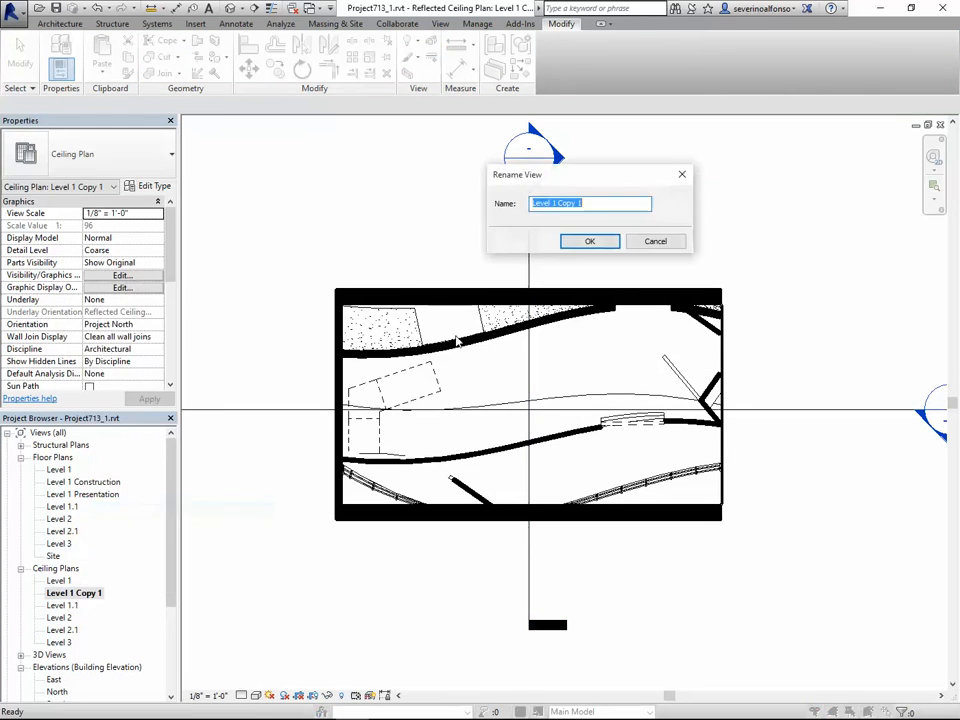
pyautogui.press('BackSpace')
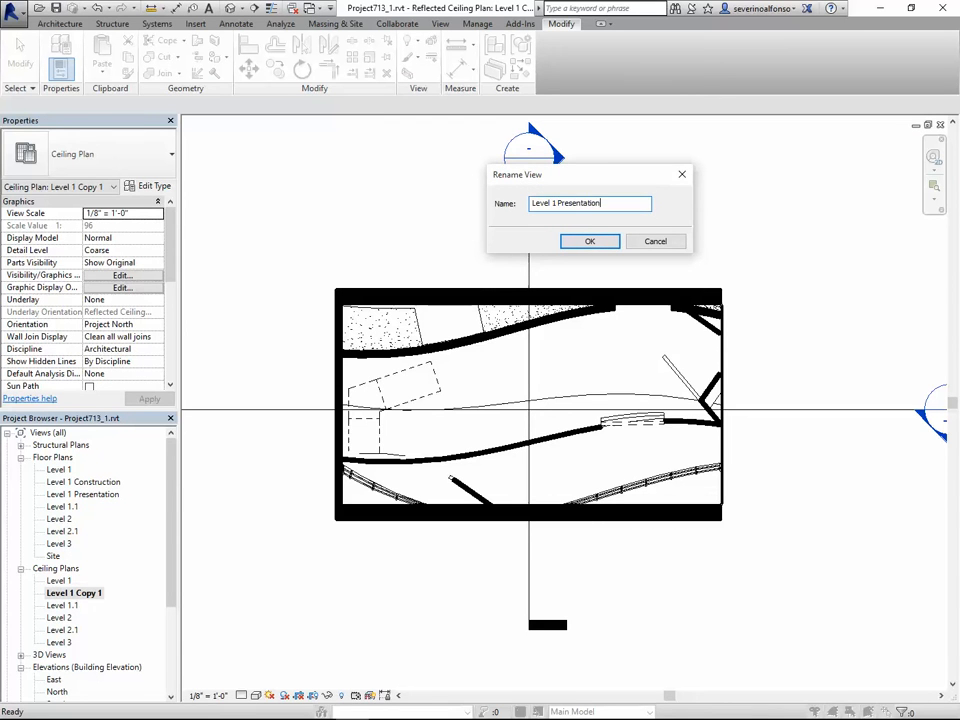
pyautogui.write('n')
pyautogui.press('Return')
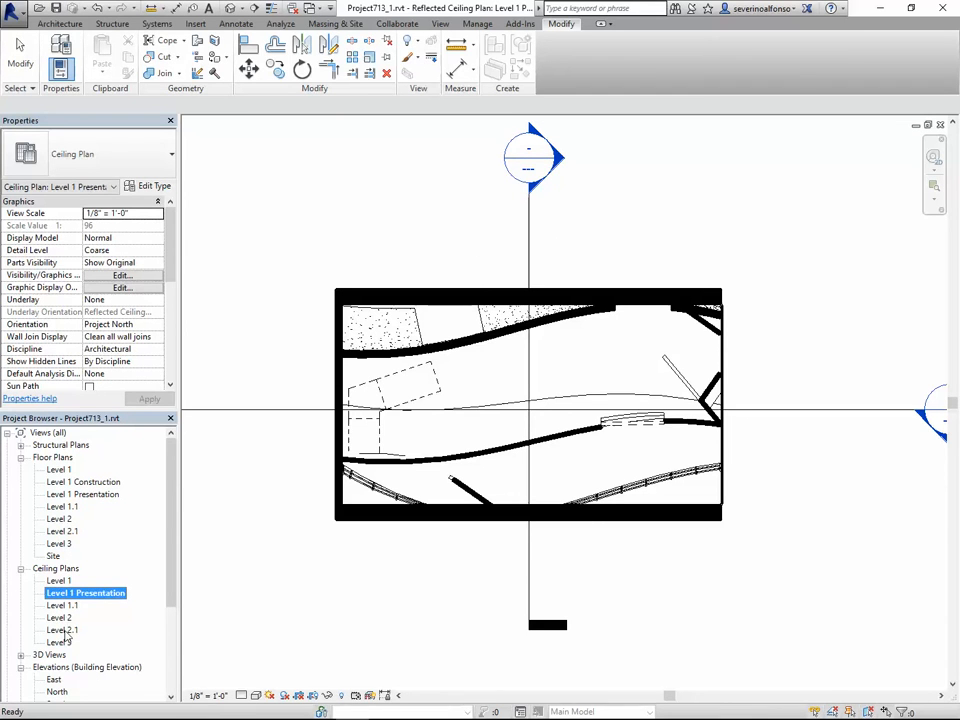
# Step: Hide the section mark category in the Level 1 Presentation ceiling plan
pyautogui.click(304, 583)
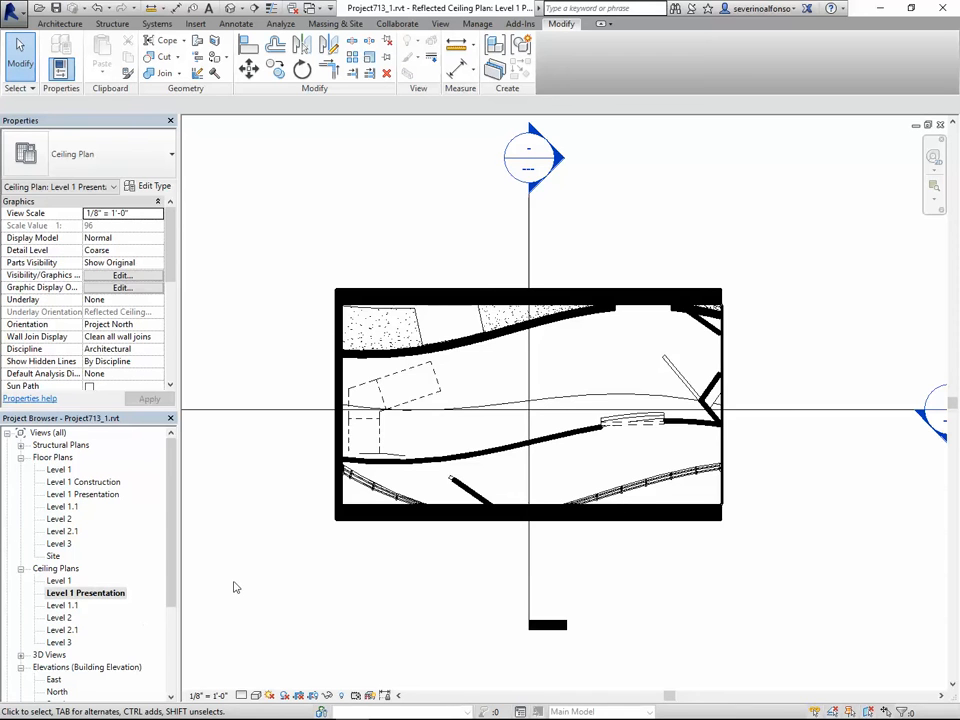
pyautogui.scroll(-1, 239, 555)
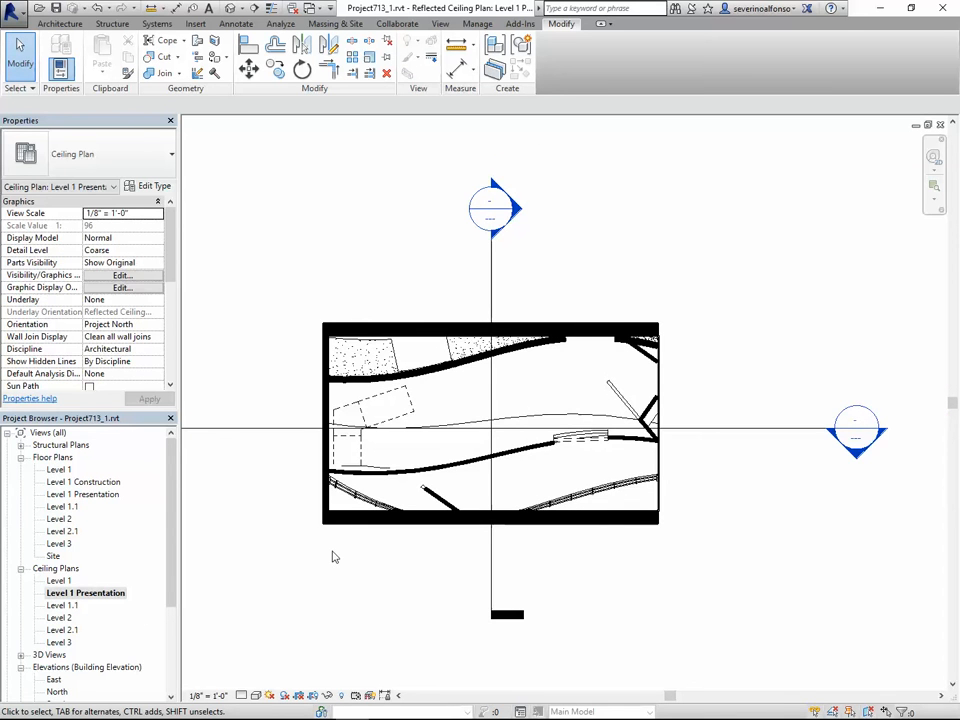
pyautogui.moveTo(350, 573); pyautogui.dragTo(357, 544, button='middle')
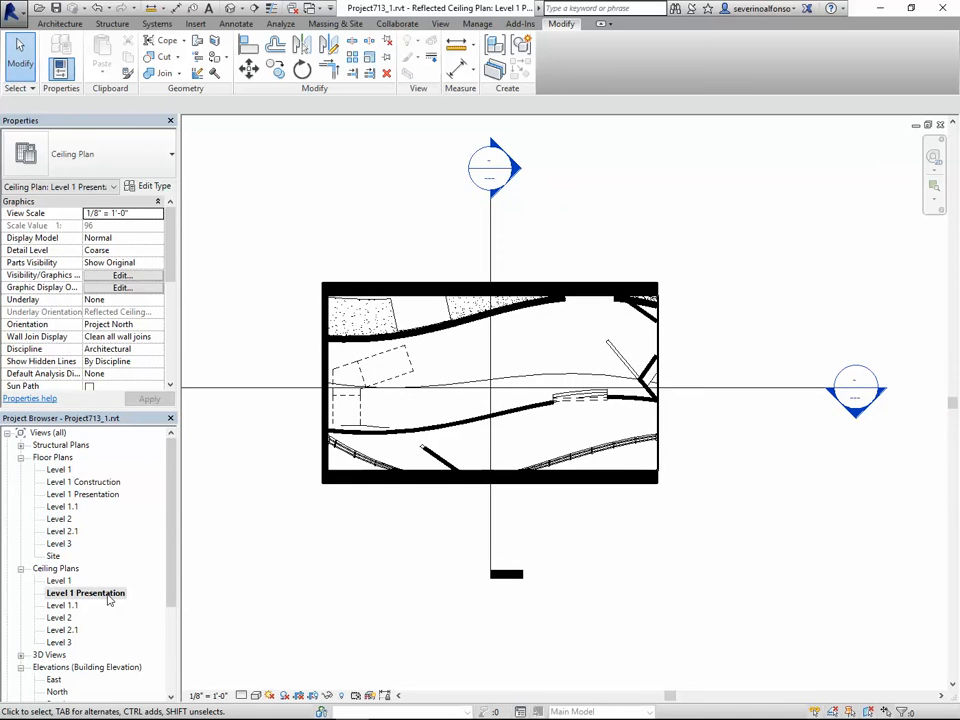
pyautogui.click(491, 251)
pyautogui.rightClick(490, 246)
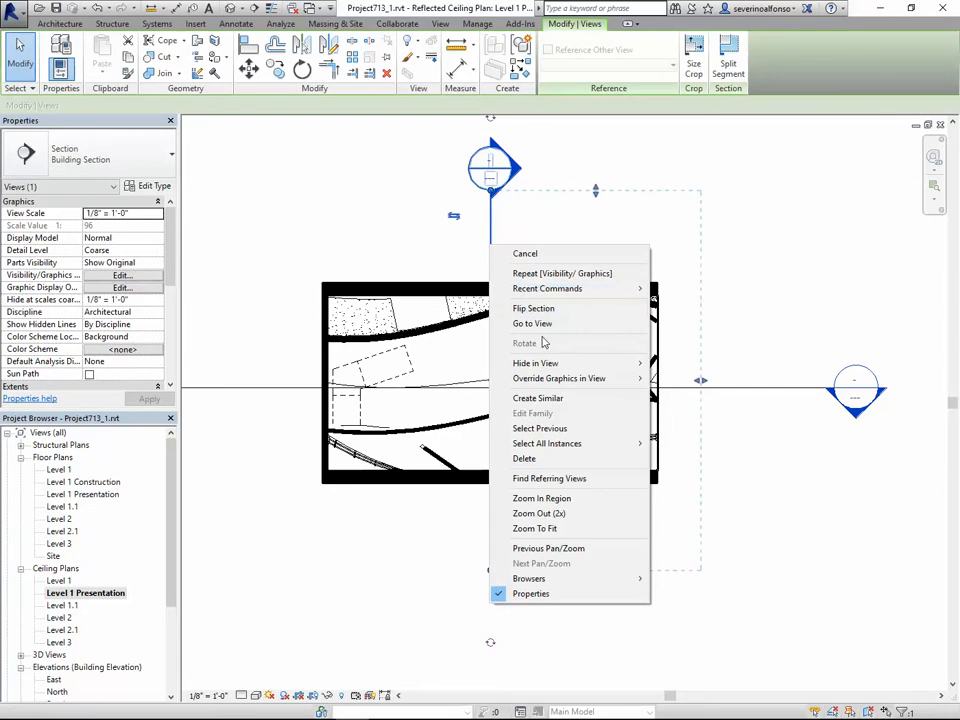
pyautogui.moveTo(545, 364)
pyautogui.click(680, 379)
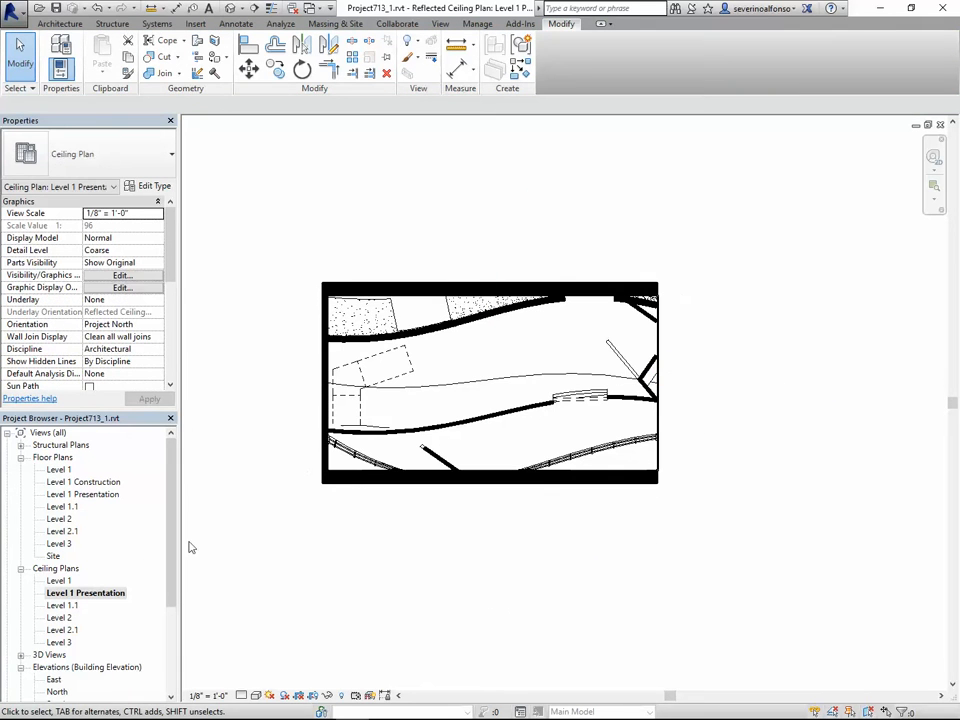
# Step: Create a view template named CeilingPresentation from the Level 1 Presentation ceiling plan
pyautogui.rightClick(98, 594)
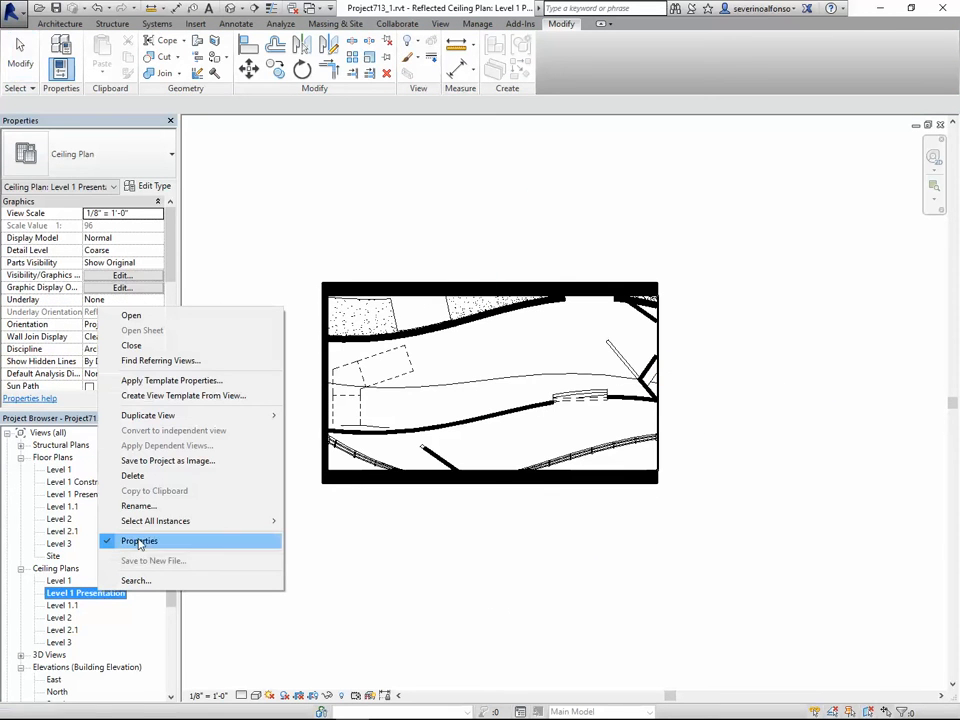
pyautogui.click(200, 395)
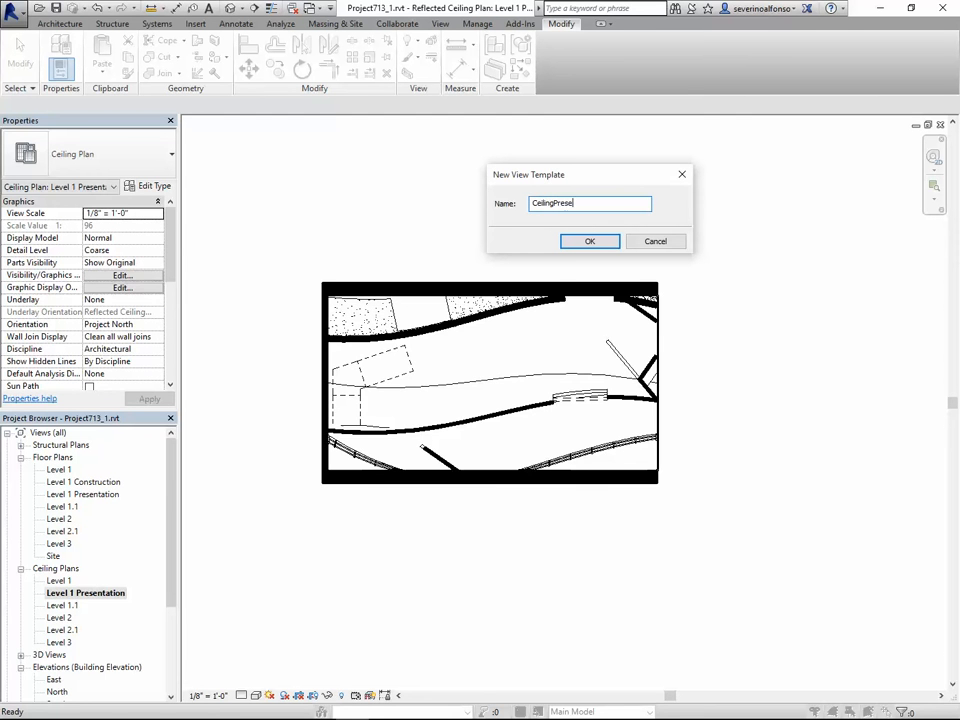
pyautogui.write('CeilingPresentation')
pyautogui.press('Return')
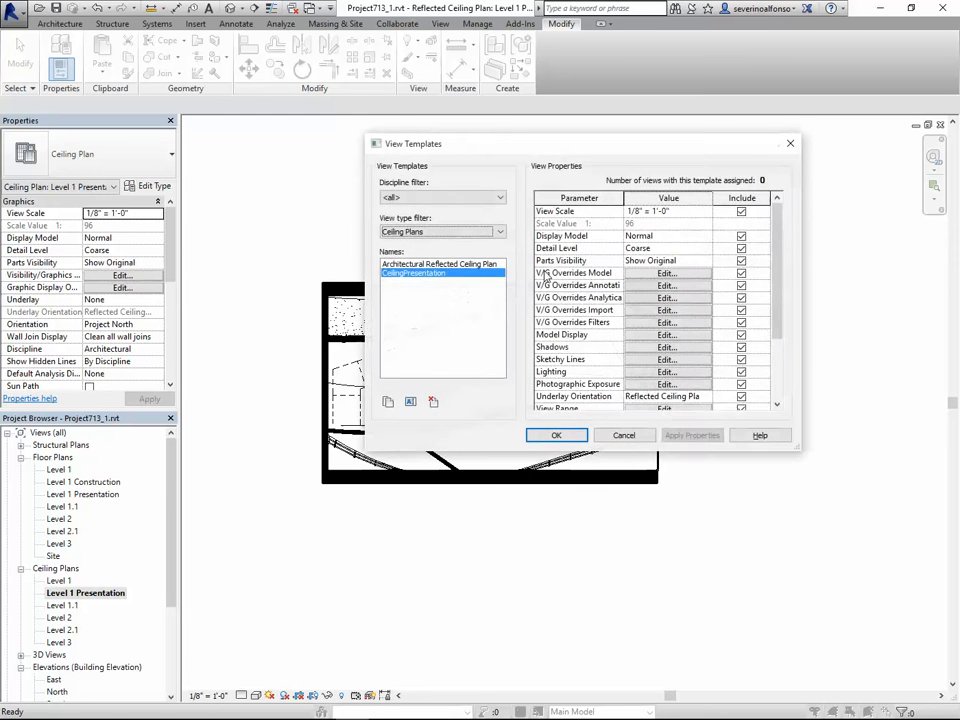
pyautogui.click(556, 433)
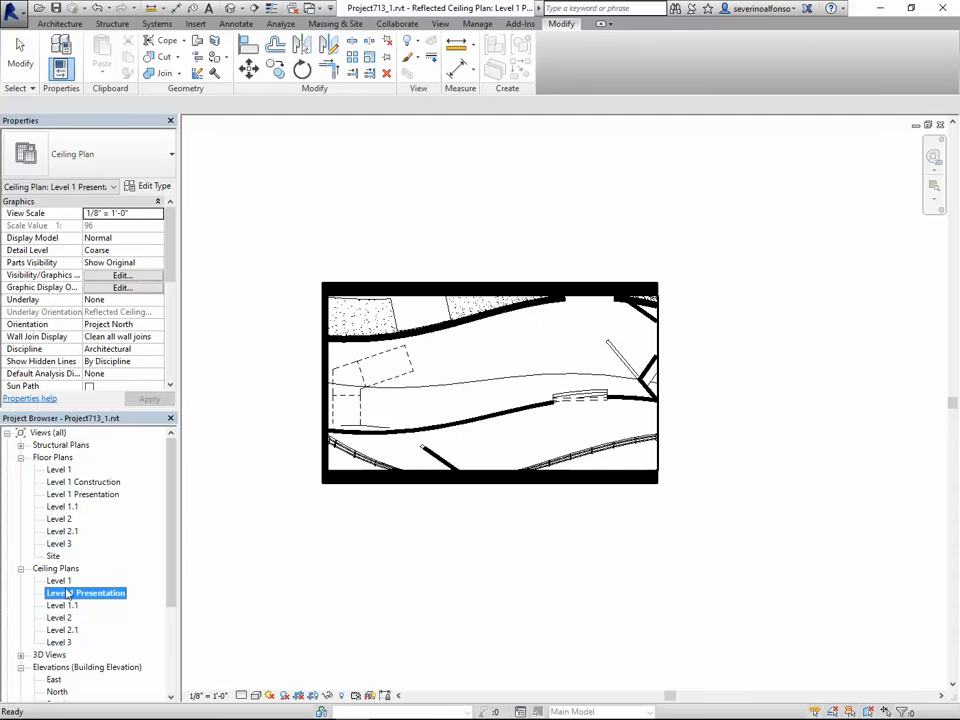
# Step: Apply the CeilingPresentation view template to all ceiling plans from Level 1 through Level 3
pyautogui.click(62, 581)
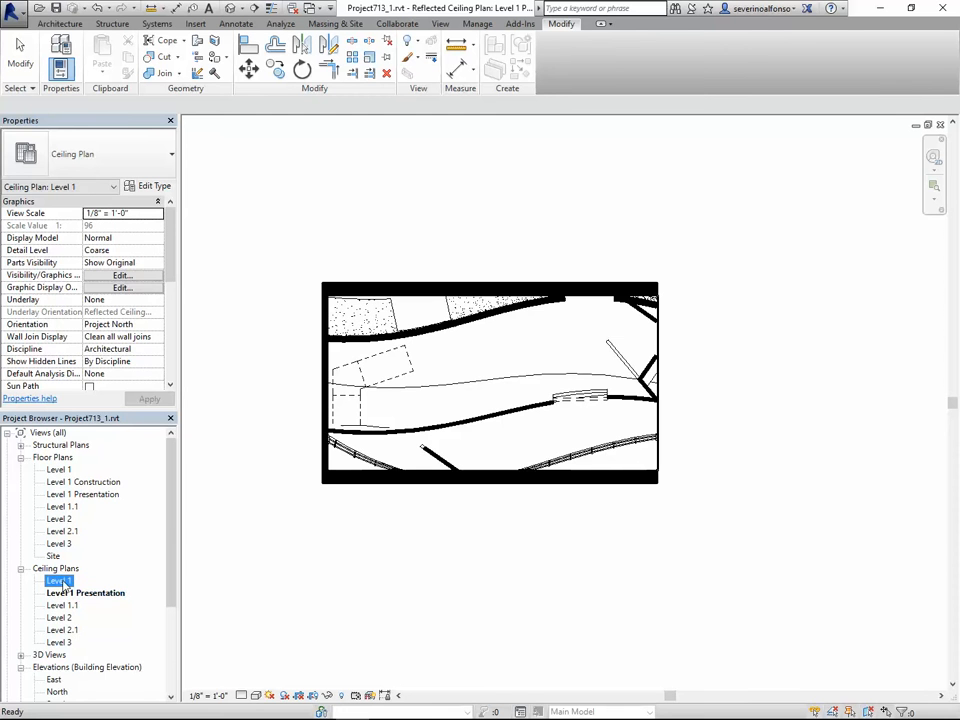
pyautogui.keyDown('shift'); pyautogui.click(60, 642); pyautogui.keyUp('shift')
pyautogui.rightClick(82, 606)
pyautogui.click(133, 615)
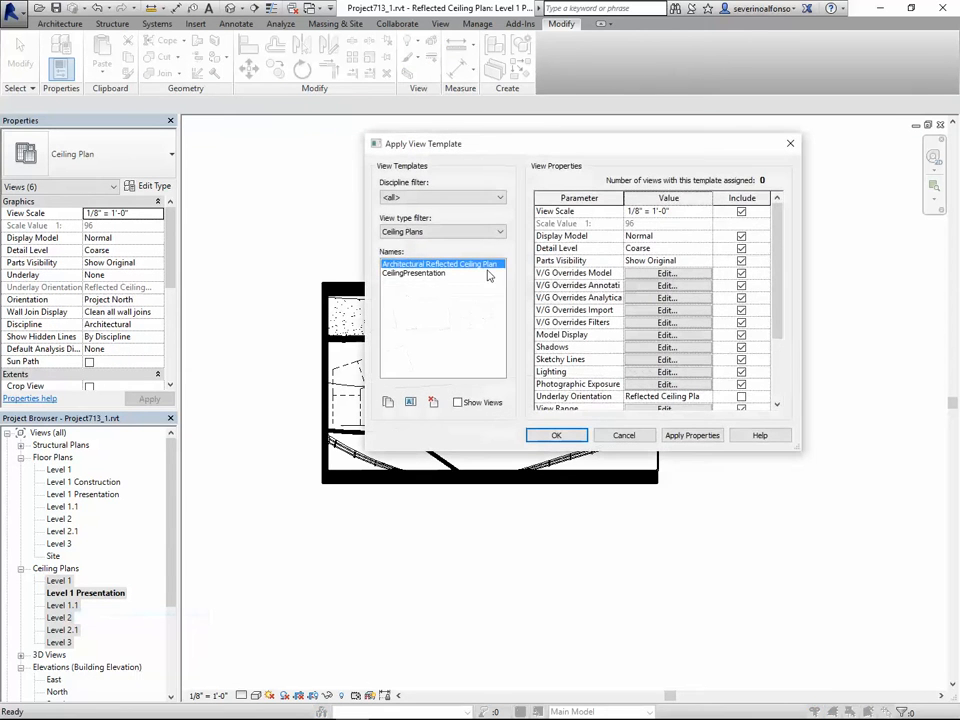
pyautogui.click(405, 273)
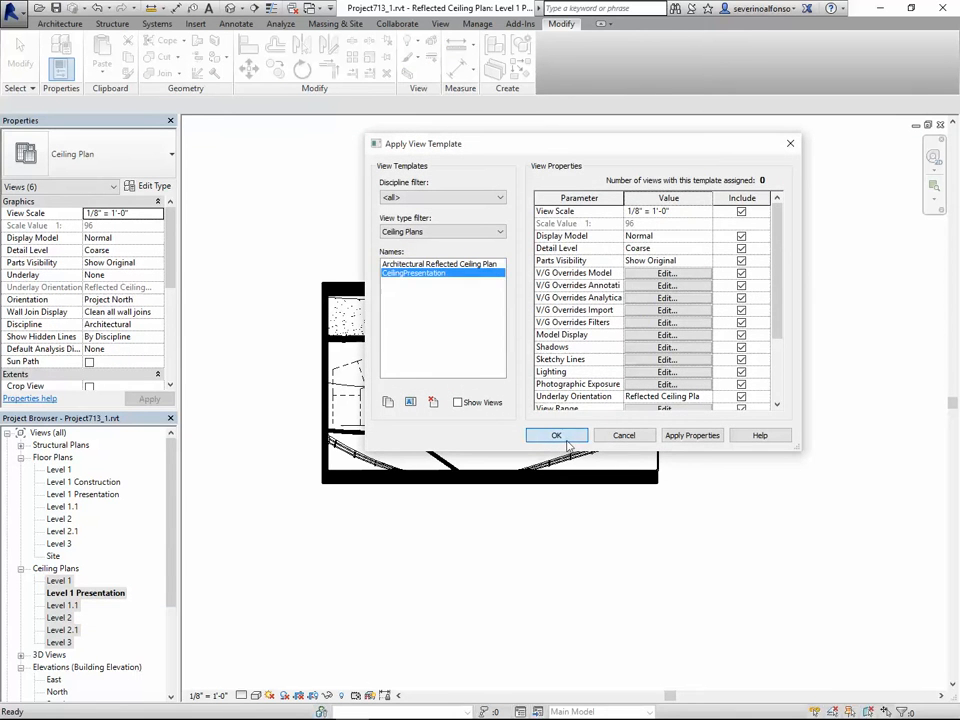
pyautogui.click(556, 436)
# Step: Open the existing {3D} view, delete it and generate a fresh default 3D view
pyautogui.scroll(-3, 32, 598)
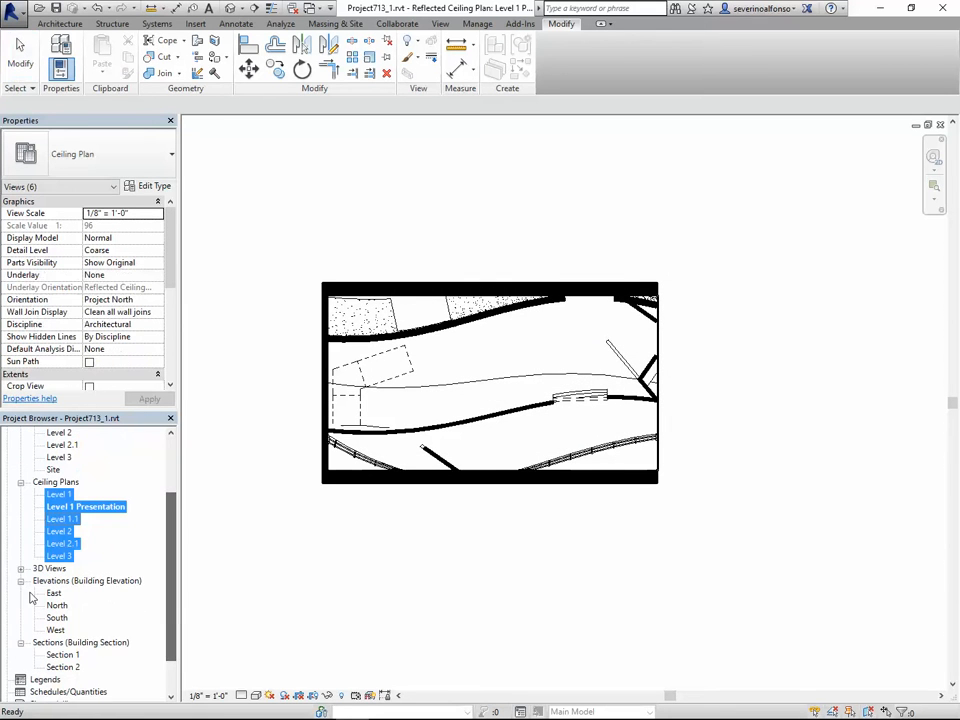
pyautogui.click(21, 568)
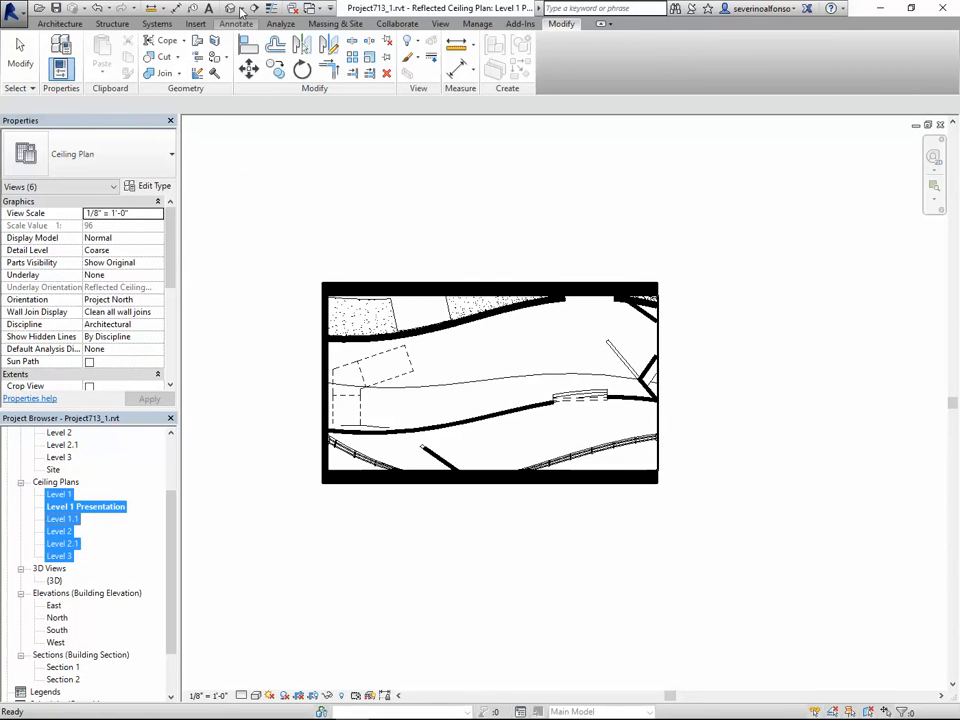
pyautogui.doubleClick(54, 581)
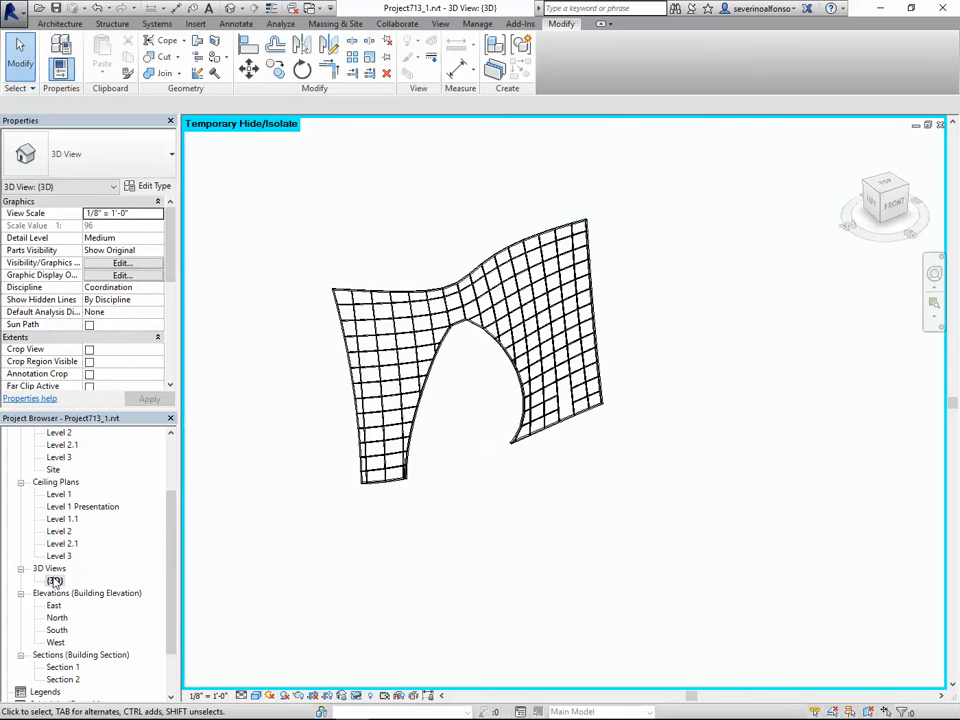
pyautogui.click(58, 582)
pyautogui.press('Delete')
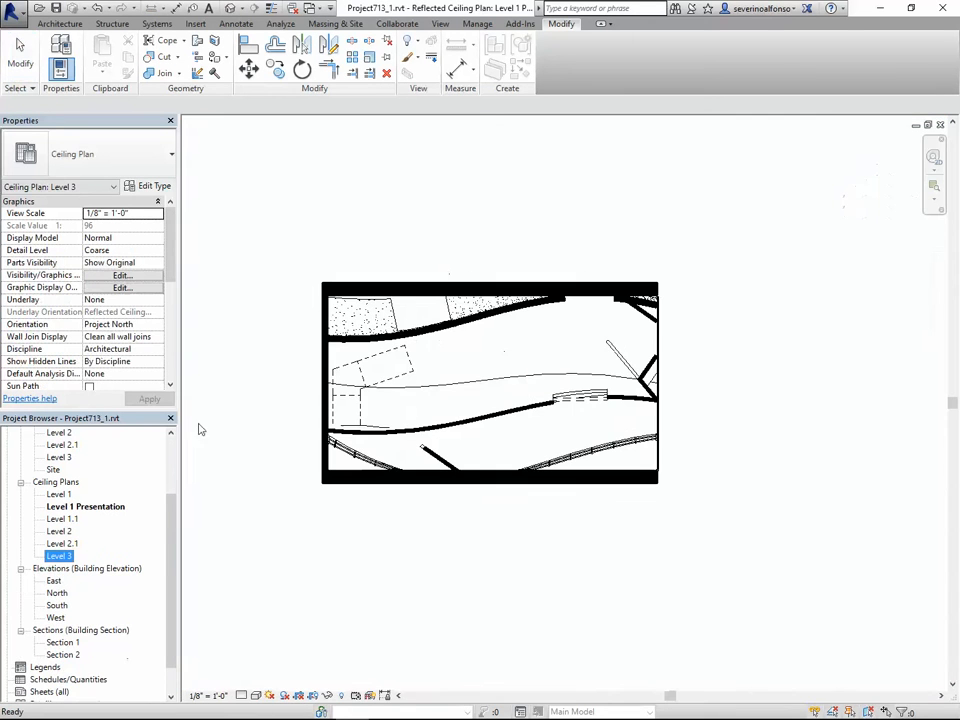
pyautogui.click(230, 9)
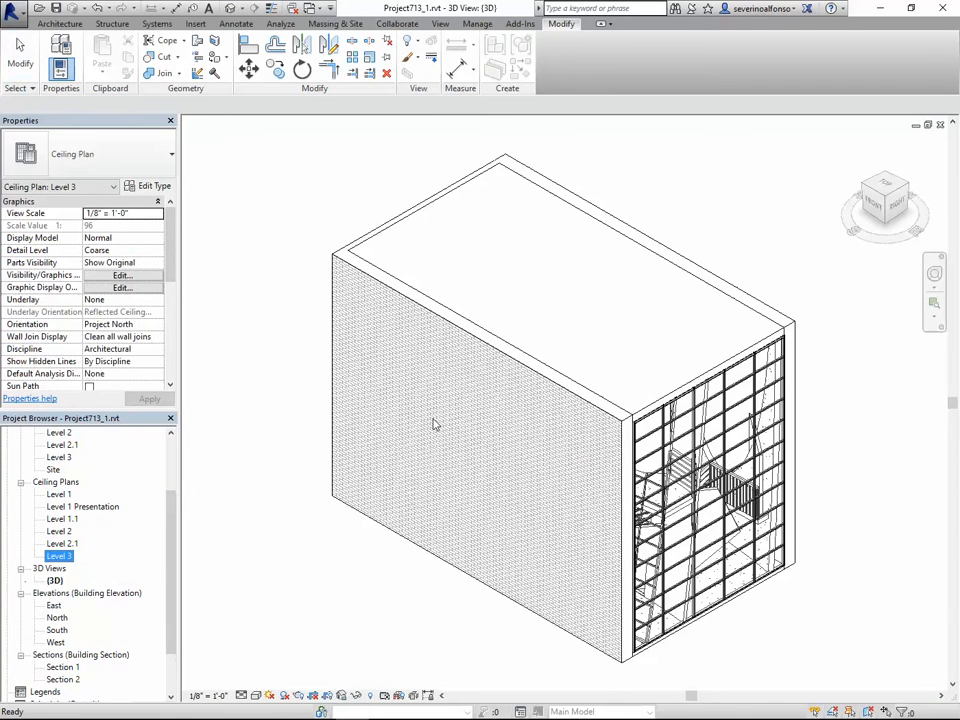
# Step: Show the building from its top right-back corner and hide the chain of three outer walls as elements
pyautogui.keyDown('shift'); pyautogui.moveTo(396, 375); pyautogui.dragTo(513, 383, button='middle'); pyautogui.keyUp('shift')
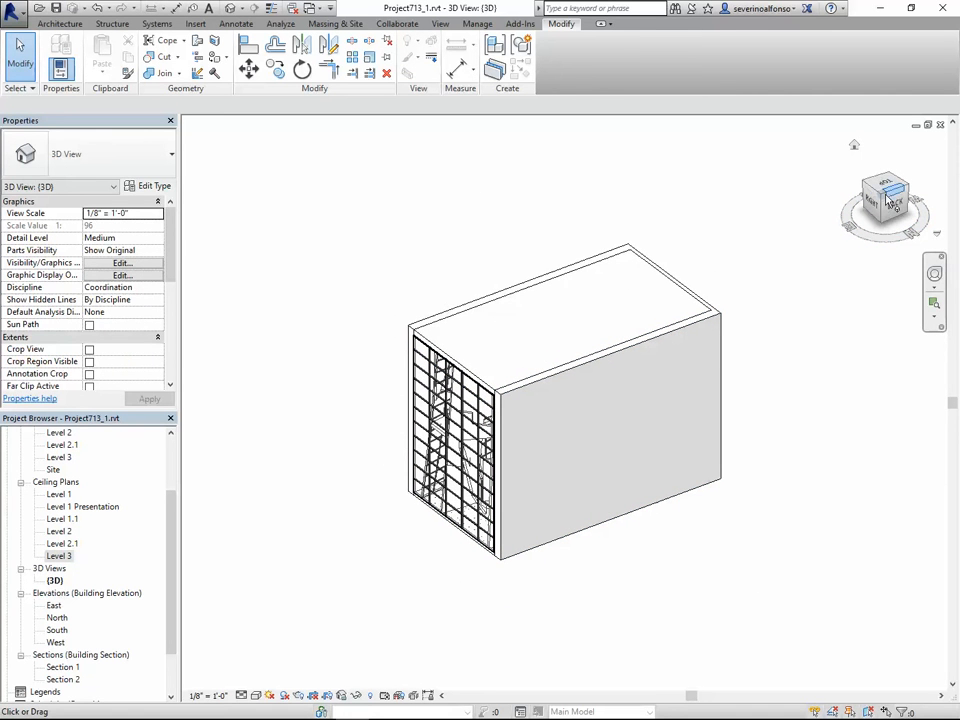
pyautogui.click(882, 197)
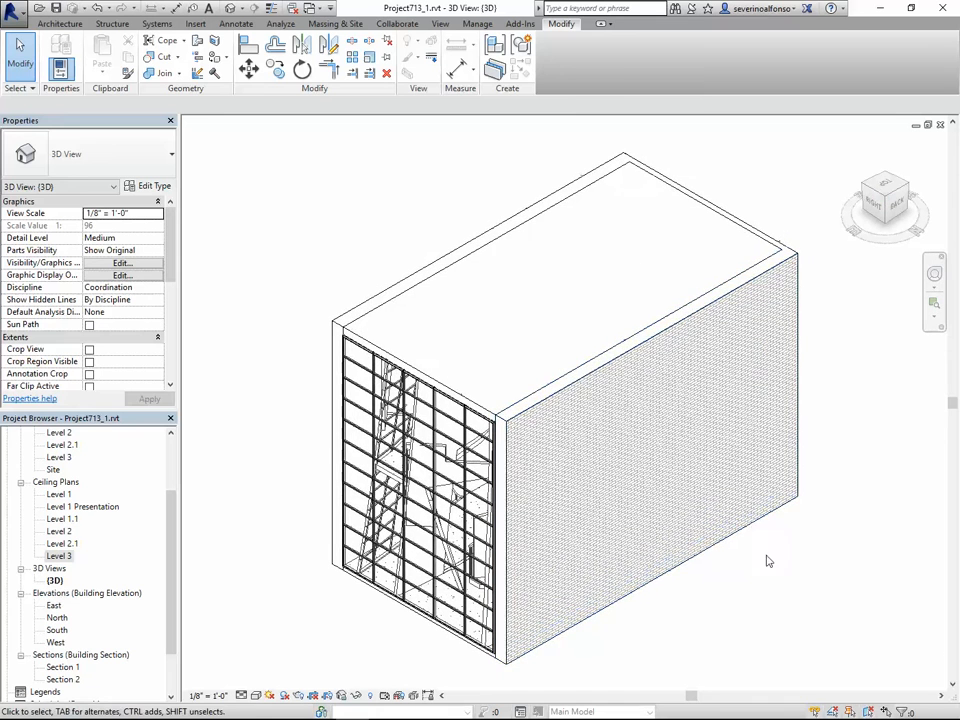
pyautogui.press('Tab')
pyautogui.click(585, 378)
pyautogui.rightClick(585, 378)
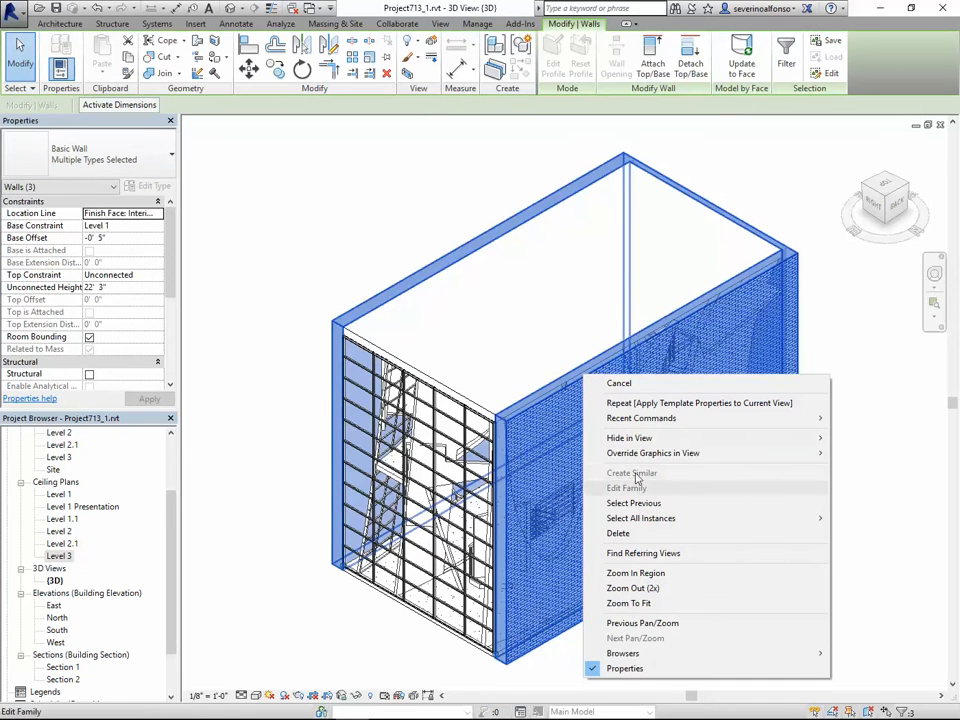
pyautogui.moveTo(634, 440)
pyautogui.click(868, 379)
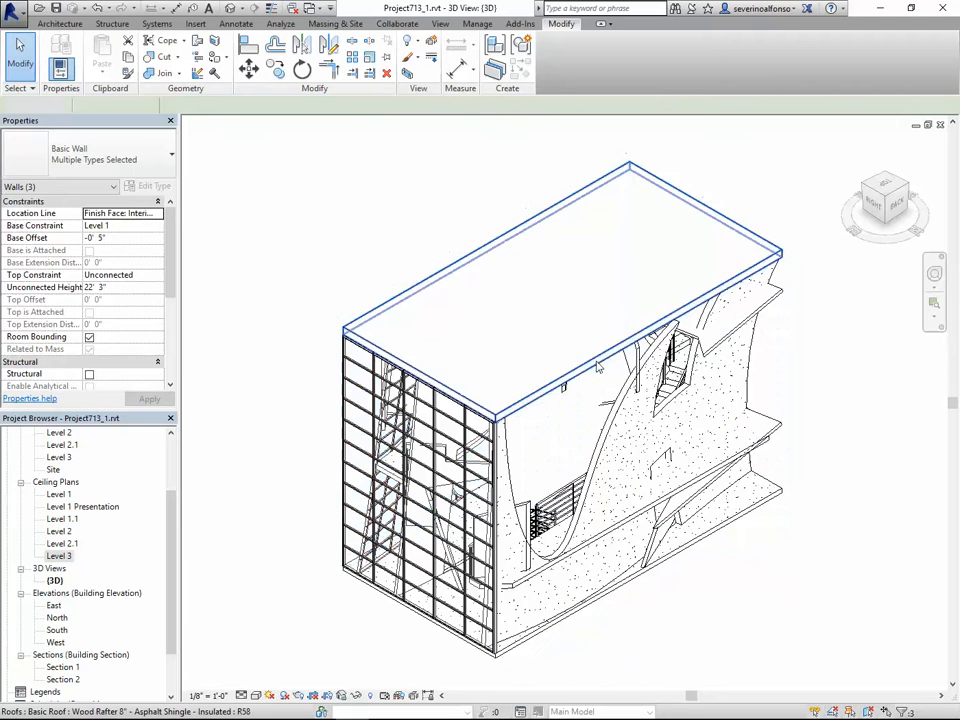
# Step: Hide the roof and the large curved Generic - 6" Concrete wall on the back side of the 3D view as elements
pyautogui.click(594, 366)
pyautogui.rightClick(594, 366)
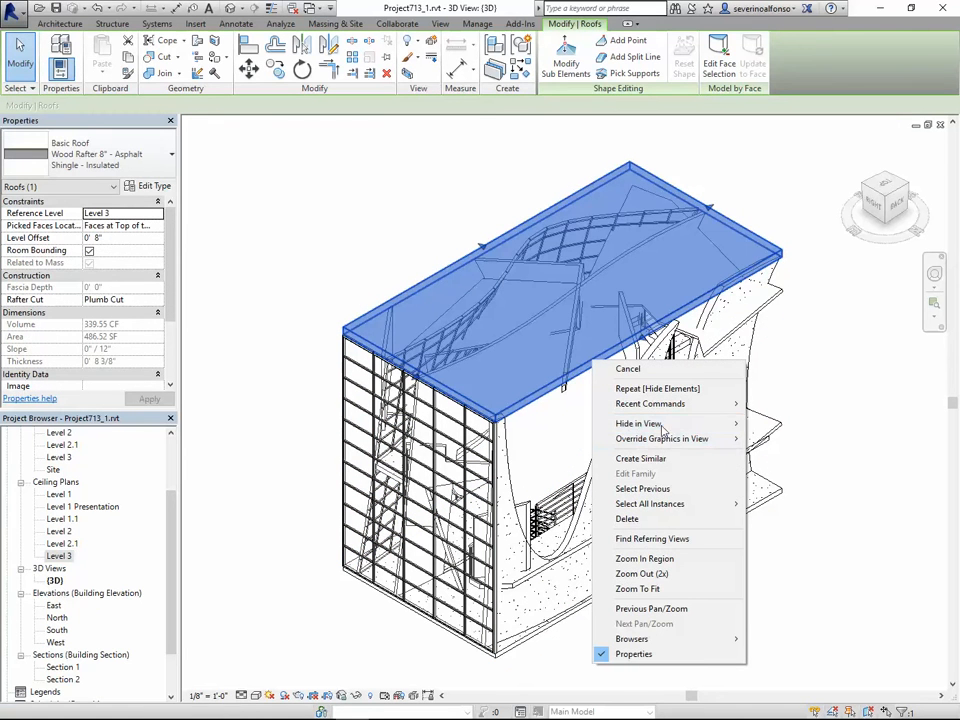
pyautogui.moveTo(660, 423)
pyautogui.click(779, 425)
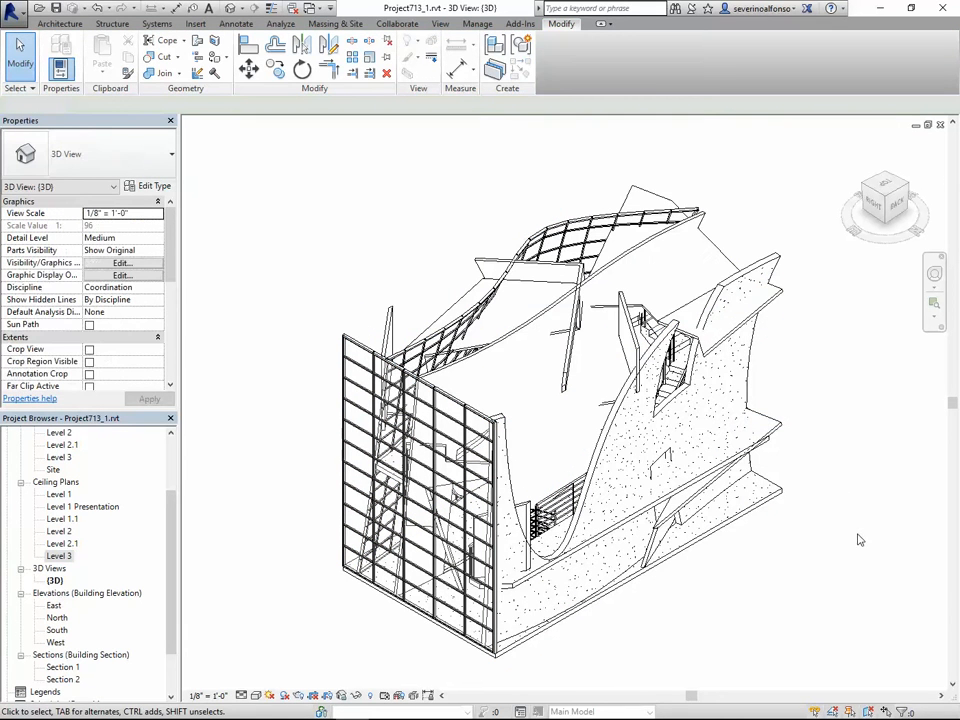
pyautogui.click(618, 428)
pyautogui.rightClick(618, 425)
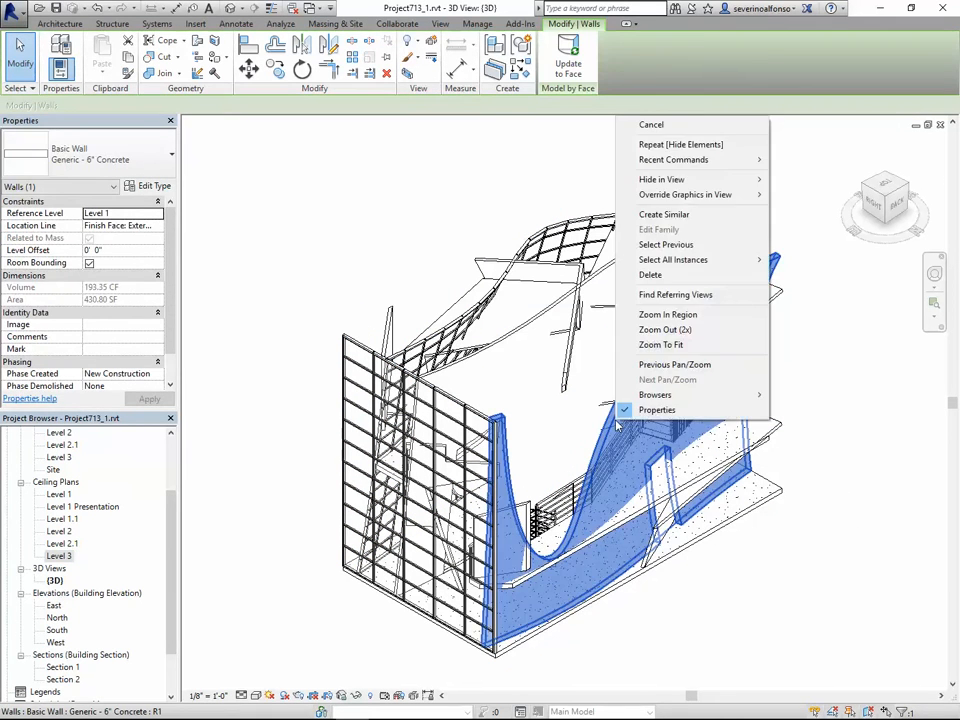
pyautogui.moveTo(760, 180)
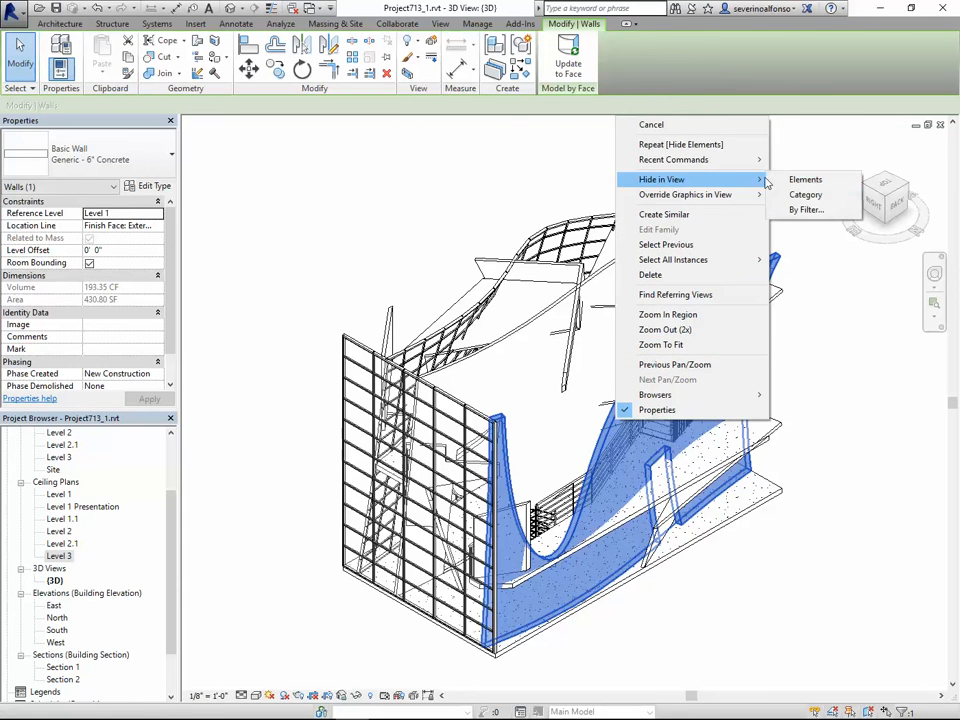
pyautogui.click(795, 180)
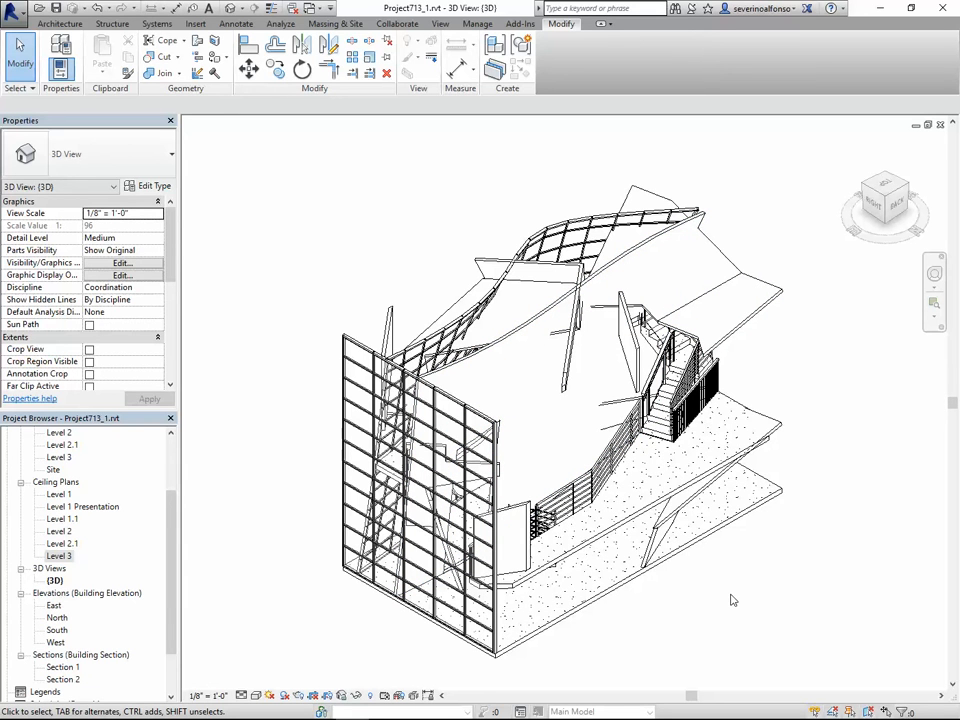
# Step: Duplicate the {3D} view with detailing and rename the copy AxoStudy1
pyautogui.rightClick(55, 582)
pyautogui.moveTo(214, 406)
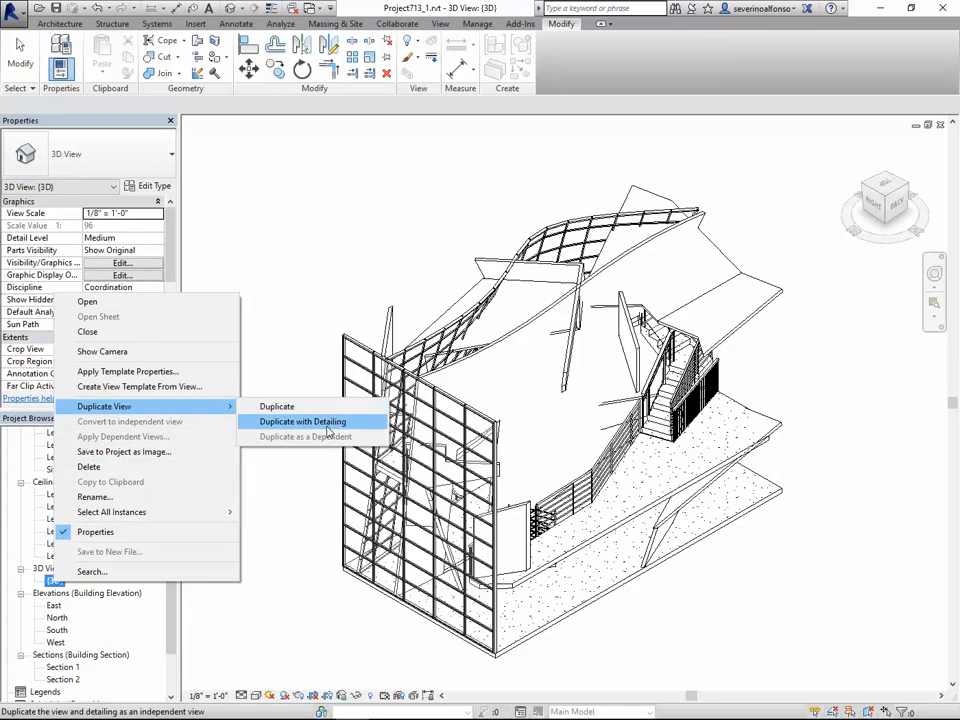
pyautogui.click(327, 421)
pyautogui.rightClick(85, 594)
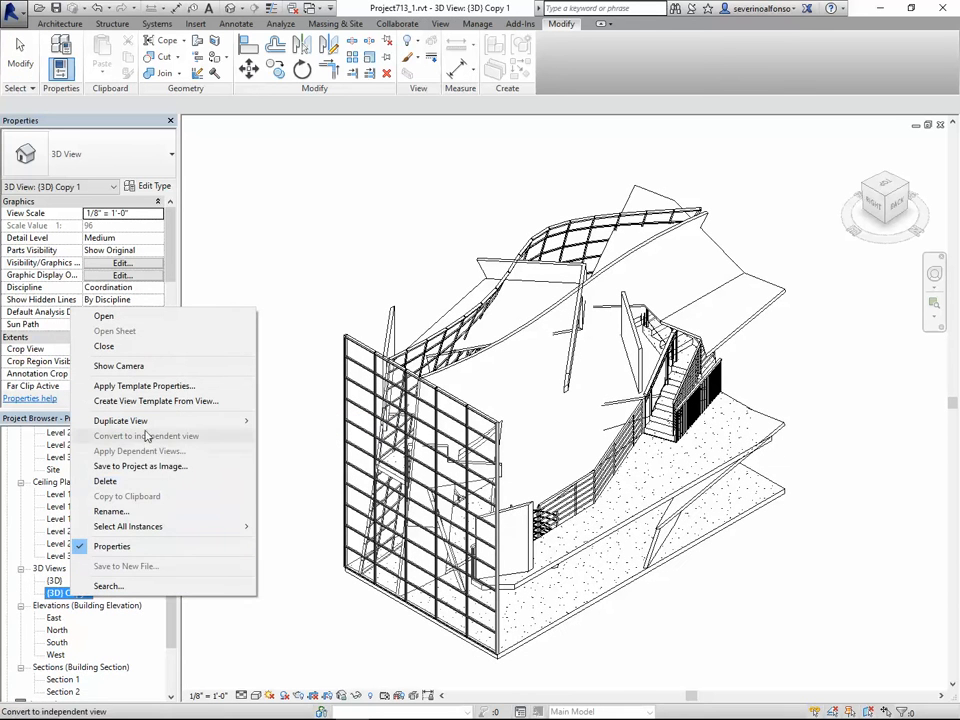
pyautogui.click(137, 512)
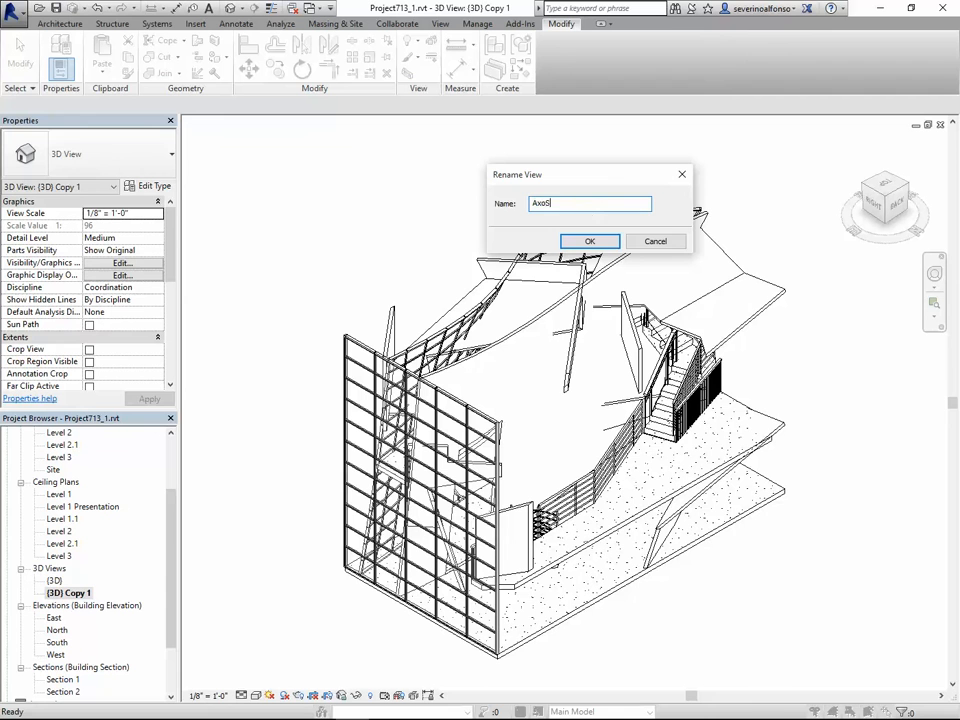
pyautogui.write('AxoStudy1')
pyautogui.press('Return')
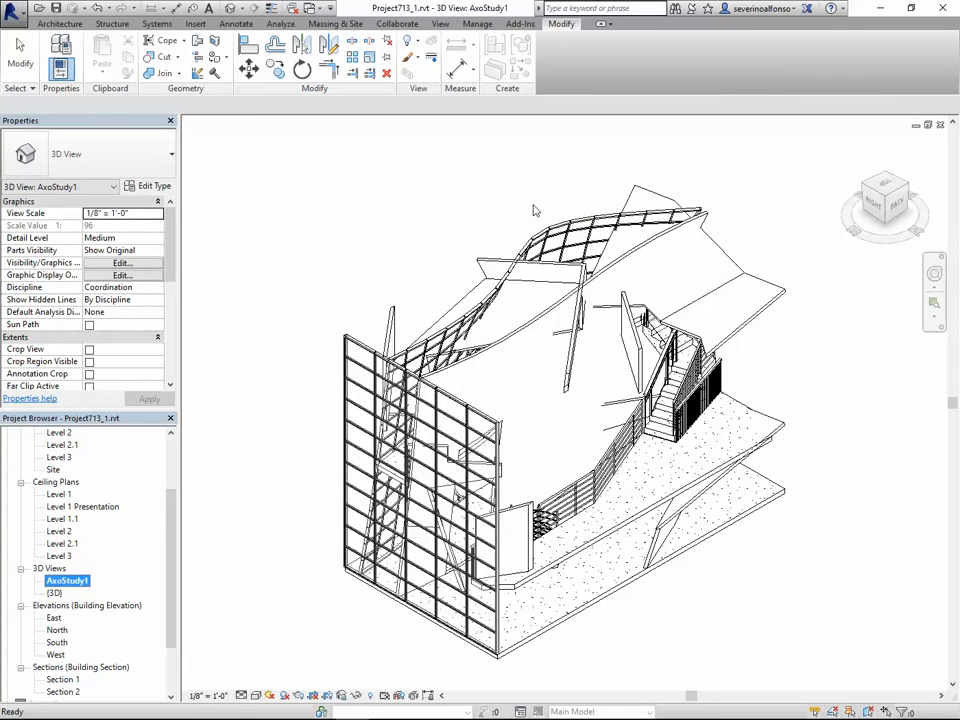
# Step: Duplicate the AxoStudy1 view with detailing
pyautogui.rightClick(78, 573)
pyautogui.moveTo(250, 407)
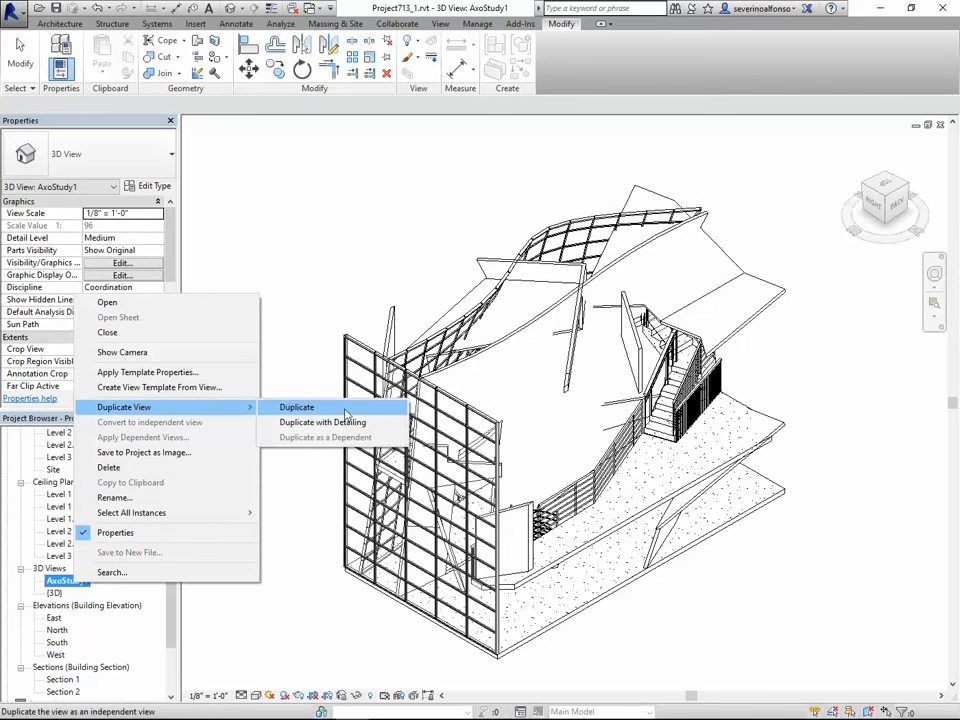
pyautogui.click(348, 422)
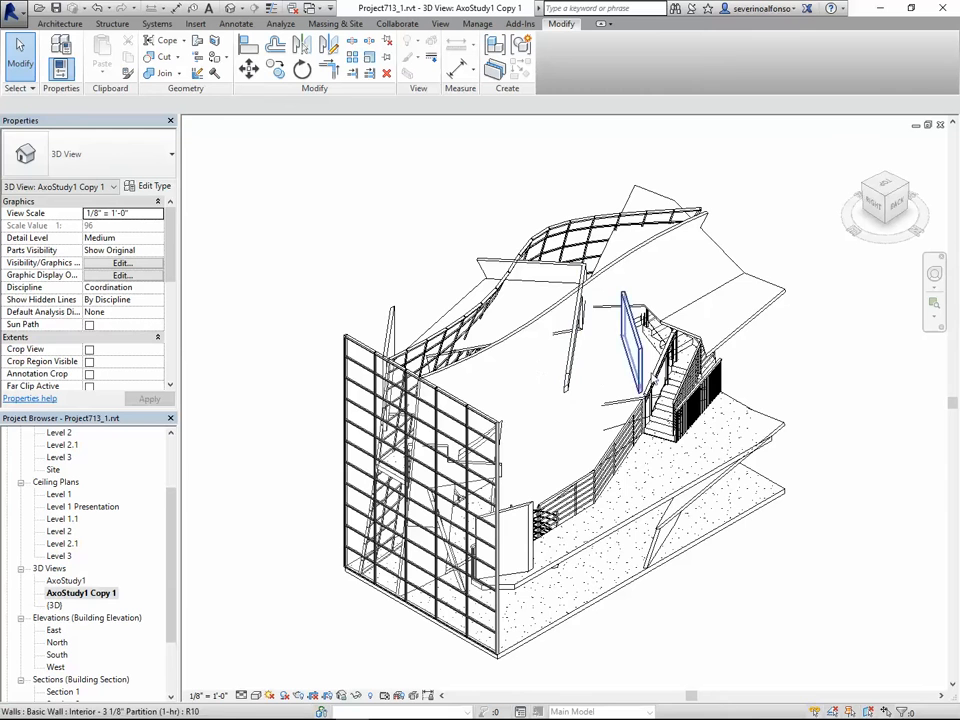
# Step: Reveal the hidden elements in the AxoStudy1 copy and unhide the chain of three outer walls as elements
pyautogui.click(367, 697)
pyautogui.press('Tab')
pyautogui.moveTo(793, 154); pyautogui.dragTo(394, 503)
pyautogui.moveTo(558, 361); pyautogui.dragTo(782, 219)
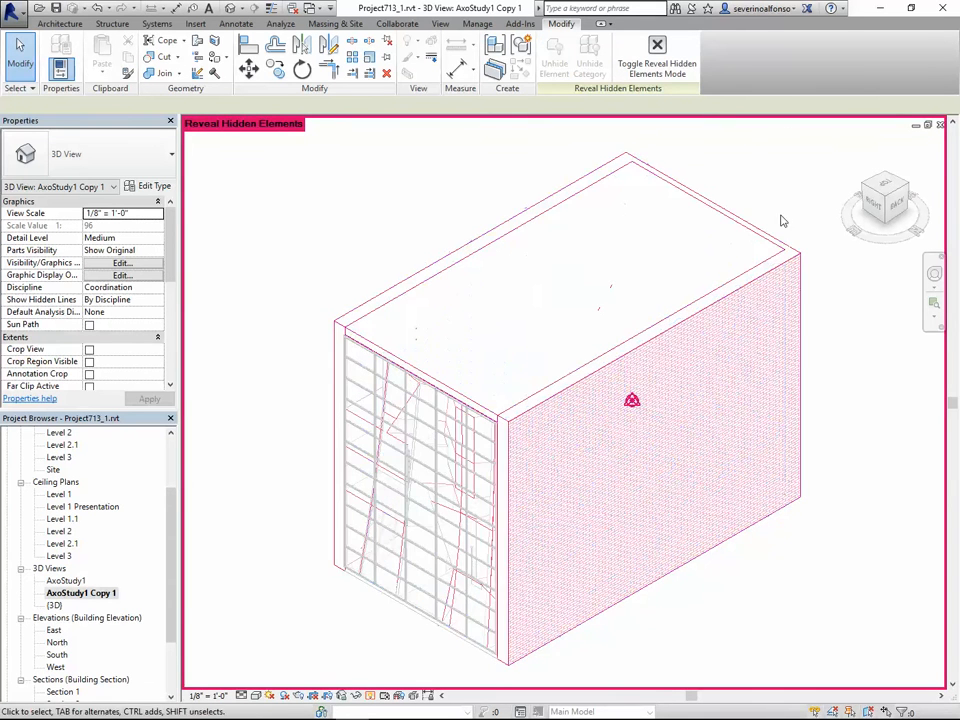
pyautogui.click(764, 285)
pyautogui.press('Escape')
pyautogui.press('Tab')
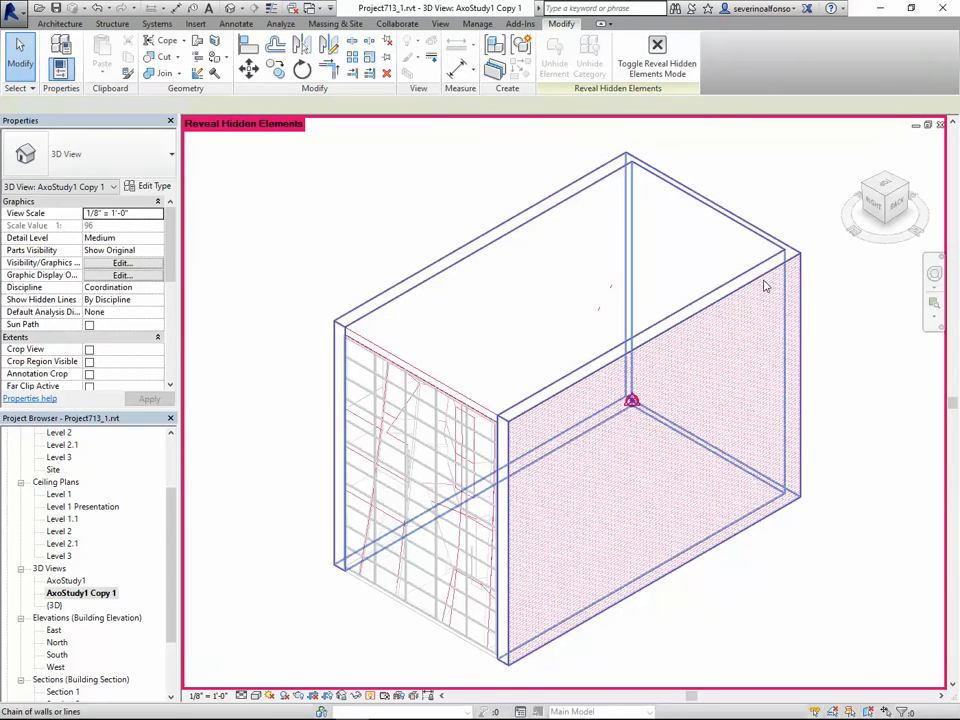
pyautogui.click(764, 285)
pyautogui.rightClick(764, 285)
pyautogui.moveTo(782, 359)
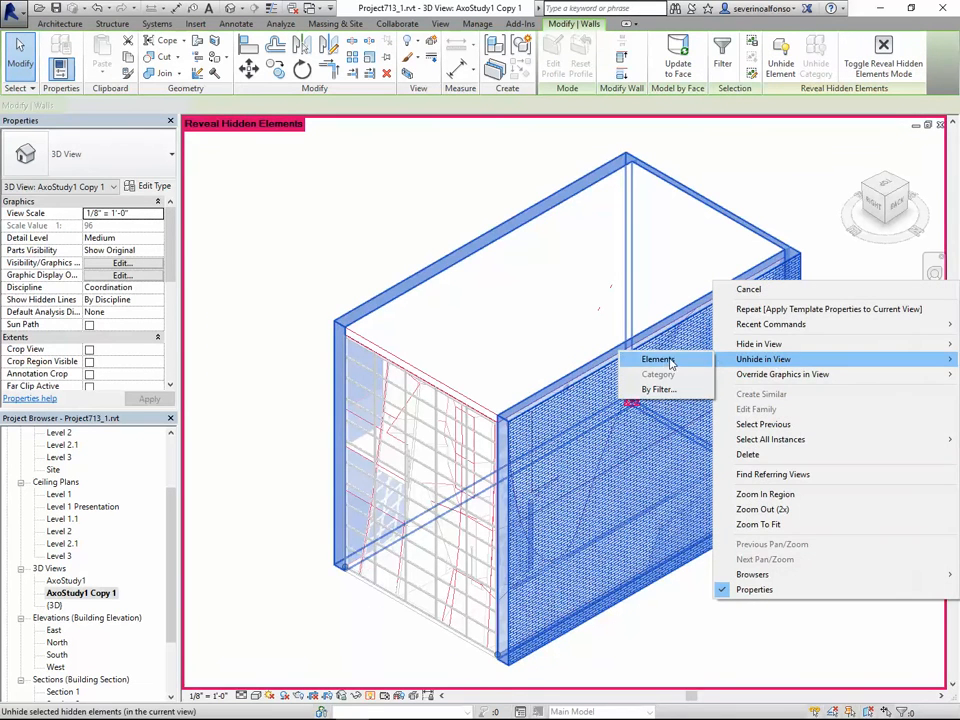
pyautogui.click(663, 358)
# Step: Unhide the roof as an element and leave the Reveal Hidden Elements mode
pyautogui.click(466, 396)
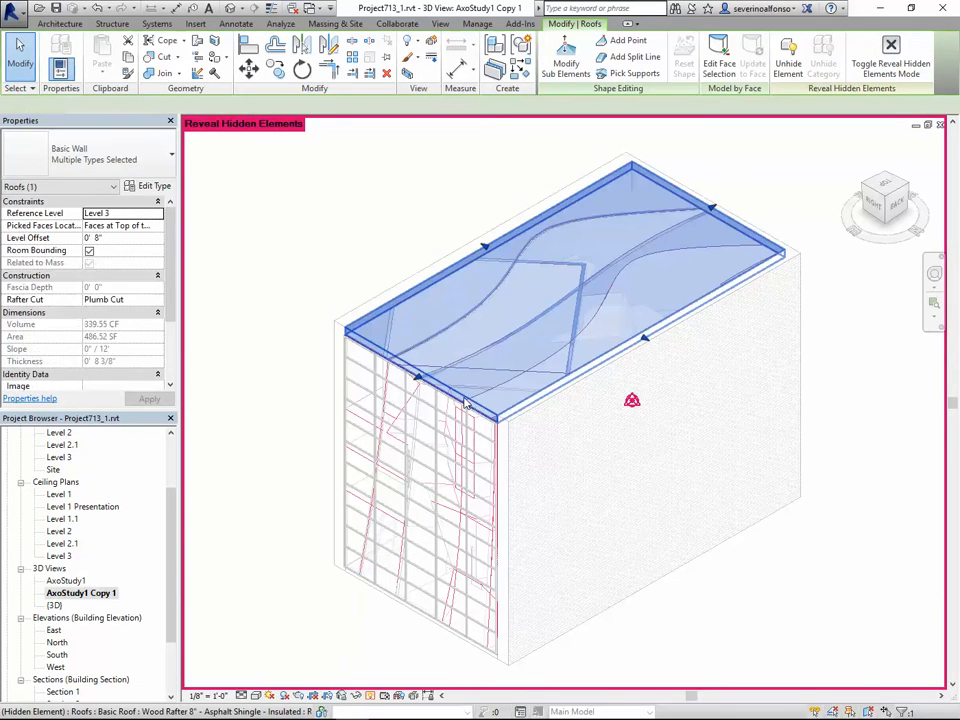
pyautogui.rightClick(465, 399)
pyautogui.moveTo(560, 476)
pyautogui.click(651, 476)
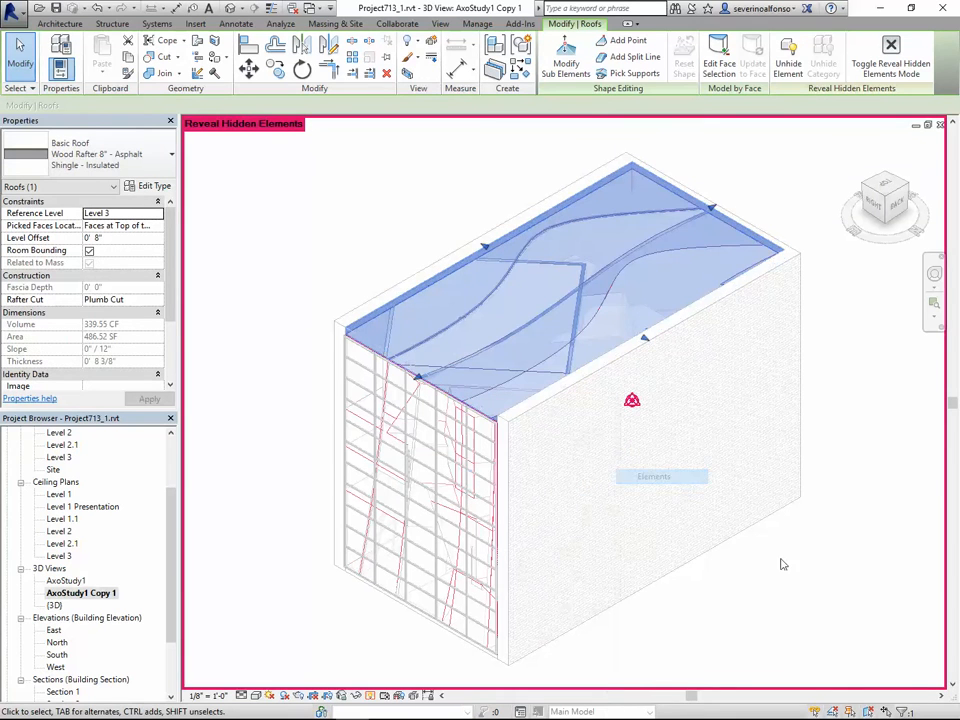
pyautogui.click(808, 570)
pyautogui.click(370, 695)
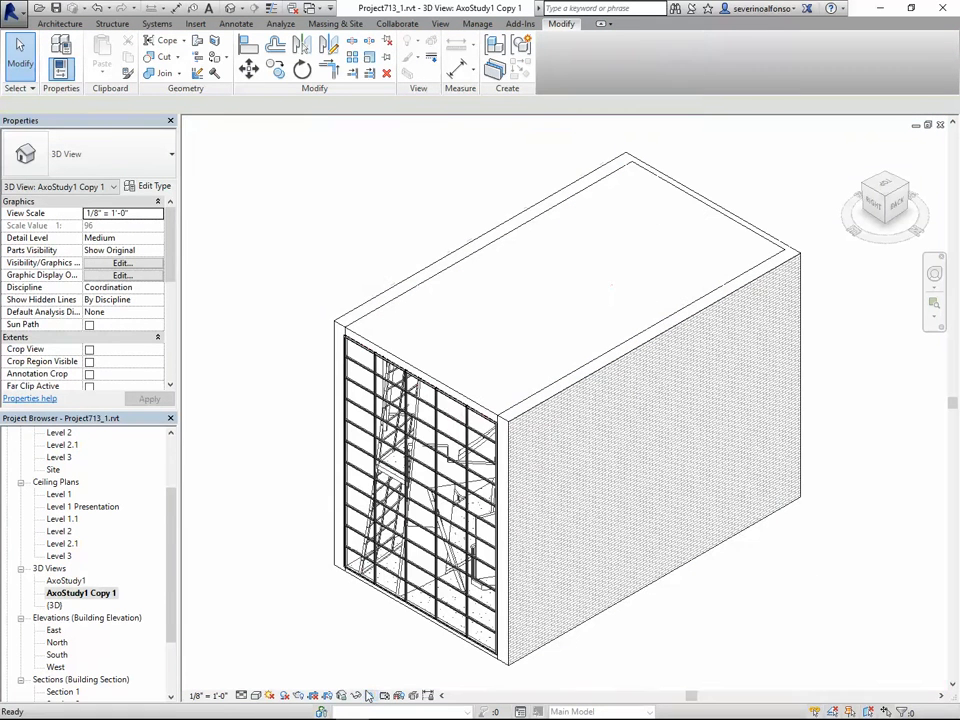
# Step: Rename the AxoStudy1 Copy 1 view as AxoStudy1 Base
pyautogui.rightClick(84, 598)
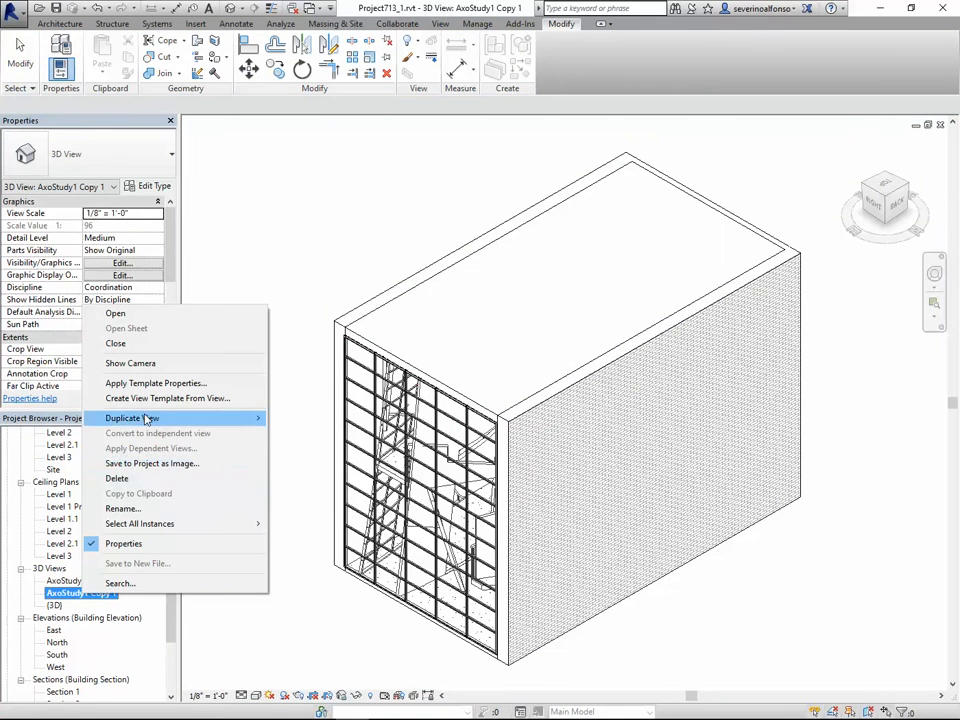
pyautogui.click(130, 508)
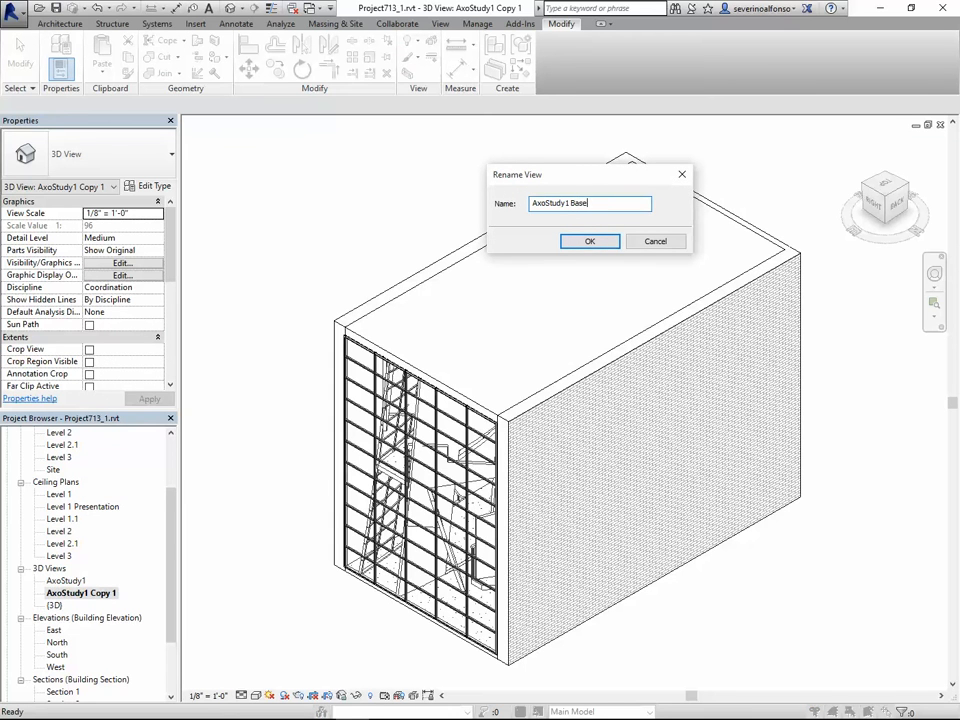
pyautogui.press('Return')
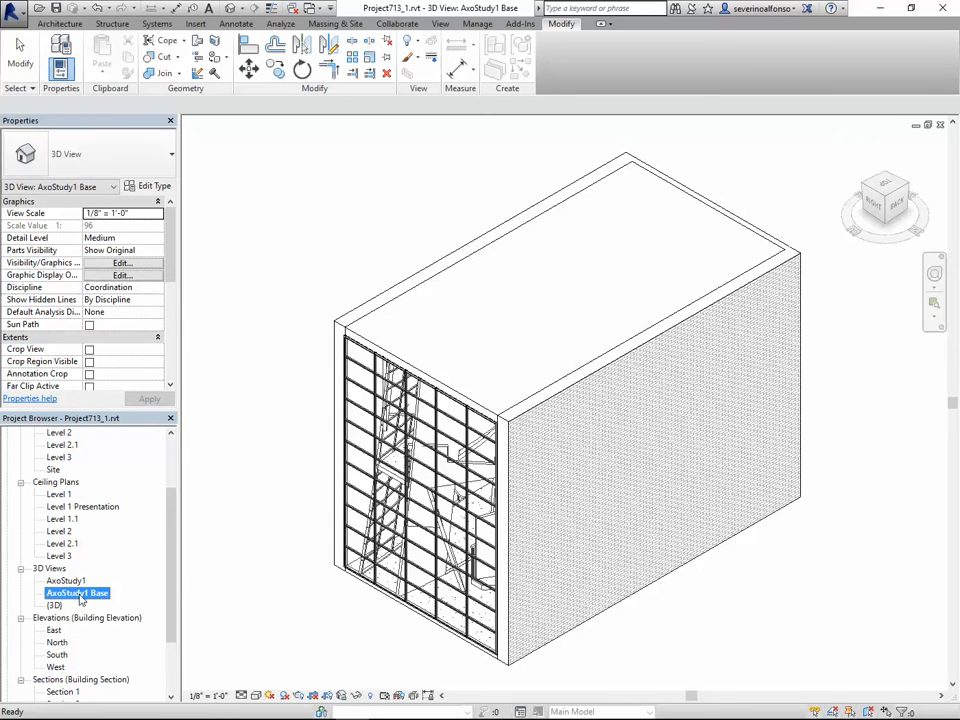
# Step: Duplicate the AxoStudy1 Base view with detailing and rename the copy AxoStudy2
pyautogui.rightClick(81, 598)
pyautogui.moveTo(255, 418)
pyautogui.click(331, 435)
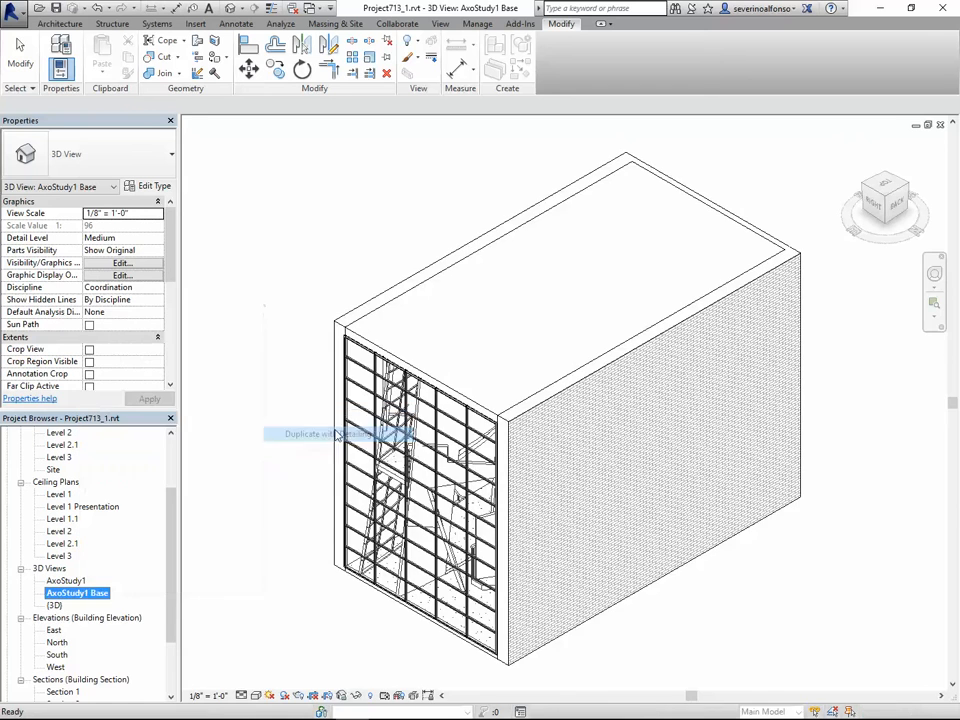
pyautogui.rightClick(106, 607)
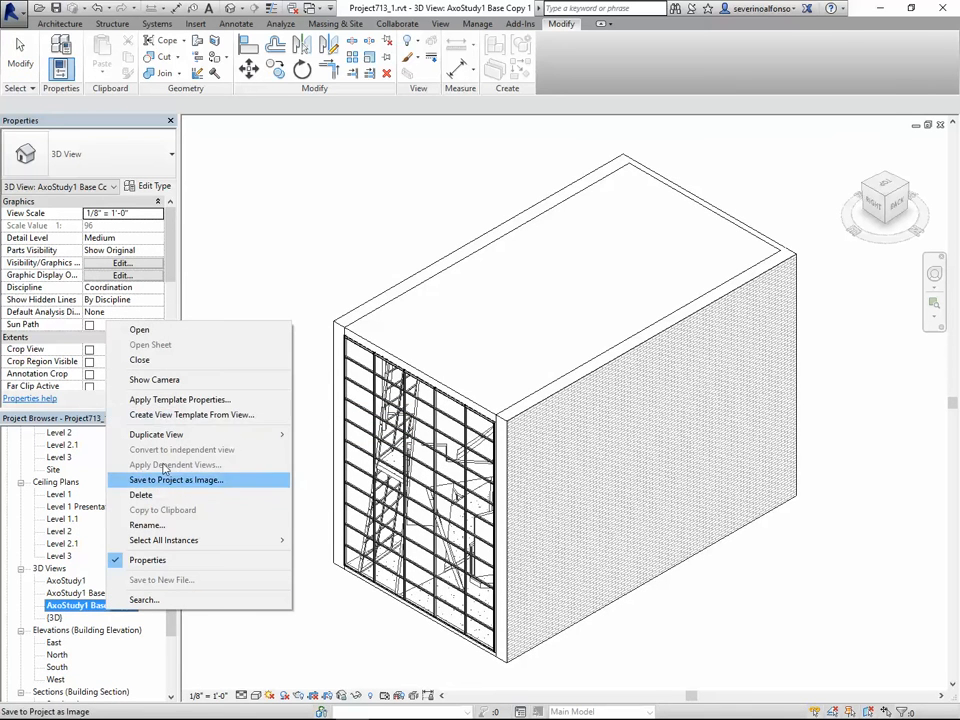
pyautogui.click(175, 525)
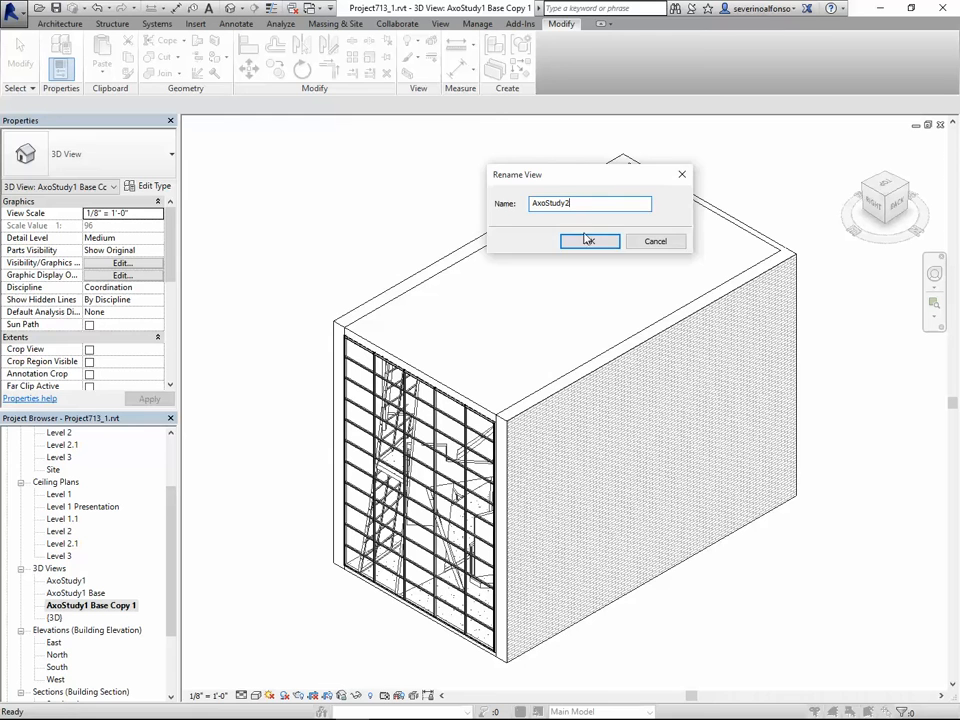
pyautogui.click(600, 243)
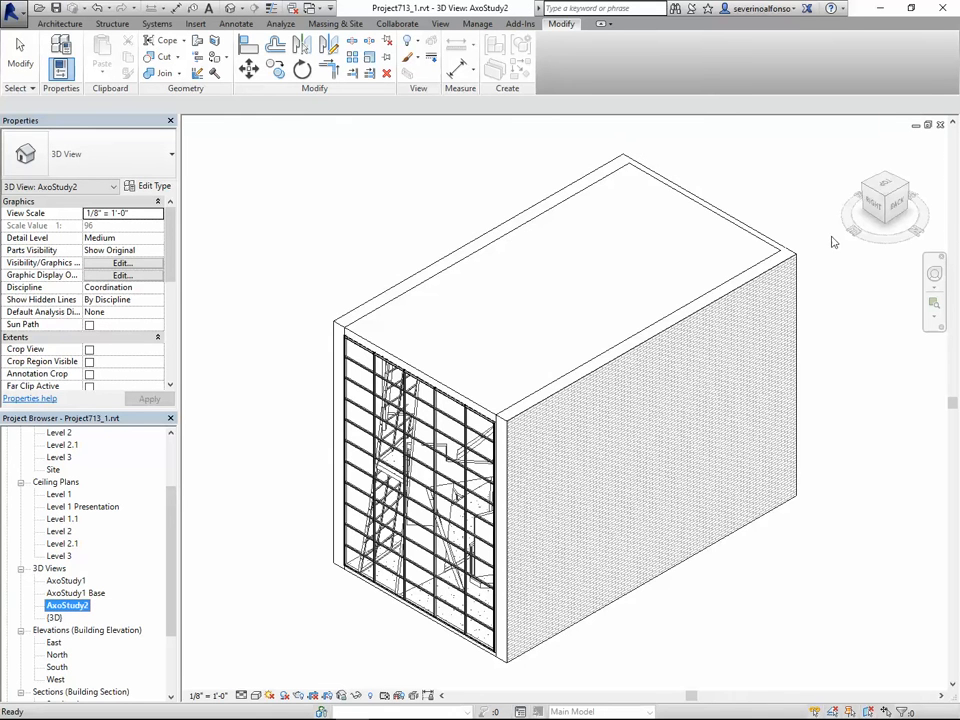
# Step: Show the building in AxoStudy2 from its top left-front corner and turn on the view's section box
pyautogui.click(885, 180)
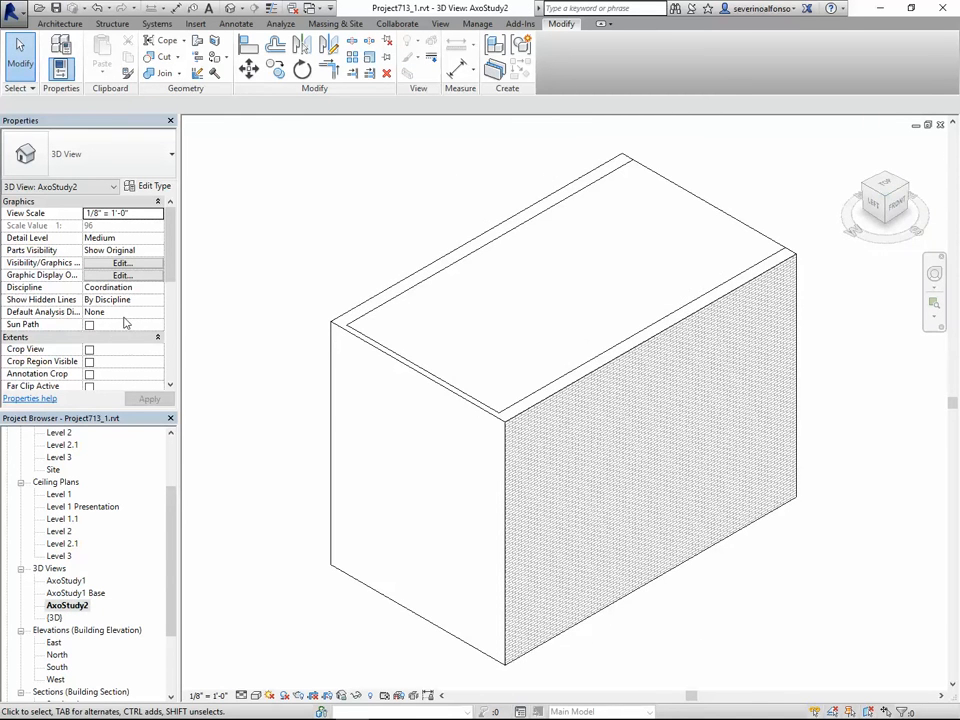
pyautogui.moveTo(176, 257); pyautogui.dragTo(172, 277)
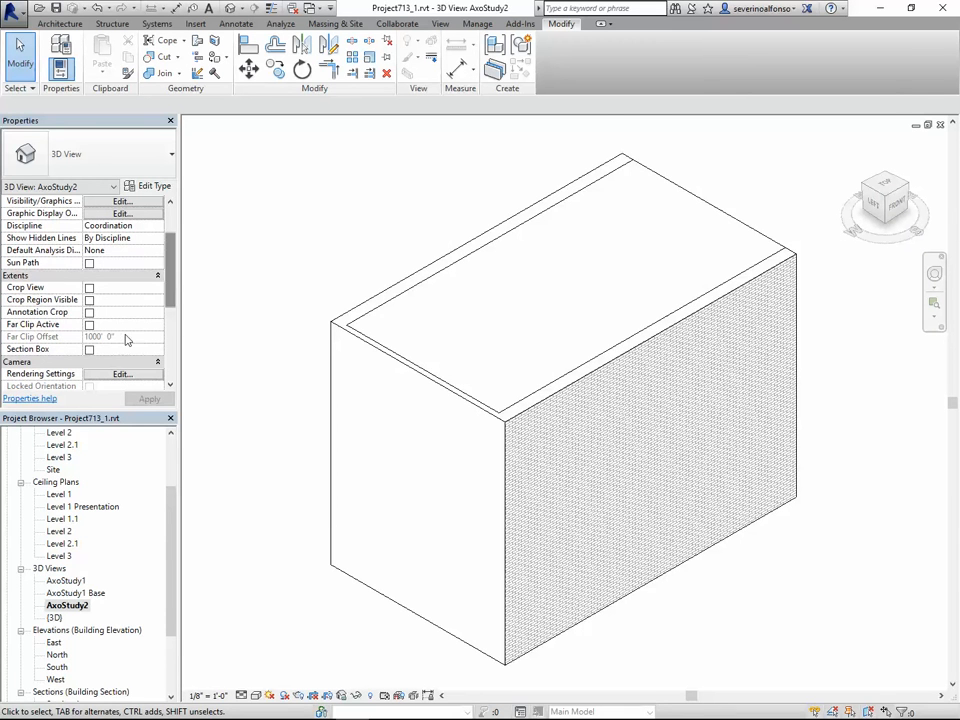
pyautogui.click(89, 350)
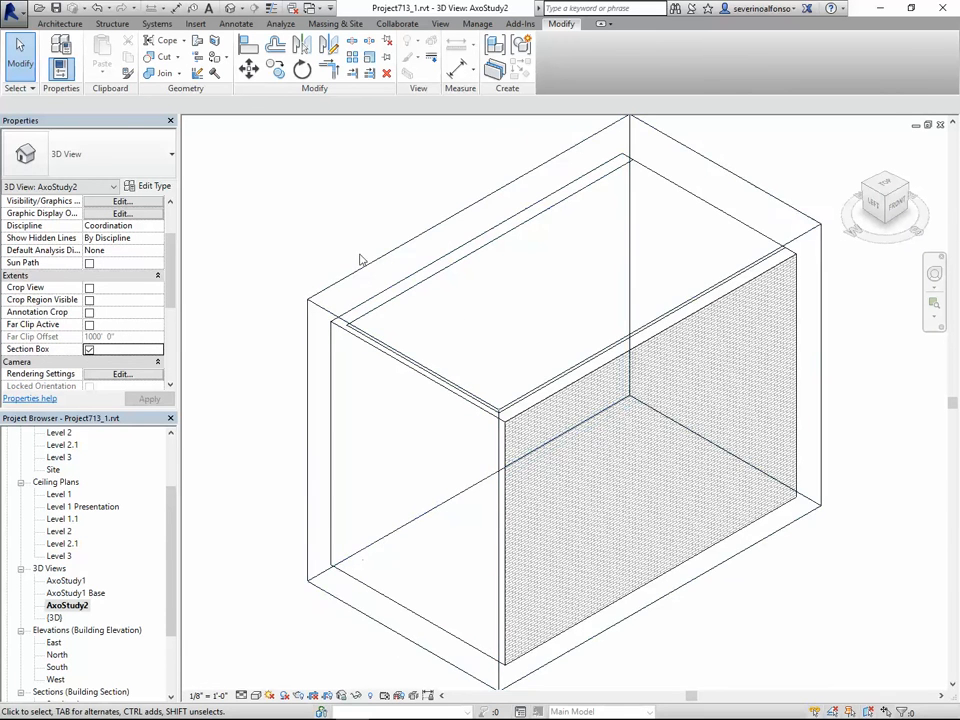
# Step: Pull the section box's front face inward so it cuts through the building's interior at the curved stair
pyautogui.click(366, 271)
pyautogui.moveTo(660, 457); pyautogui.dragTo(578, 416)
pyautogui.click(748, 589)
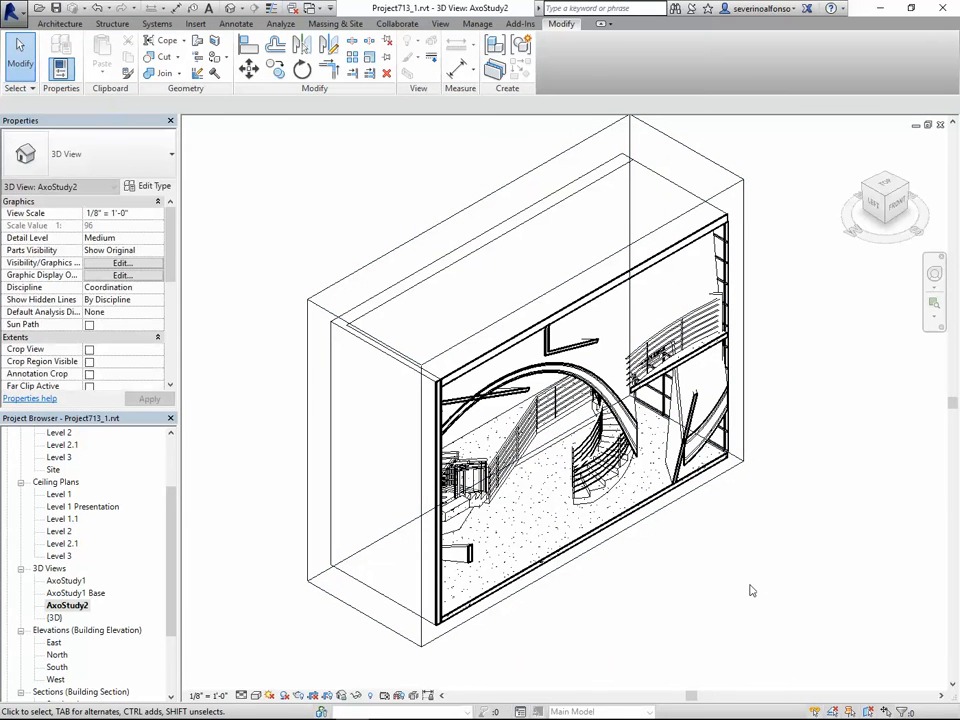
# Step: Hide the section box outline in AxoStudy2 as an element
pyautogui.click(742, 183)
pyautogui.rightClick(742, 183)
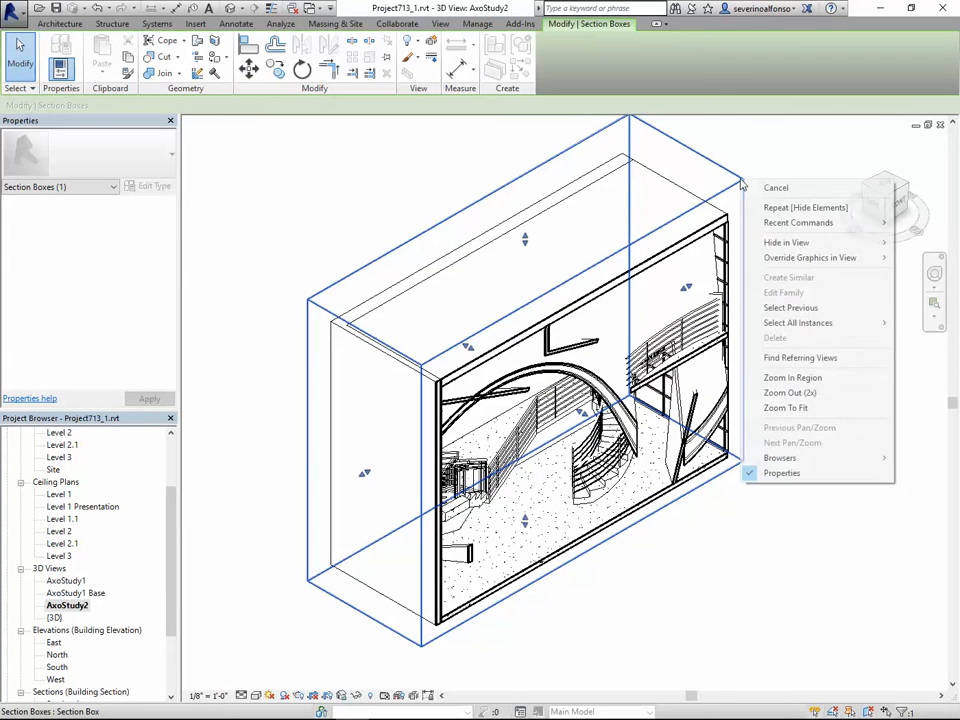
pyautogui.moveTo(788, 243)
pyautogui.click(705, 243)
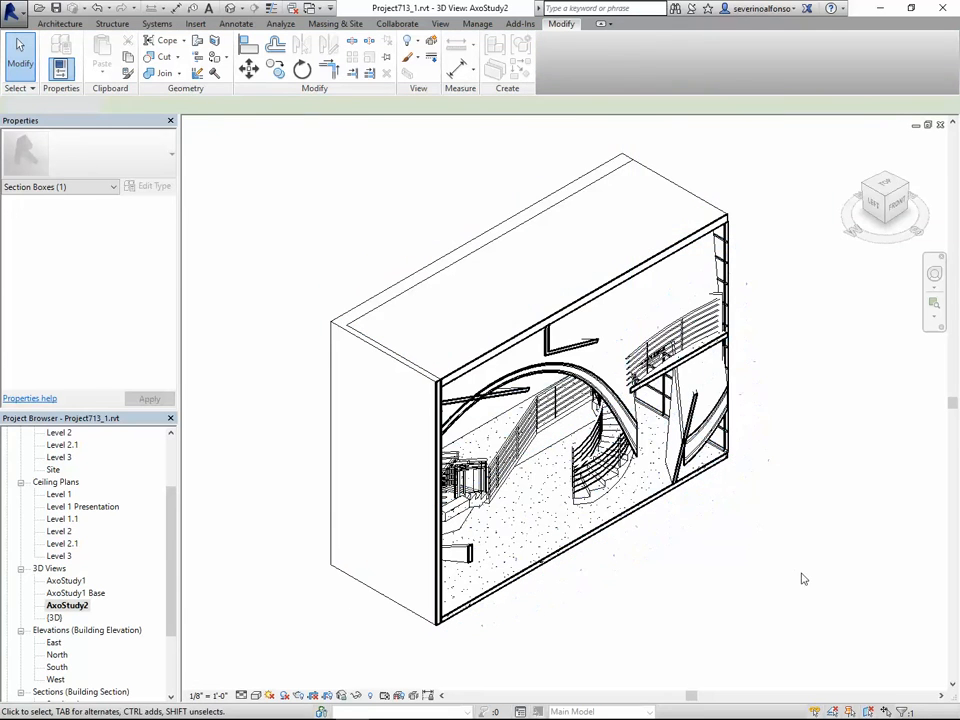
# Step: Override the cut pattern of Walls in AxoStudy2's visibility/graphics with a black Solid fill
pyautogui.press('v')
pyautogui.press('g')
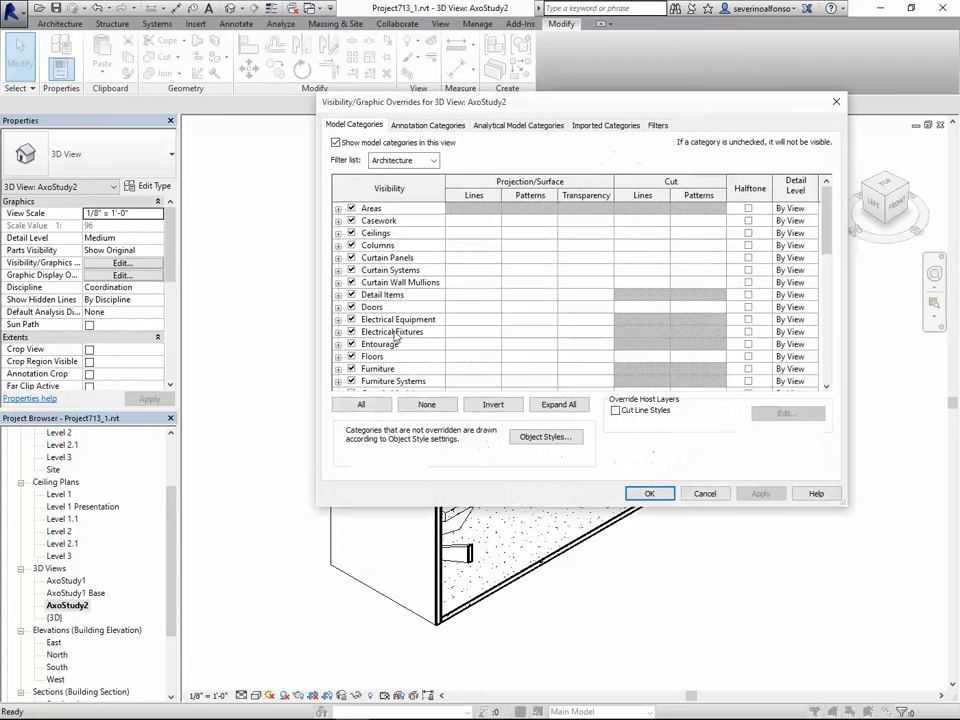
pyautogui.press('e')
pyautogui.press('w')
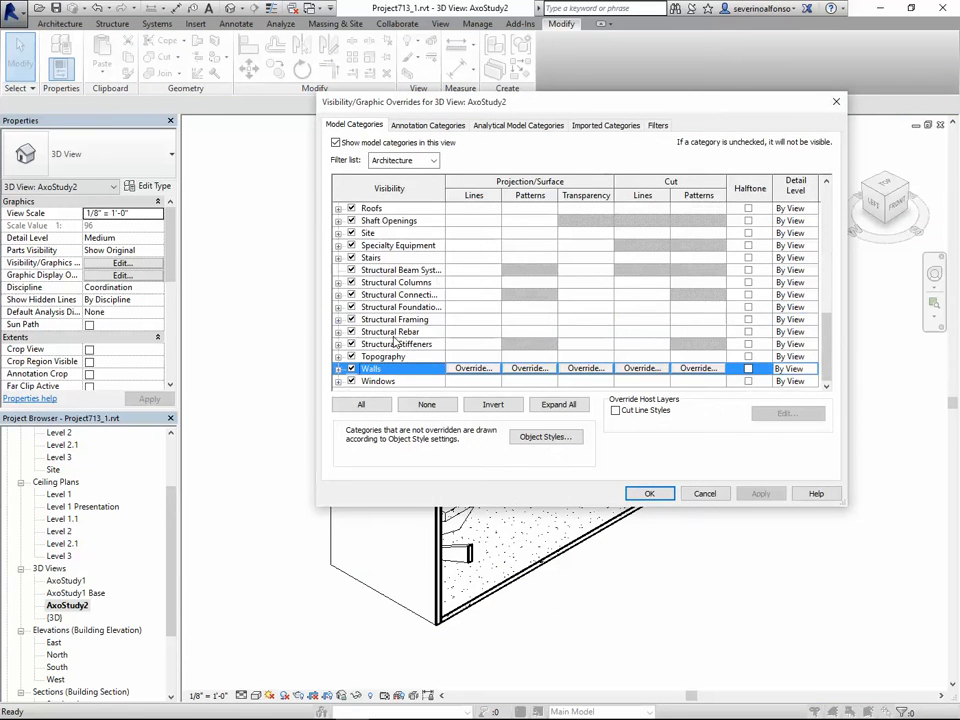
pyautogui.click(698, 369)
pyautogui.click(518, 215)
pyautogui.click(383, 234)
pyautogui.click(580, 340)
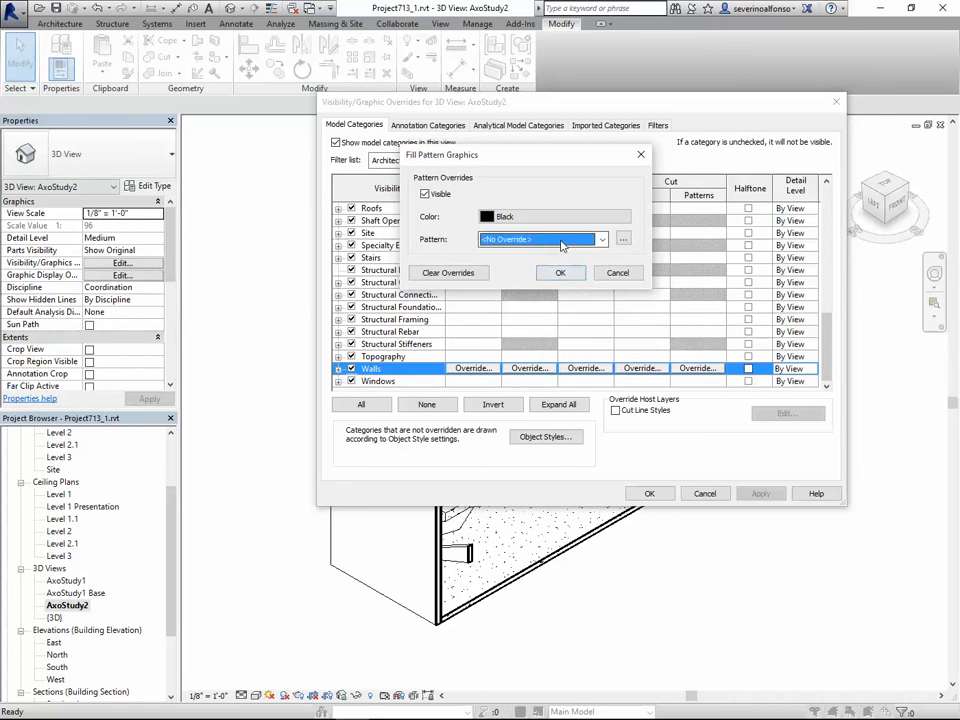
pyautogui.click(602, 239)
pyautogui.click(511, 507)
pyautogui.click(564, 272)
# Step: Override the cut pattern of Roofs with a black Solid fill
pyautogui.click(391, 287)
pyautogui.scroll(4, 391, 287)
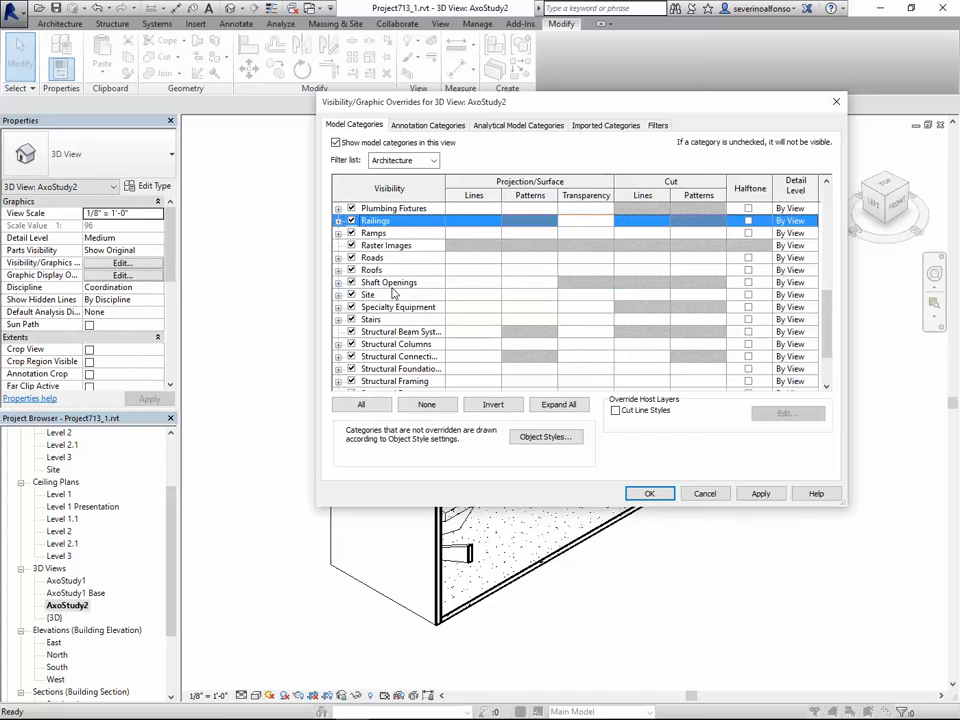
pyautogui.click(376, 271)
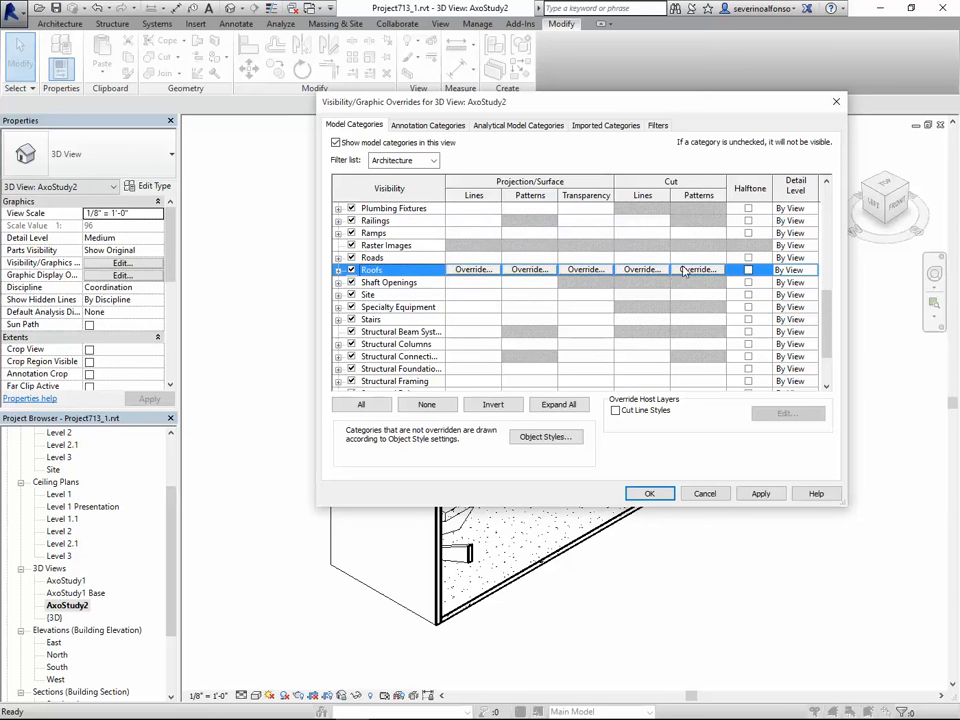
pyautogui.click(698, 270)
pyautogui.click(520, 187)
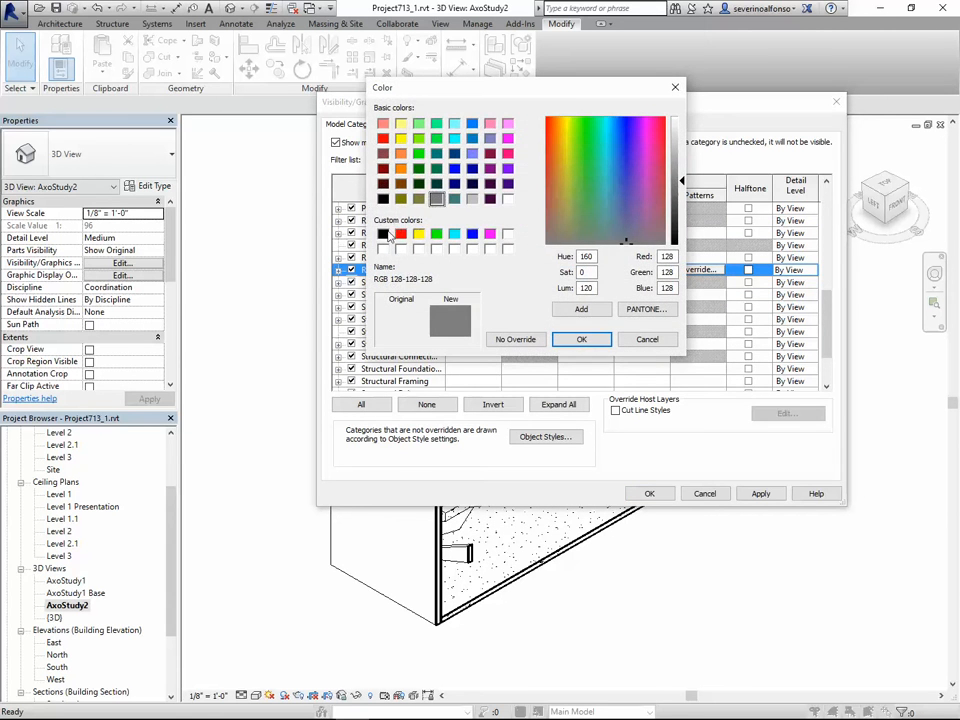
pyautogui.click(383, 198)
pyautogui.click(581, 338)
pyautogui.click(527, 242)
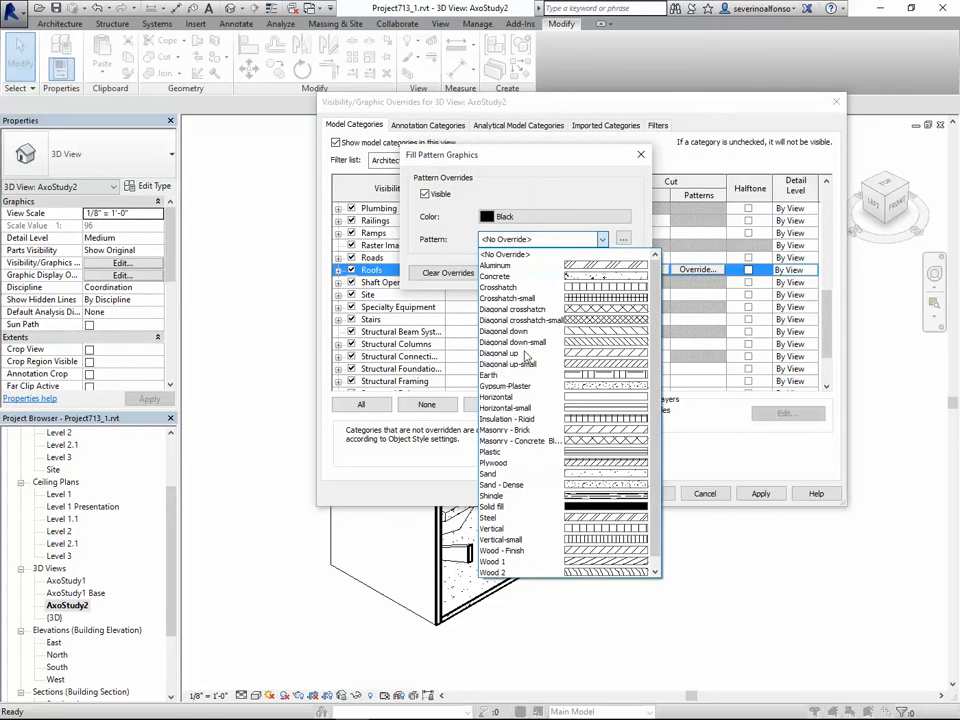
pyautogui.click(536, 495)
pyautogui.click(560, 274)
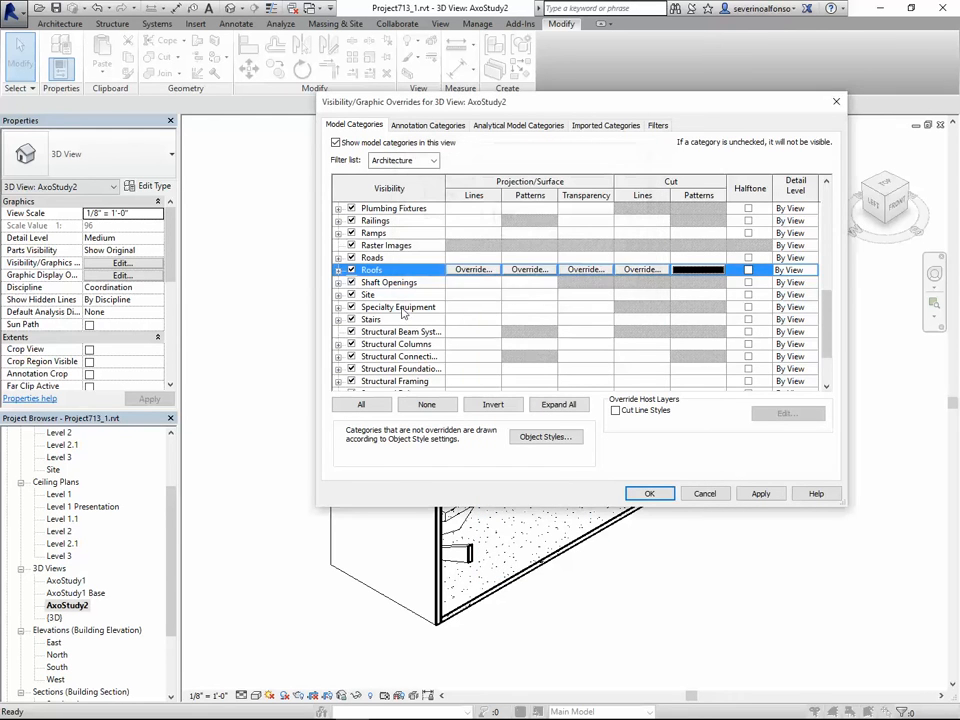
# Step: Override the cut pattern of Floors with a black Solid fill and accept the visibility/graphics overrides
pyautogui.click(375, 309)
pyautogui.press('f')
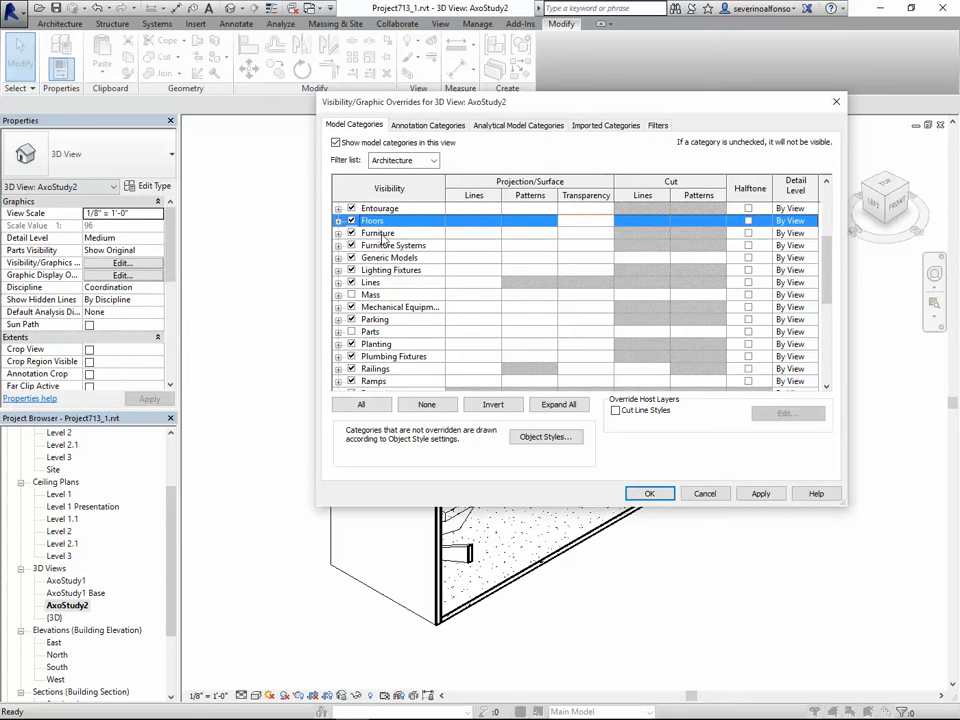
pyautogui.click(660, 220)
pyautogui.click(698, 220)
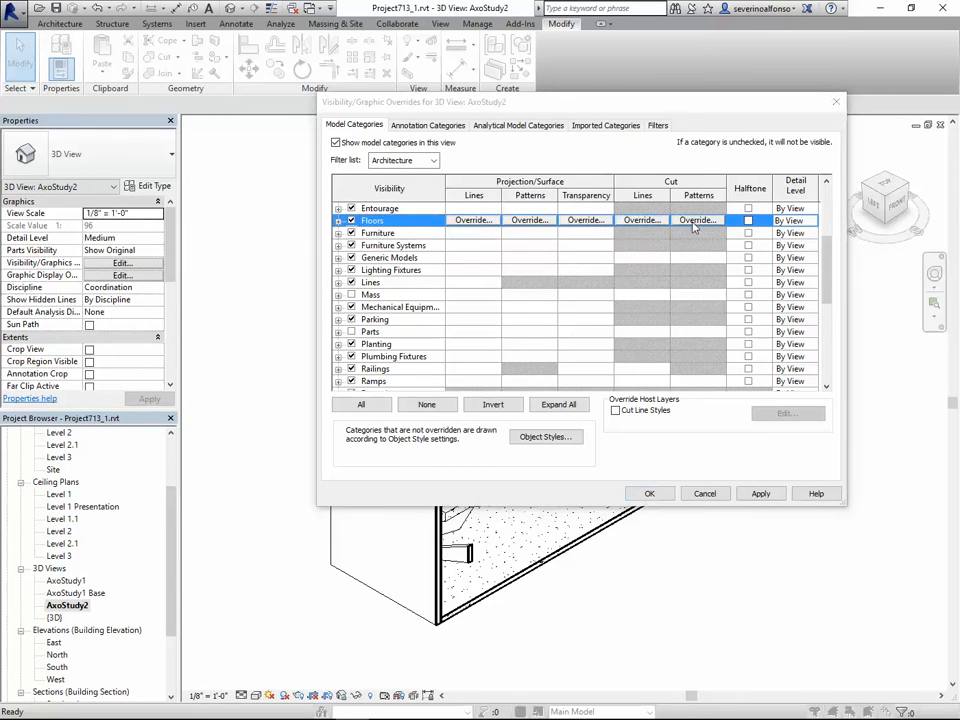
pyautogui.click(515, 212)
pyautogui.click(383, 234)
pyautogui.click(580, 339)
pyautogui.click(540, 239)
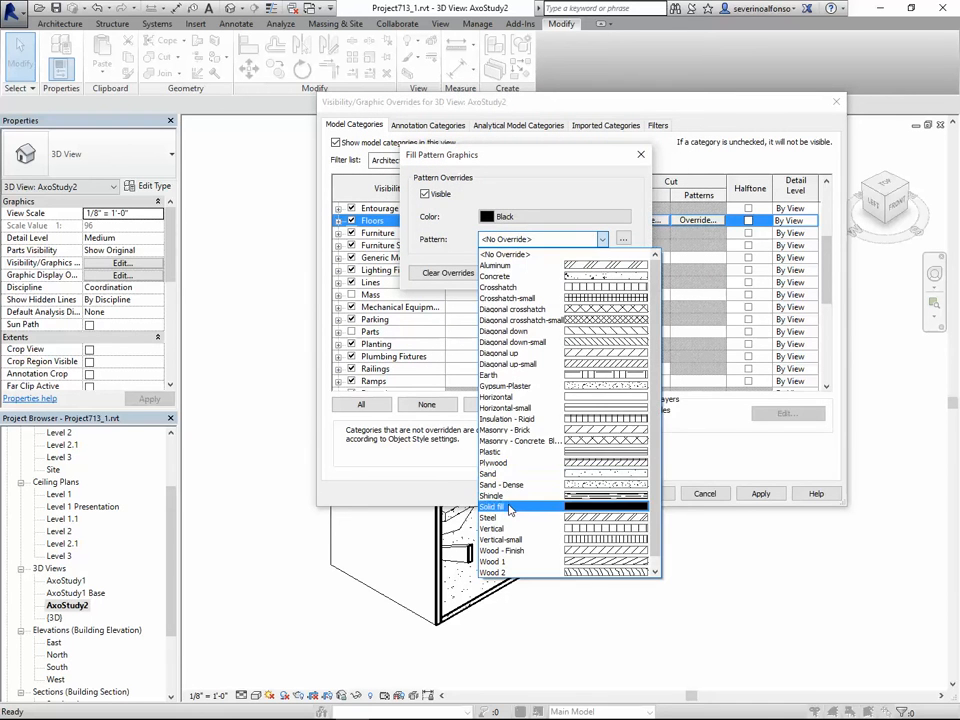
pyautogui.click(520, 506)
pyautogui.click(560, 272)
pyautogui.click(649, 493)
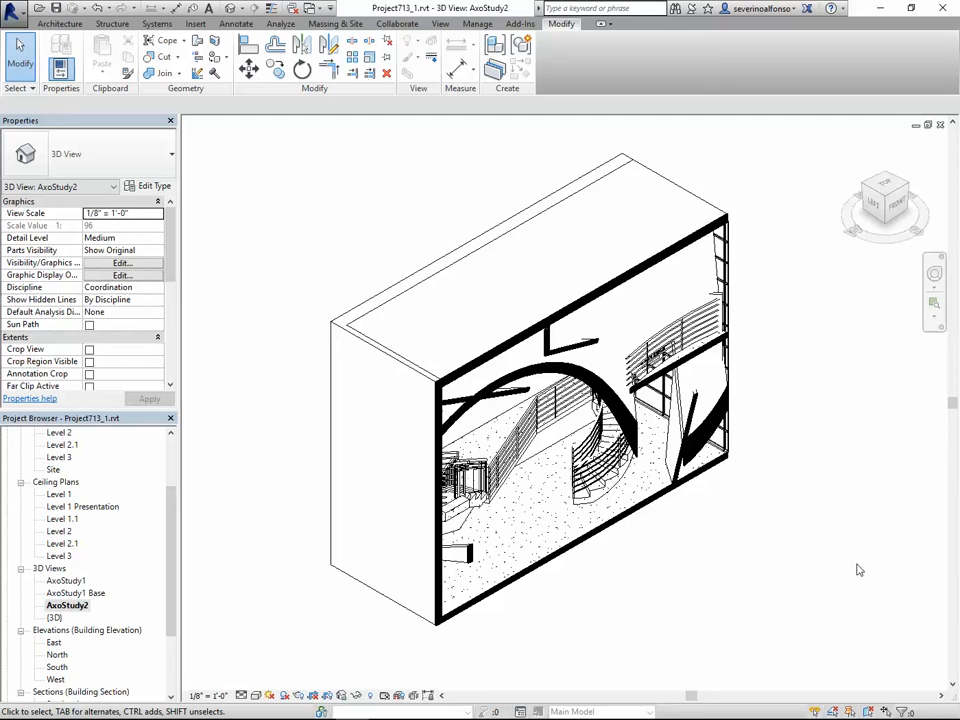
# Step: Reveal the hidden elements in AxoStudy2 and unhide the section box as an element
pyautogui.click(370, 697)
pyautogui.rightClick(471, 207)
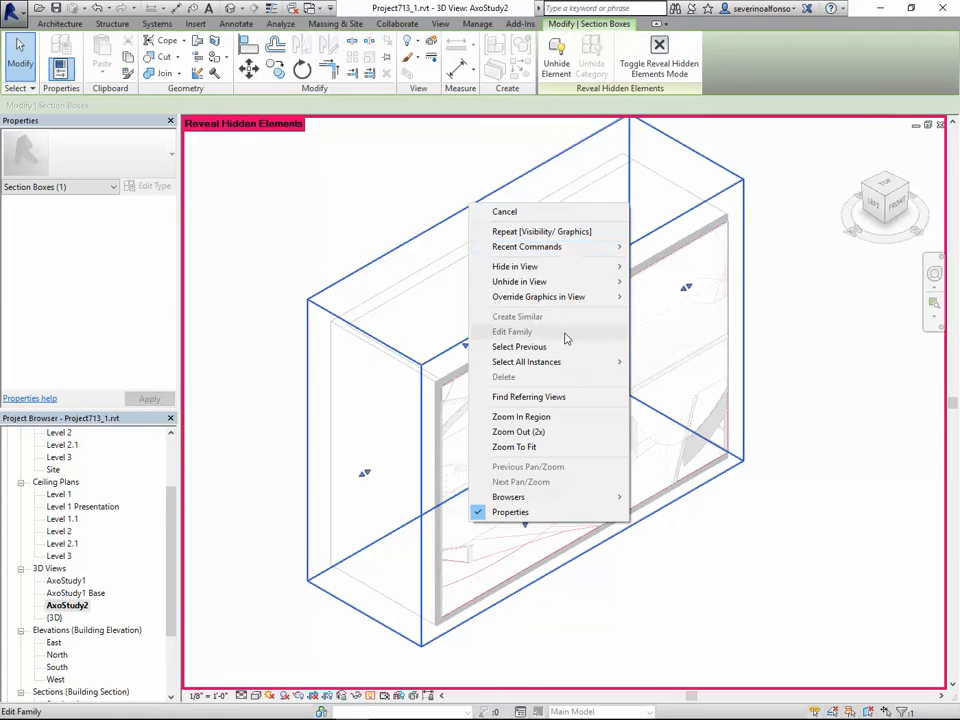
pyautogui.moveTo(564, 283)
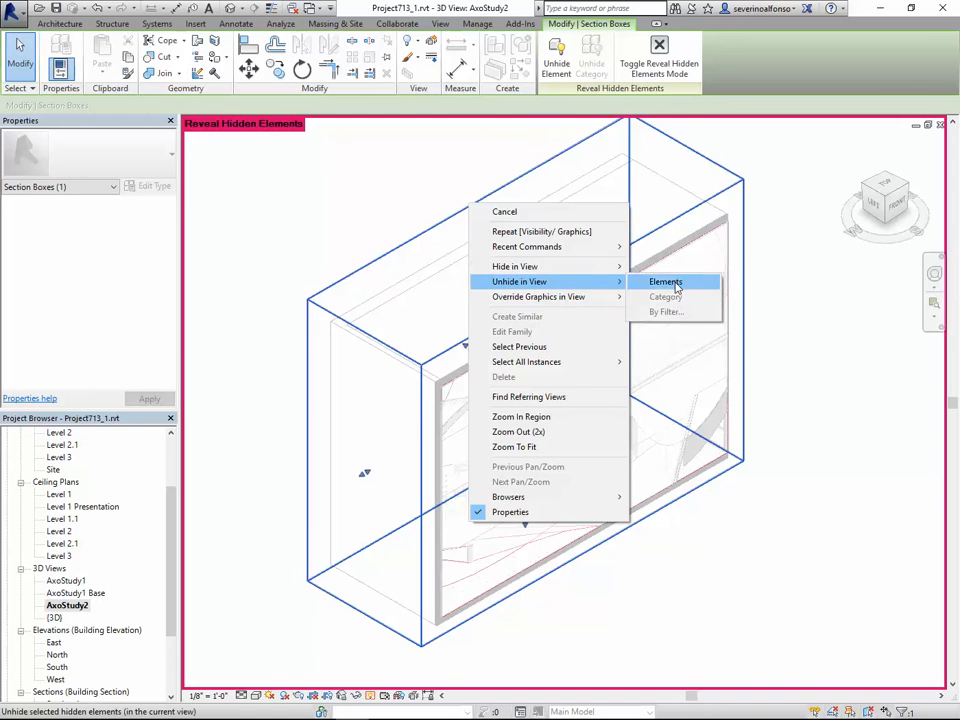
pyautogui.click(665, 282)
pyautogui.click(806, 336)
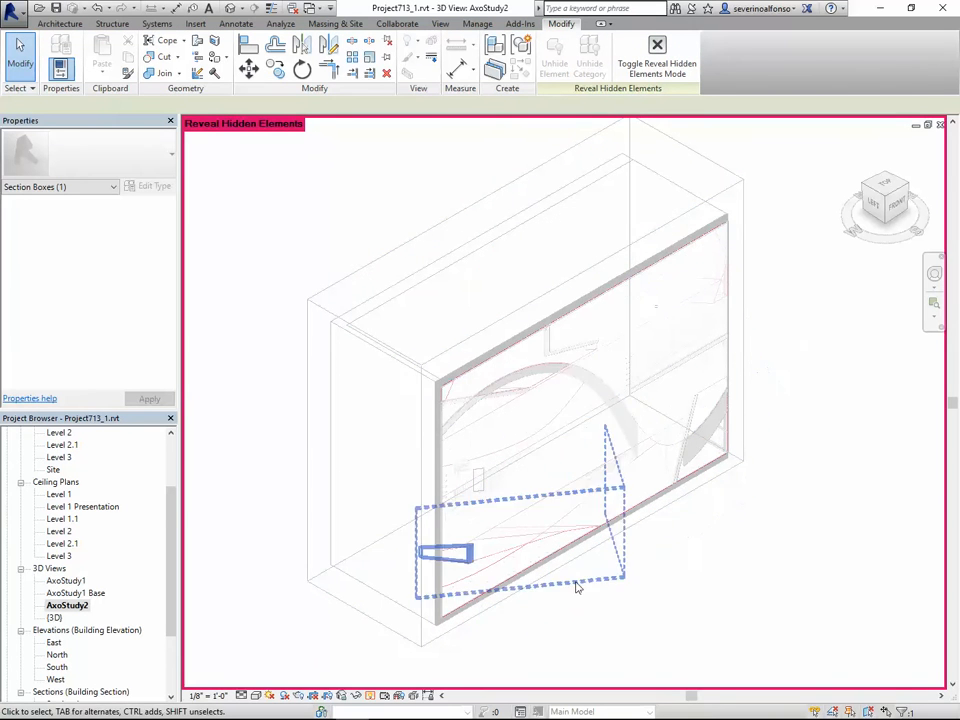
# Step: Pull the front face of the section box in AxoStudy2 slightly inward and leave Reveal Hidden Elements mode
pyautogui.click(482, 337)
pyautogui.moveTo(581, 410); pyautogui.dragTo(568, 403)
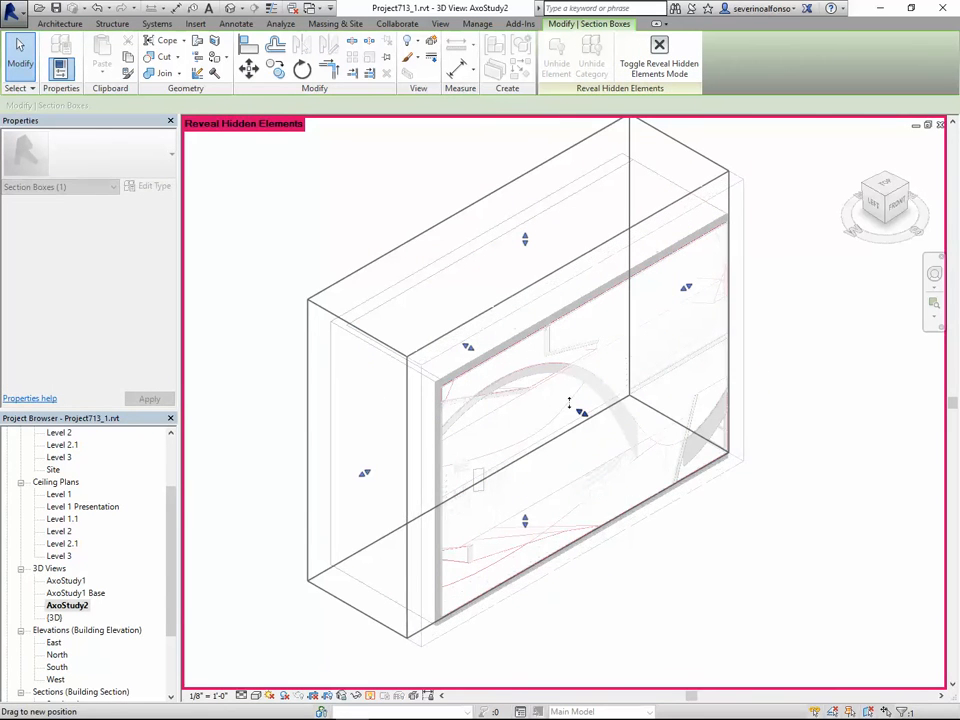
pyautogui.click(372, 696)
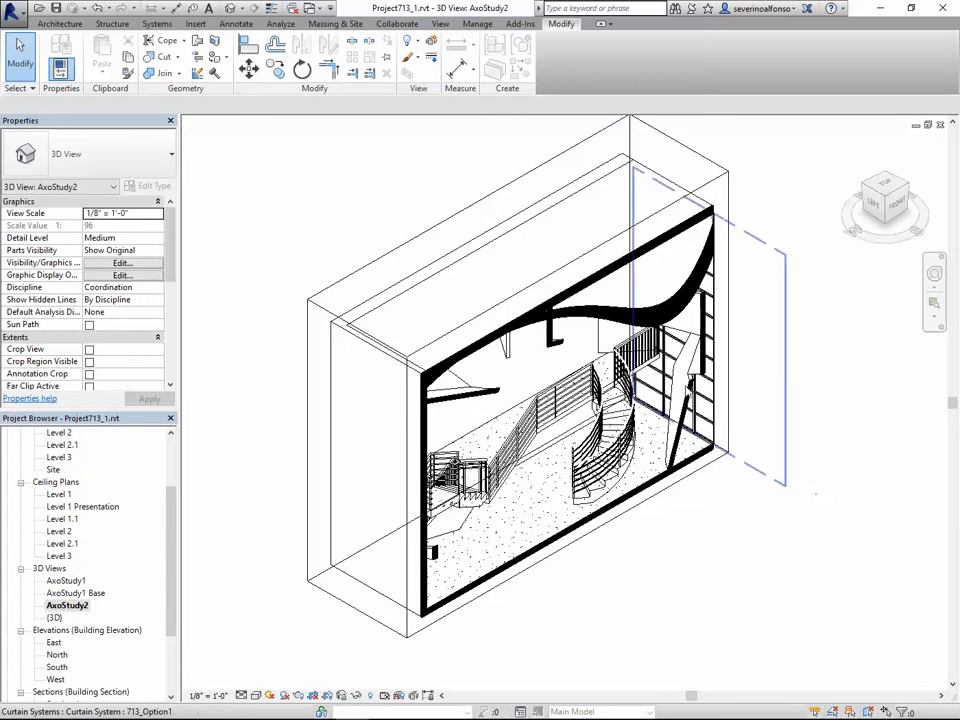
# Step: Hide the section box in AxoStudy2 as an element
pyautogui.click(521, 290)
pyautogui.rightClick(521, 290)
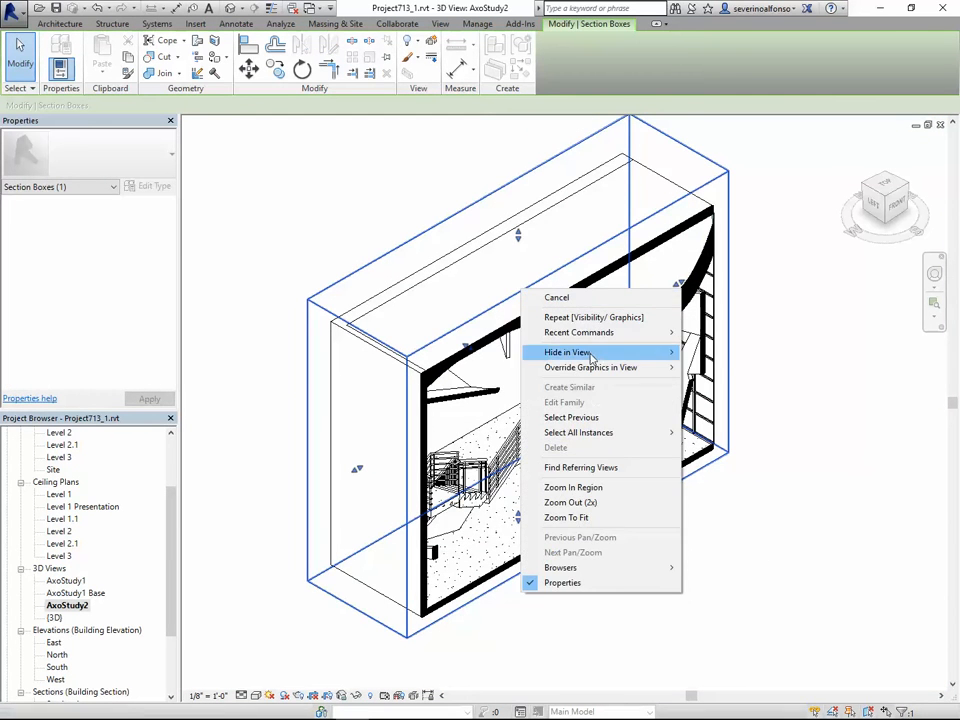
pyautogui.moveTo(600, 352)
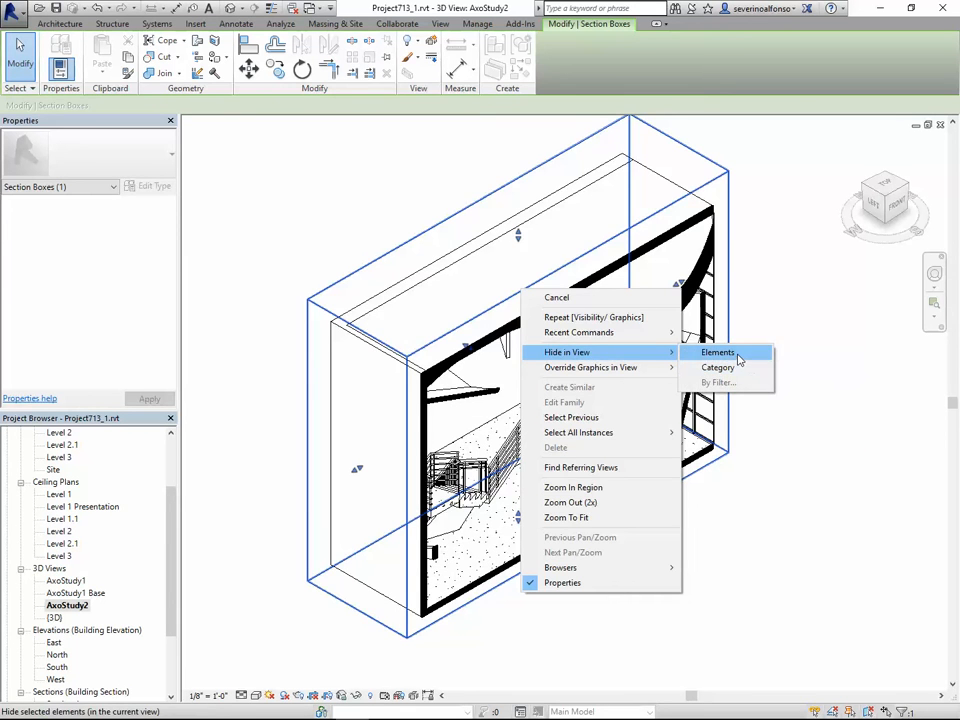
pyautogui.click(737, 356)
pyautogui.click(887, 196)
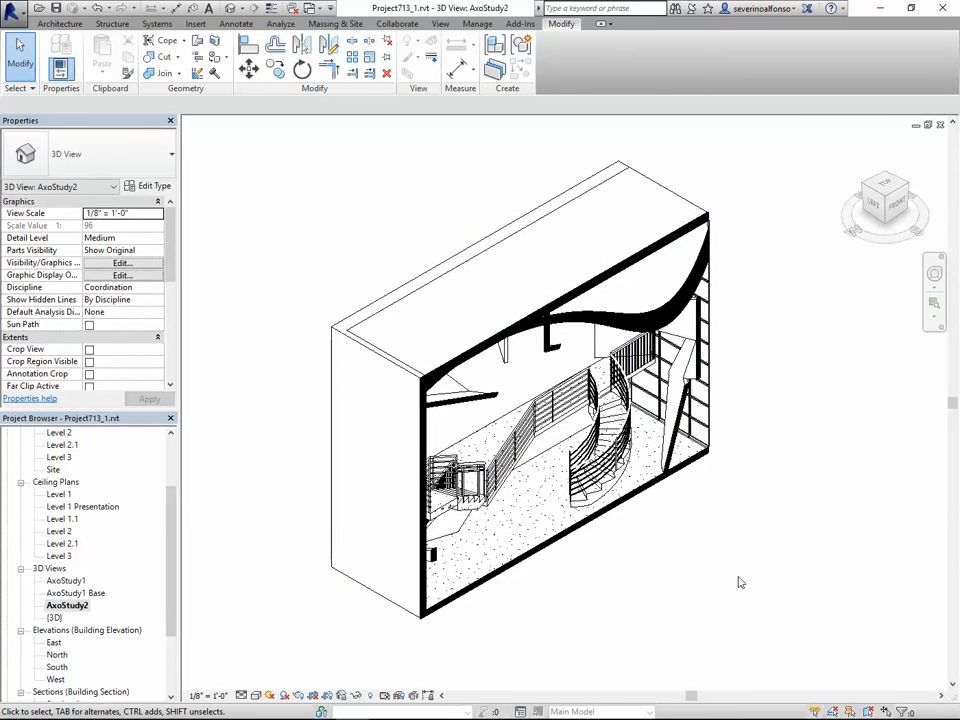
# Step: Open the East elevation and hide the whole Levels category in it
pyautogui.click(67, 605)
pyautogui.doubleClick(53, 581)
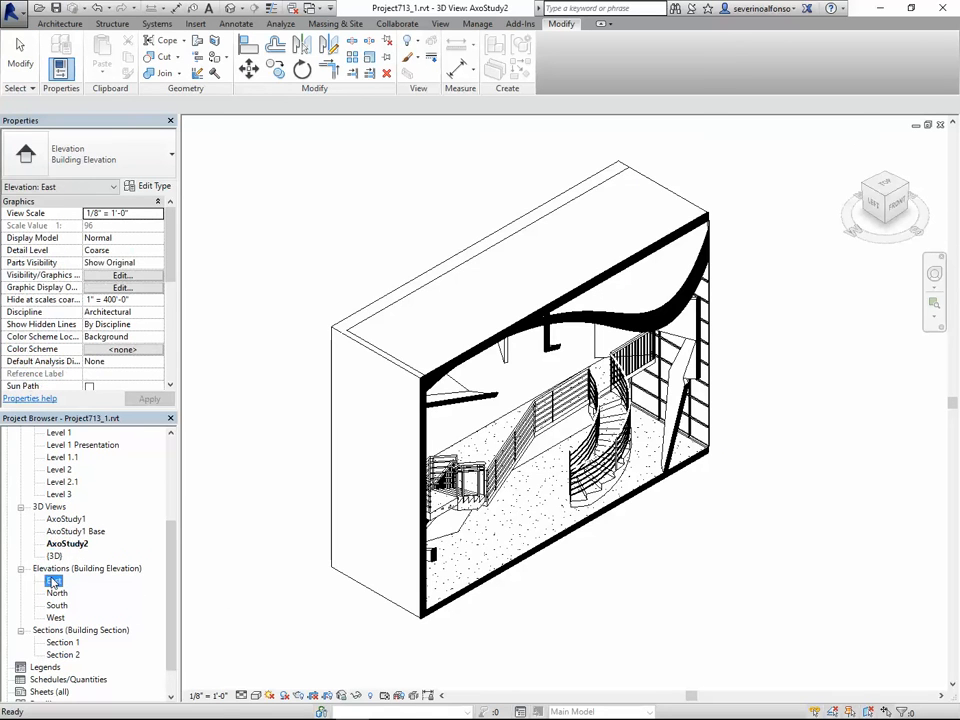
pyautogui.click(675, 470)
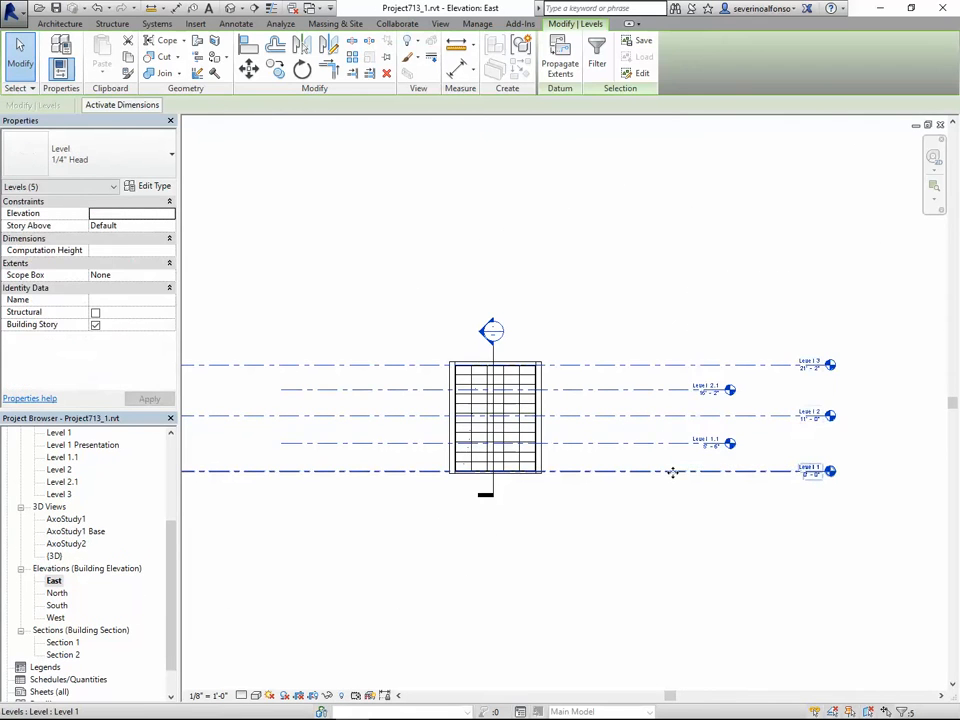
pyautogui.rightClick(675, 470)
pyautogui.moveTo(755, 236)
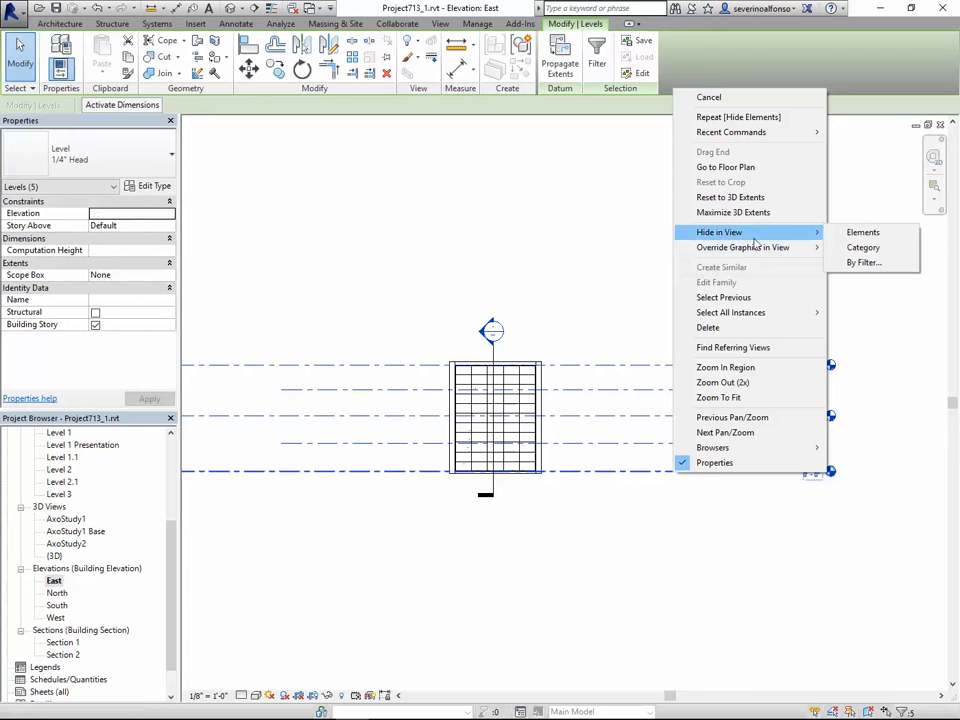
pyautogui.click(863, 247)
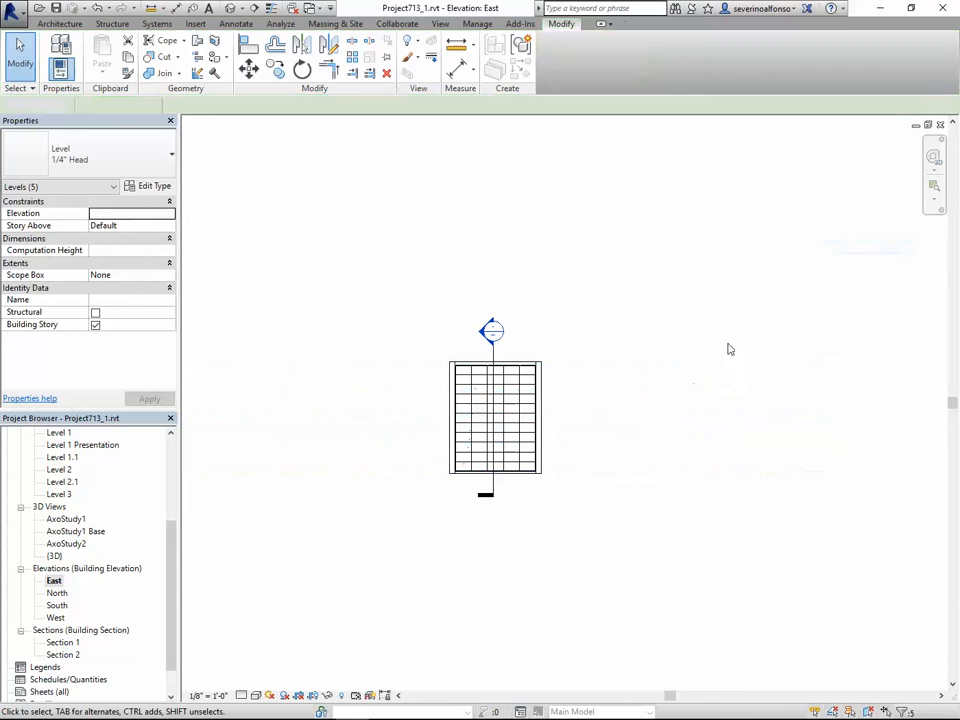
# Step: Hide the section marker in the East elevation by category
pyautogui.click(510, 354)
pyautogui.rightClick(531, 357)
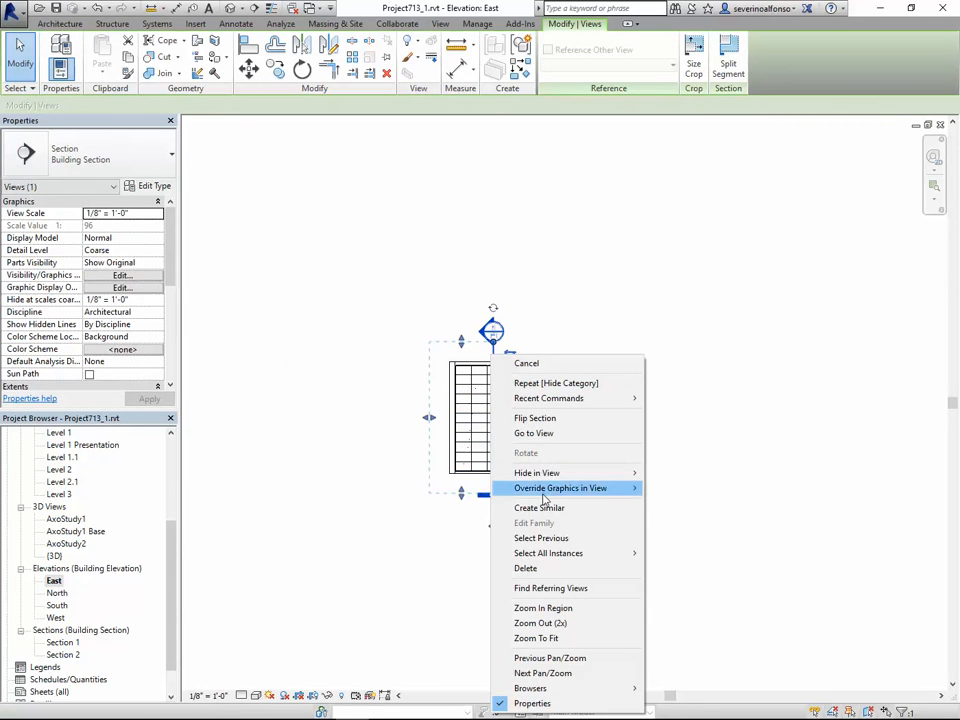
pyautogui.moveTo(632, 473)
pyautogui.click(672, 489)
pyautogui.scroll(3, 489, 394)
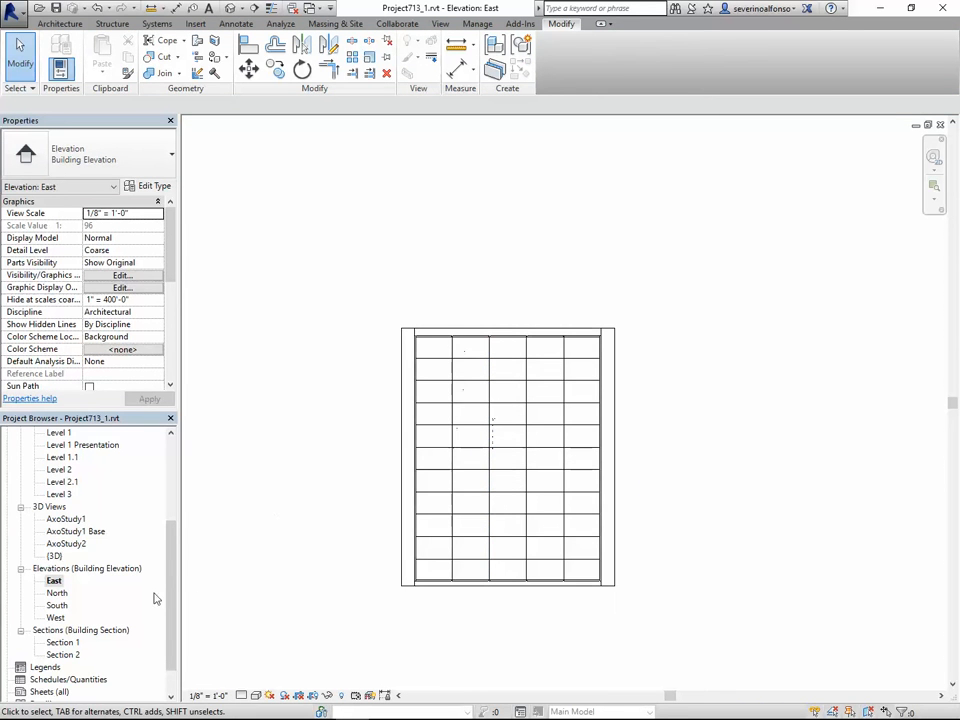
# Step: Create a view template named ElevPresentation from the East elevation and accept its settings
pyautogui.click(54, 580)
pyautogui.rightClick(54, 580)
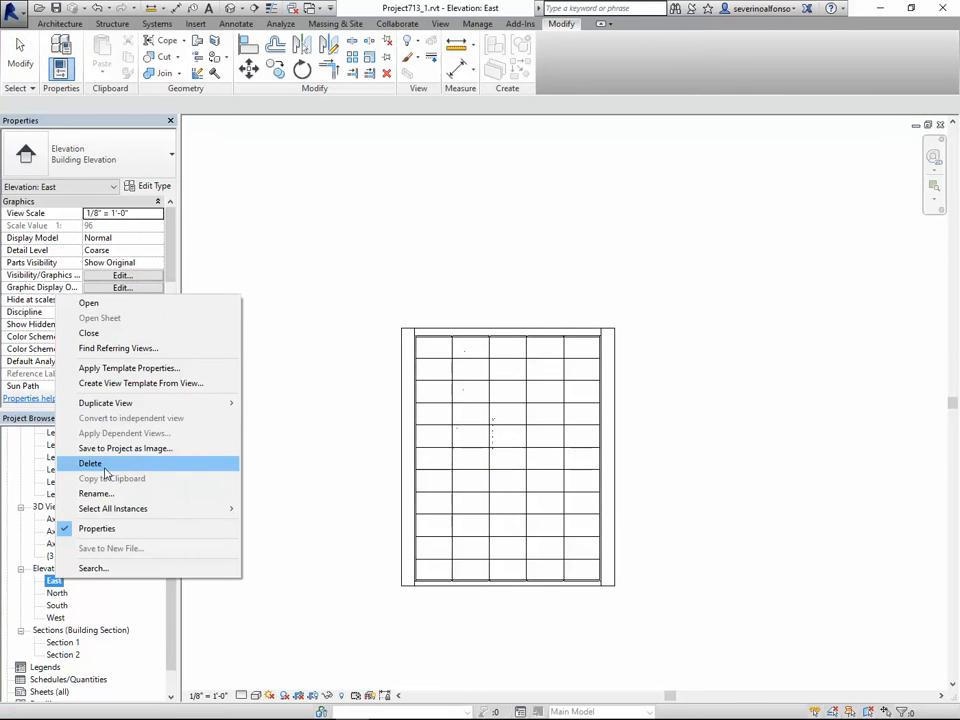
pyautogui.click(130, 383)
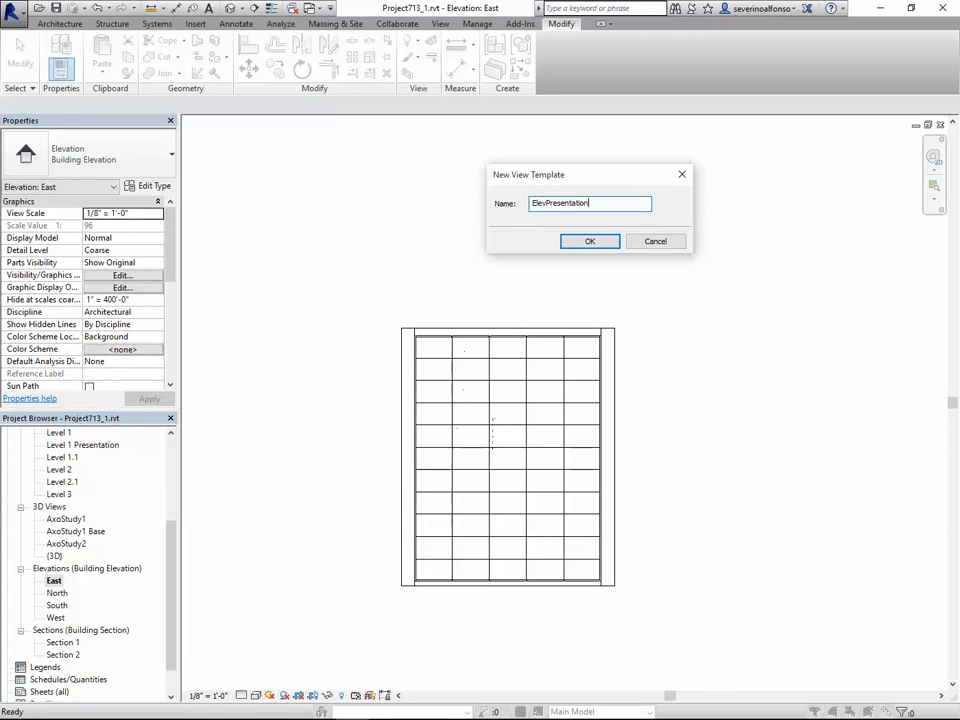
pyautogui.press('Return')
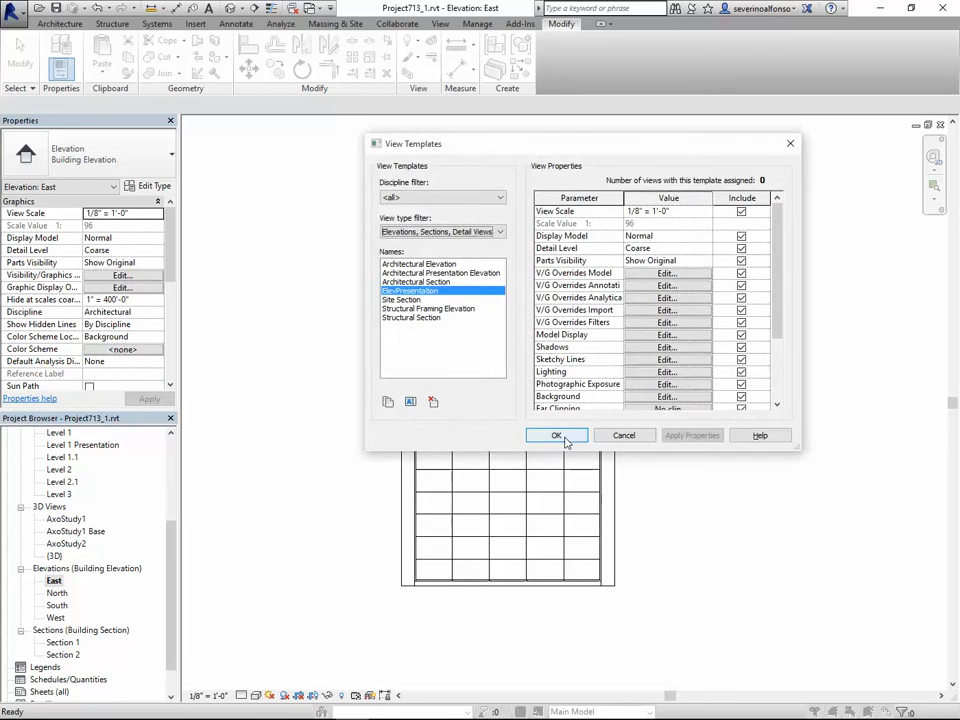
pyautogui.click(557, 436)
# Step: Apply the ElevPresentation view template to the East, North, South and West elevations
pyautogui.keyDown('shift'); pyautogui.click(55, 617); pyautogui.keyUp('shift')
pyautogui.rightClick(75, 605)
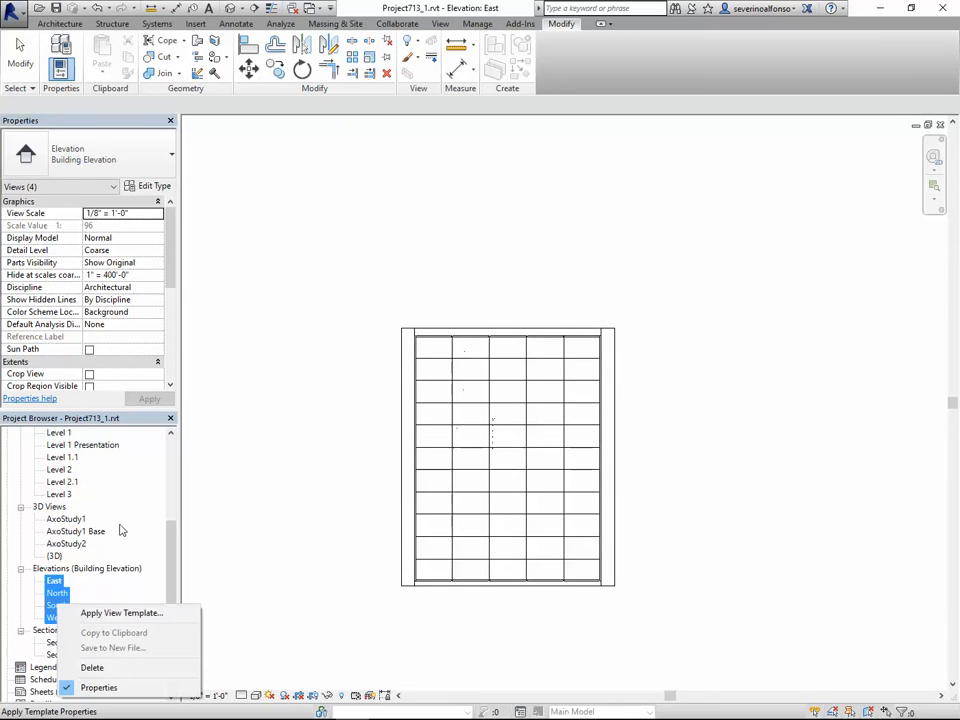
pyautogui.click(115, 614)
pyautogui.click(410, 291)
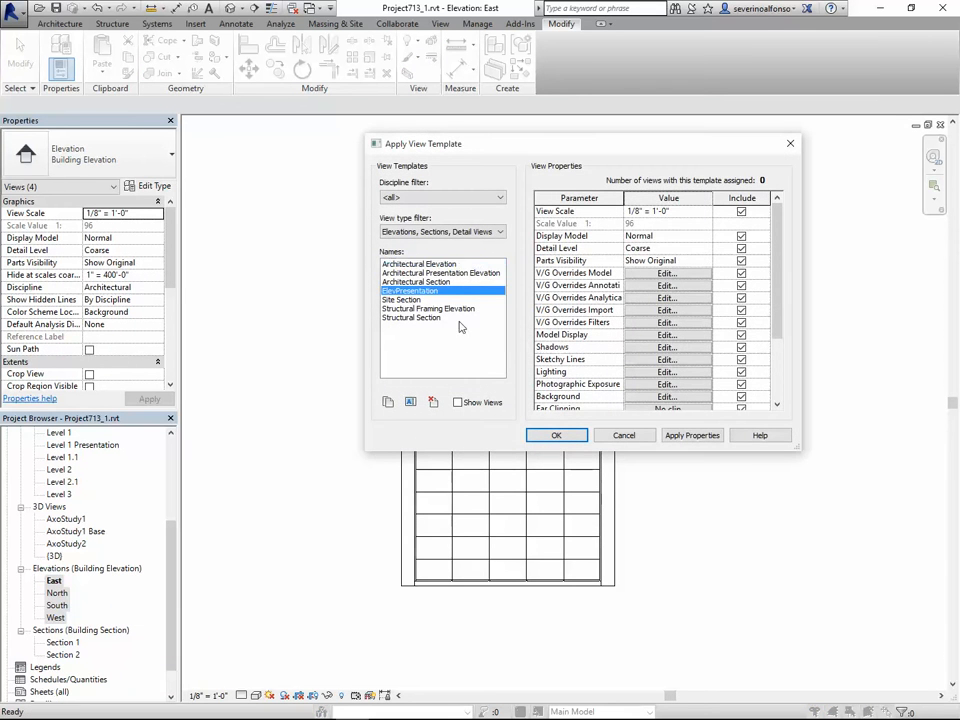
pyautogui.click(556, 436)
pyautogui.click(317, 529)
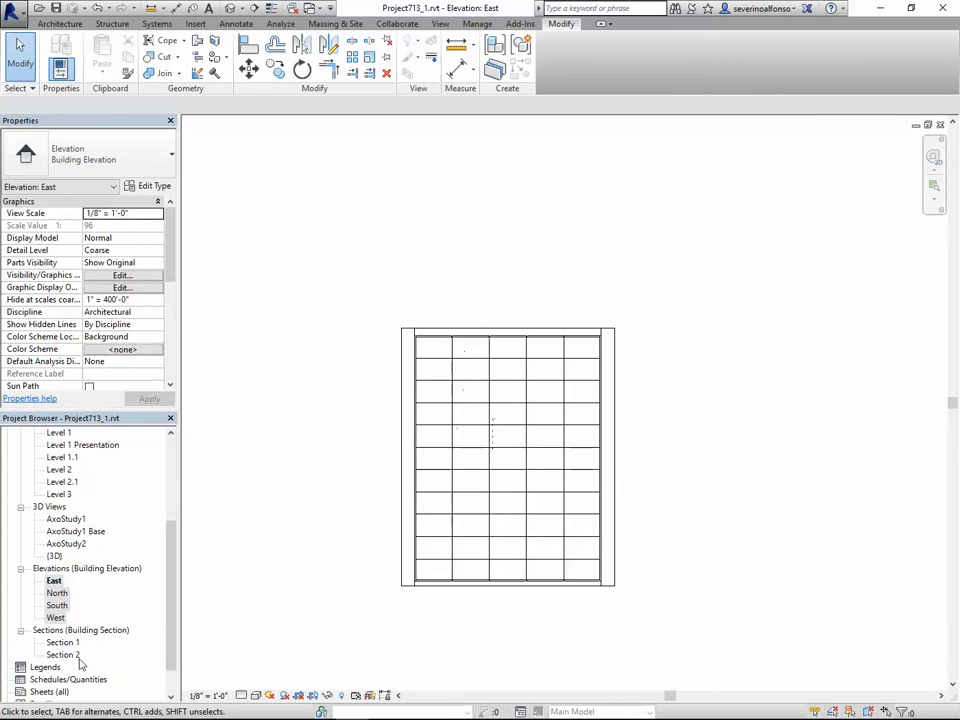
# Step: Open the Section 1 view and hide its crop region
pyautogui.doubleClick(63, 642)
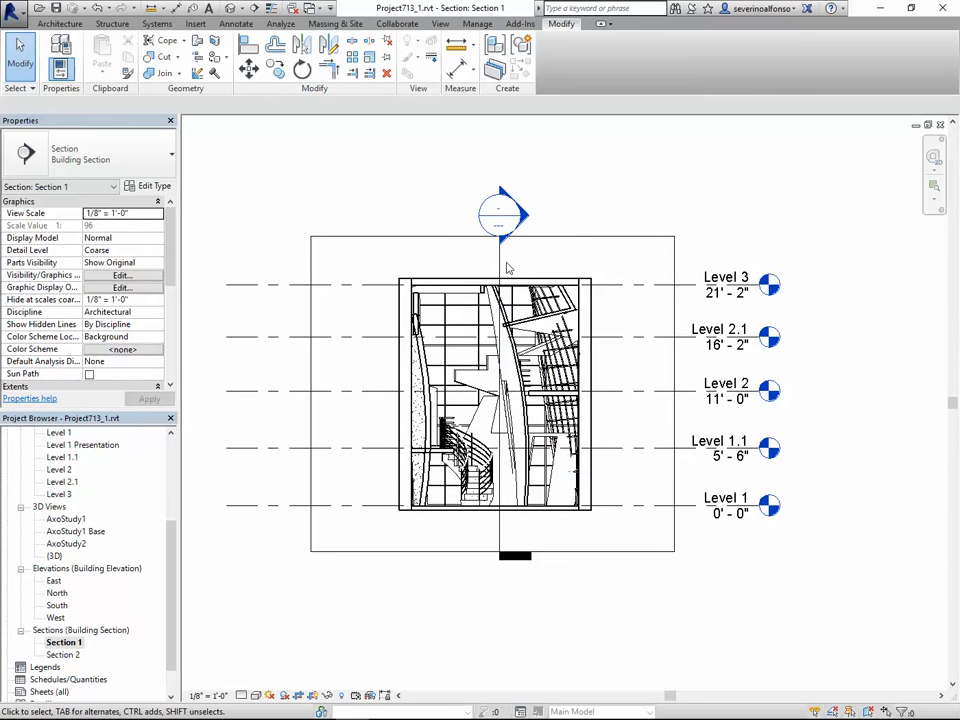
pyautogui.click(586, 238)
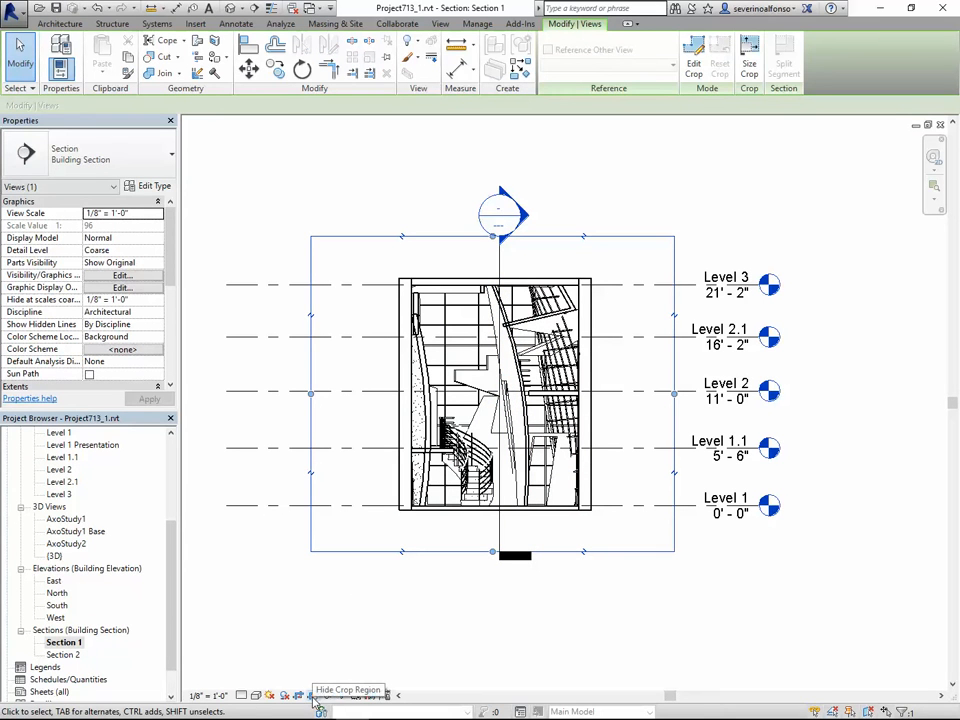
pyautogui.click(313, 696)
# Step: Hide the Levels category in Section 1
pyautogui.click(680, 284)
pyautogui.rightClick(673, 284)
pyautogui.moveTo(730, 428)
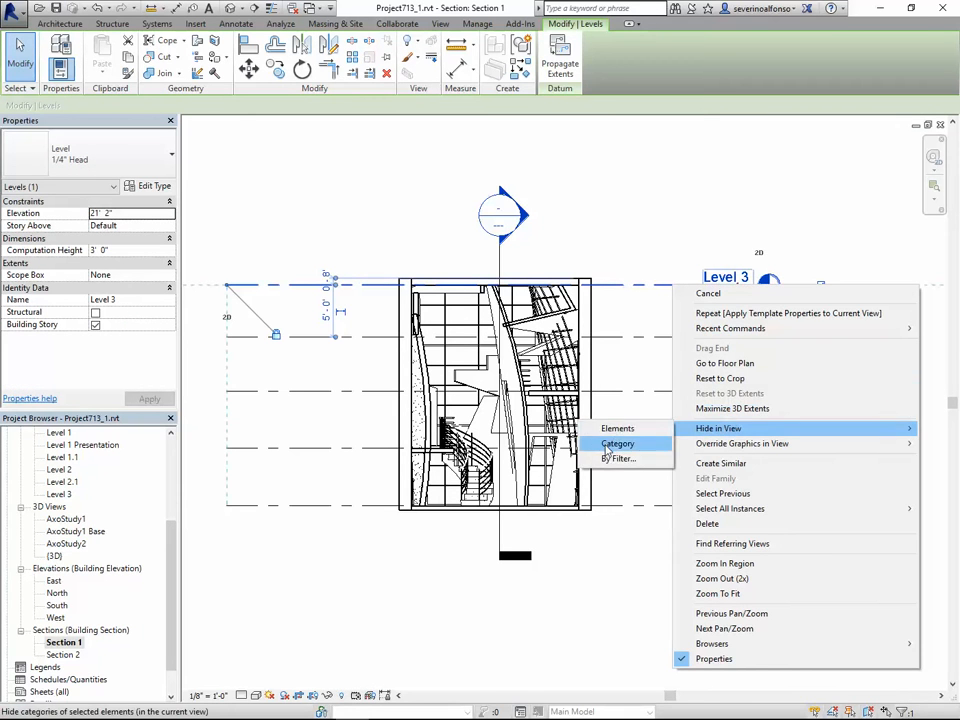
pyautogui.click(615, 446)
# Step: Hide the crossing section marker in Section 1 by category
pyautogui.click(501, 260)
pyautogui.rightClick(503, 258)
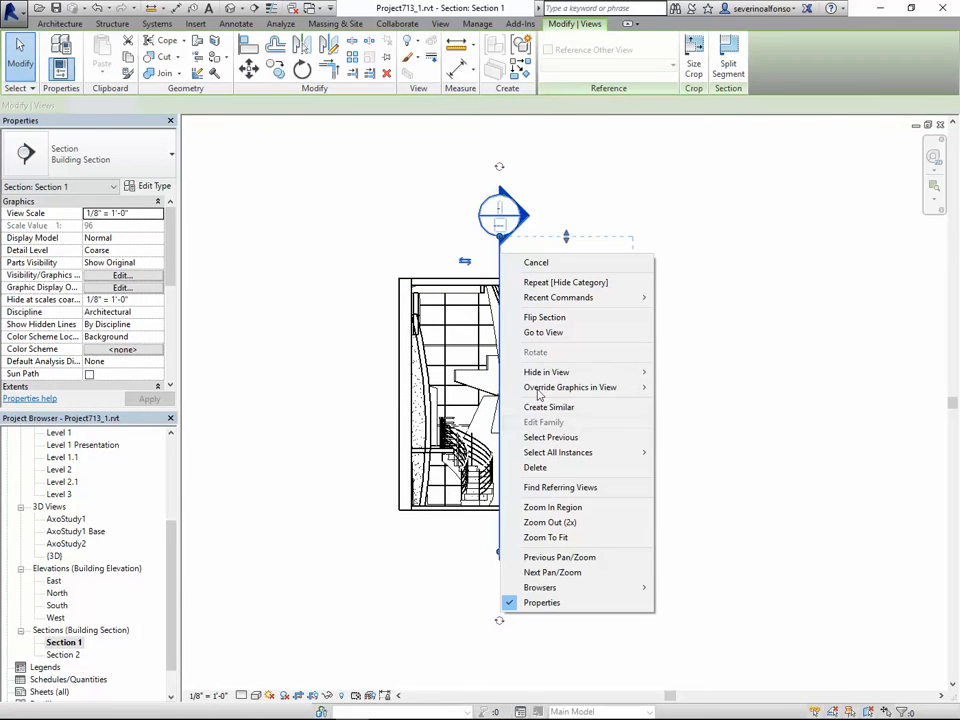
pyautogui.moveTo(557, 373)
pyautogui.click(690, 389)
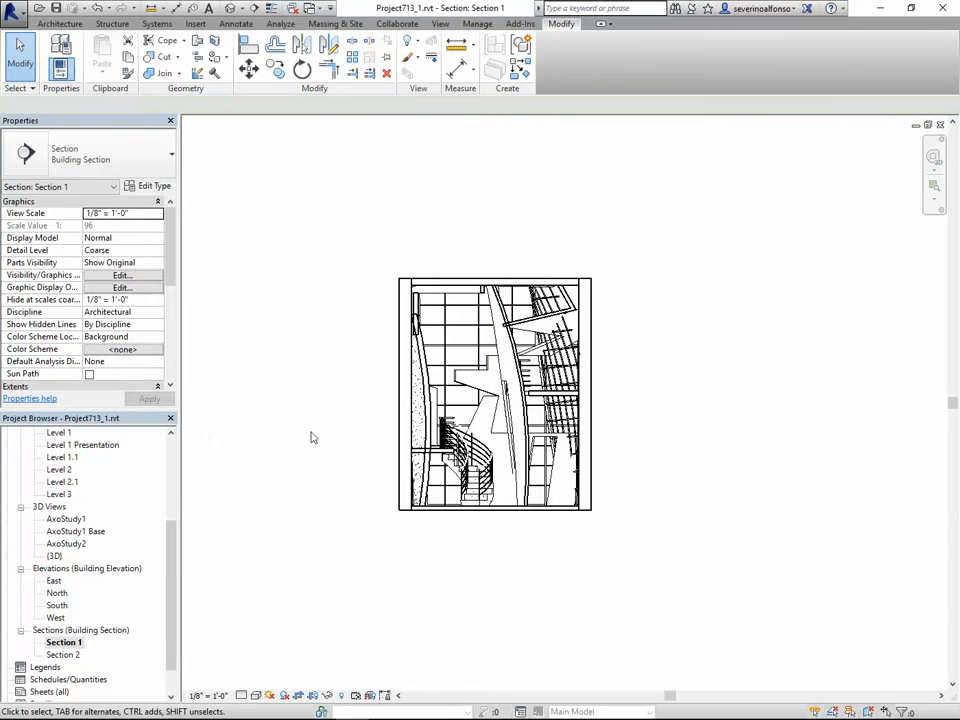
pyautogui.rightClick(63, 645)
pyautogui.click(416, 600)
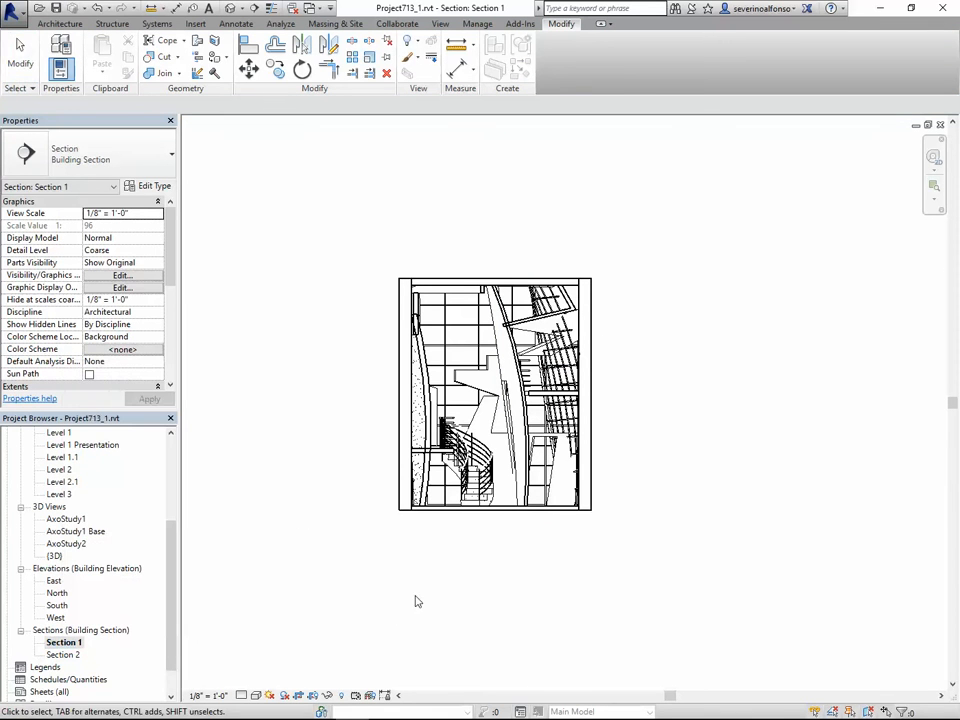
# Step: Override the cut pattern of Walls in Section 1's visibility/graphics with a black Solid fill and accept the overrides
pyautogui.press('g')
pyautogui.click(392, 283)
pyautogui.press('w')
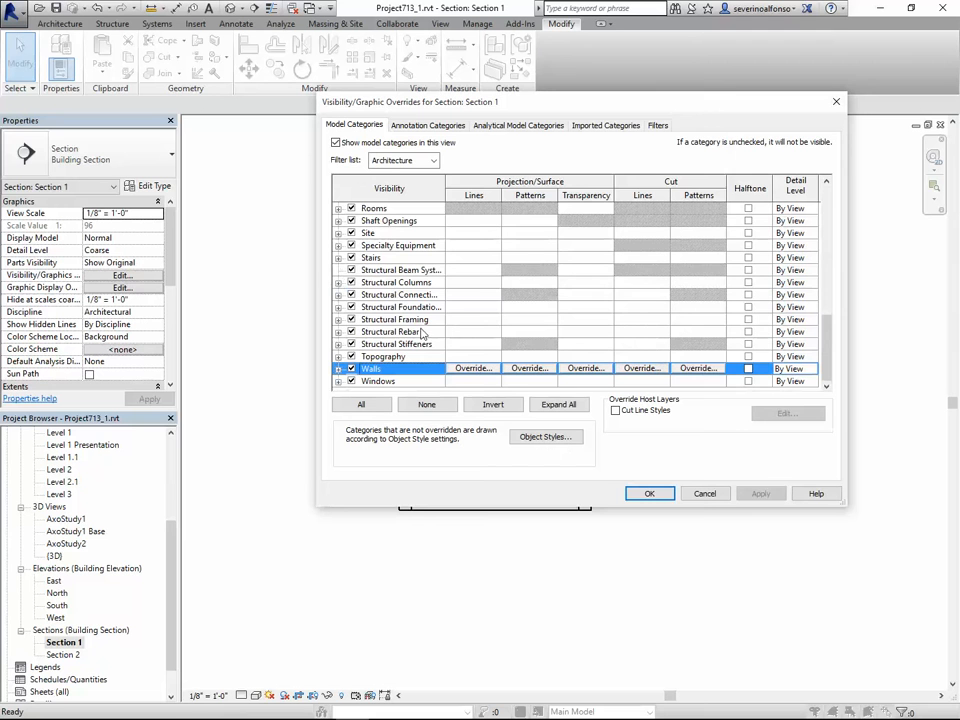
pyautogui.click(699, 369)
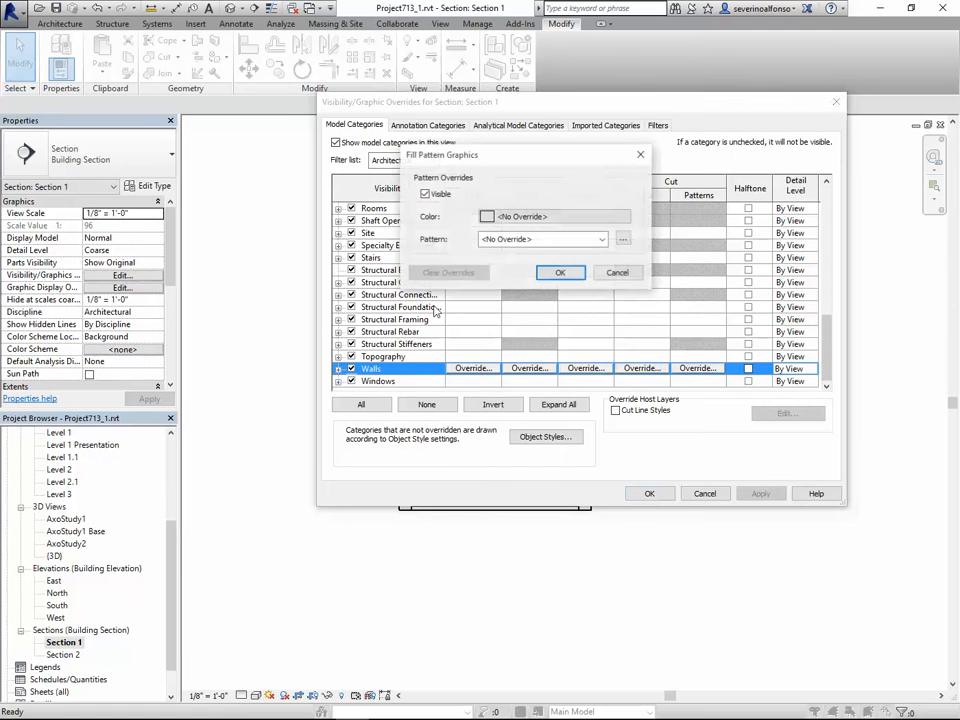
pyautogui.click(543, 221)
pyautogui.click(385, 235)
pyautogui.click(584, 339)
pyautogui.click(540, 239)
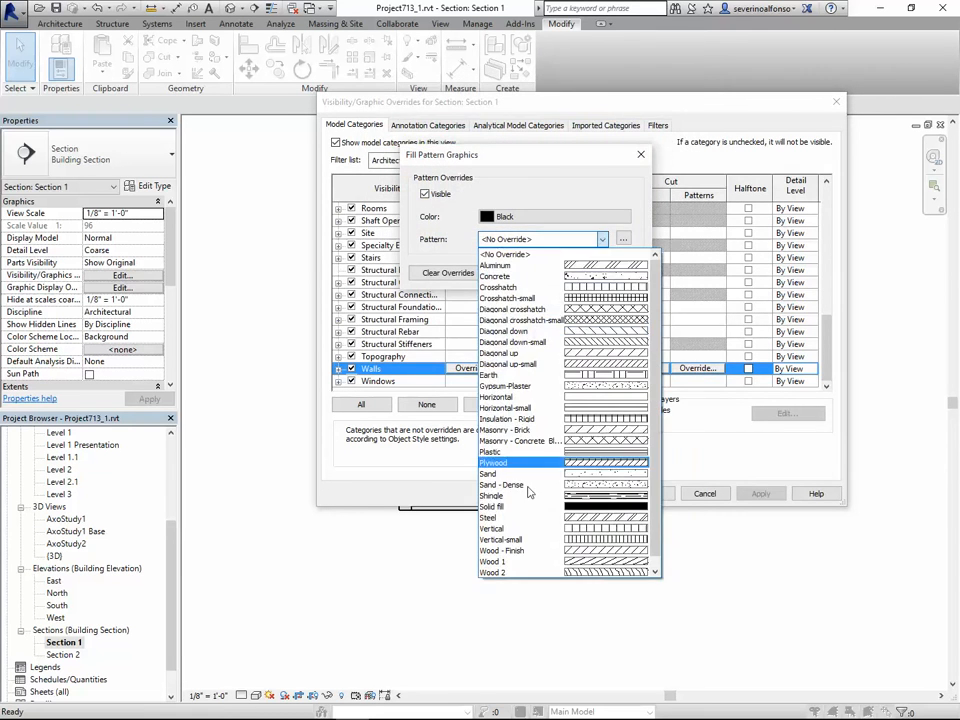
pyautogui.click(512, 511)
pyautogui.click(560, 273)
pyautogui.click(396, 309)
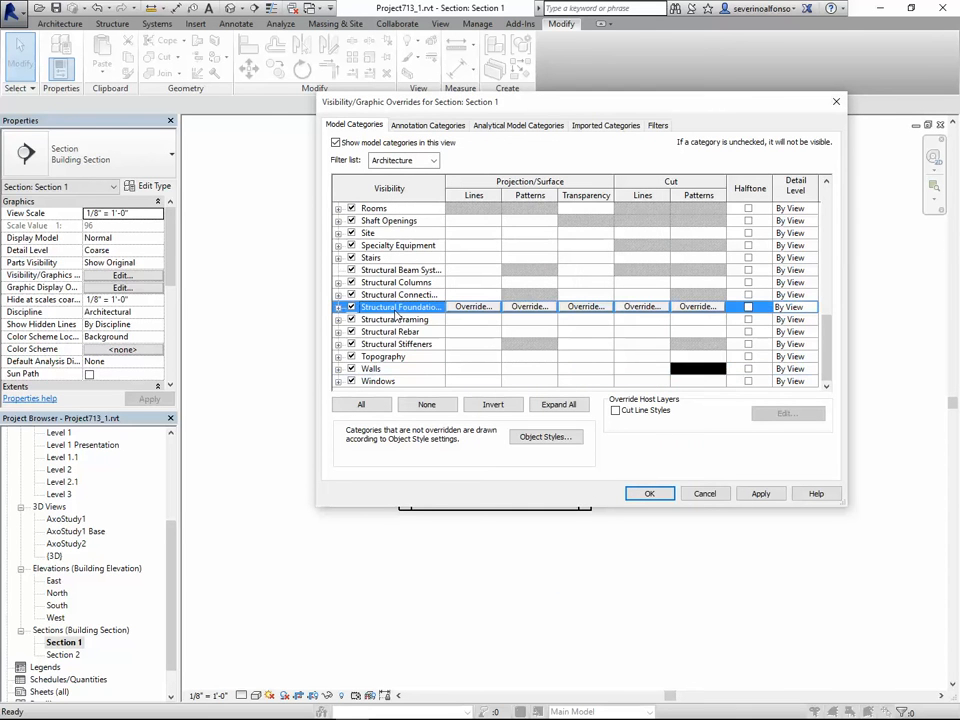
pyautogui.scroll(3, 403, 310)
pyautogui.click(382, 296)
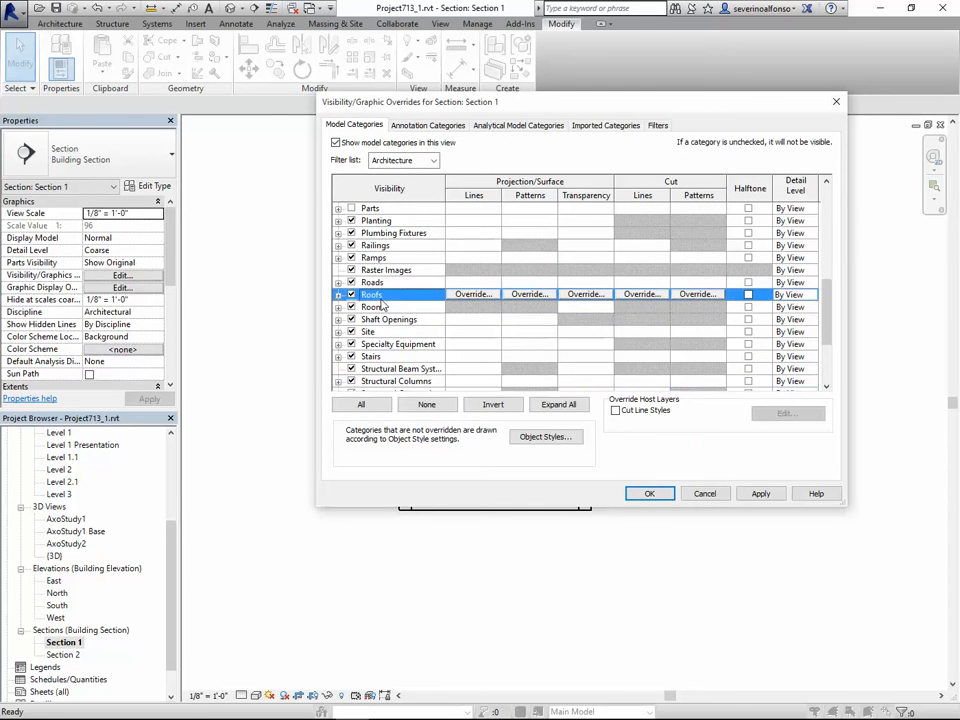
pyautogui.click(650, 495)
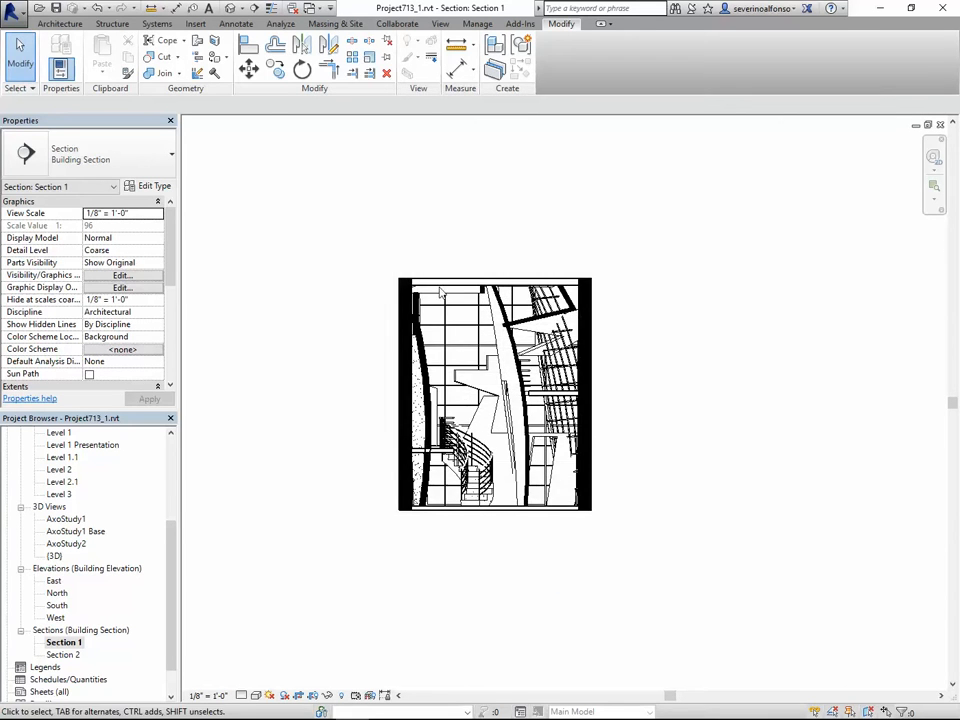
# Step: Override the cut pattern of Roofs in Section 1's visibility/graphics with a black Solid fill and accept the overrides
pyautogui.scroll(2, 432, 285)
pyautogui.scroll(-4, 543, 379)
pyautogui.moveTo(550, 396); pyautogui.dragTo(534, 328, button='middle')
pyautogui.scroll(3, 444, 255)
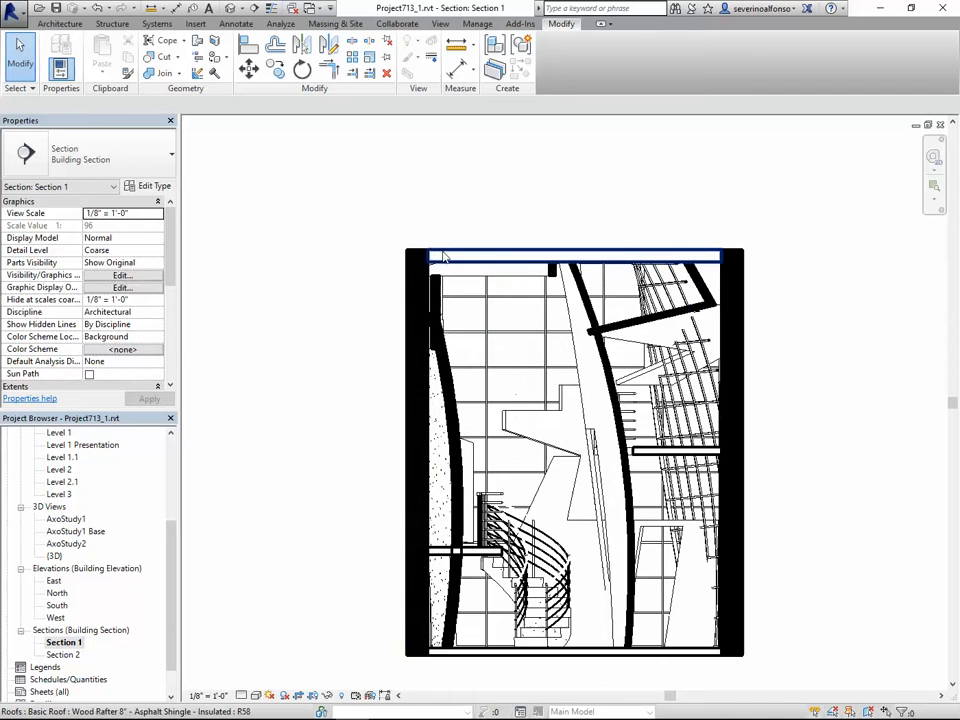
pyautogui.moveTo(782, 346); pyautogui.dragTo(671, 328, button='middle')
pyautogui.press('v')
pyautogui.press('g')
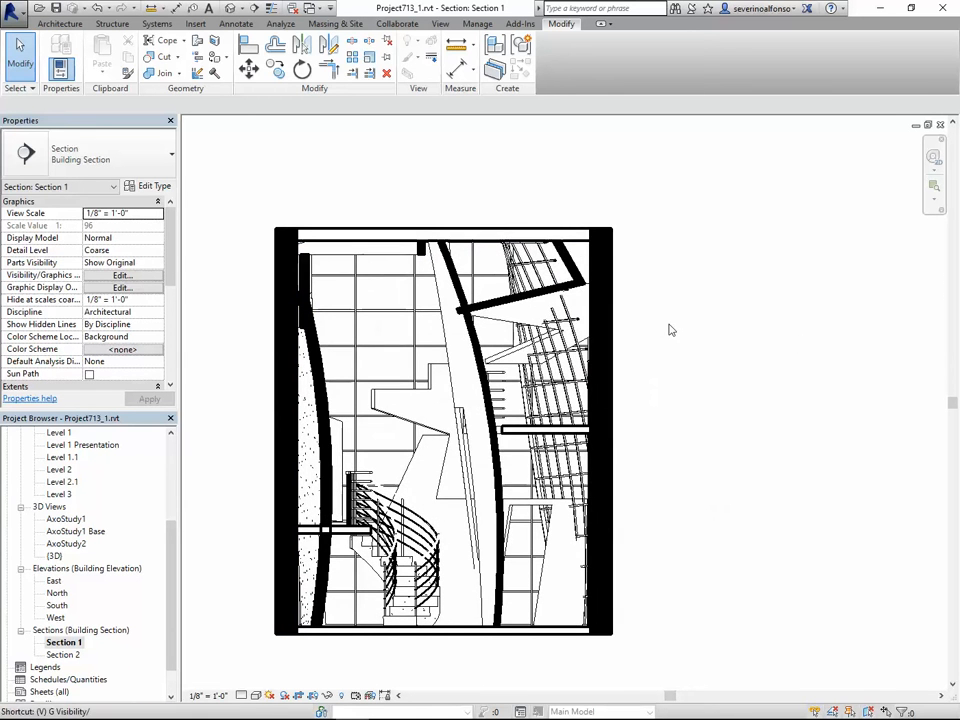
pyautogui.click(383, 234)
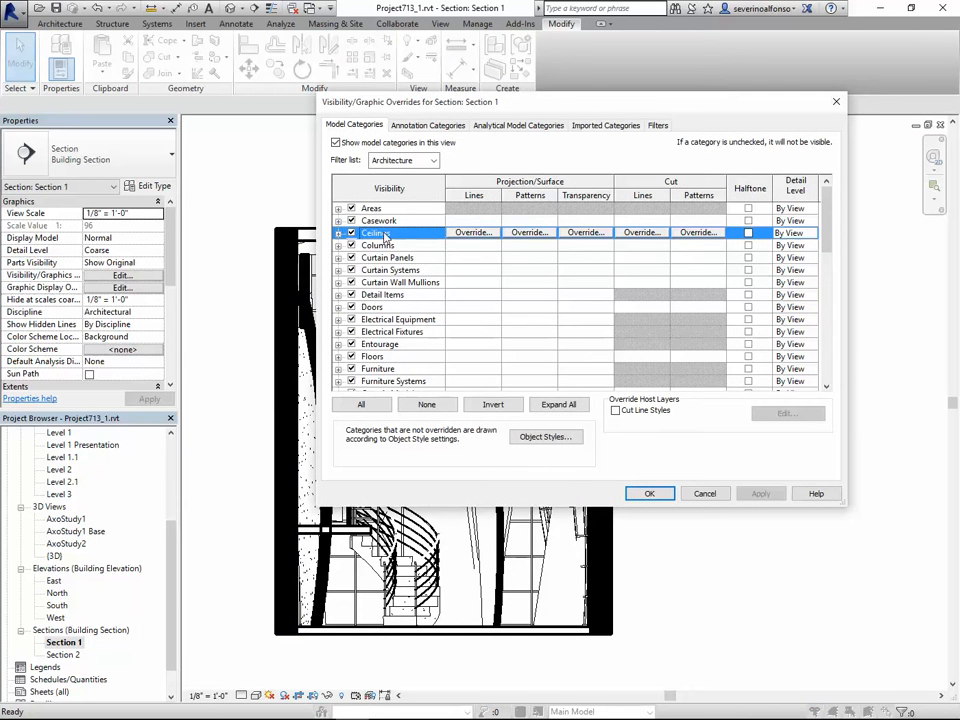
pyautogui.press('r')
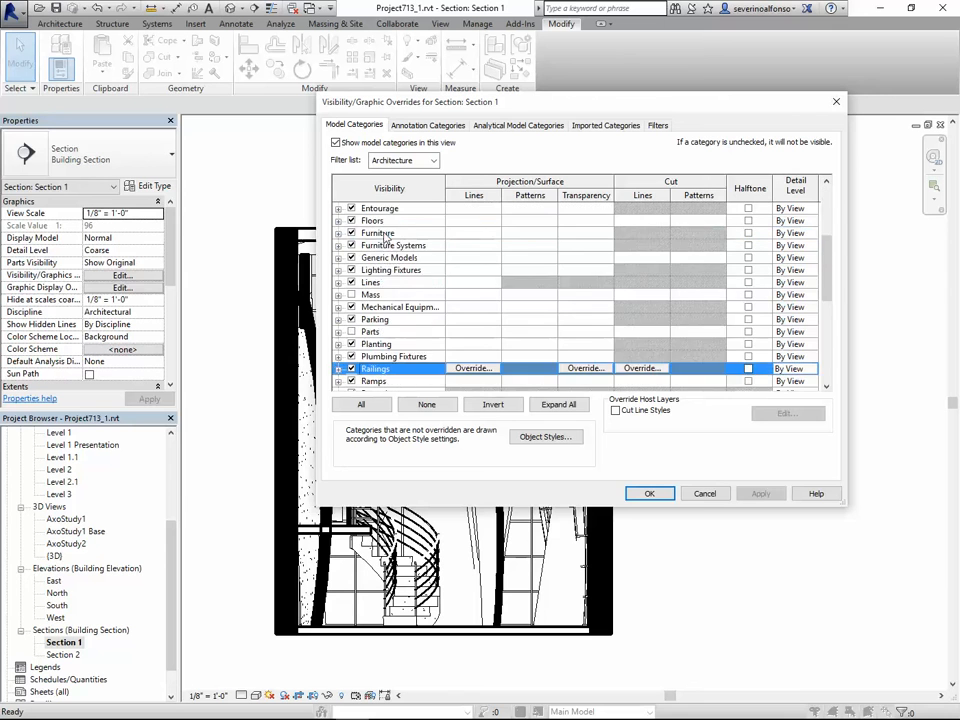
pyautogui.scroll(-2, 396, 330)
pyautogui.click(380, 336)
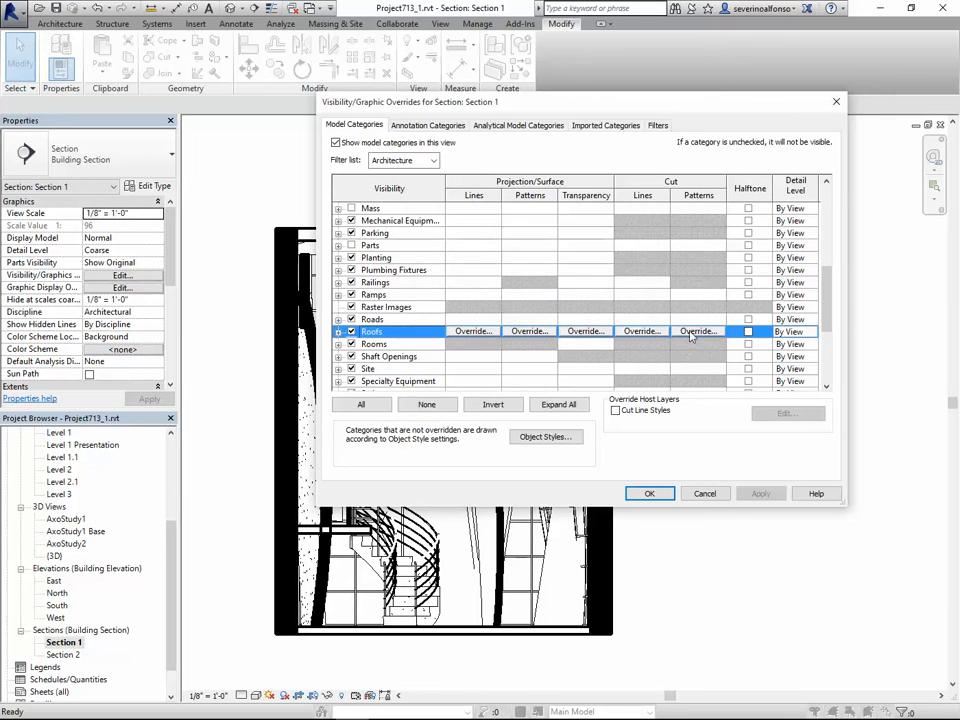
pyautogui.click(692, 332)
pyautogui.click(521, 216)
pyautogui.click(383, 234)
pyautogui.click(581, 339)
pyautogui.click(540, 239)
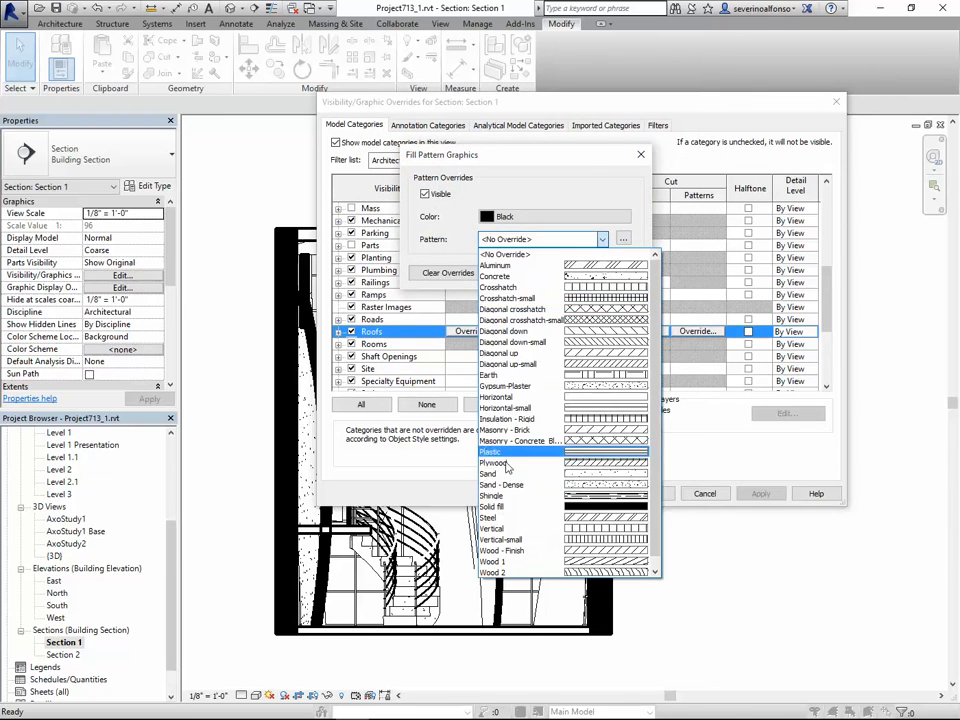
pyautogui.click(492, 506)
pyautogui.click(562, 274)
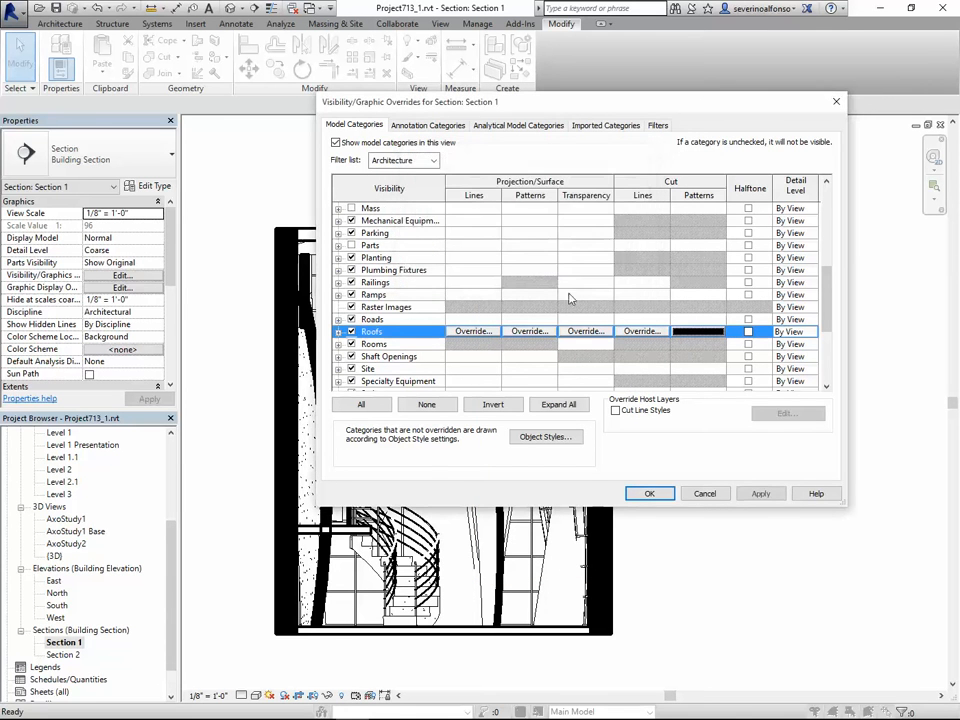
pyautogui.click(668, 497)
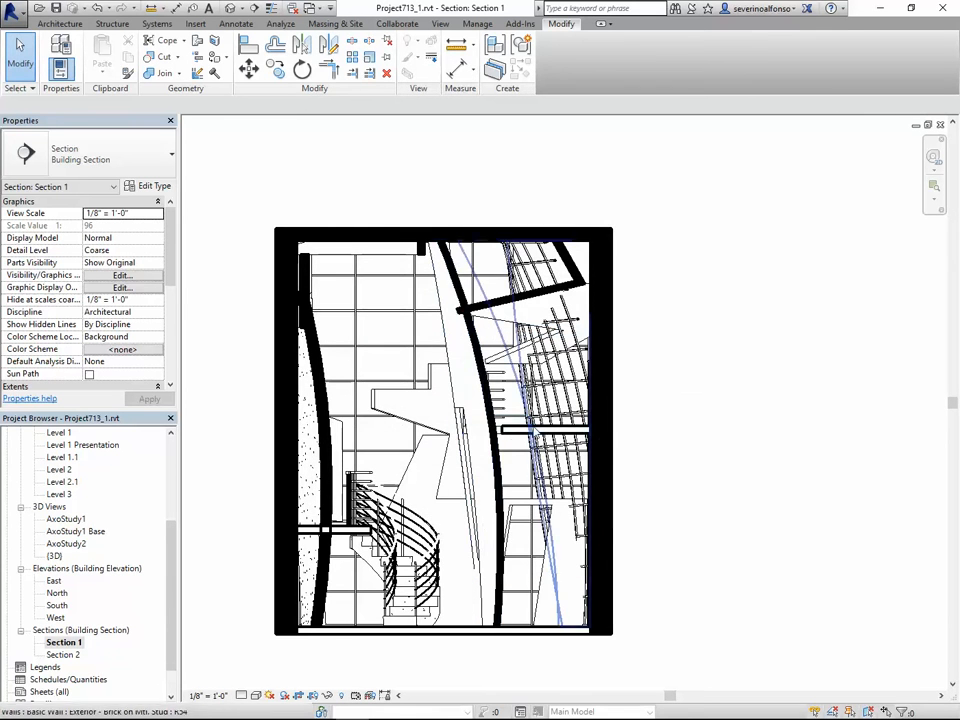
# Step: Override the cut pattern of Floors in Section 1's visibility/graphics with Solid fill
pyautogui.press('v')
pyautogui.press('v')
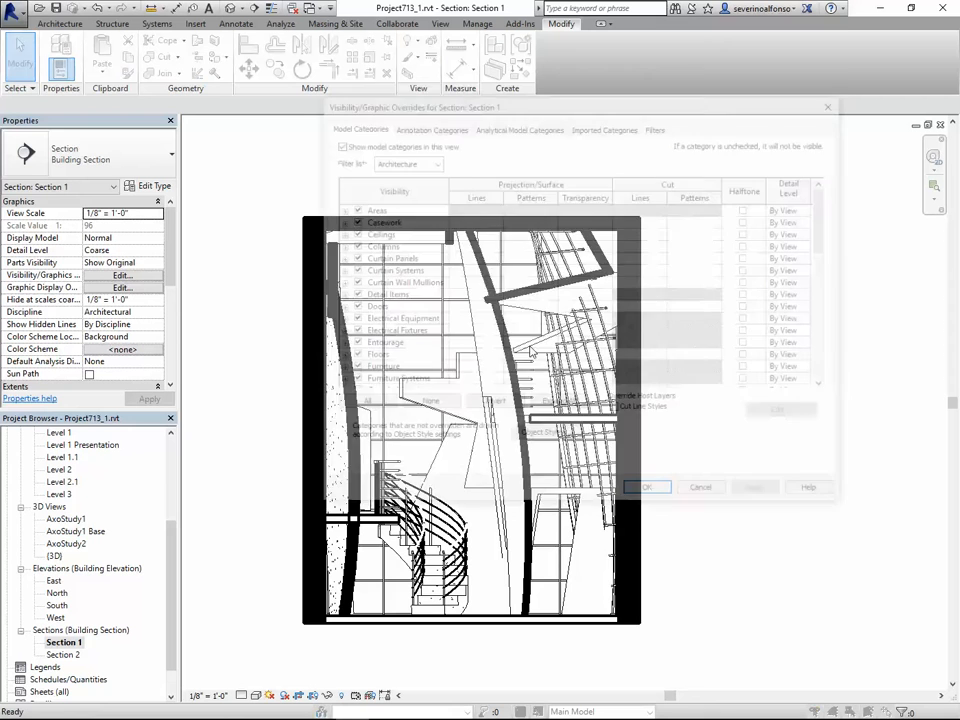
pyautogui.click(390, 309)
pyautogui.press('f')
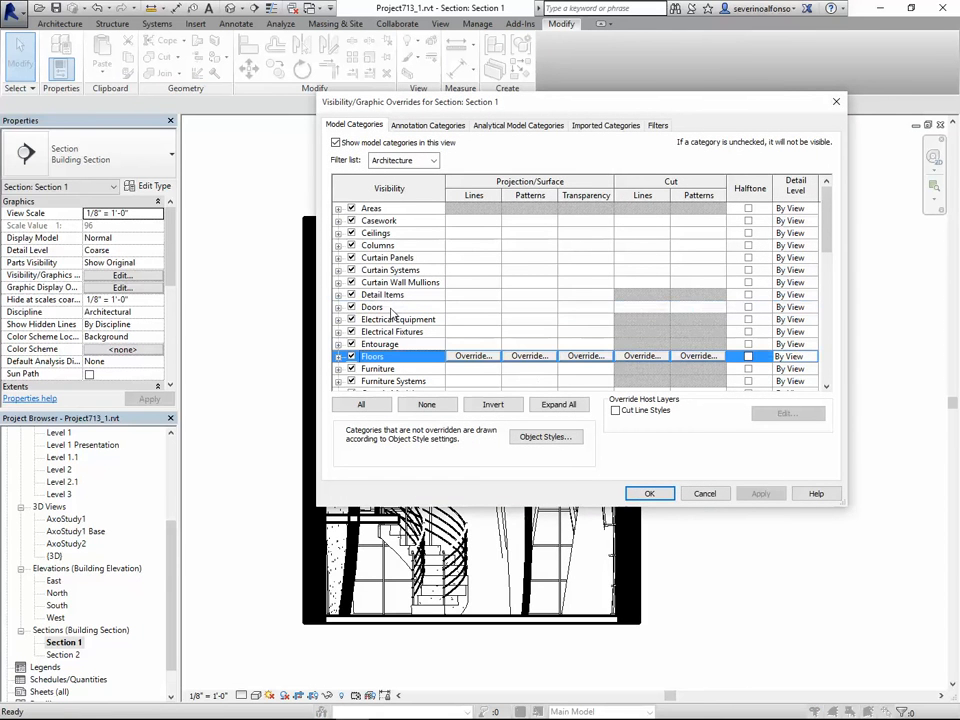
pyautogui.click(695, 356)
pyautogui.click(560, 239)
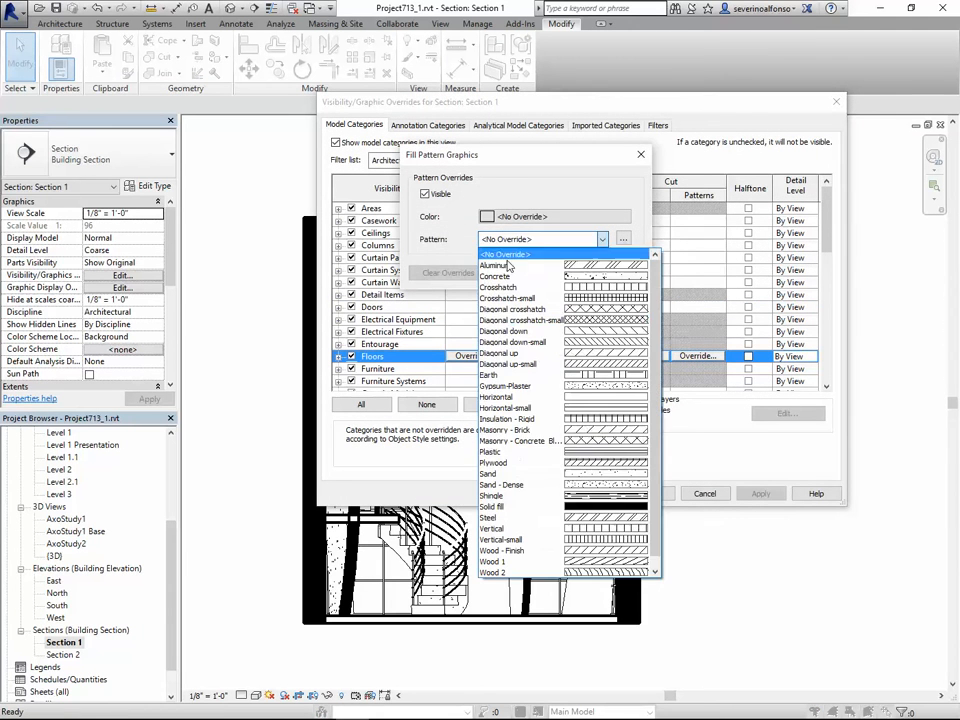
pyautogui.click(540, 507)
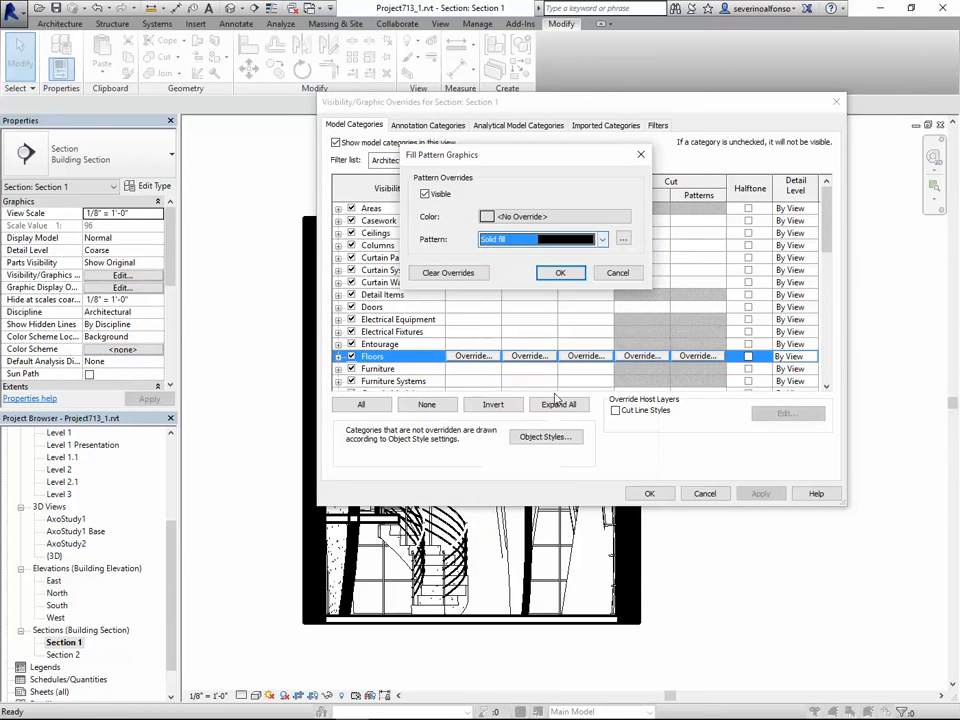
pyautogui.click(561, 273)
# Step: Set the Floors cut pattern color to black and accept the Section 1 overrides
pyautogui.click(690, 356)
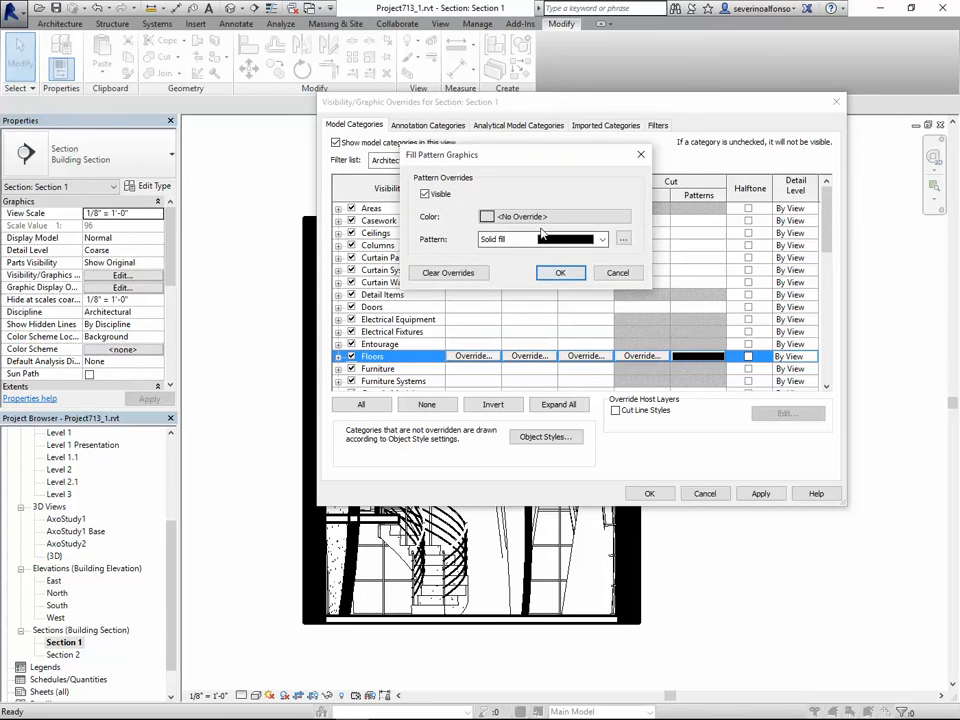
pyautogui.click(525, 156)
pyautogui.click(383, 234)
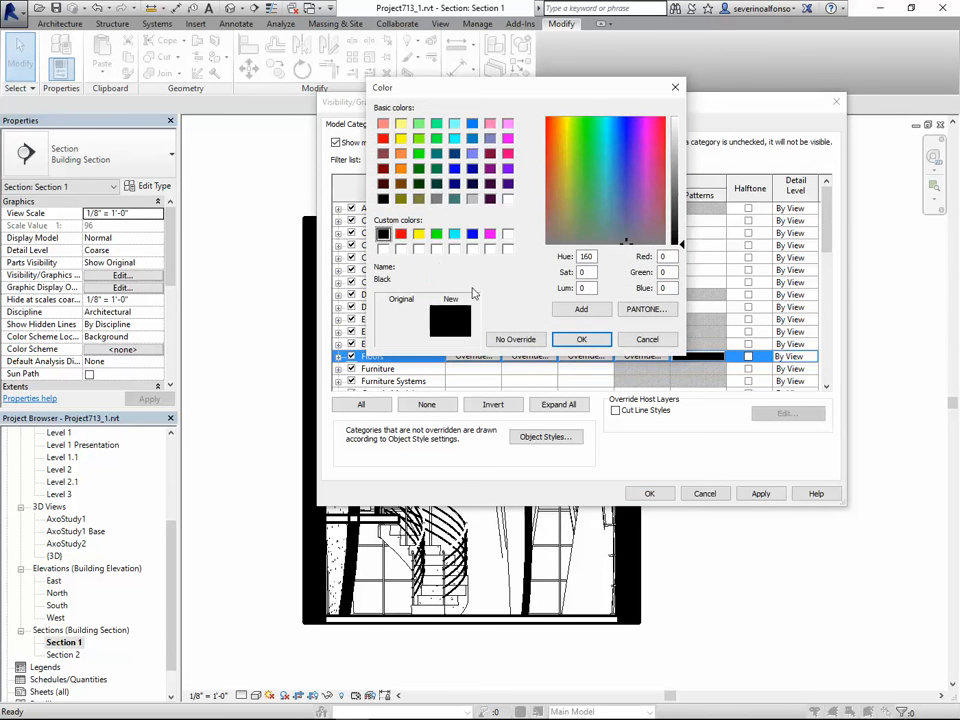
pyautogui.click(581, 340)
pyautogui.click(560, 272)
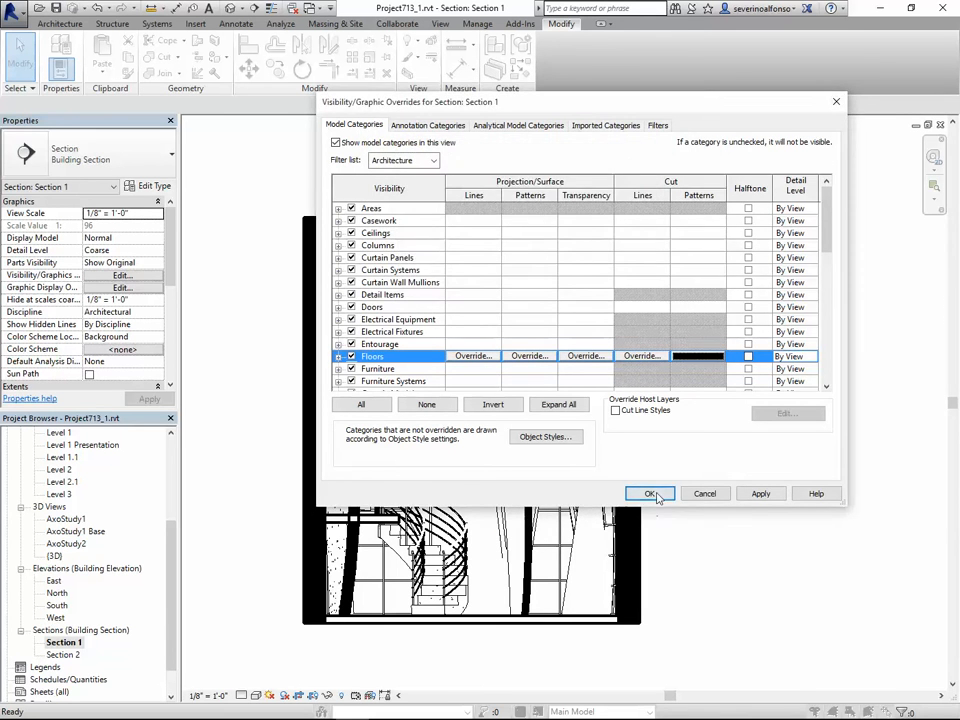
pyautogui.click(649, 493)
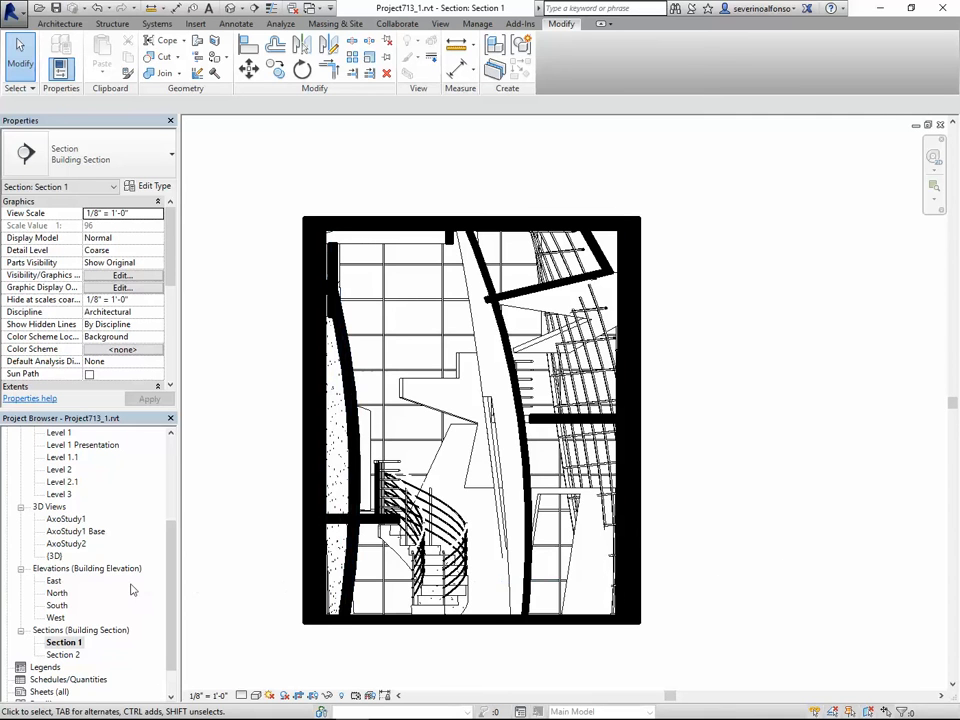
# Step: Move the Section 1 line to the building's left end in the Level 1 floor plan and reopen its section view
pyautogui.scroll(4, 100, 480)
pyautogui.doubleClick(75, 470)
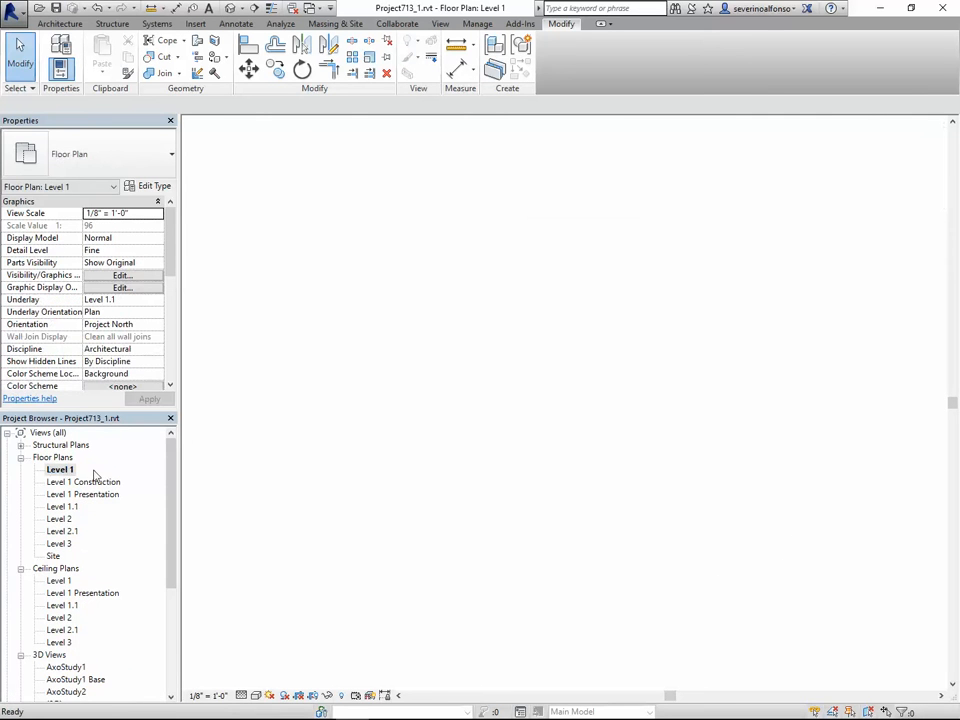
pyautogui.moveTo(473, 286); pyautogui.dragTo(379, 285)
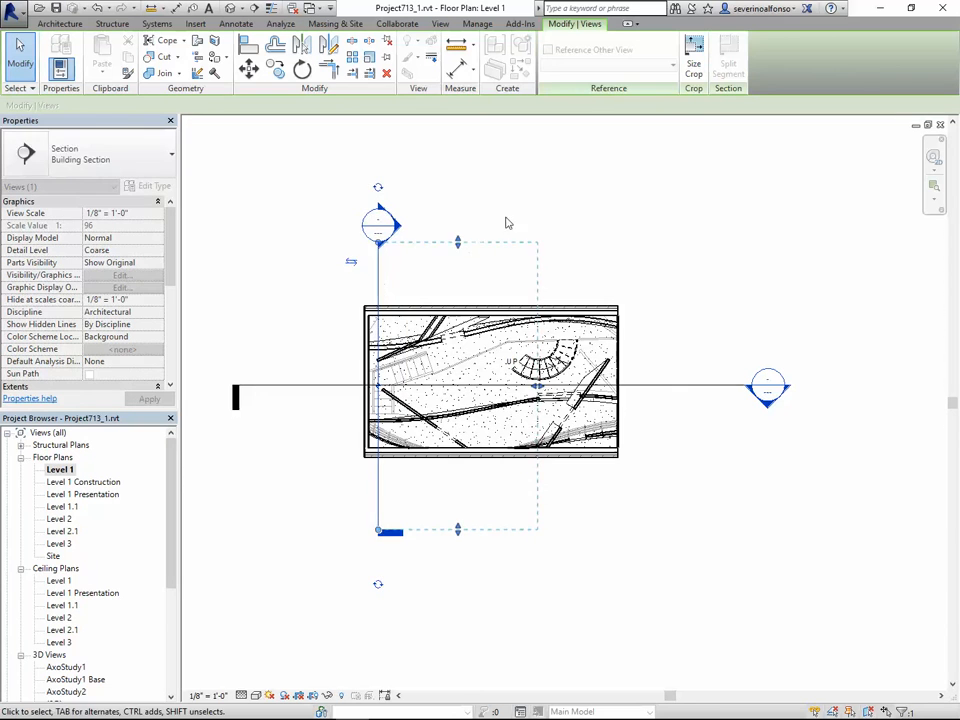
pyautogui.doubleClick(396, 227)
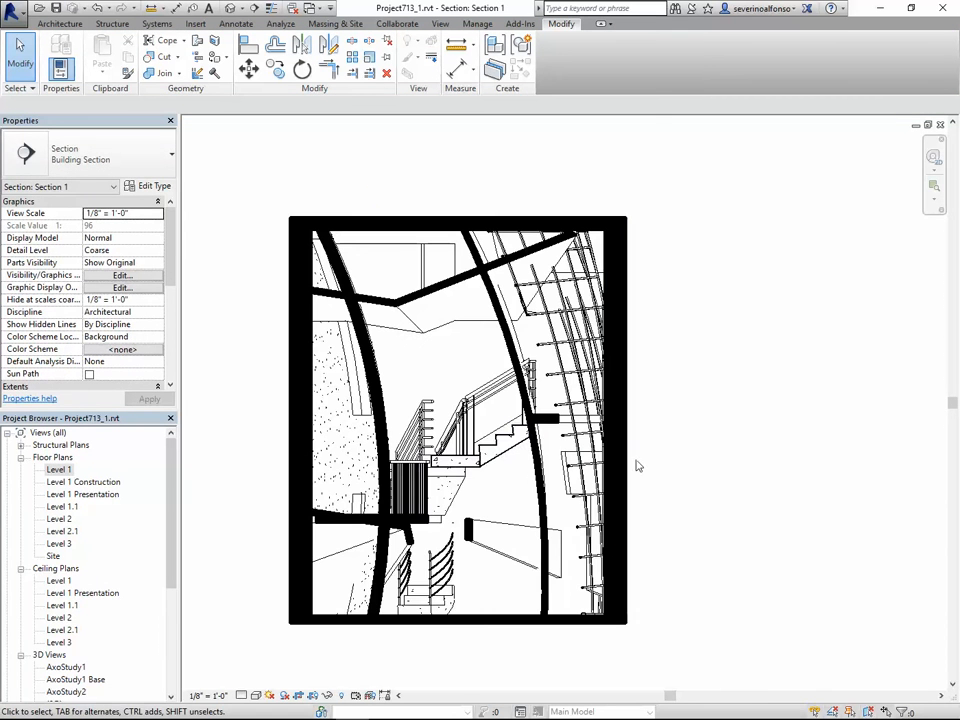
pyautogui.scroll(3, 452, 507)
pyautogui.scroll(-4, 649, 538)
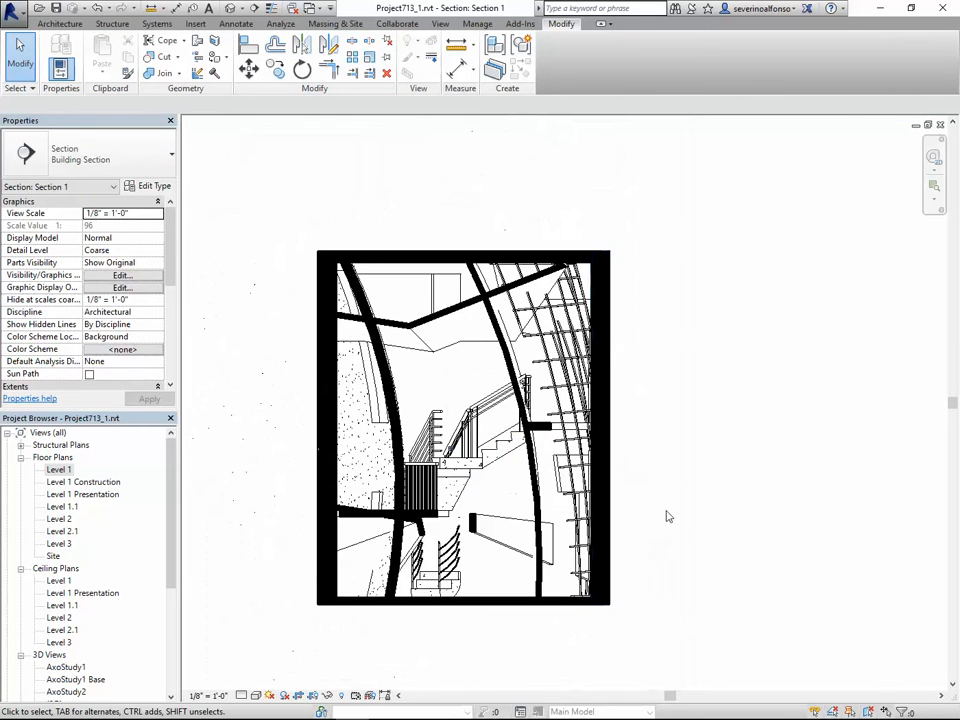
# Step: Override the cut pattern of Stairs in Section 1's visibility/graphics with a black Solid fill and accept the overrides
pyautogui.press('v')
pyautogui.press('g')
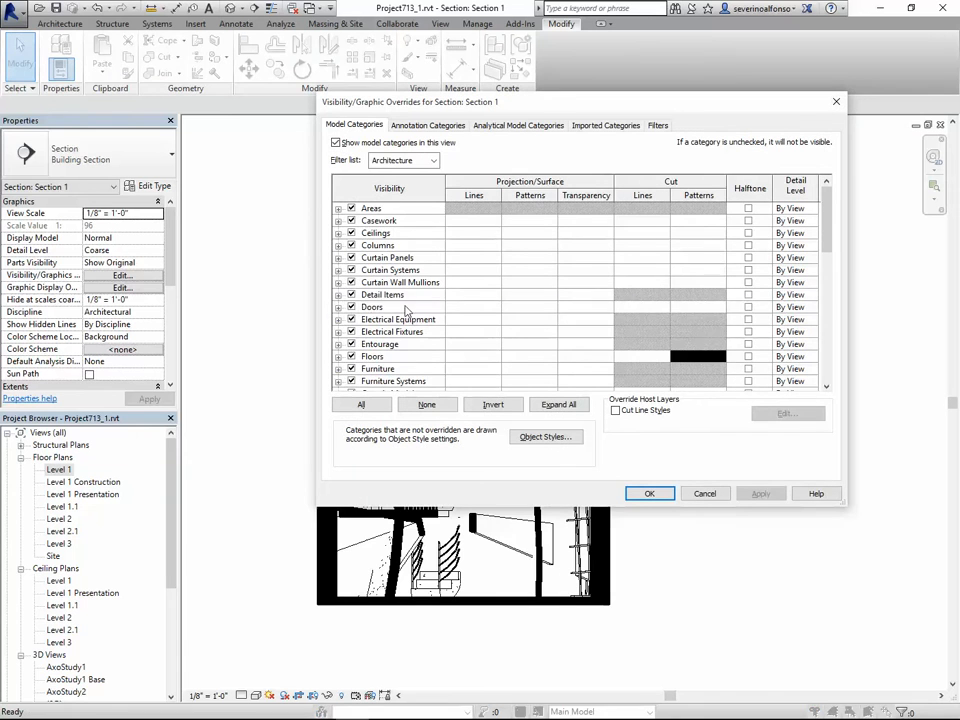
pyautogui.click(405, 309)
pyautogui.press('s')
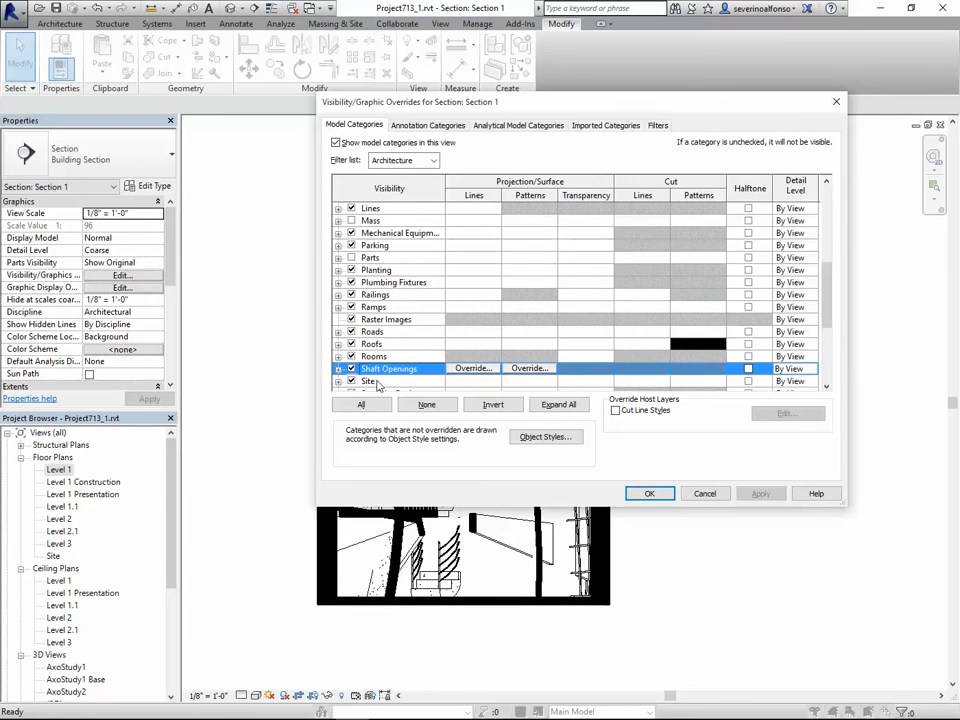
pyautogui.scroll(-2, 371, 368)
pyautogui.click(393, 347)
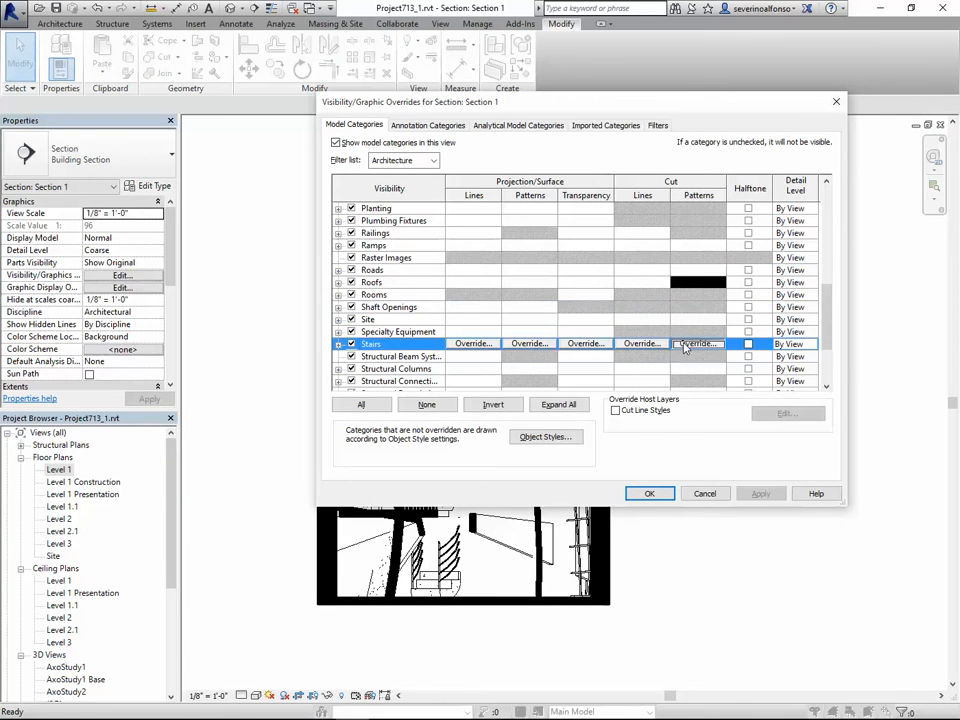
pyautogui.click(690, 343)
pyautogui.click(519, 274)
pyautogui.click(384, 234)
pyautogui.click(577, 339)
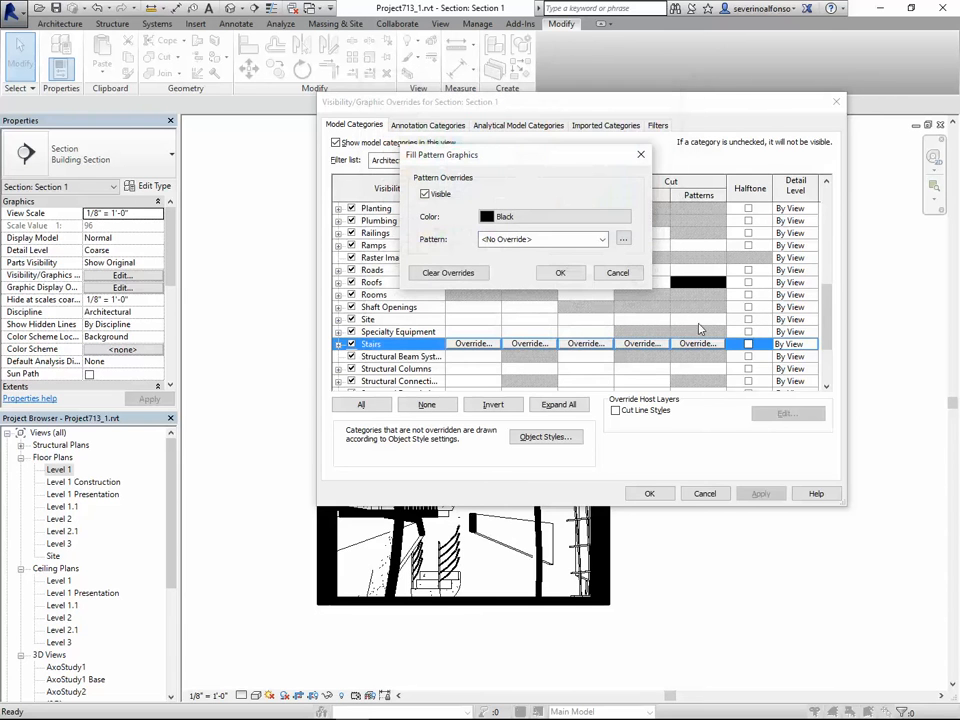
pyautogui.click(560, 239)
pyautogui.click(551, 506)
pyautogui.click(560, 272)
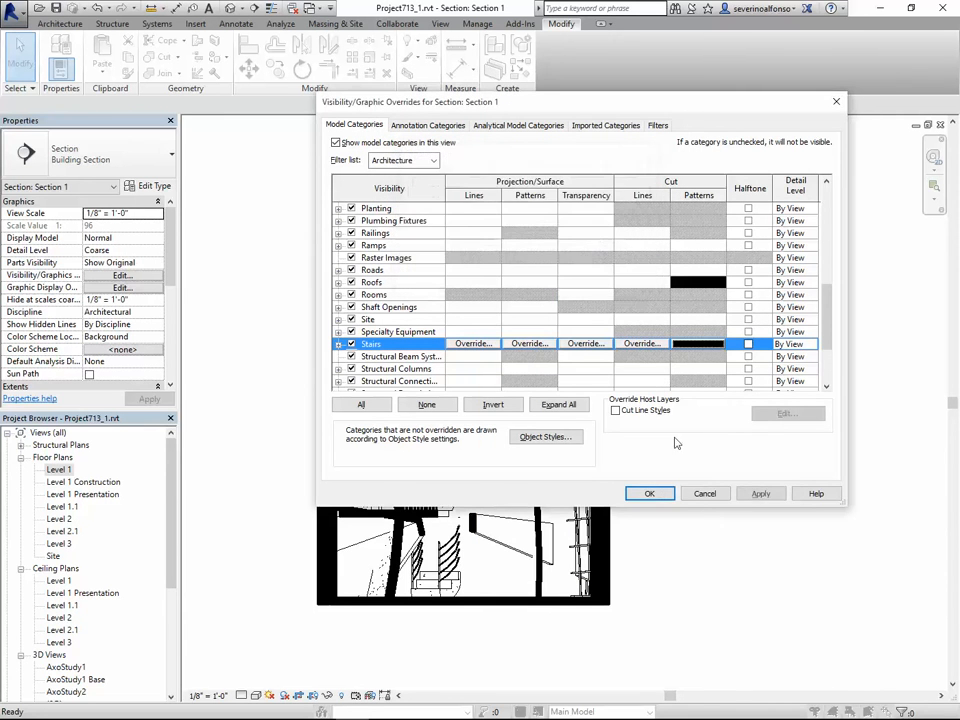
pyautogui.click(659, 495)
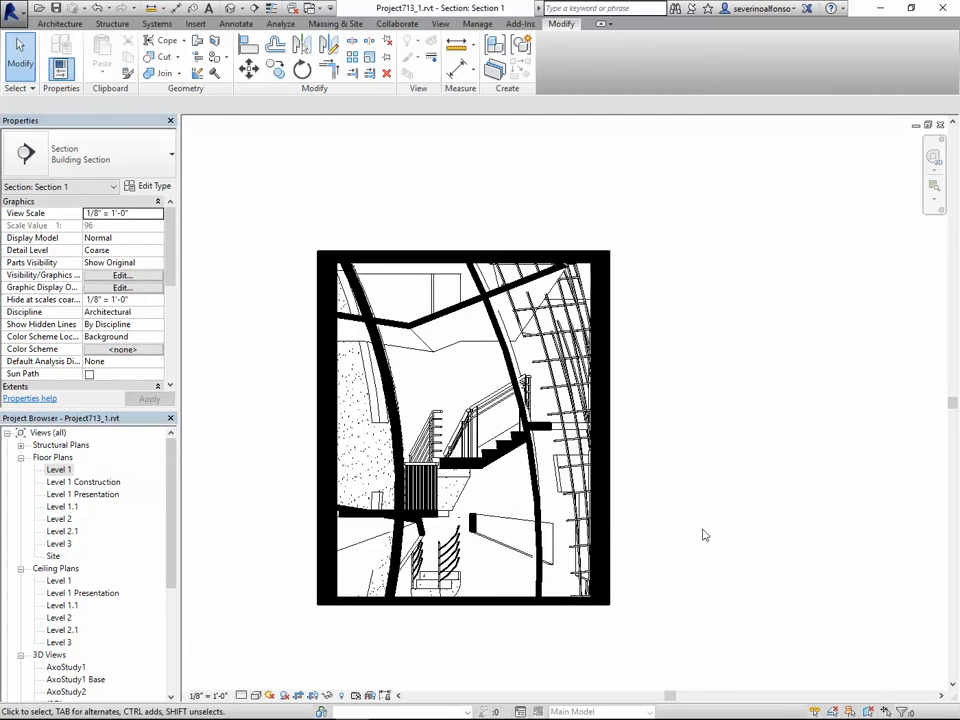
# Step: Change the type of the cut precast stair to Cast-In-Place Monolithic Stair
pyautogui.click(503, 455)
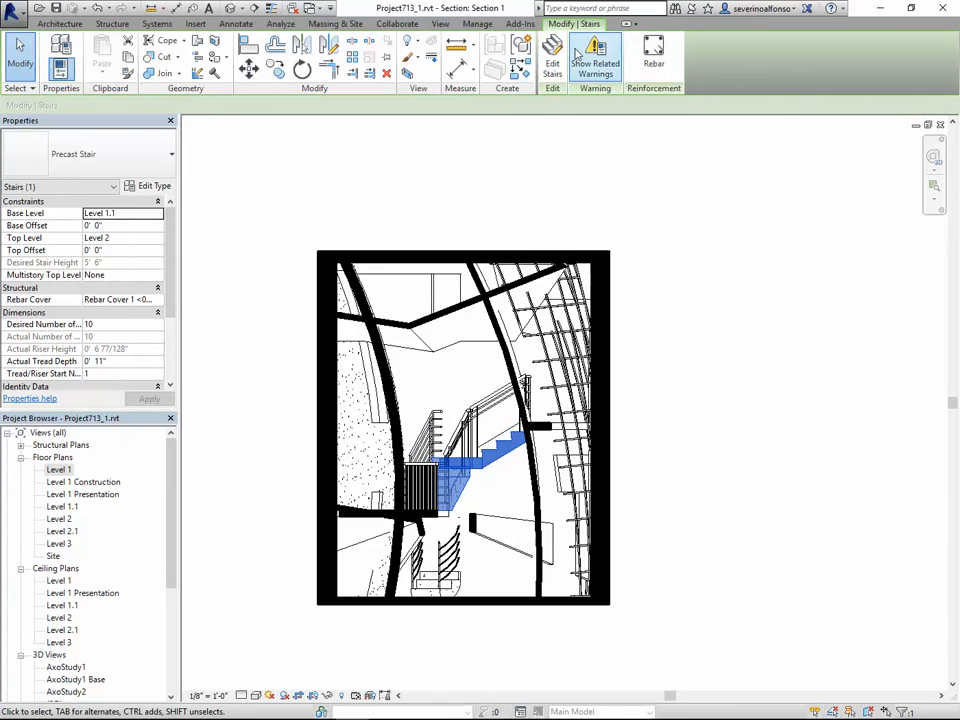
pyautogui.click(165, 154)
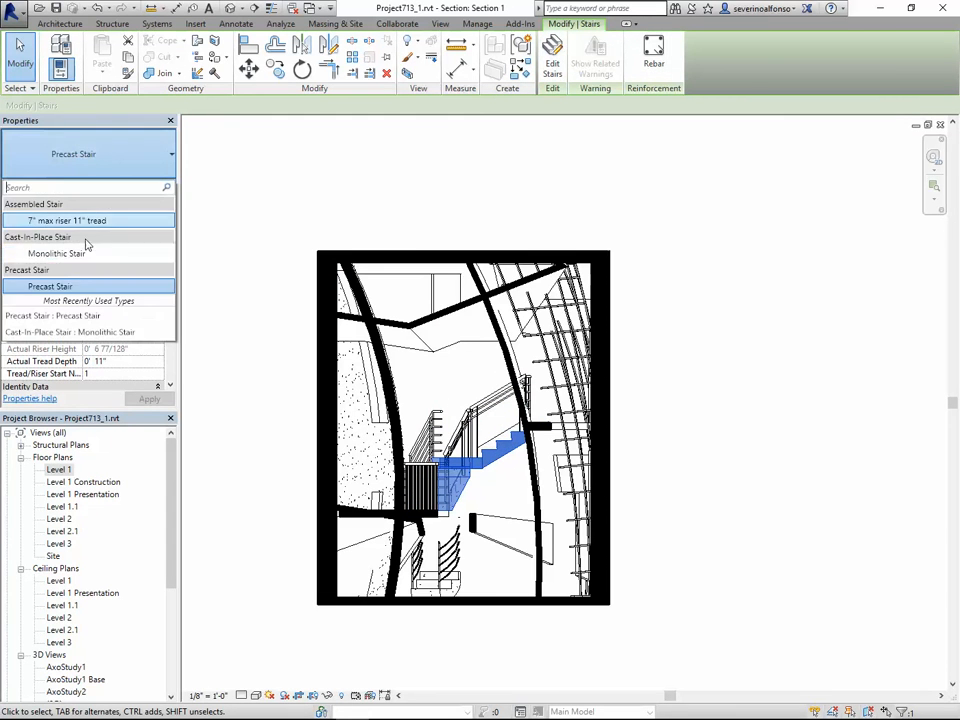
pyautogui.click(70, 254)
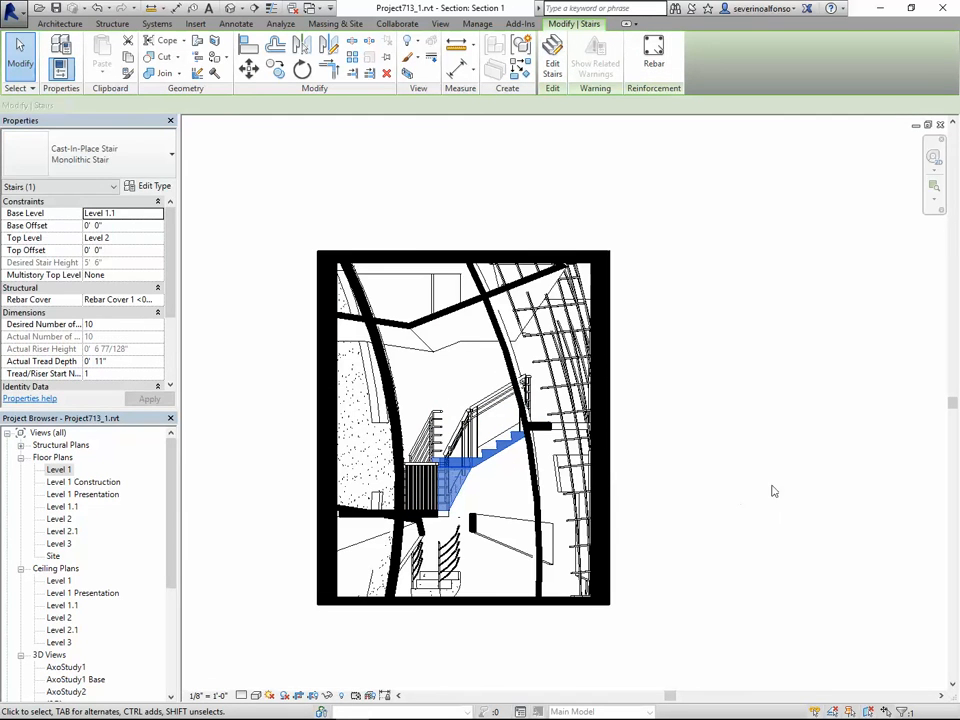
pyautogui.click(731, 530)
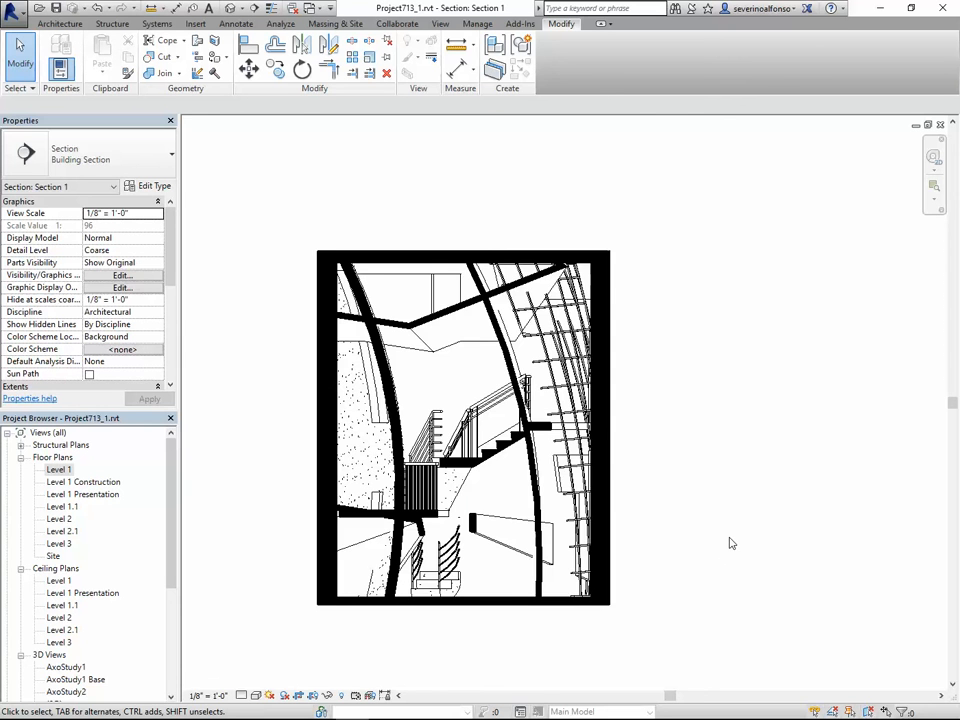
# Step: Check the type and properties of the pipe handrail beside the cut stair in Section 1
pyautogui.scroll(5, 437, 364)
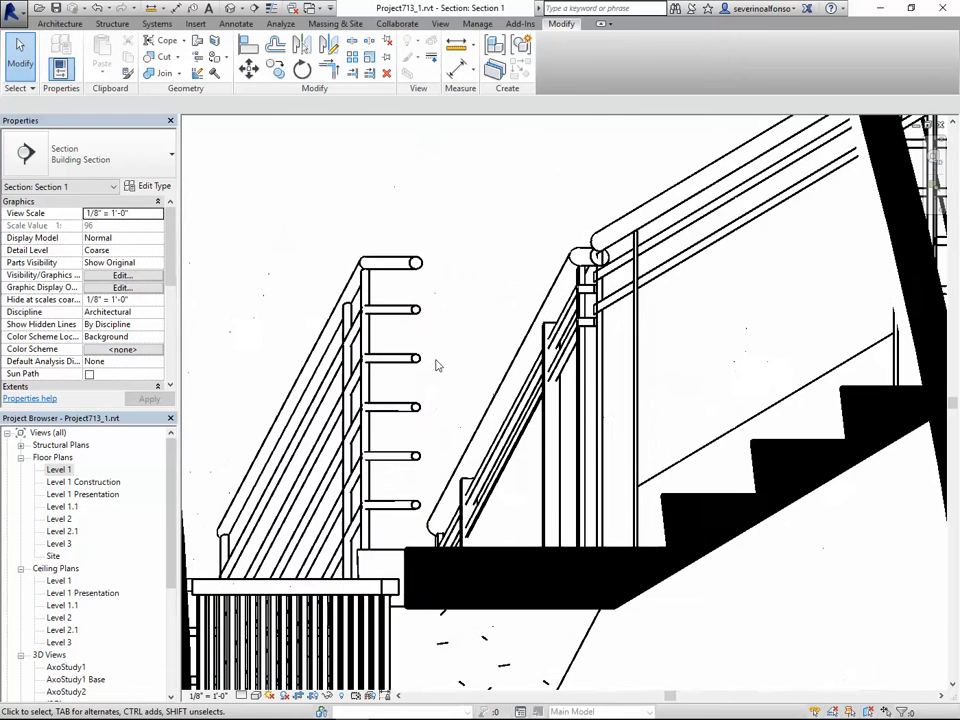
pyautogui.click(417, 266)
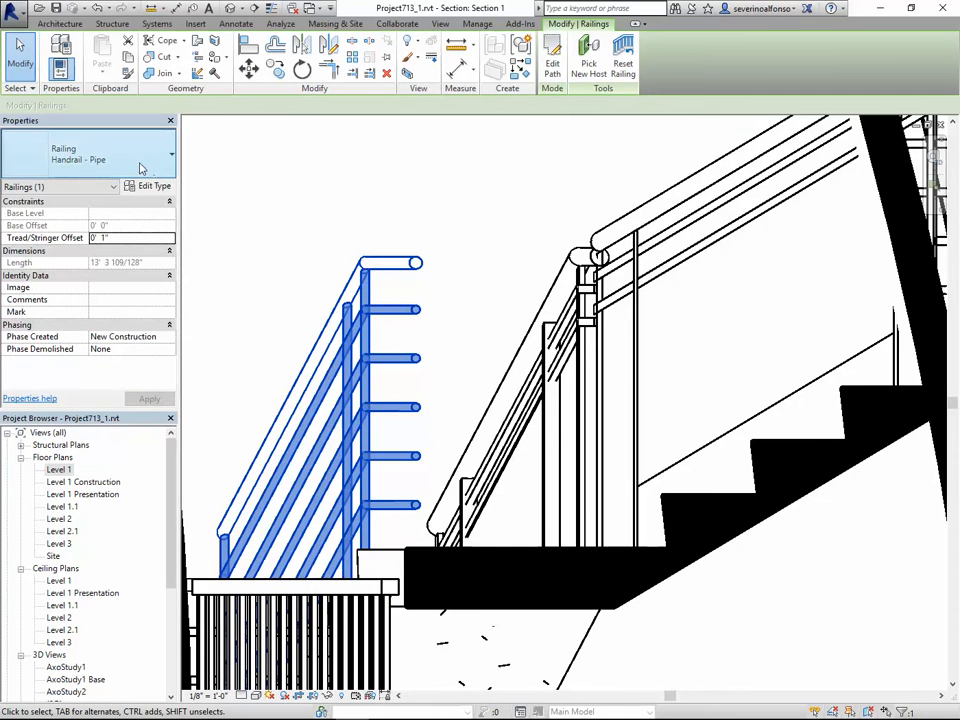
pyautogui.click(394, 184)
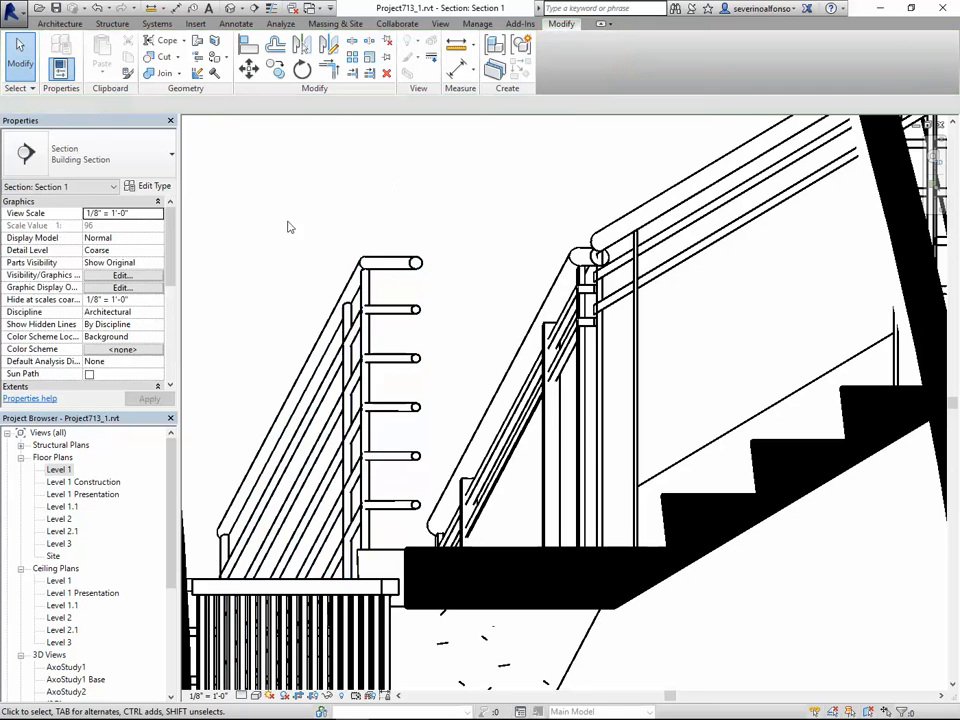
pyautogui.click(395, 270)
pyautogui.click(422, 191)
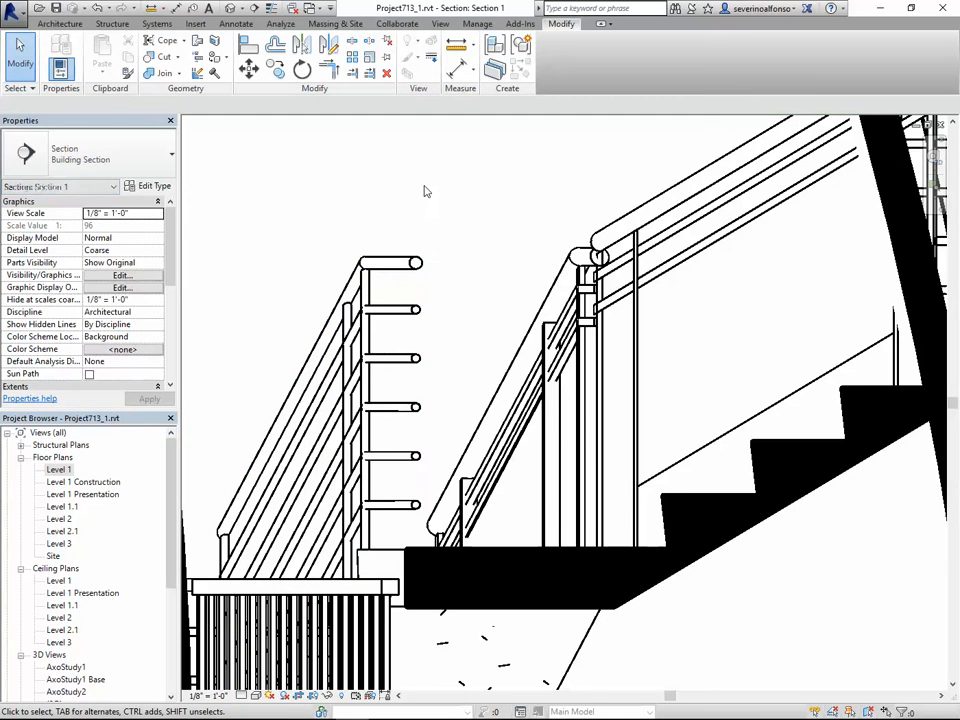
# Step: Check the cut override options for the Railings category in Section 1's visibility/graphics settings, then close them without changes
pyautogui.press('v')
pyautogui.press('v')
pyautogui.click(398, 228)
pyautogui.scroll(-4, 398, 300)
pyautogui.click(390, 368)
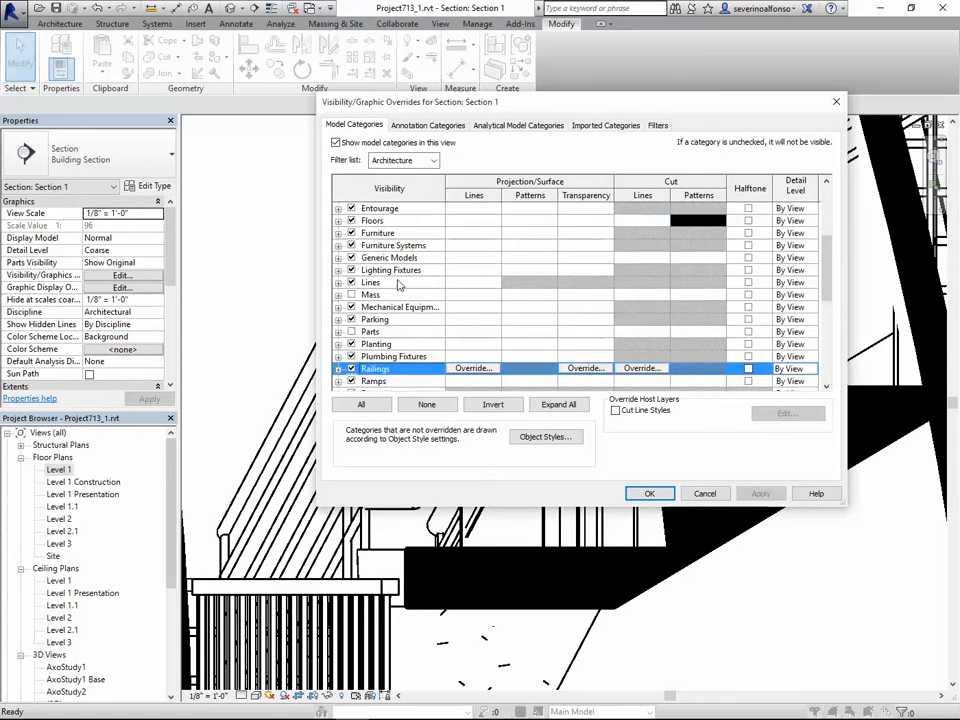
pyautogui.scroll(-2, 395, 345)
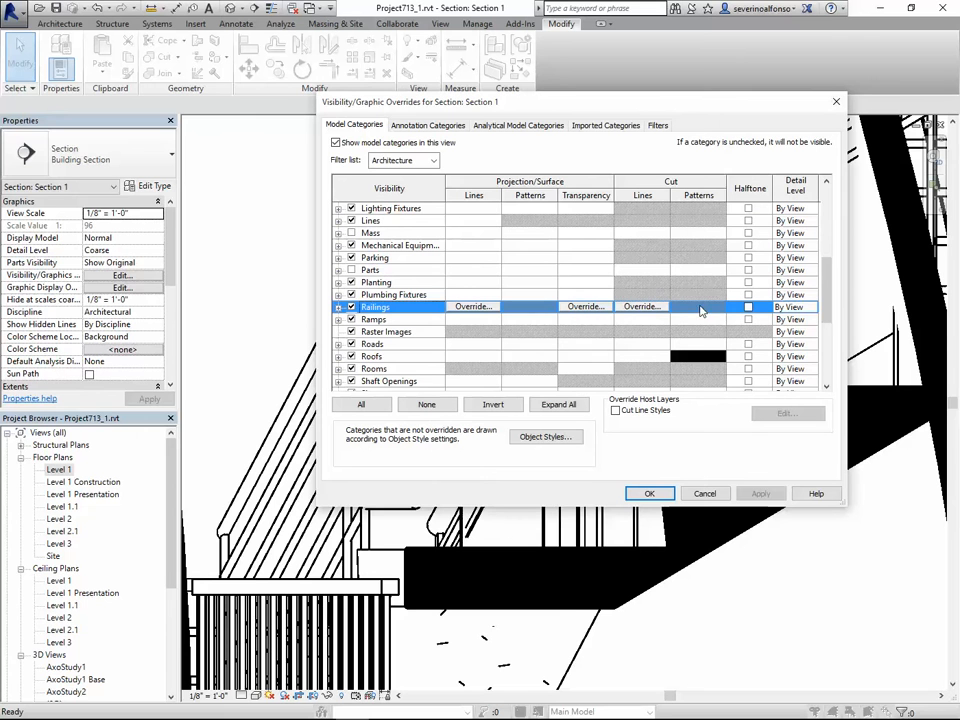
pyautogui.click(705, 494)
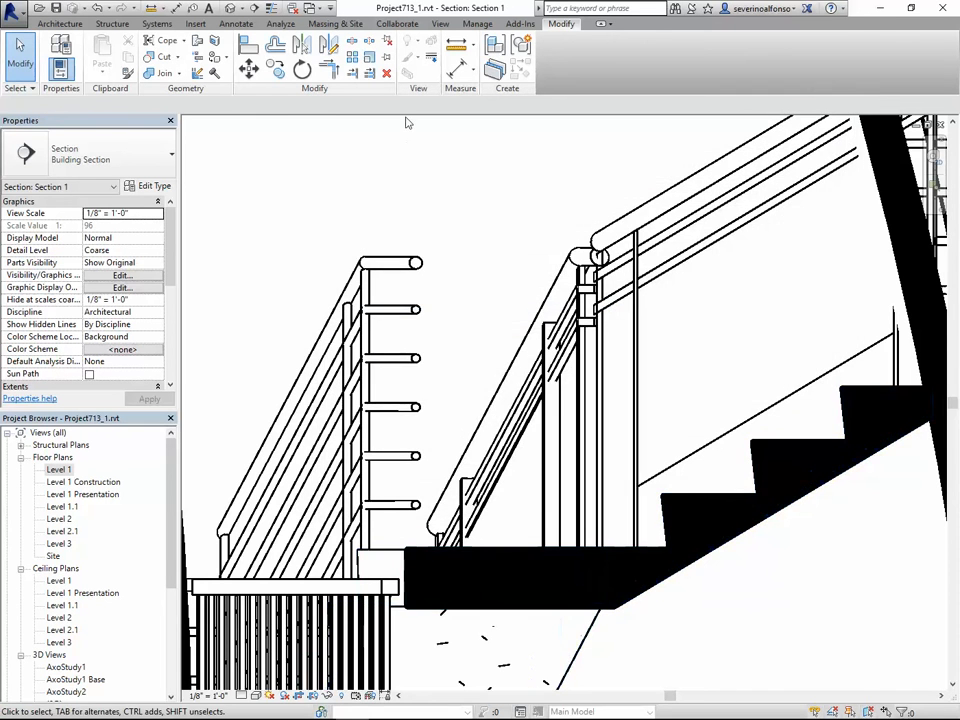
pyautogui.scroll(-6, 497, 232)
pyautogui.scroll(2, 613, 390)
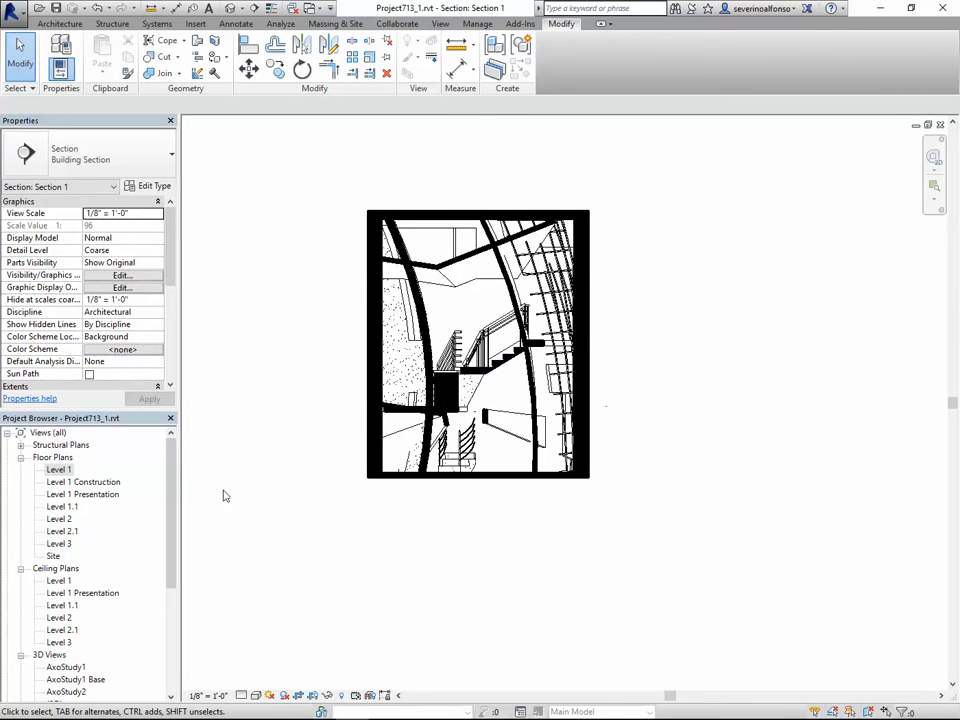
# Step: In the Level 1 floor plan, extend Section 1's view depth farther across the building, and open the Section 2 view
pyautogui.doubleClick(60, 469)
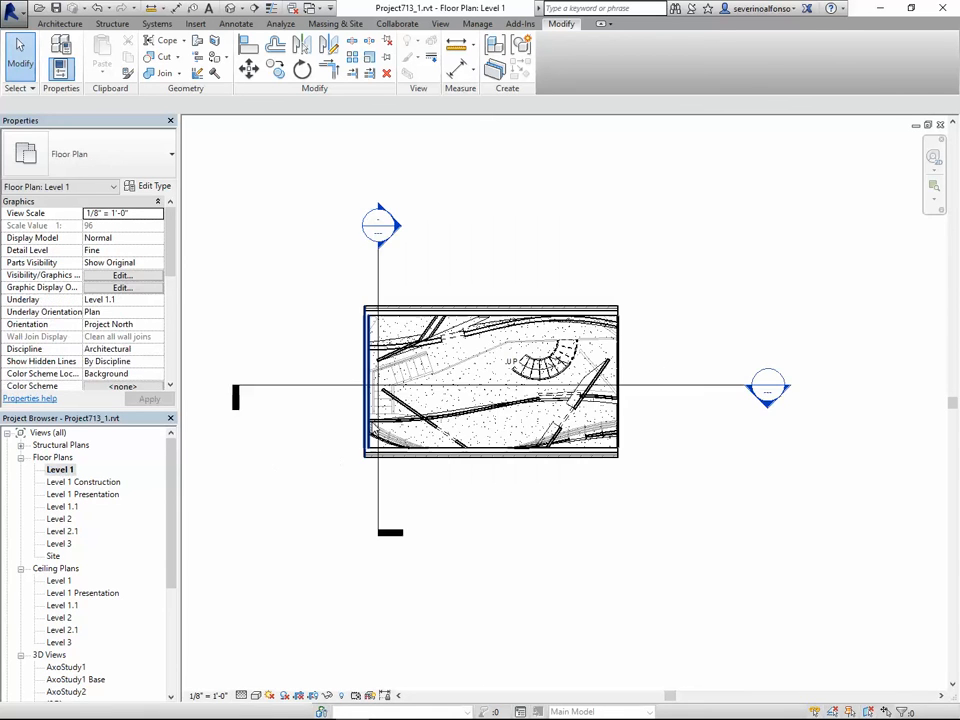
pyautogui.click(379, 276)
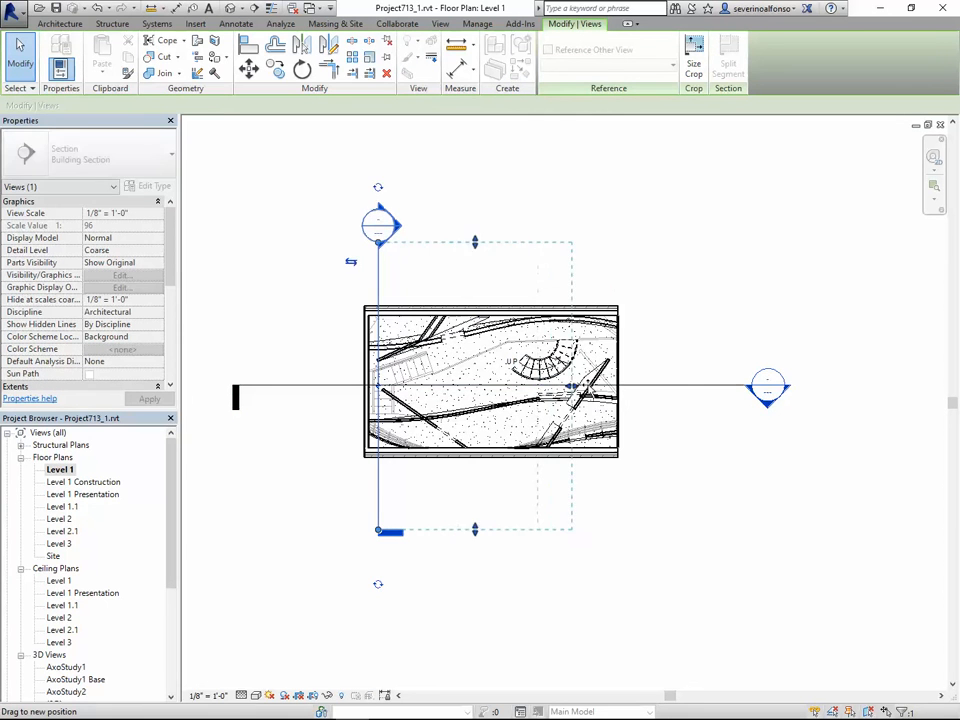
pyautogui.click(686, 391)
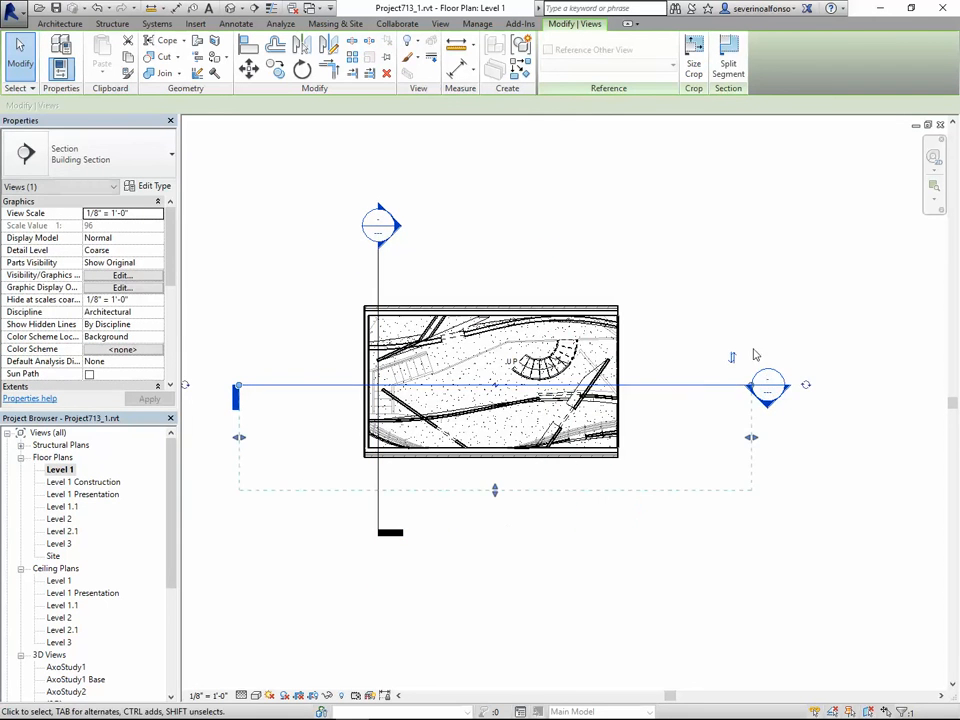
pyautogui.click(799, 448)
pyautogui.doubleClick(768, 406)
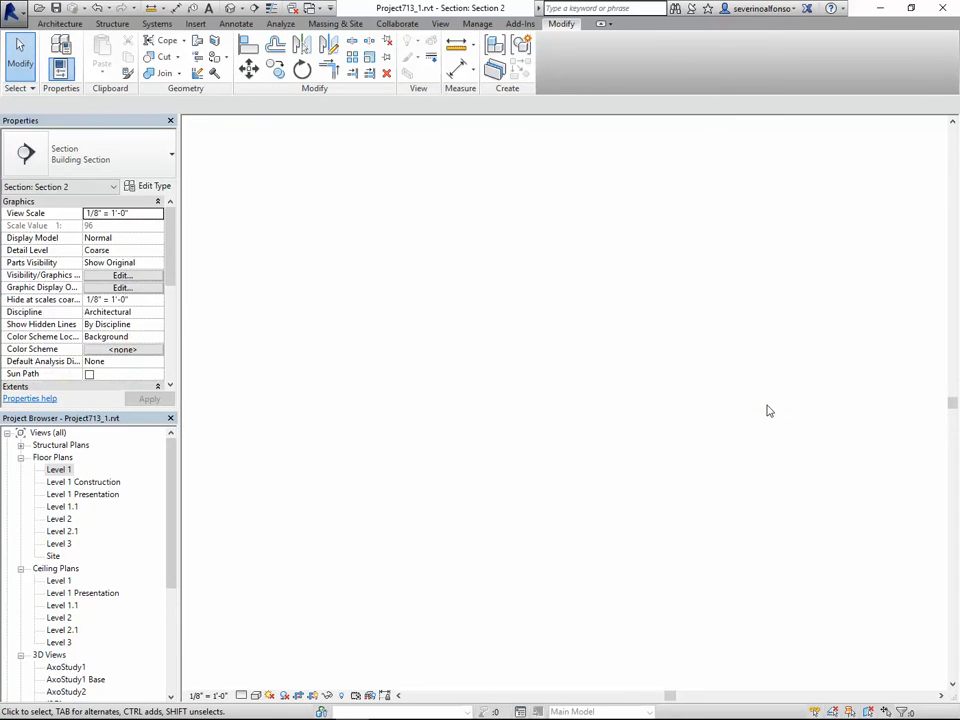
pyautogui.scroll(-5, 150, 568)
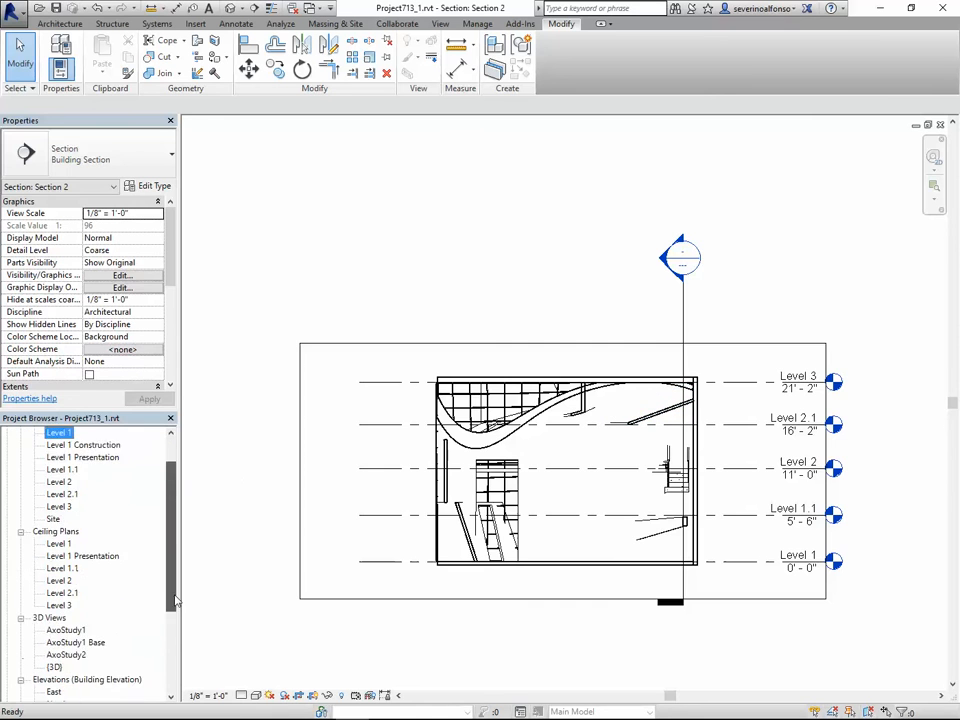
# Step: Create a view template named SectionPresentation from the Section 1 view
pyautogui.doubleClick(63, 655)
pyautogui.rightClick(67, 656)
pyautogui.click(139, 457)
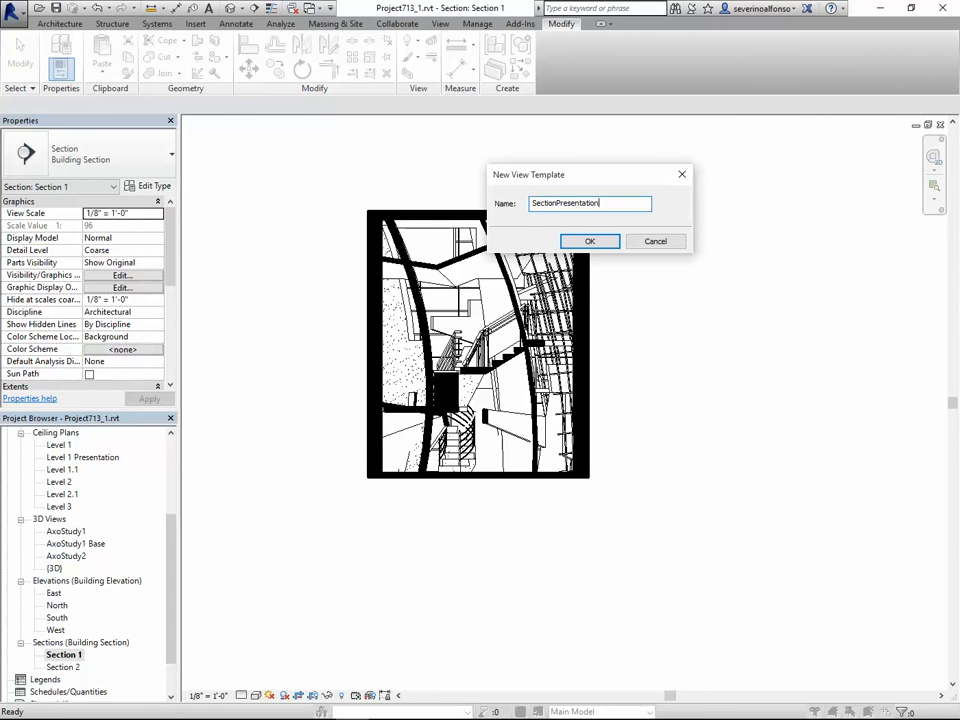
pyautogui.press('Return')
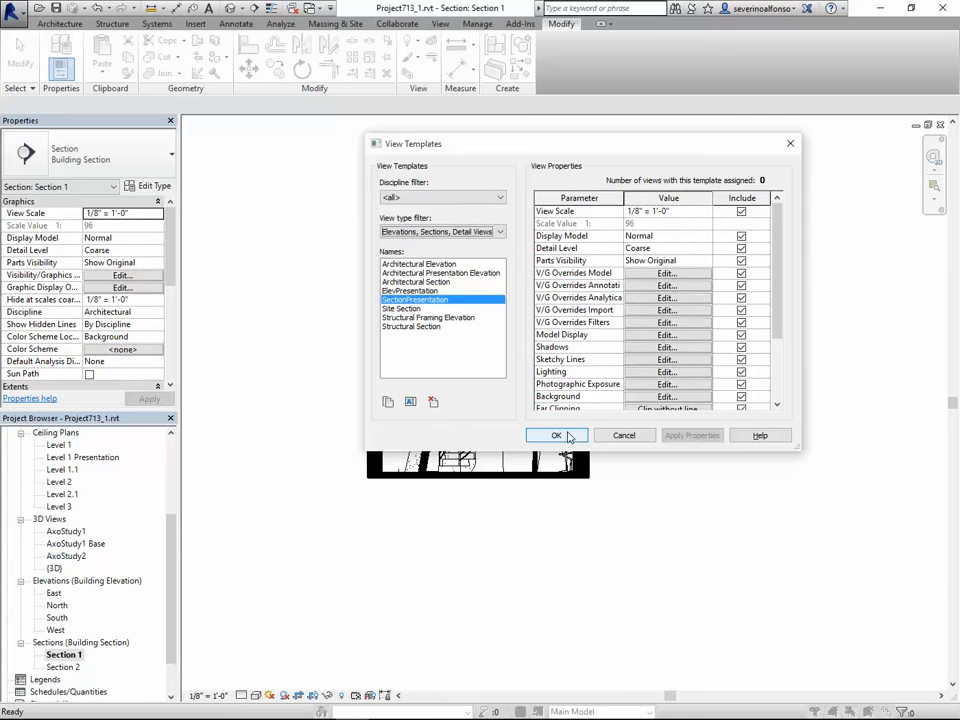
pyautogui.click(568, 436)
# Step: Apply the SectionPresentation view template to Section 2
pyautogui.rightClick(73, 668)
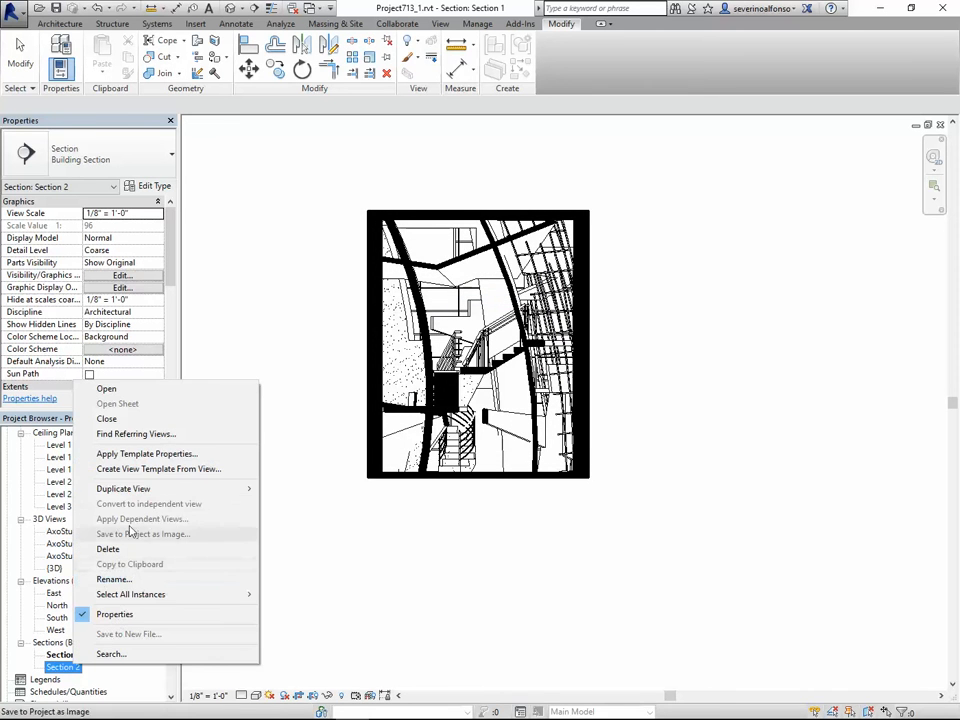
pyautogui.click(160, 452)
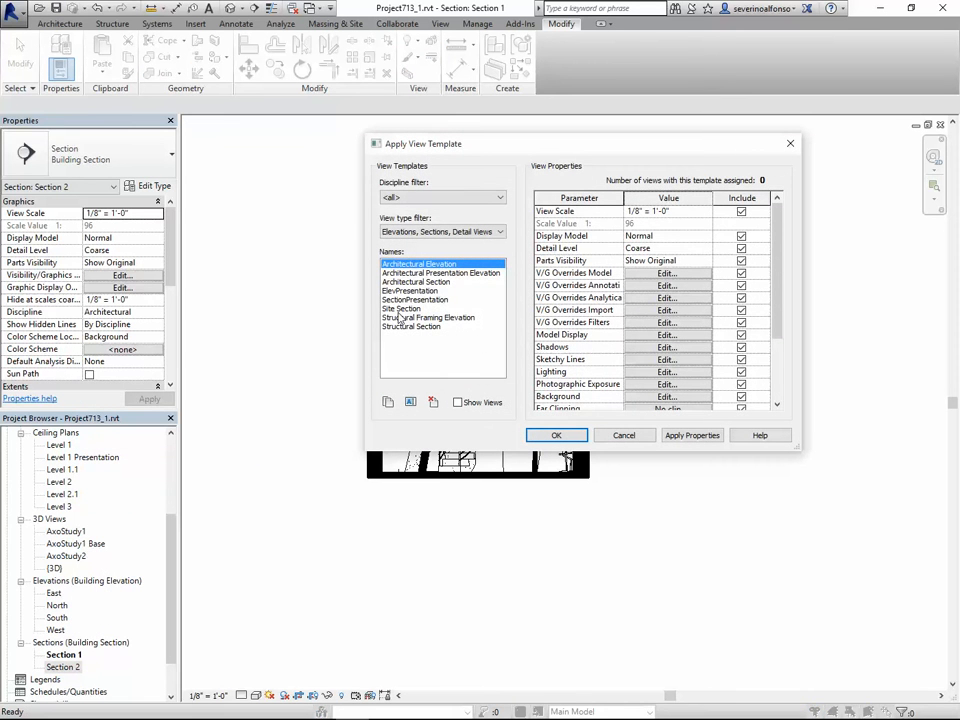
pyautogui.click(400, 300)
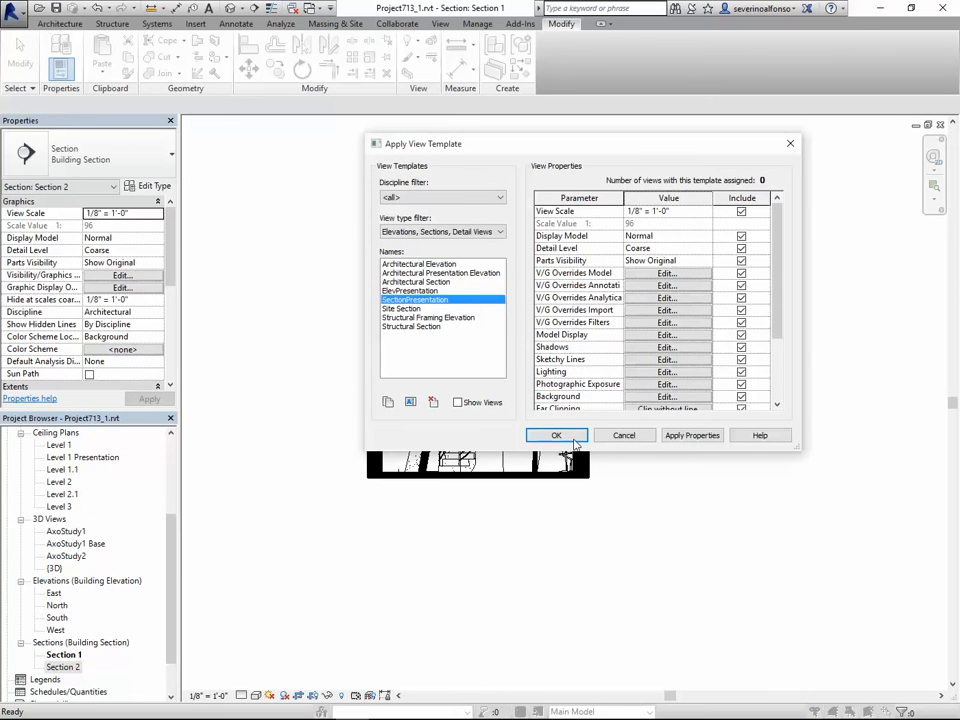
pyautogui.click(557, 436)
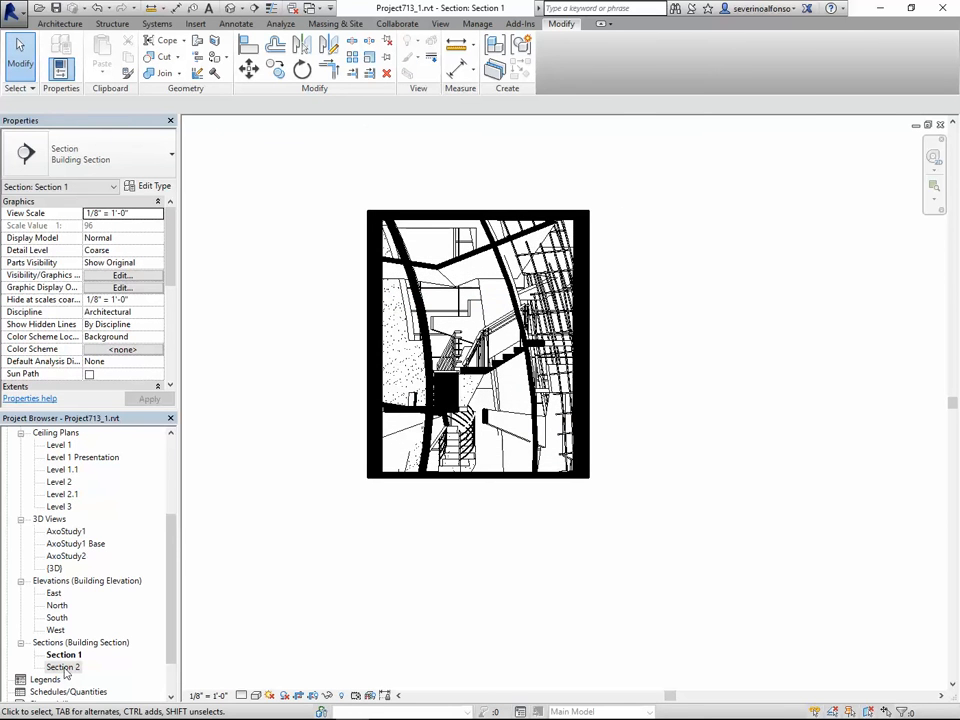
# Step: Open the Section 2 view and hide its crop region
pyautogui.scroll(3, 444, 372)
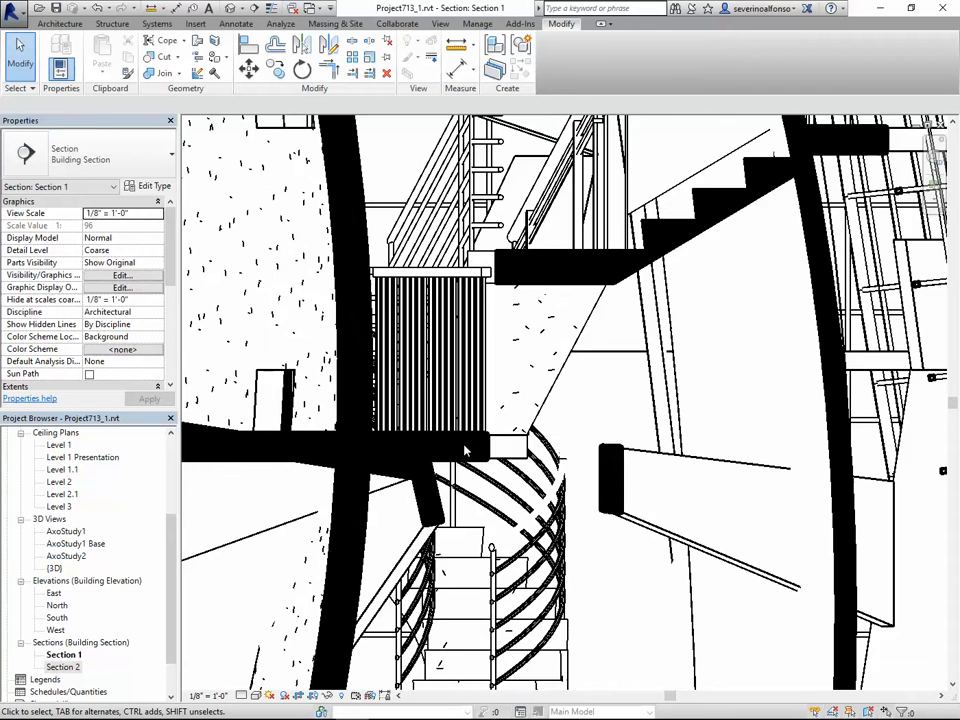
pyautogui.doubleClick(62, 667)
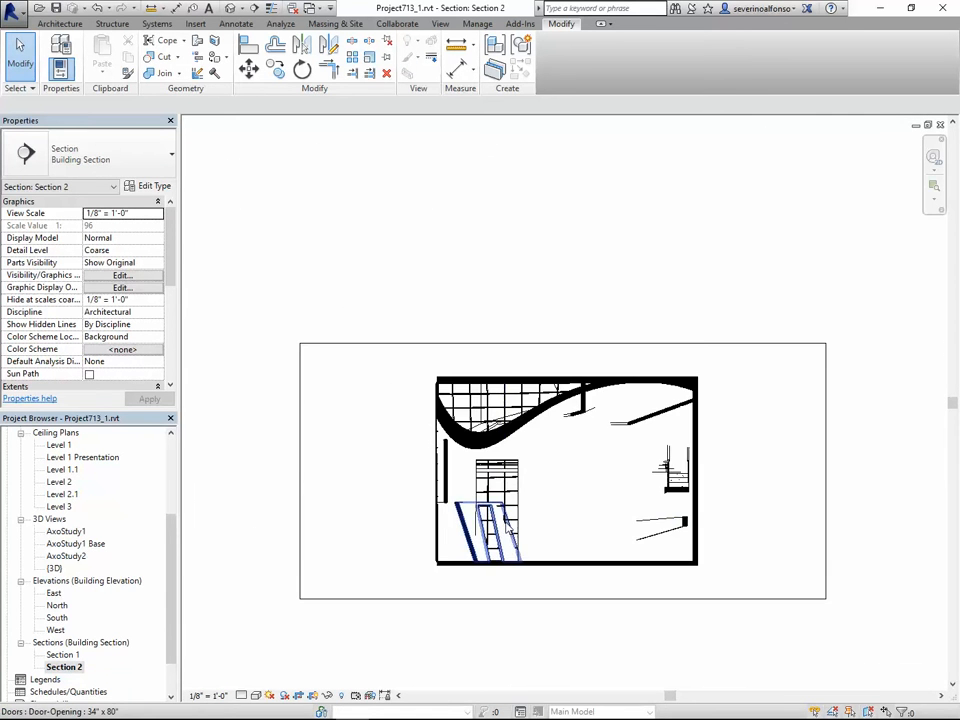
pyautogui.scroll(-2, 566, 548)
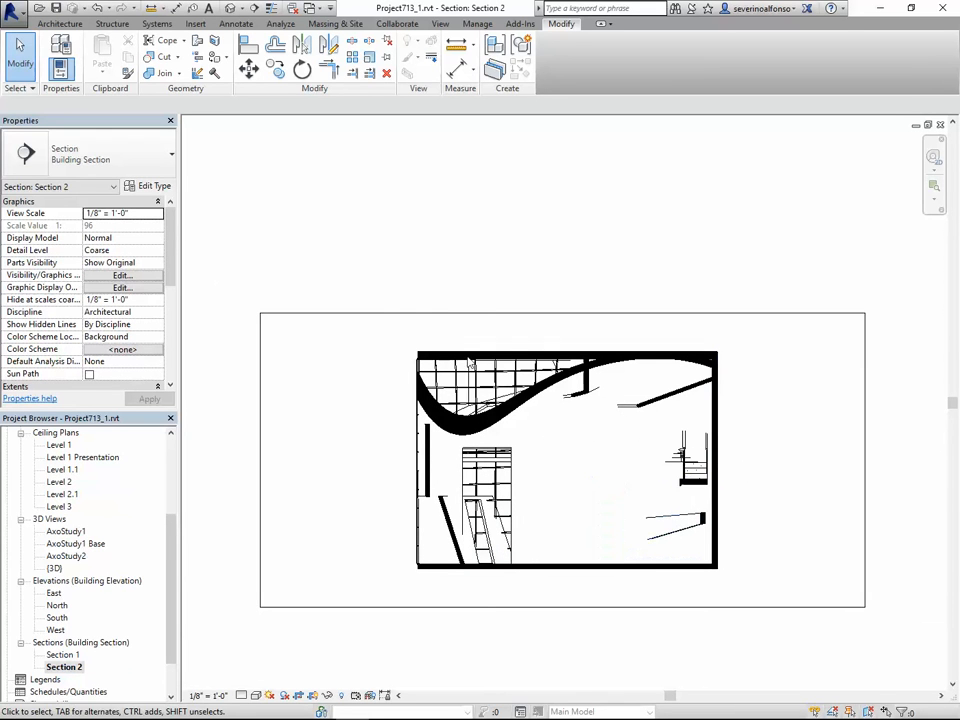
pyautogui.click(313, 698)
# Step: Flip the viewing direction of the Section 2 line in the Level 1 floor plan and reopen its section view
pyautogui.scroll(5, 78, 487)
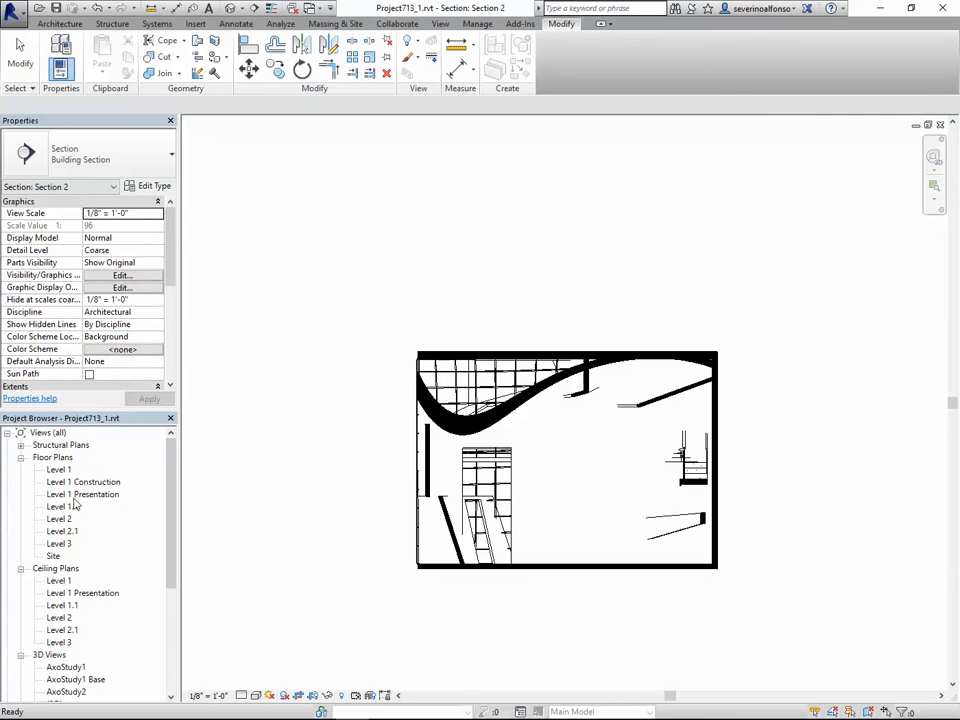
pyautogui.doubleClick(58, 470)
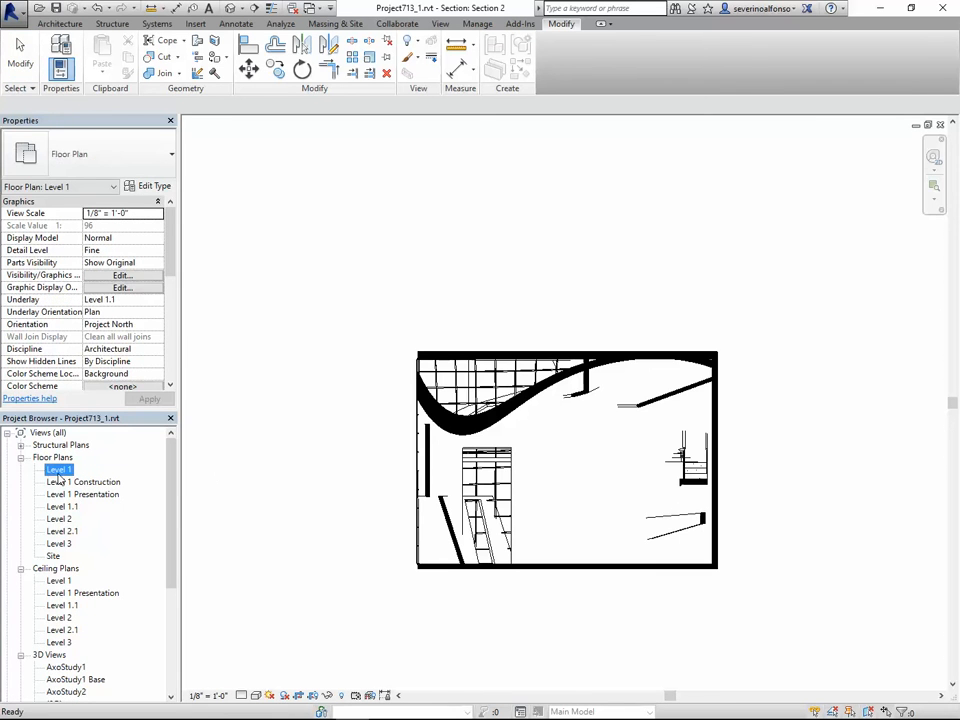
pyautogui.click(691, 394)
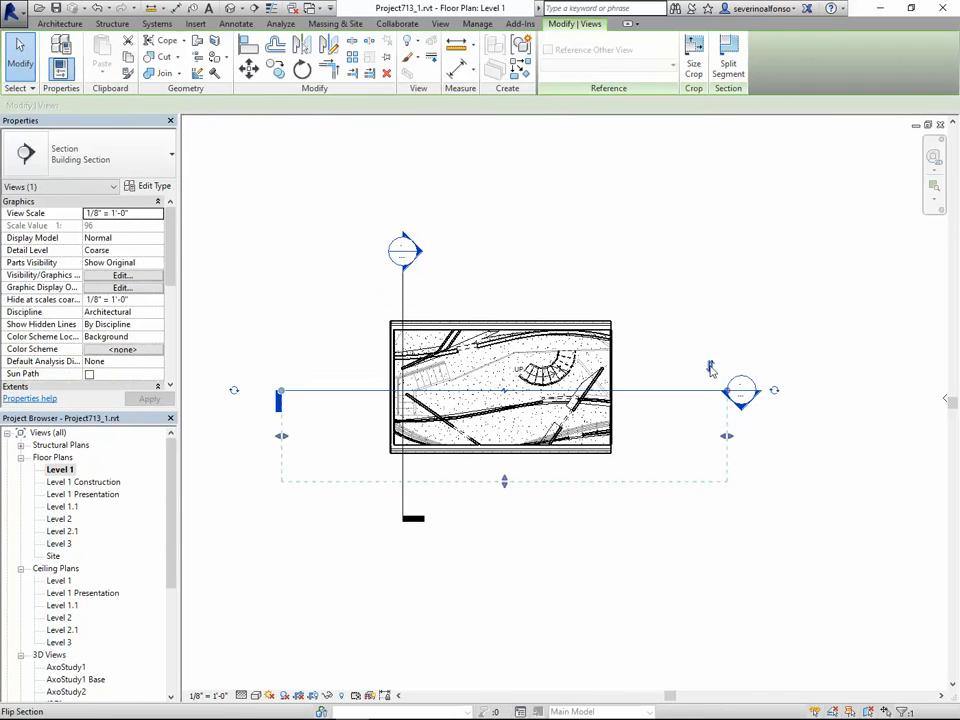
pyautogui.click(711, 368)
pyautogui.click(708, 505)
pyautogui.doubleClick(742, 388)
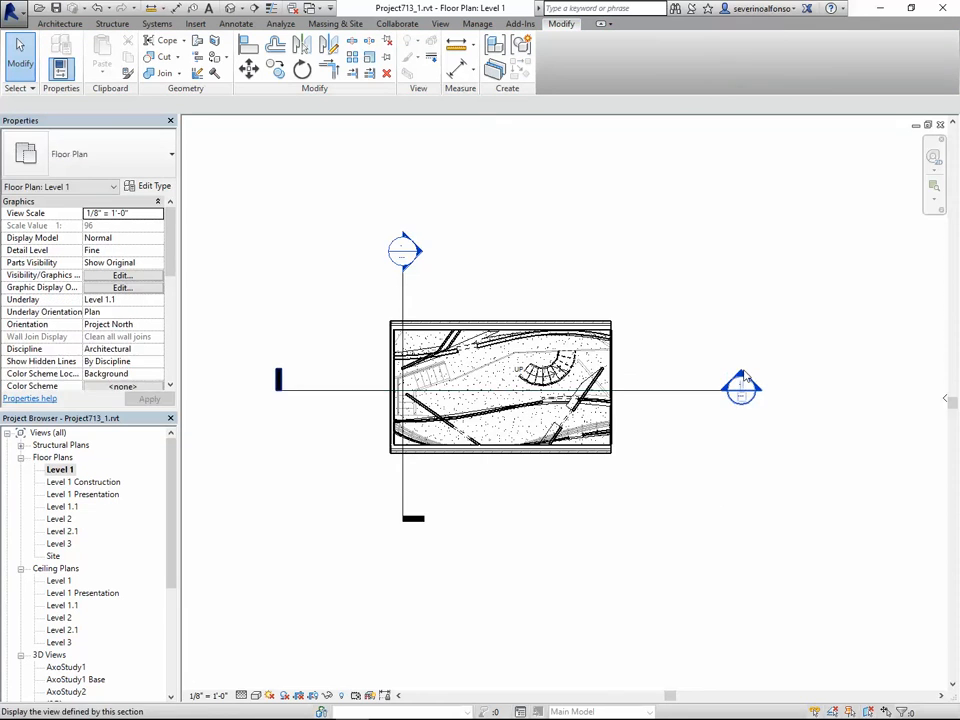
pyautogui.scroll(1, 617, 618)
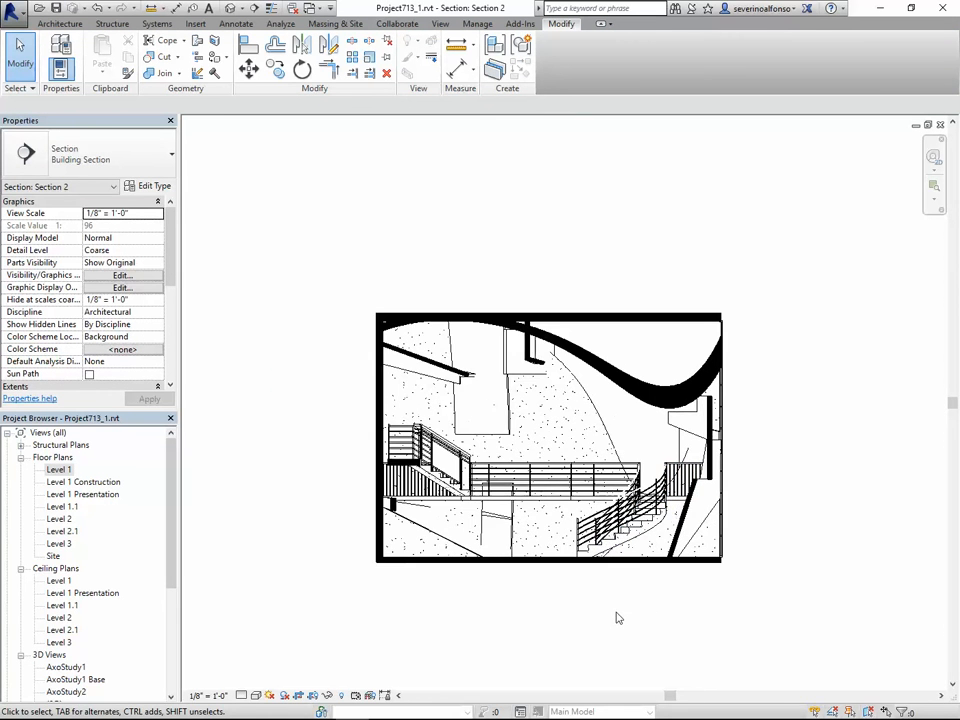
# Step: Join the box-shaped element below the curved roof with the Generic - 6" Concrete wall behind it in Section 2
pyautogui.scroll(2, 548, 320)
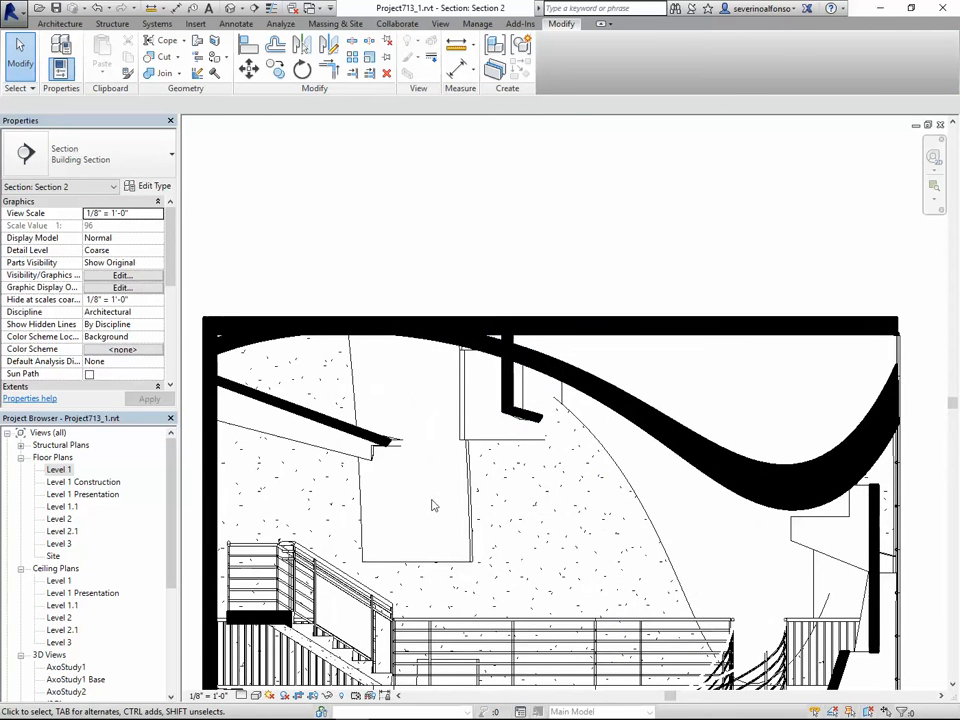
pyautogui.scroll(4, 514, 461)
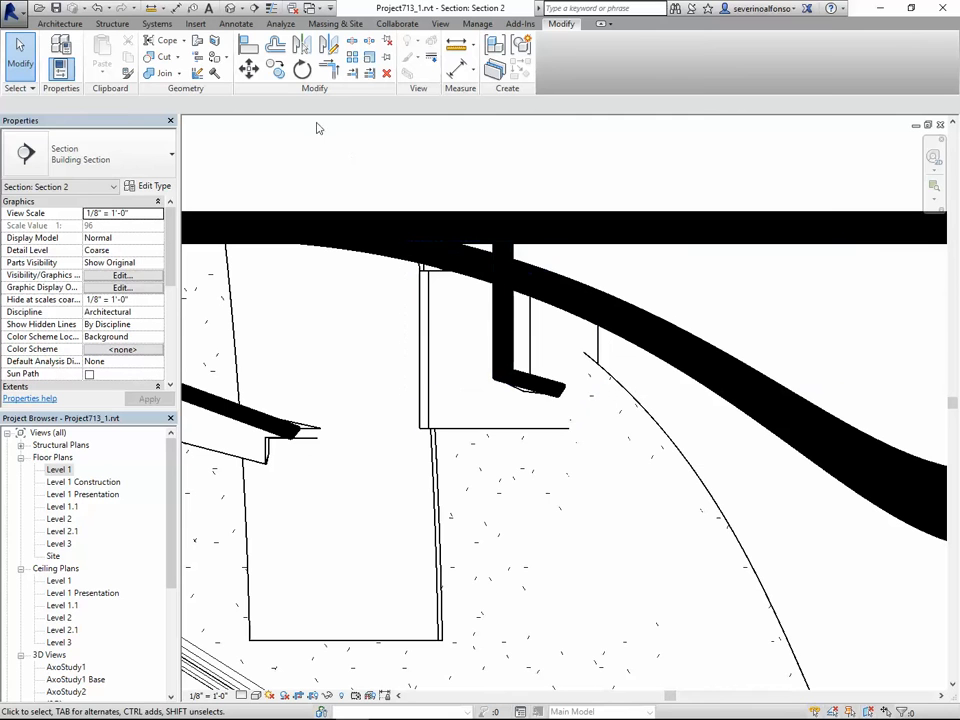
pyautogui.click(166, 74)
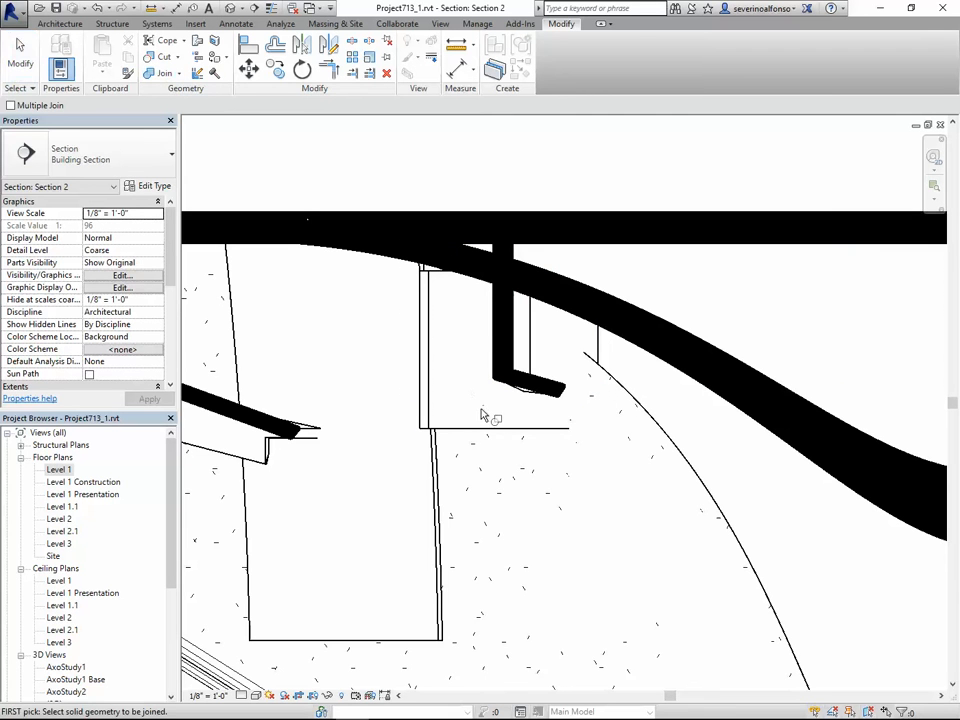
pyautogui.click(483, 430)
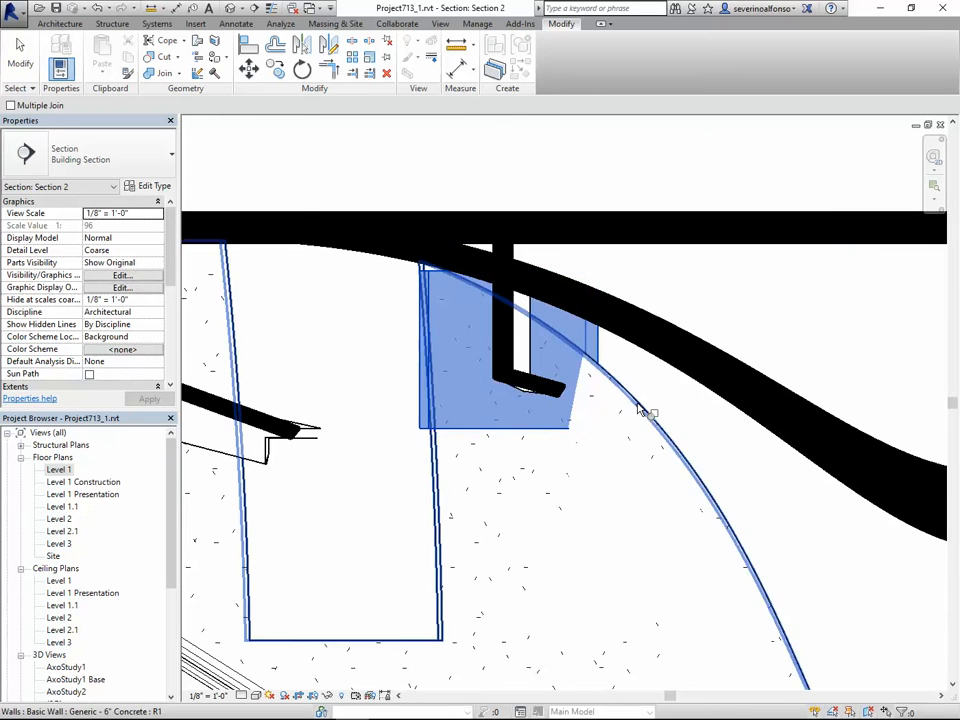
pyautogui.click(640, 410)
pyautogui.scroll(-5, 652, 418)
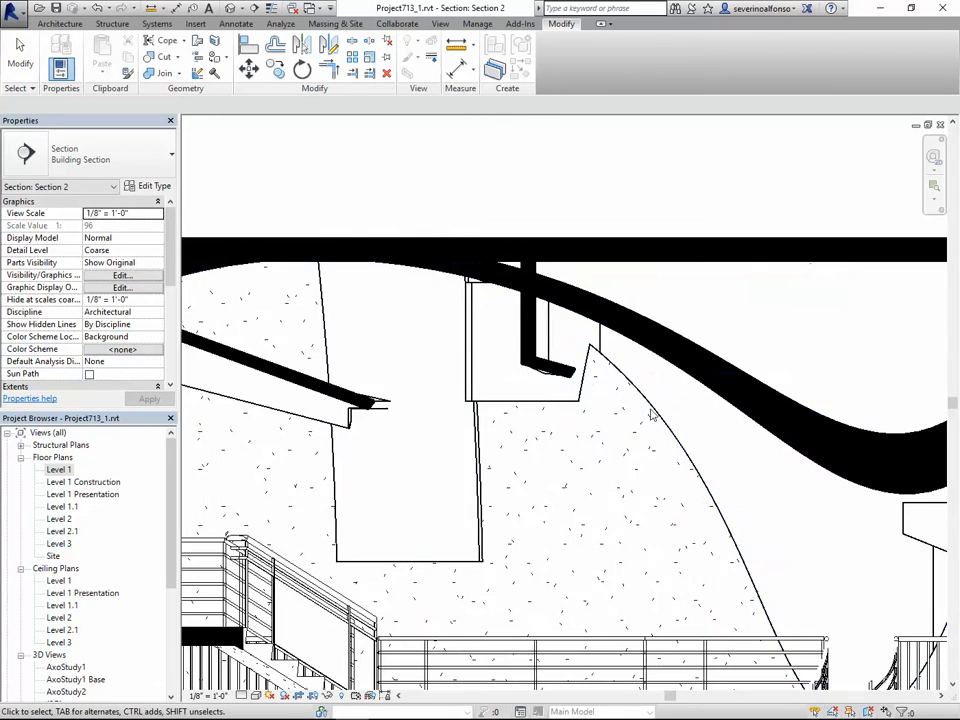
pyautogui.press('Escape')
pyautogui.scroll(-3, 581, 461)
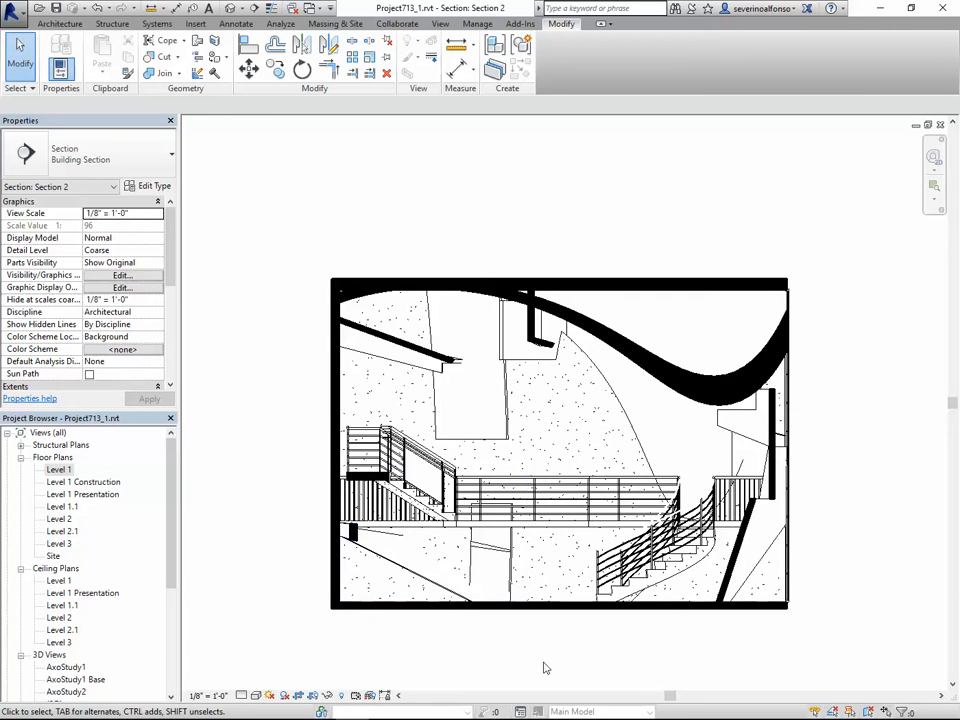
pyautogui.scroll(-1, 623, 643)
pyautogui.moveTo(640, 588); pyautogui.dragTo(594, 547, button='middle')
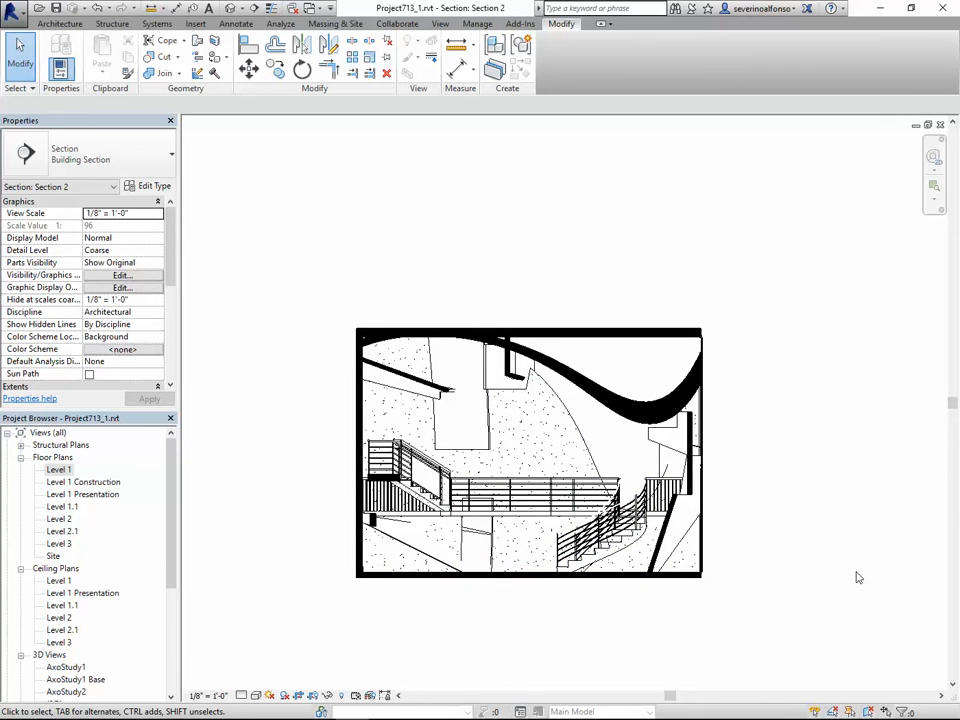
pyautogui.click(58, 469)
pyautogui.click(239, 470)
pyautogui.moveTo(285, 551); pyautogui.dragTo(276, 534, button='middle')
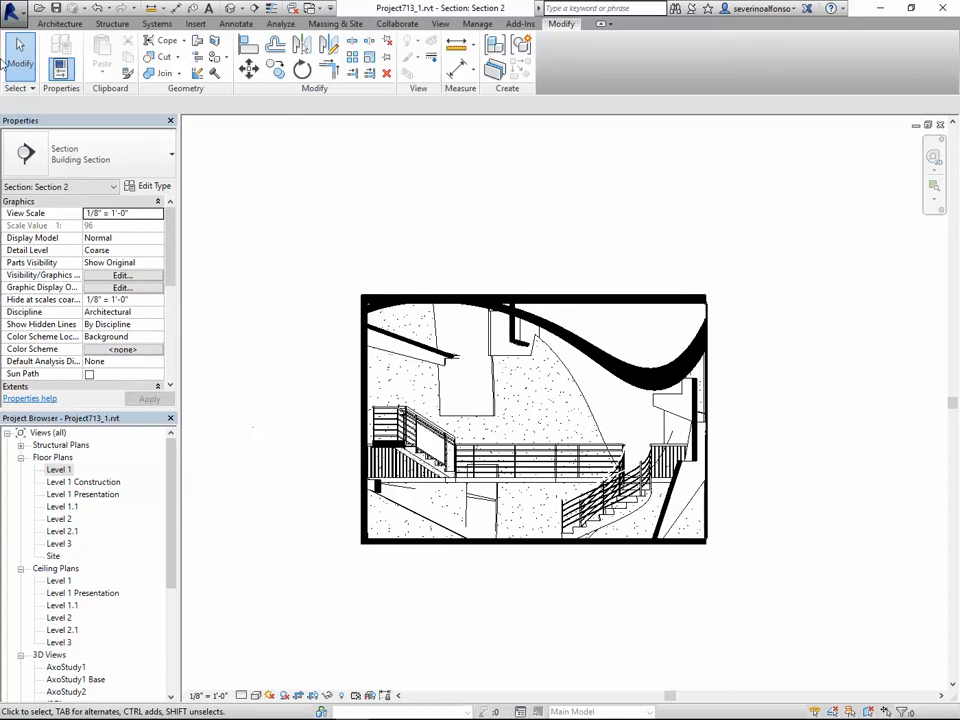
# Step: Open the print settings for the project and clear all views from the set of views and sheets to print
pyautogui.click(12, 10)
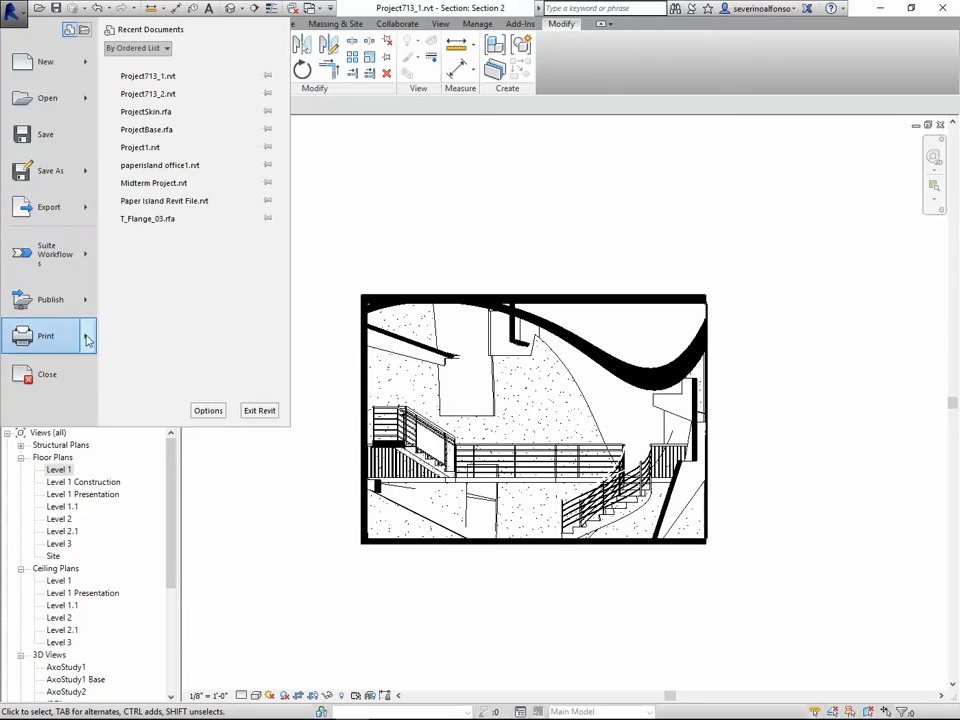
pyautogui.moveTo(87, 340)
pyautogui.click(173, 93)
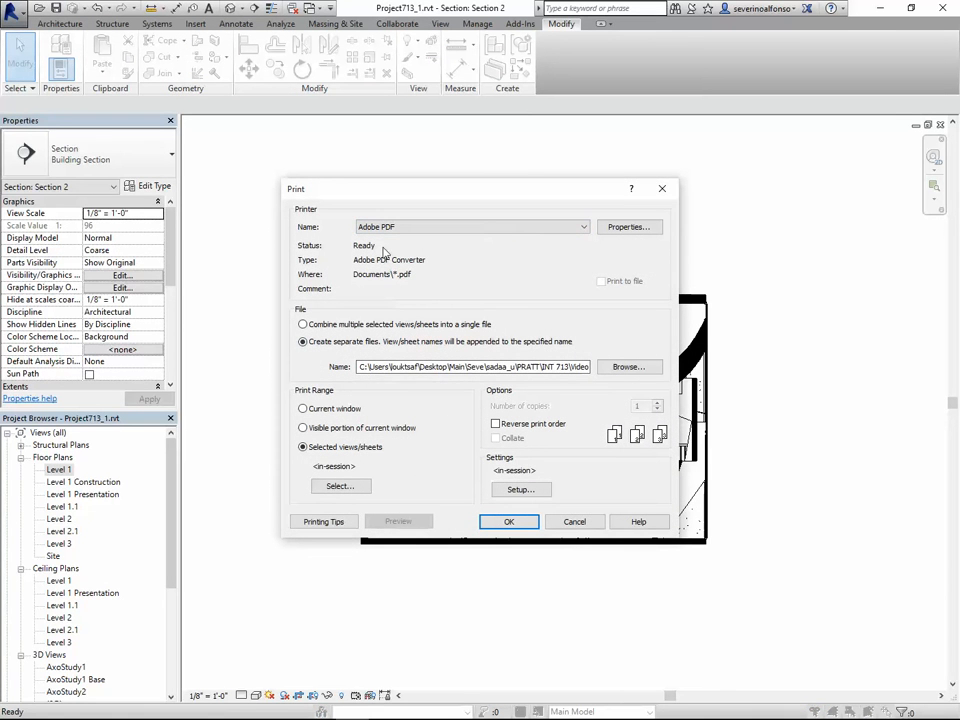
pyautogui.click(345, 487)
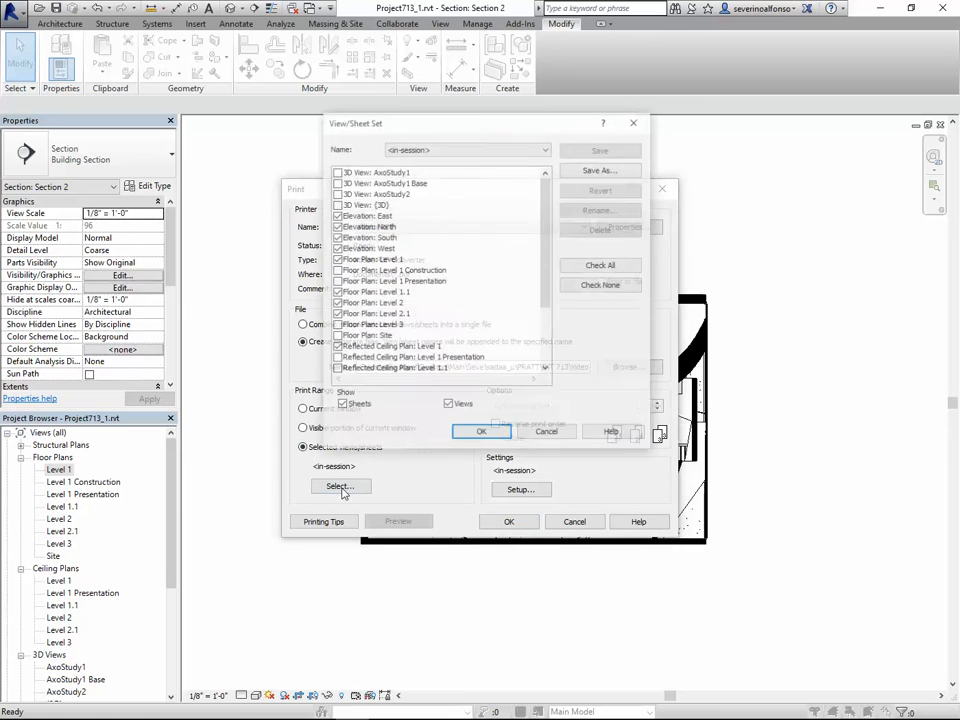
pyautogui.click(448, 406)
pyautogui.click(448, 406)
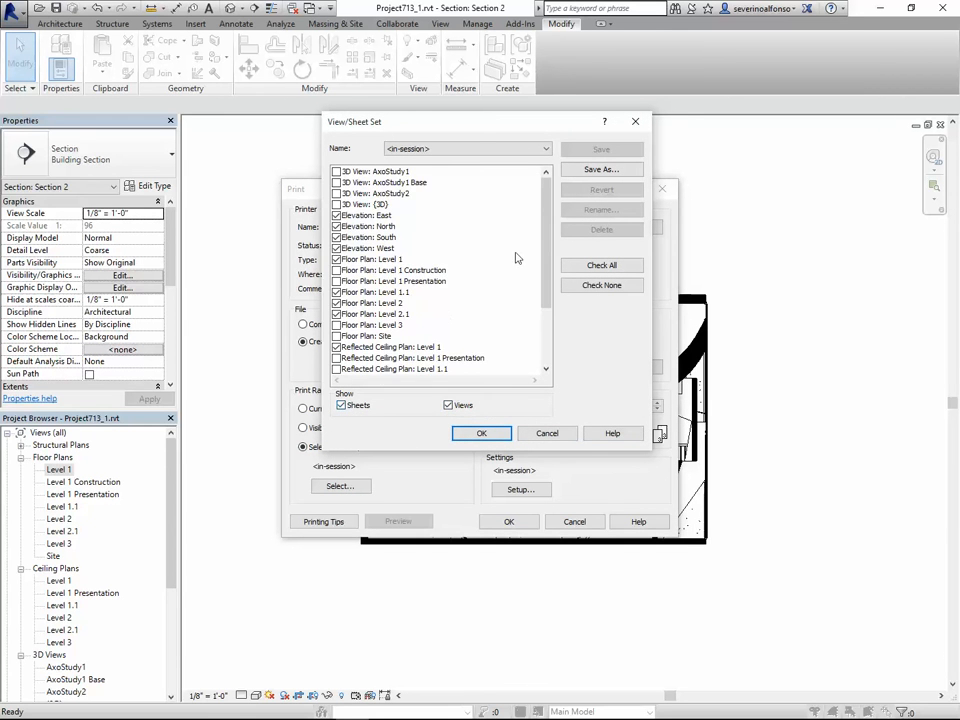
pyautogui.click(602, 285)
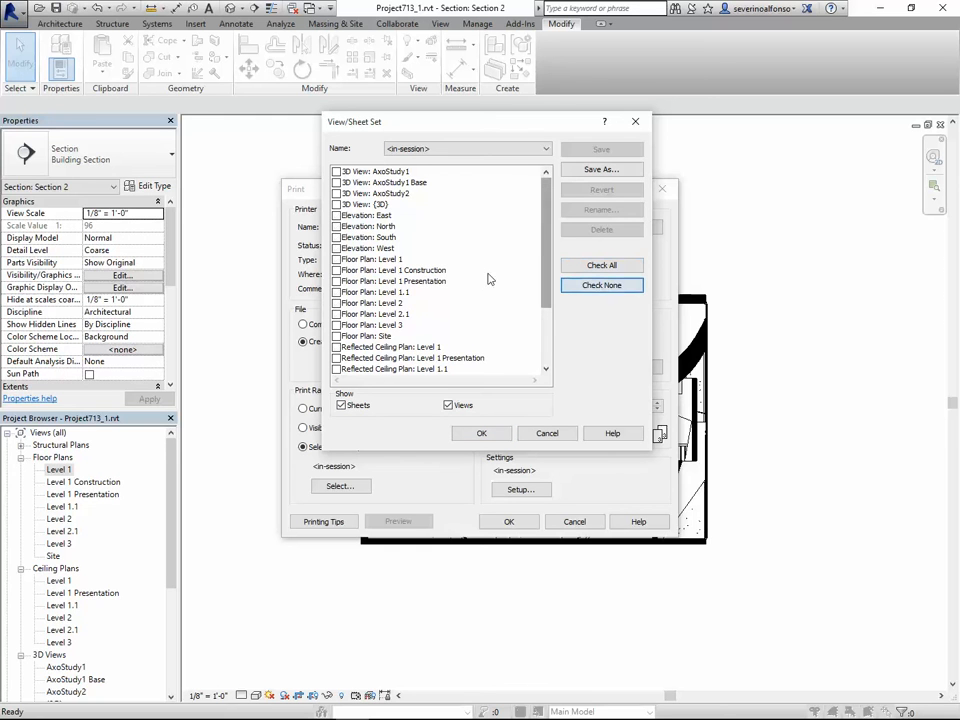
# Step: Choose the Level 1 Presentation floor plan, Section 2 and the AxoStudy2 3D view for printing, without saving the set for future sessions
pyautogui.click(336, 260)
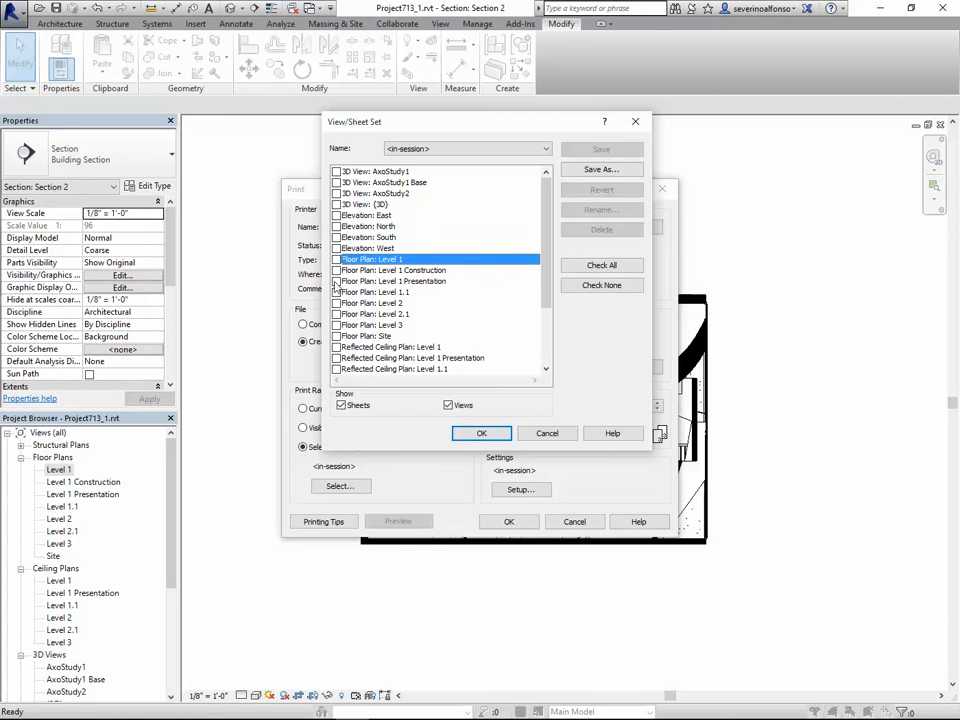
pyautogui.click(336, 281)
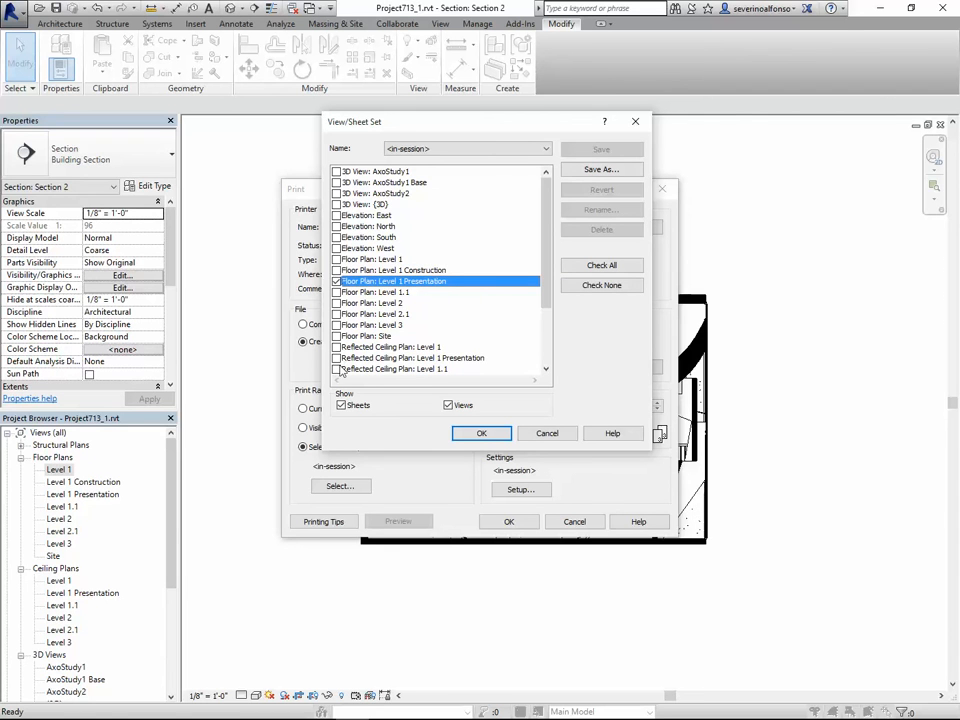
pyautogui.scroll(-3, 340, 372)
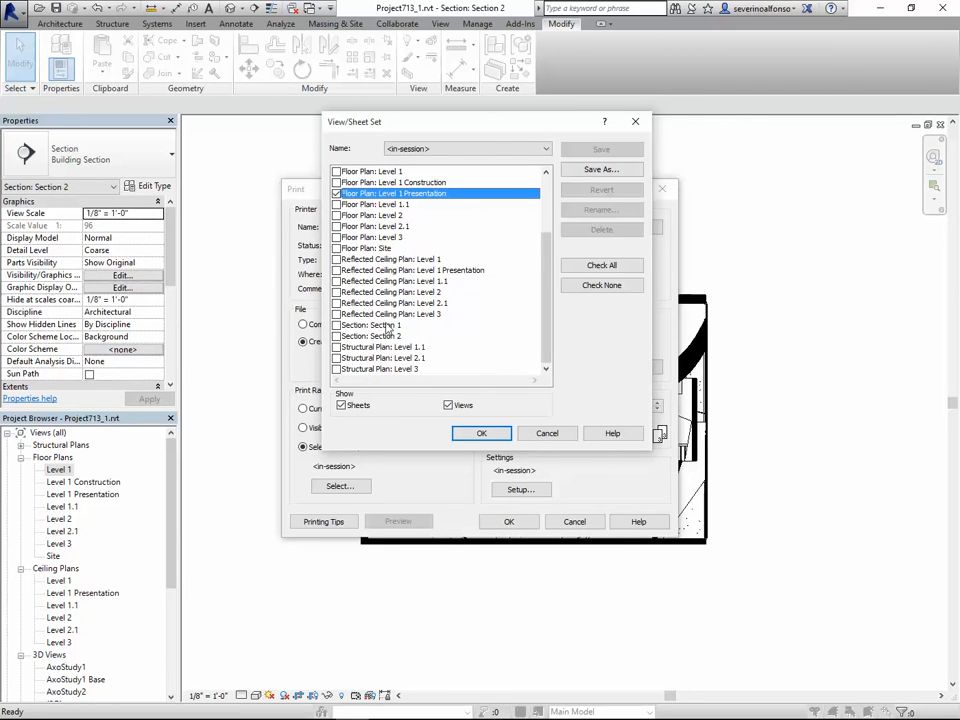
pyautogui.click(336, 340)
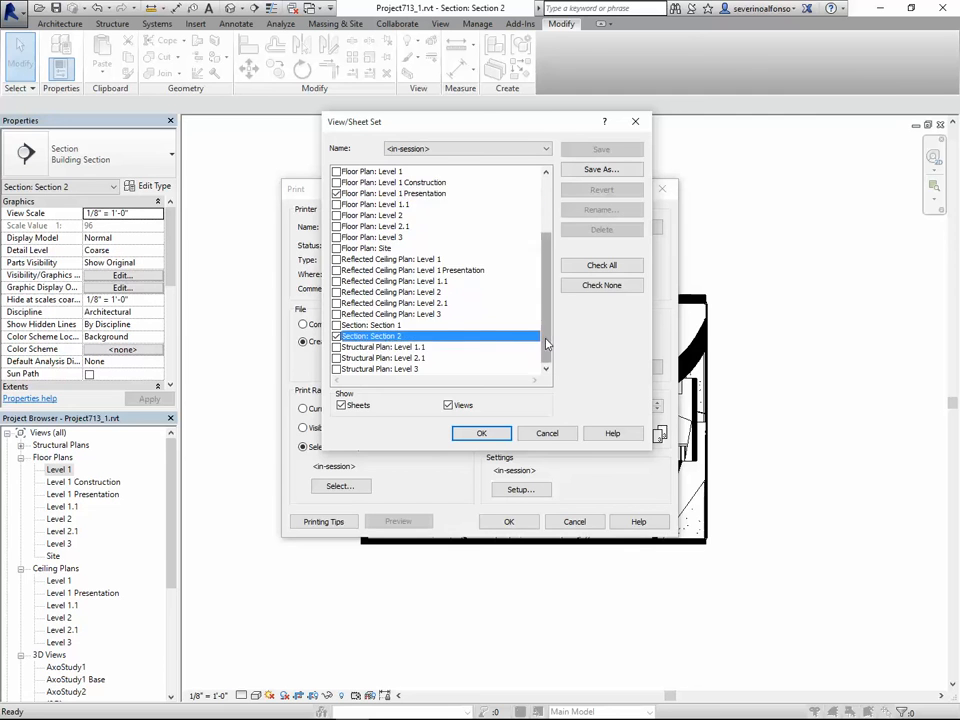
pyautogui.moveTo(546, 343); pyautogui.dragTo(550, 276)
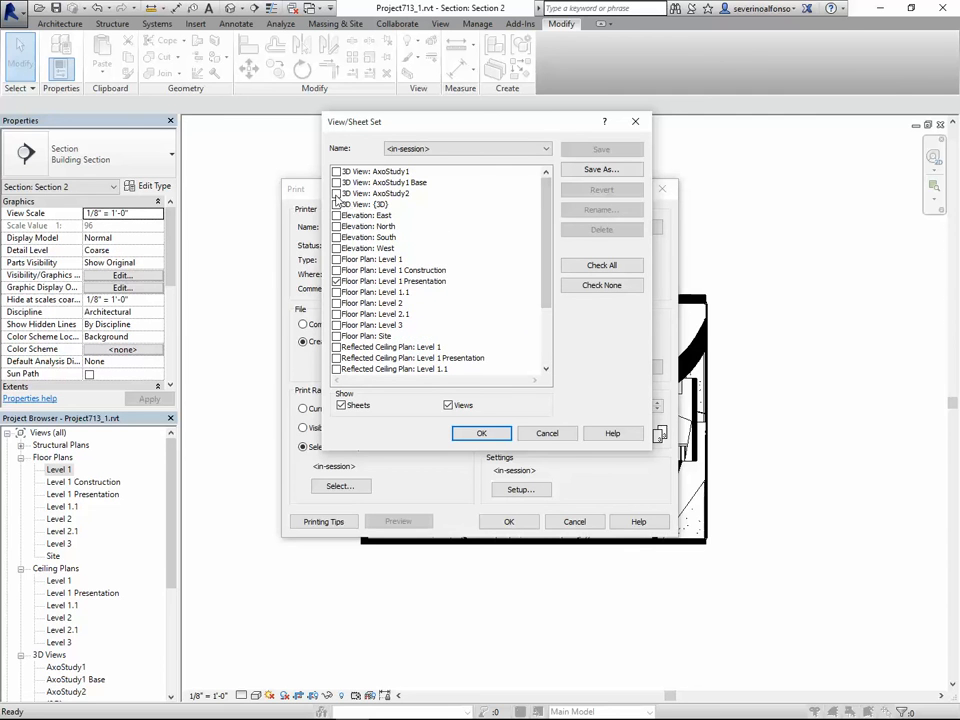
pyautogui.click(336, 194)
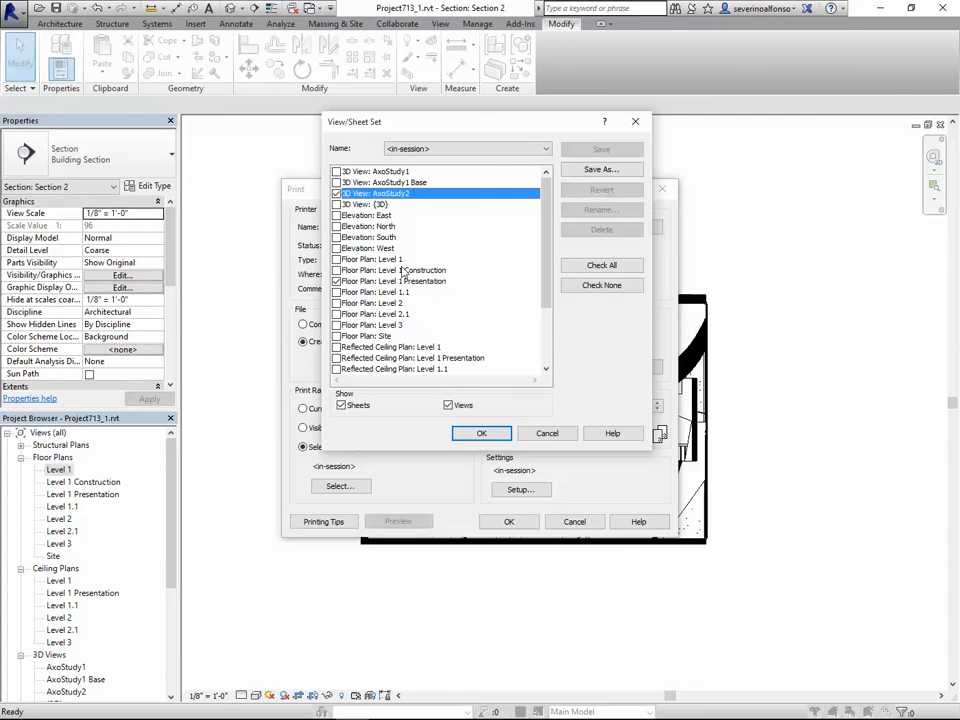
pyautogui.click(481, 433)
pyautogui.click(513, 375)
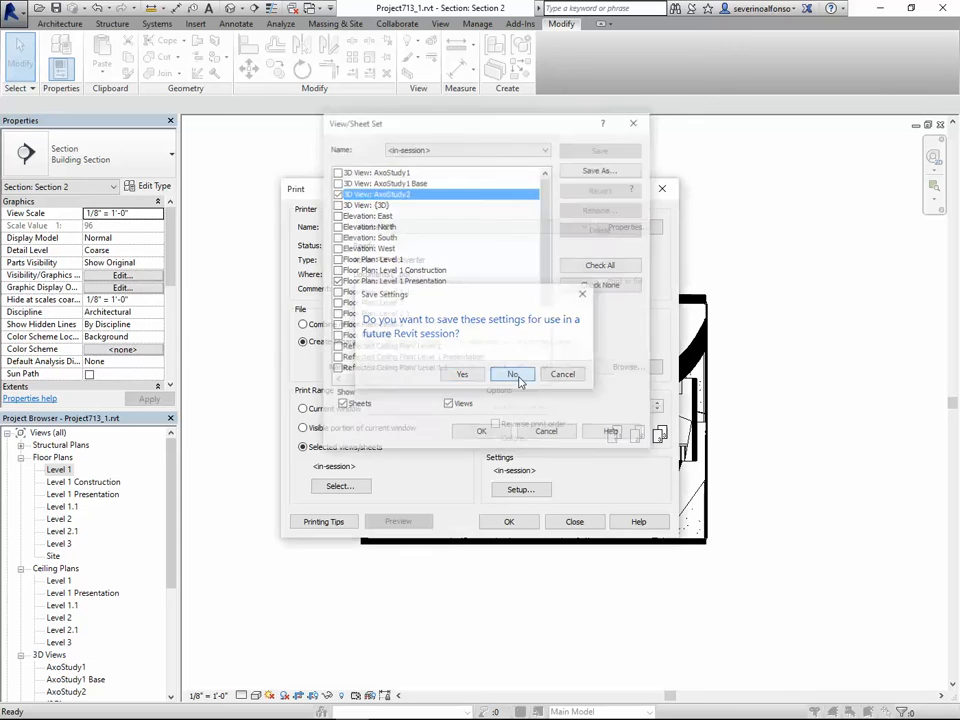
# Step: Set the paper placement to Center in the print setup, without saving the settings for future sessions
pyautogui.click(520, 490)
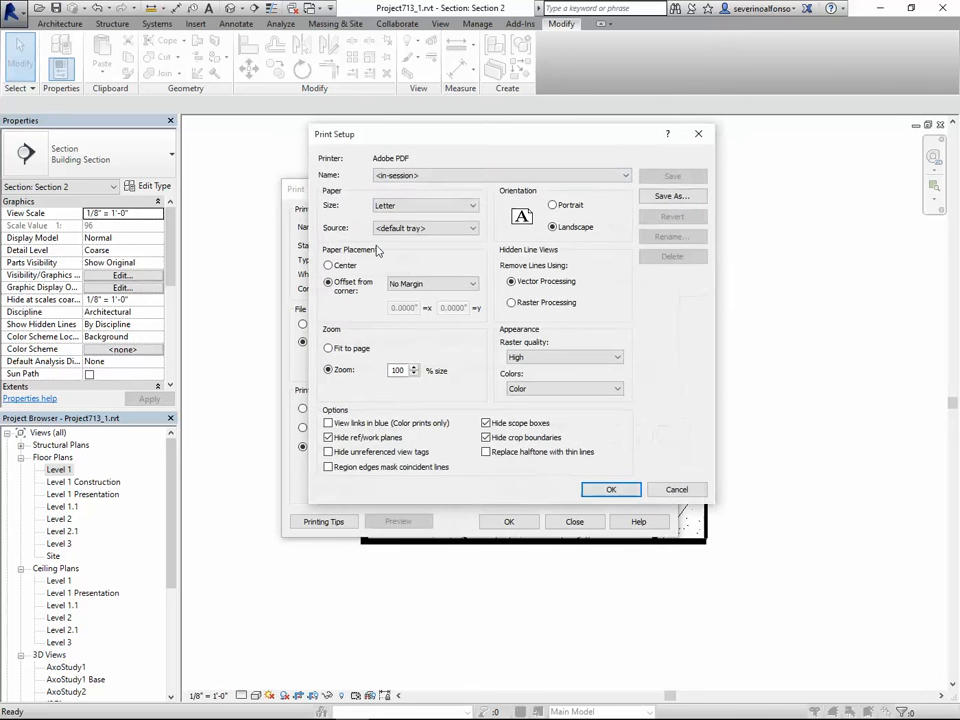
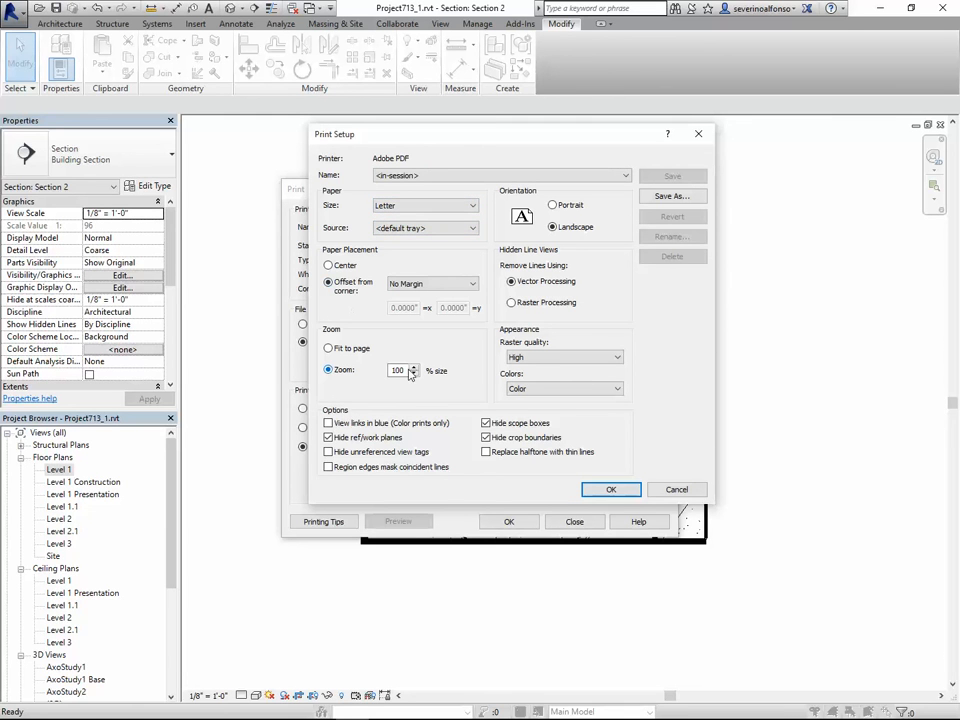
pyautogui.click(331, 268)
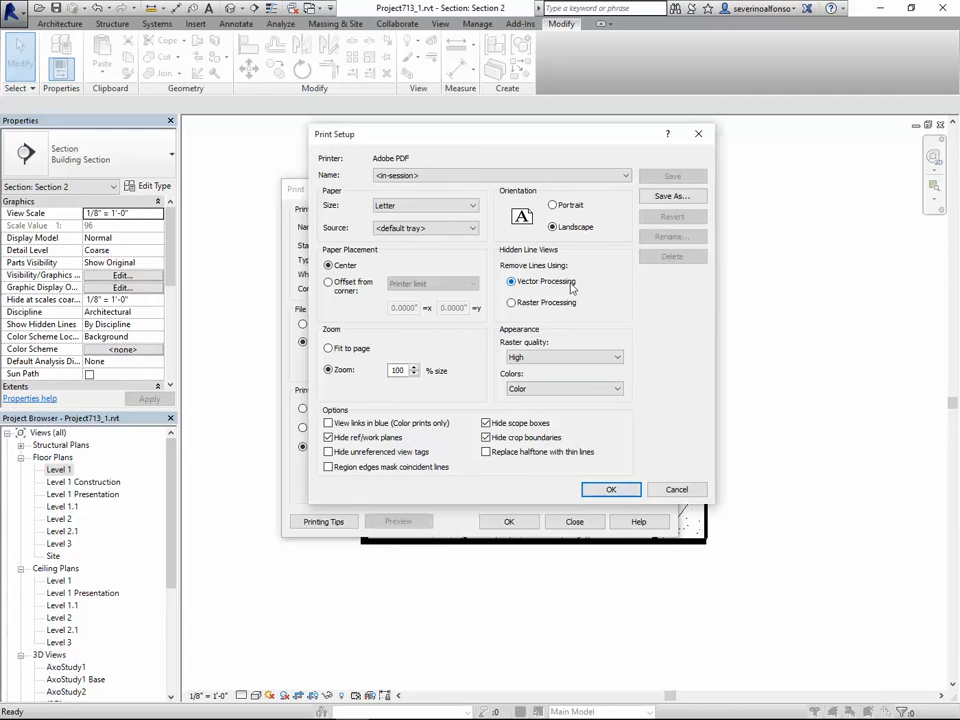
pyautogui.click(611, 489)
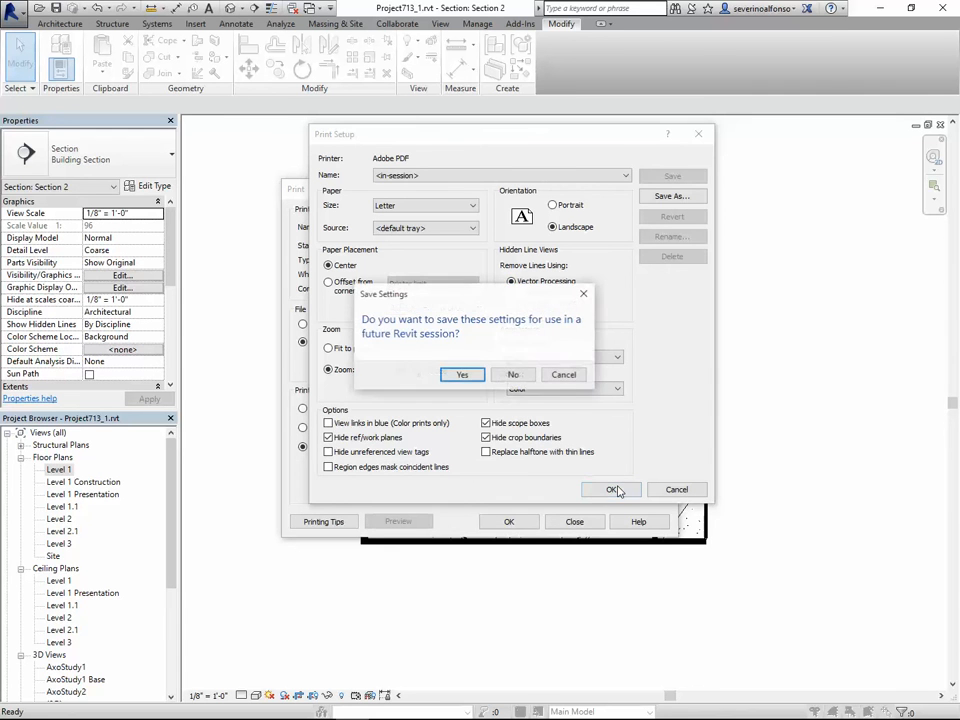
pyautogui.click(512, 376)
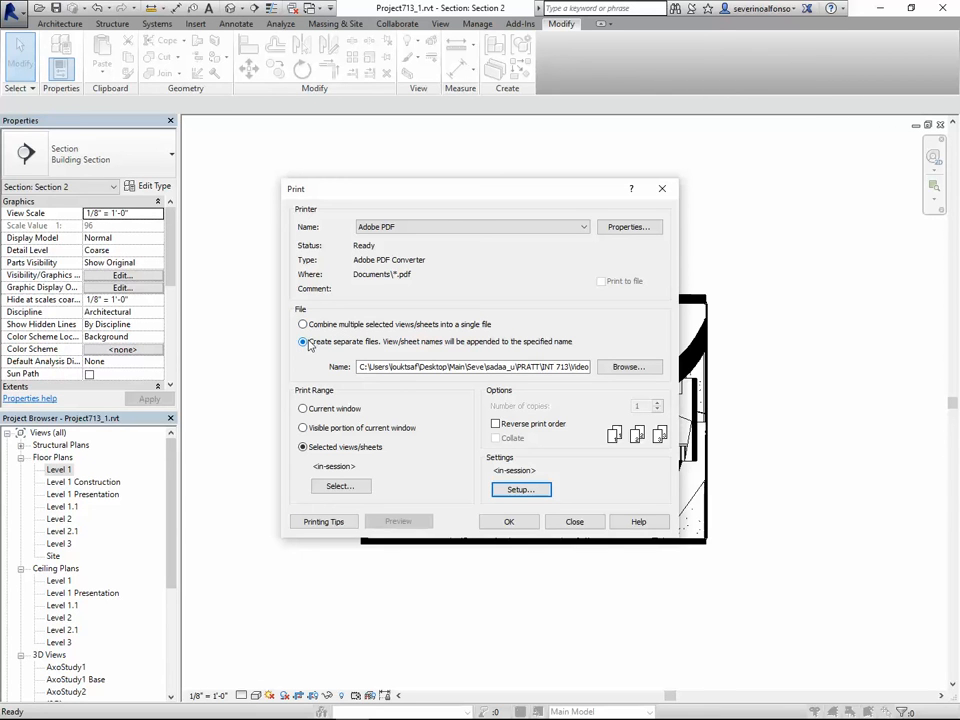
# Step: Start printing the selected views as separate PDF files and create a folder named Drawings in INT 713 for them
pyautogui.click(511, 522)
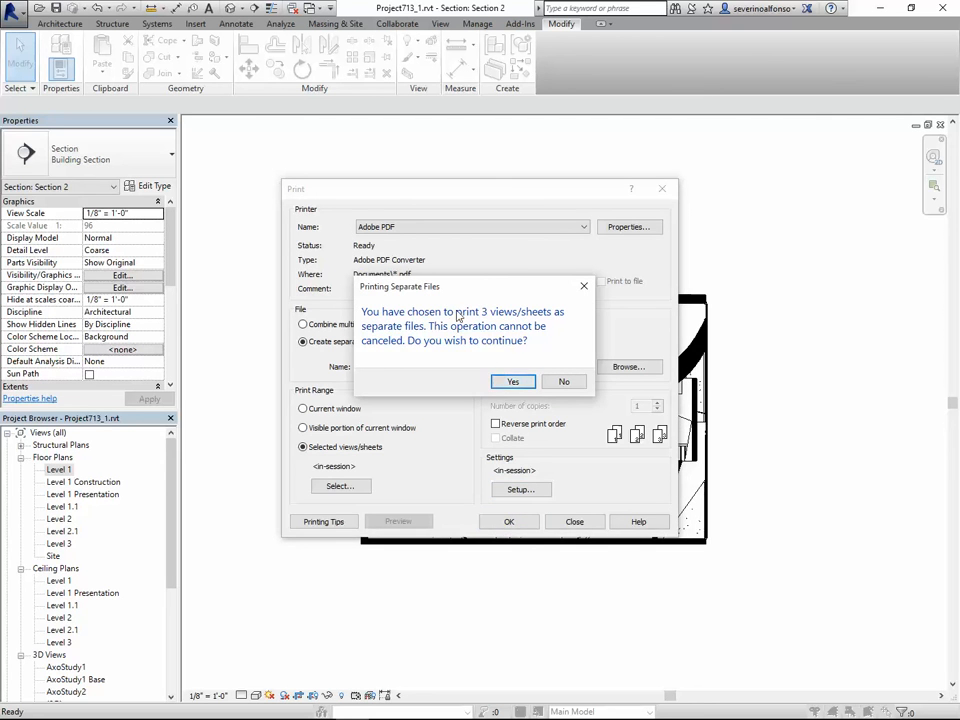
pyautogui.click(513, 383)
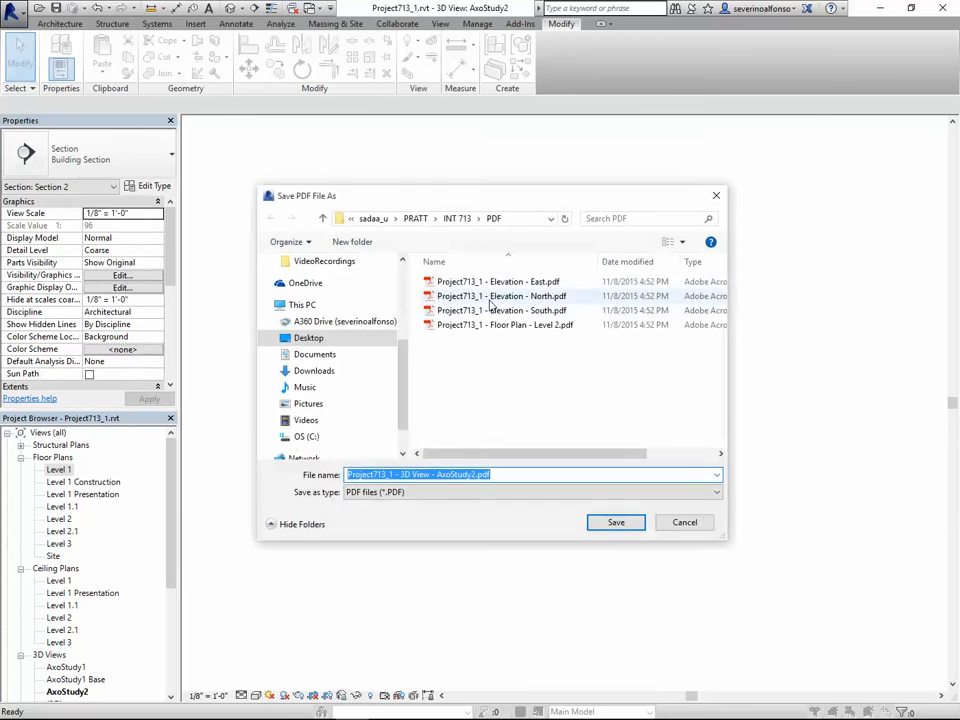
pyautogui.click(457, 218)
pyautogui.rightClick(479, 412)
pyautogui.moveTo(538, 586)
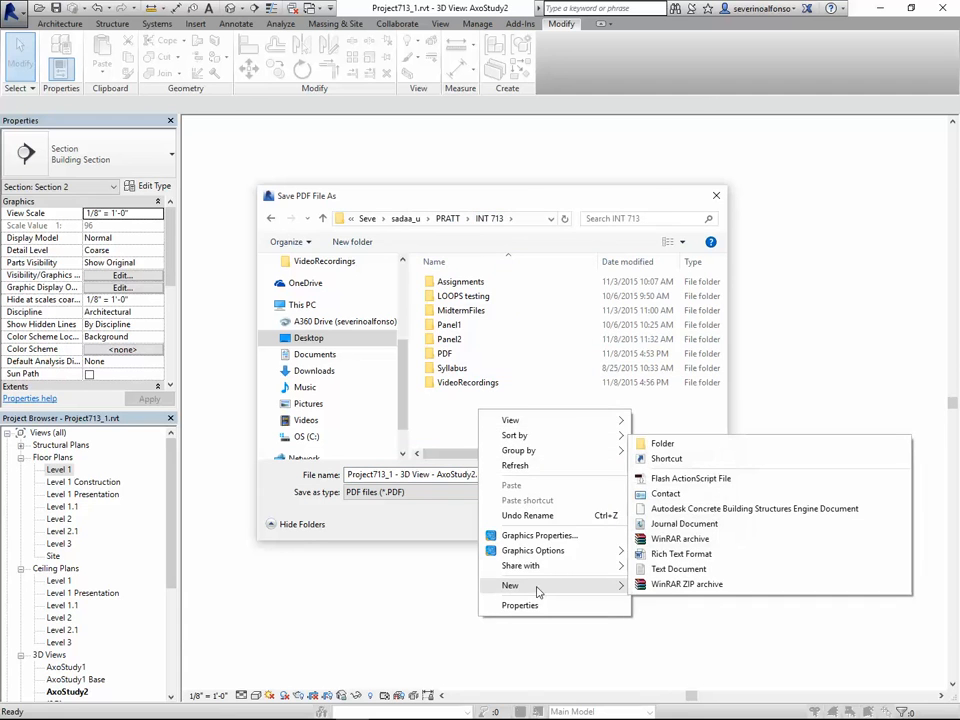
pyautogui.click(690, 444)
pyautogui.write('Dr')
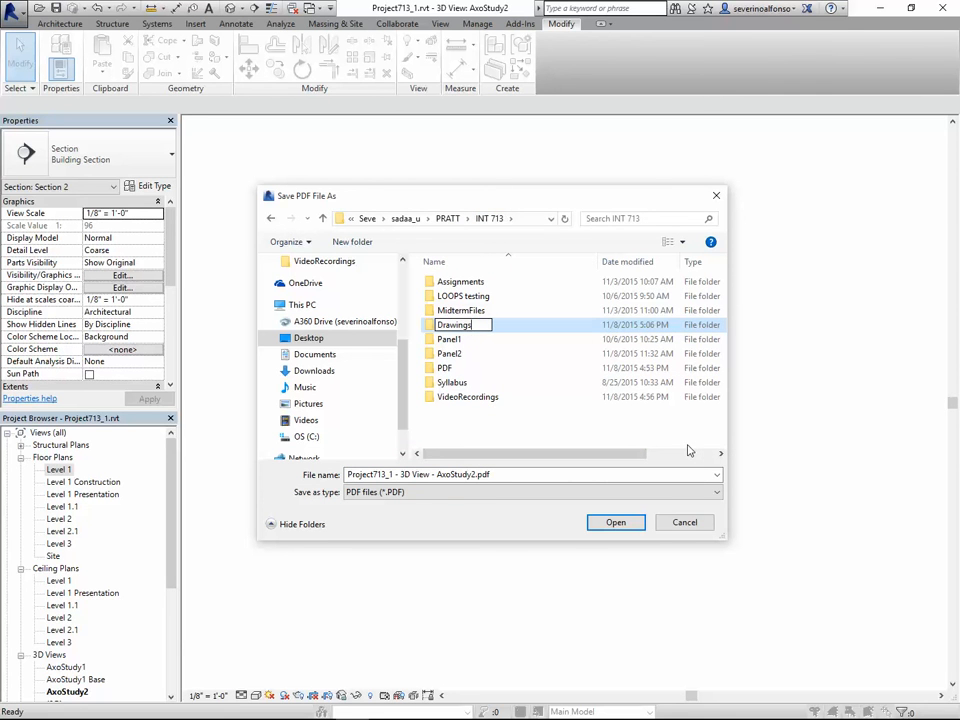
pyautogui.write('awings')
pyautogui.press('Return')
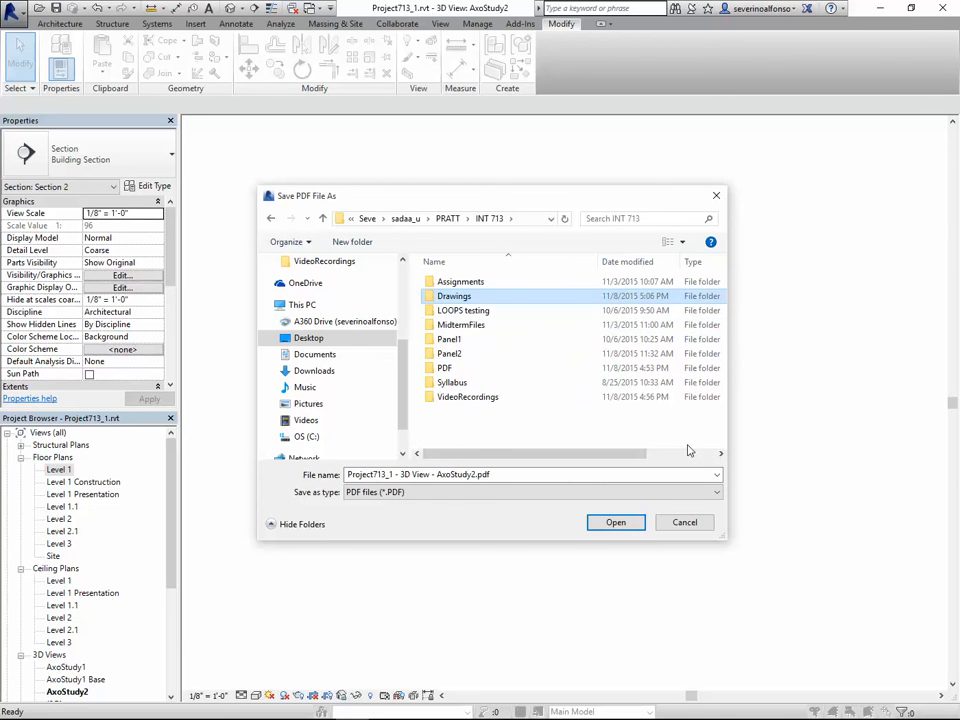
# Step: Save the AxoStudy2, Level 1 Presentation and Section 2 PDFs in the Drawings folder and close Adobe Acrobat Reader
pyautogui.doubleClick(458, 296)
pyautogui.click(617, 524)
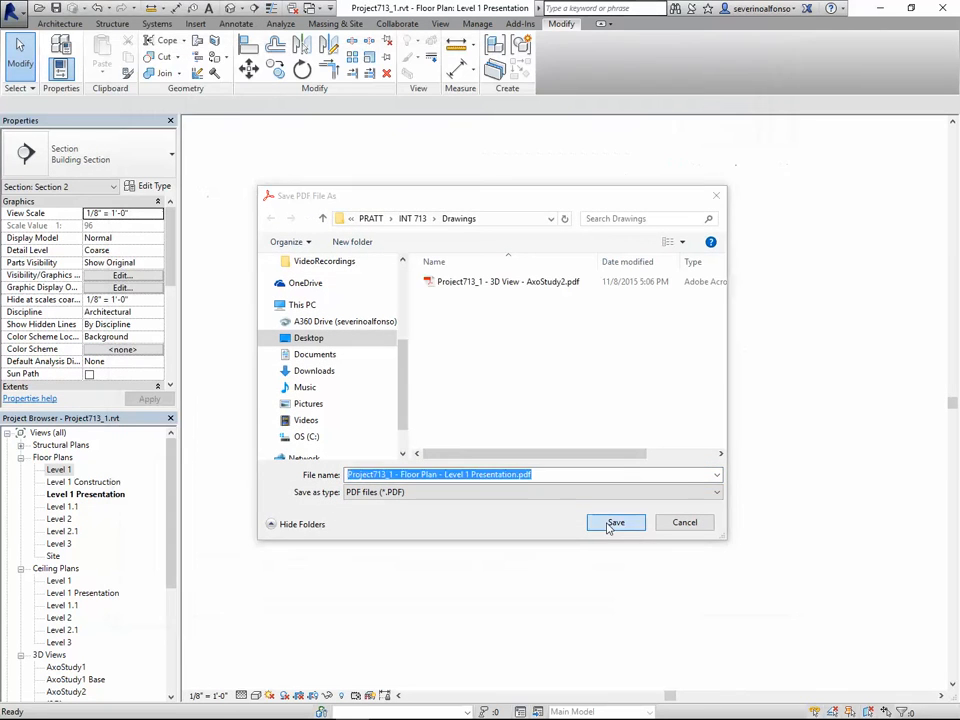
pyautogui.click(608, 523)
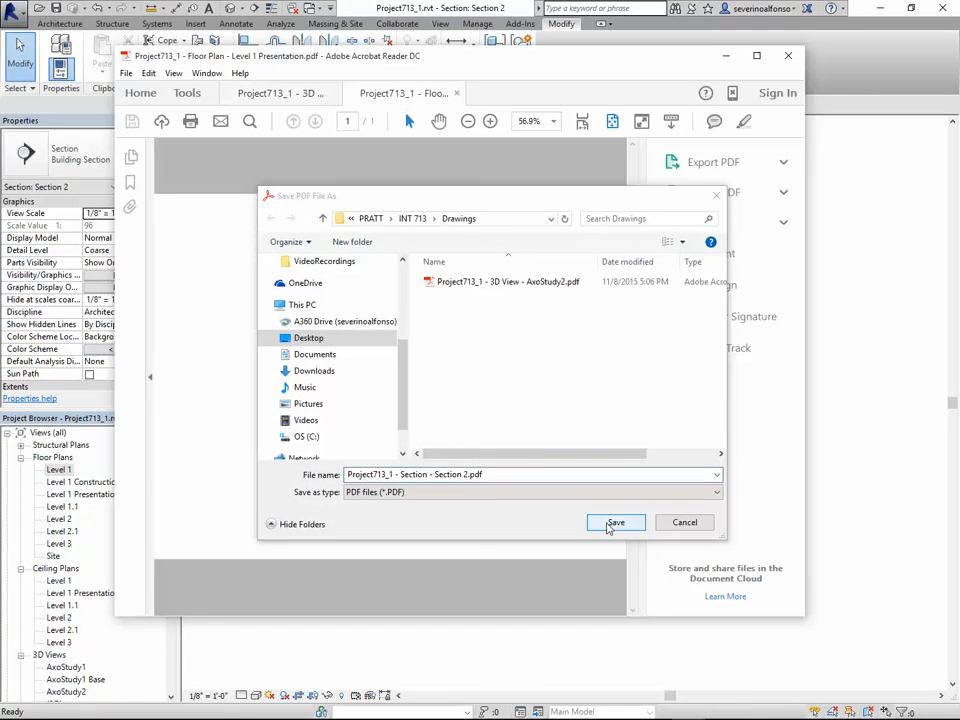
pyautogui.click(609, 524)
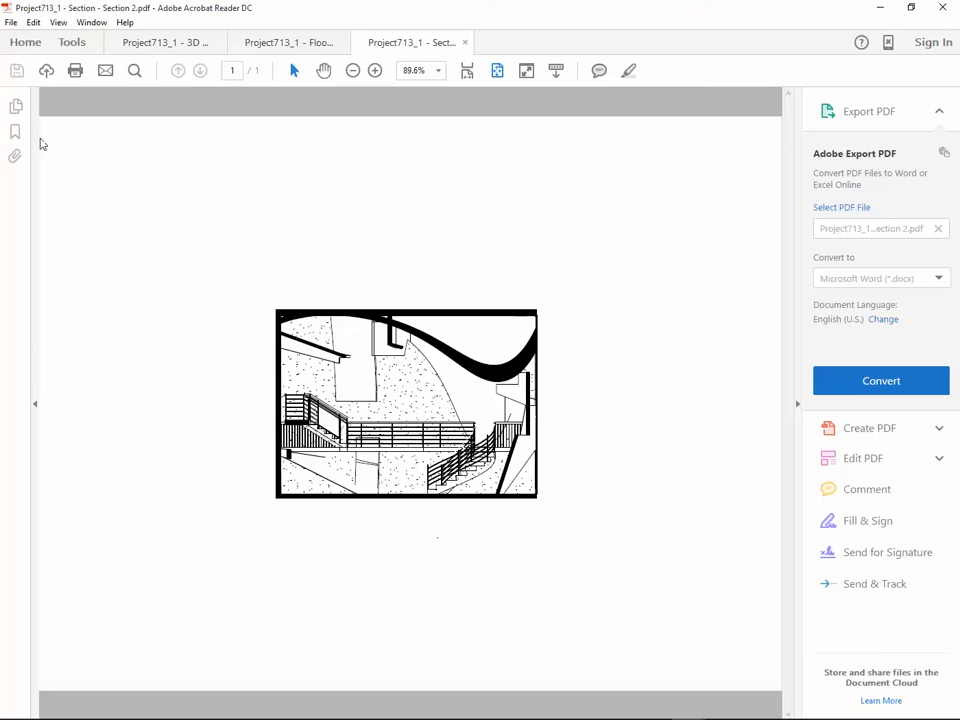
pyautogui.click(942, 7)
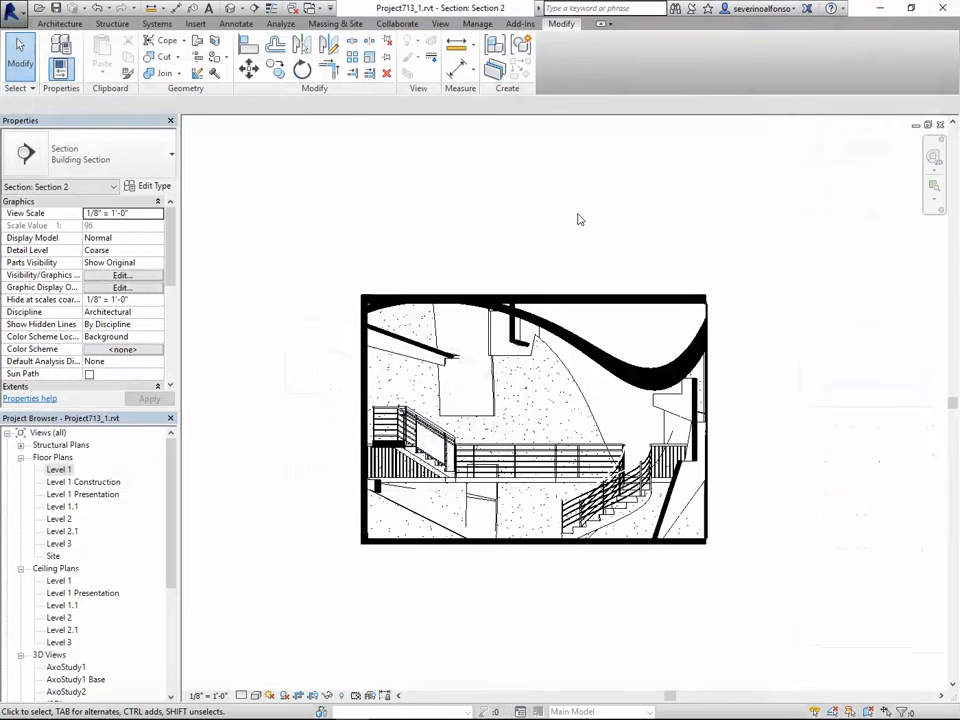
# Step: Switch to File Explorer and open the Drawings folder inside INT 713
pyautogui.moveTo(550, 715)
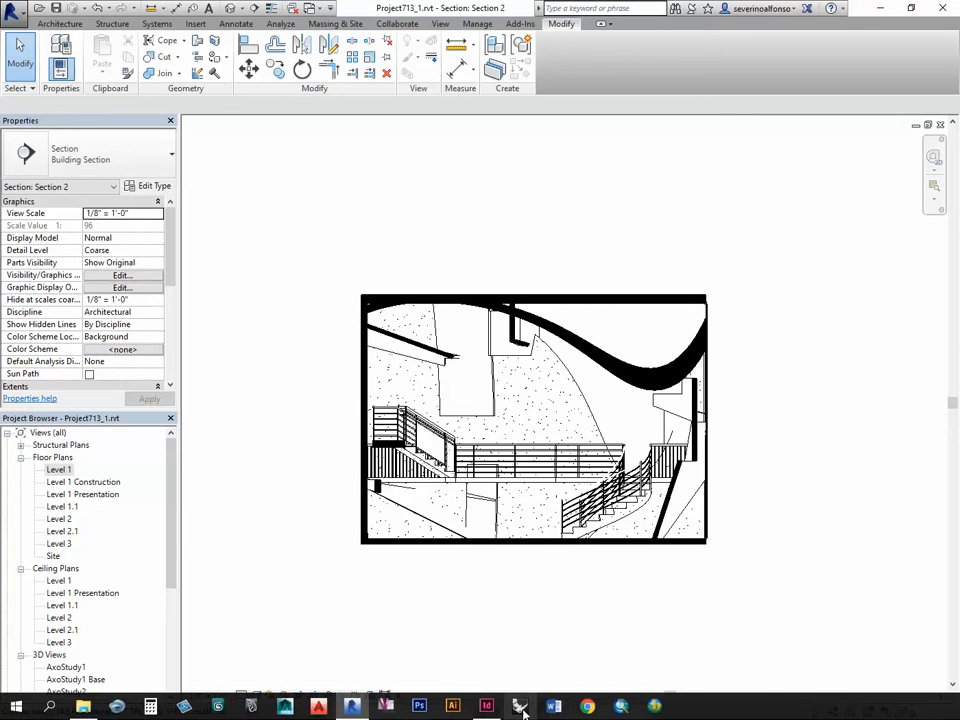
pyautogui.click(84, 707)
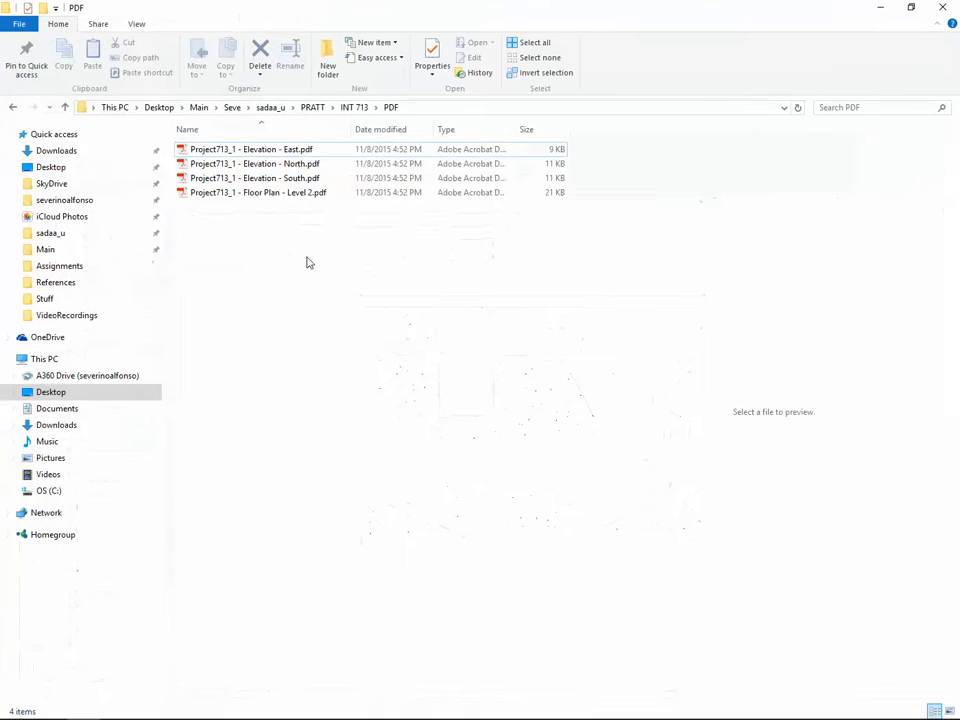
pyautogui.click(354, 107)
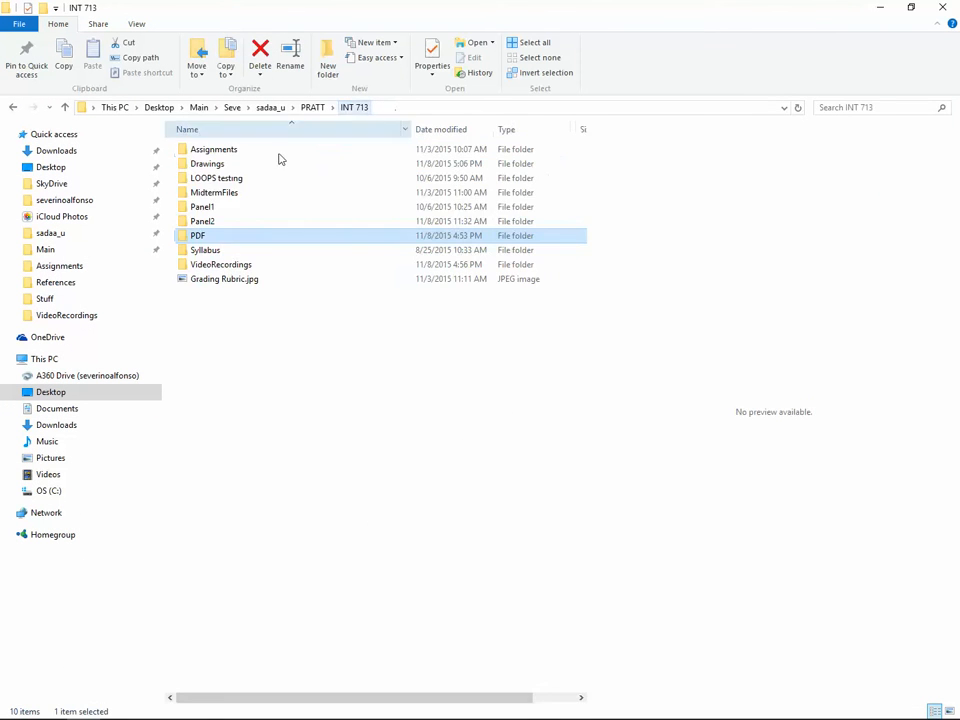
pyautogui.doubleClick(206, 164)
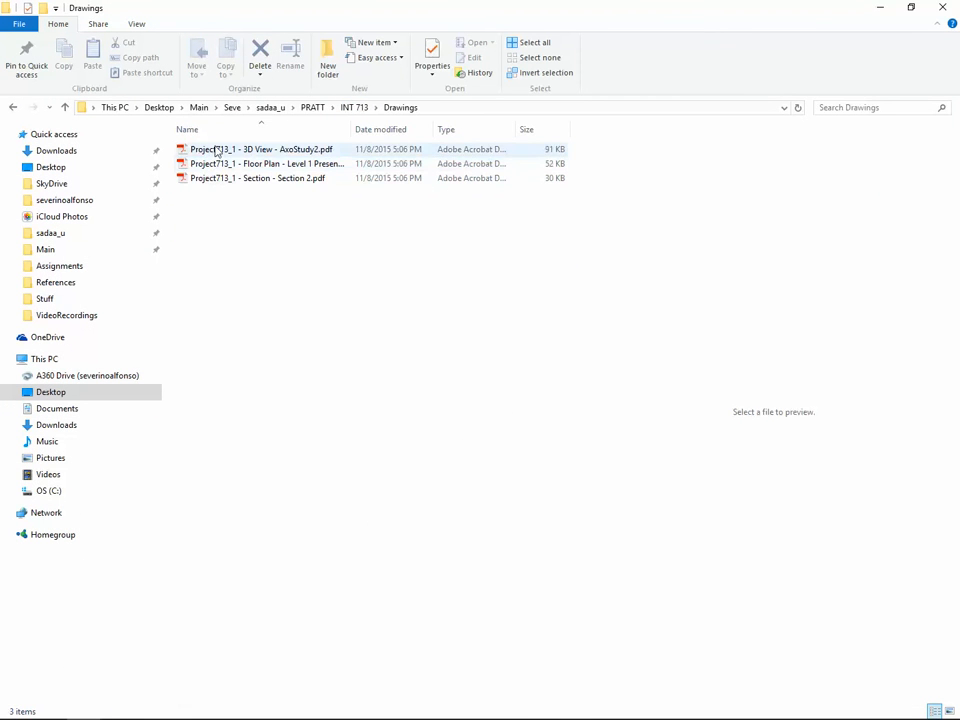
# Step: Preview the AxoStudy2, Level 1 Presentation and Section 2 PDFs in an enlarged preview area
pyautogui.click(216, 150)
pyautogui.moveTo(590, 202)
pyautogui.mouseDown()
pyautogui.moveTo(328, 195)
pyautogui.moveTo(367, 193)
pyautogui.mouseUp()
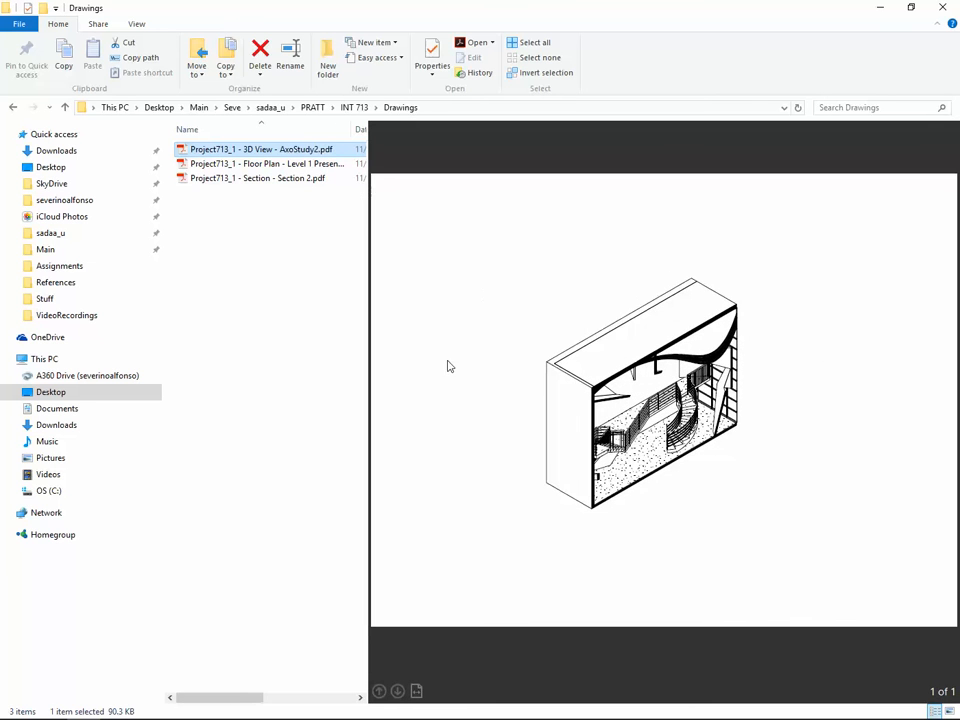
pyautogui.click(240, 168)
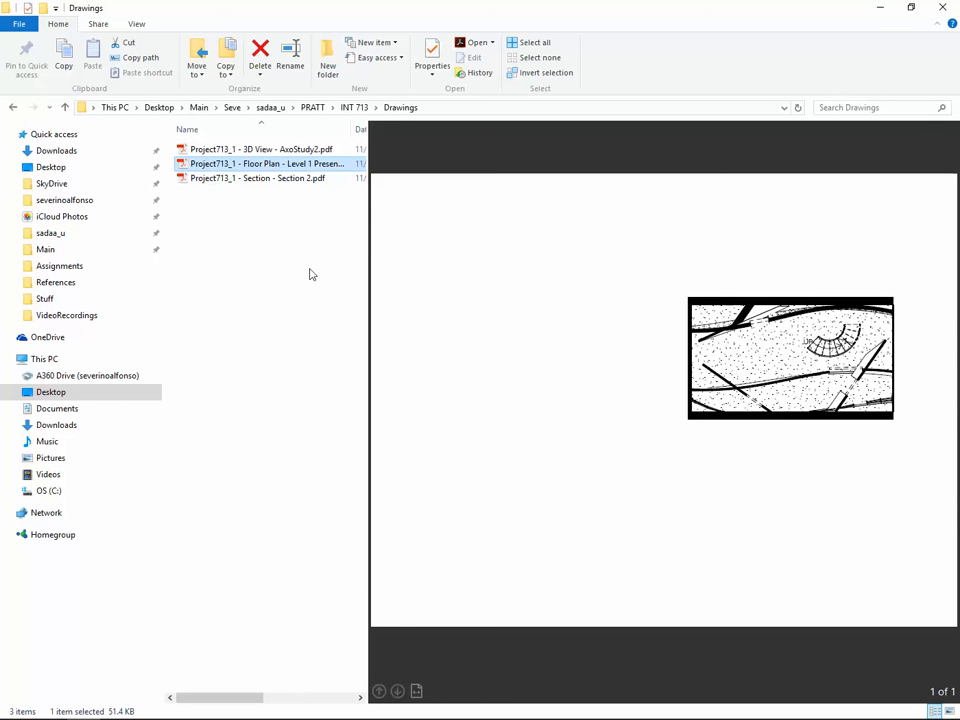
pyautogui.click(272, 180)
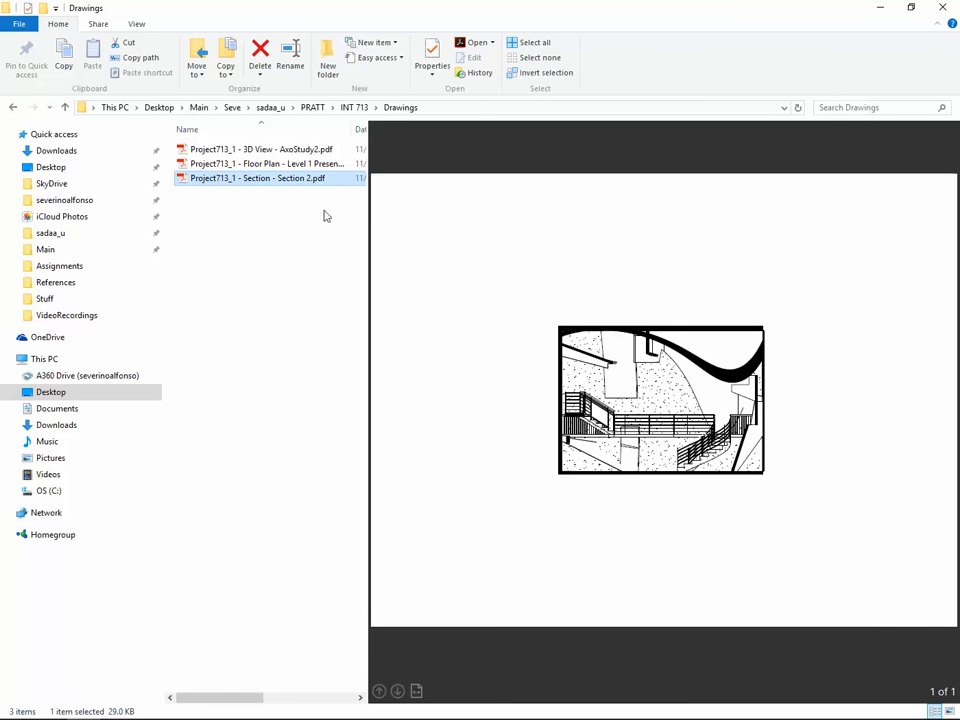
pyautogui.press('Up')
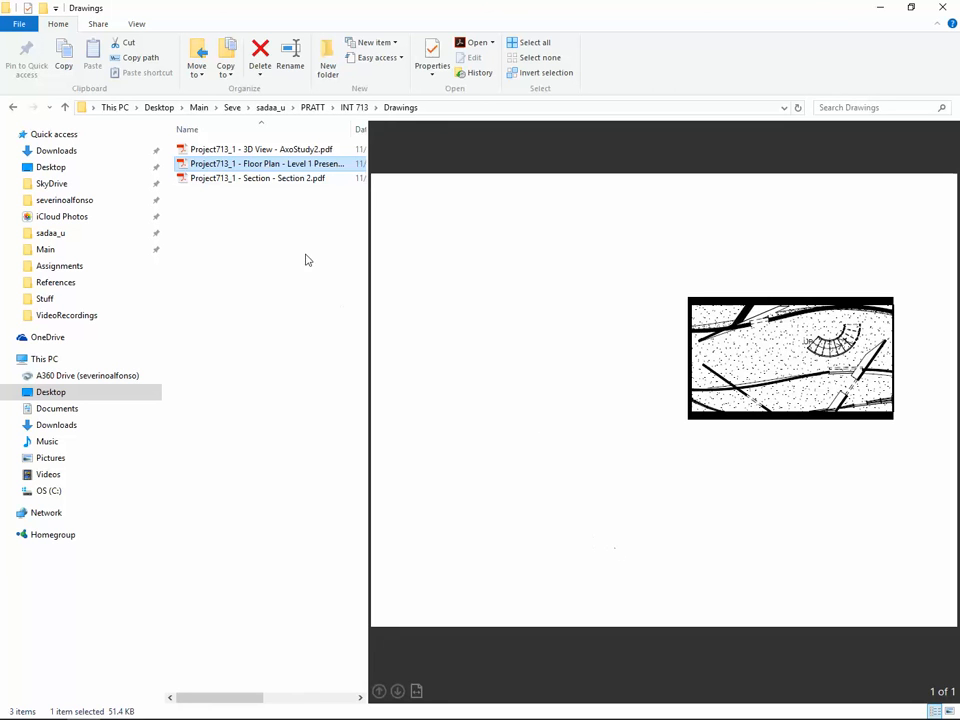
pyautogui.click(281, 180)
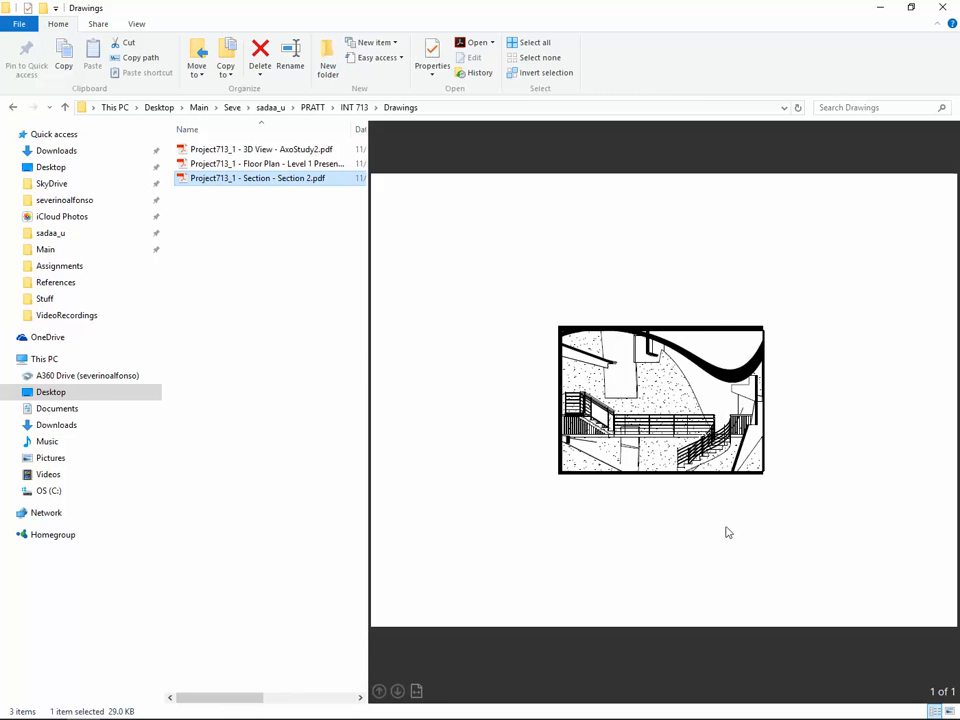
# Step: Switch back to Revit, open the Section 1 view and set its scale to 1/4" = 1'-0"
pyautogui.click(352, 707)
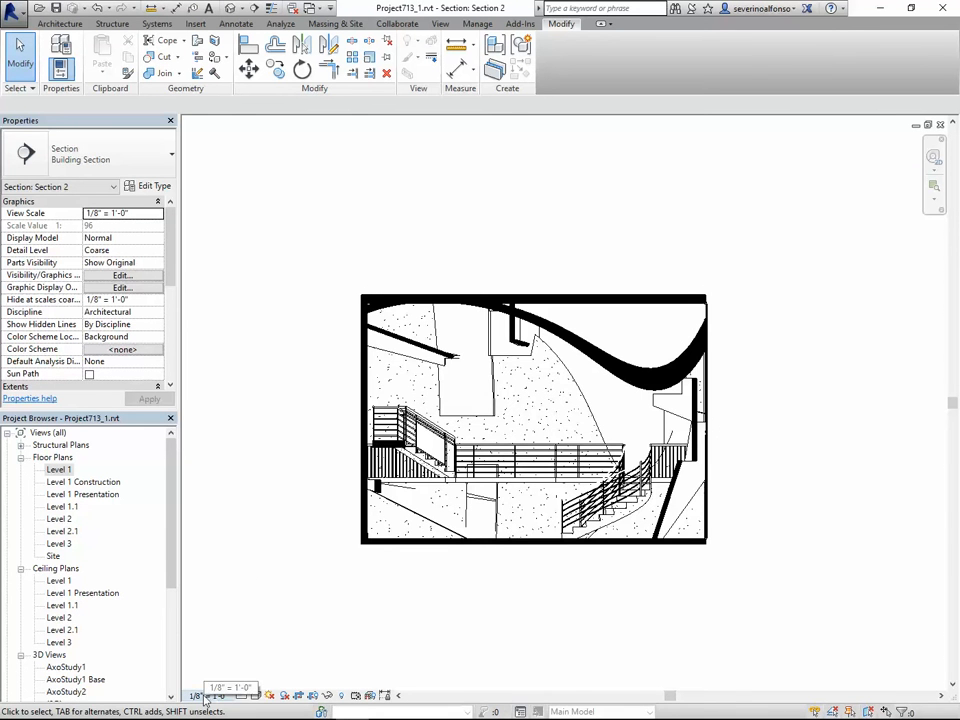
pyautogui.moveTo(170, 531)
pyautogui.mouseDown()
pyautogui.moveTo(171, 566)
pyautogui.moveTo(197, 632)
pyautogui.moveTo(156, 639)
pyautogui.mouseUp()
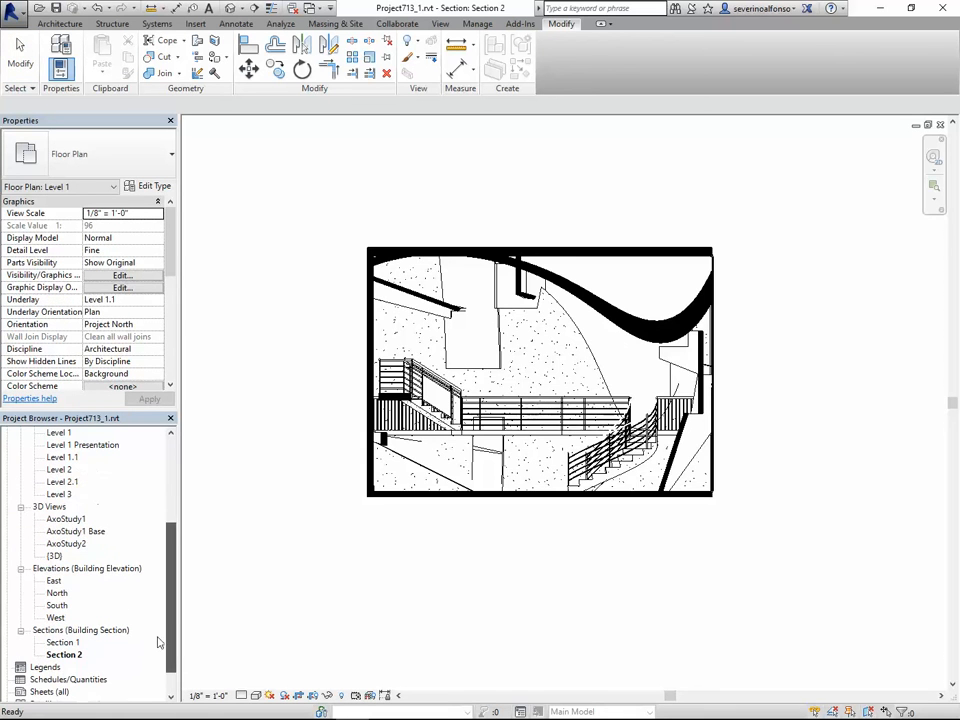
pyautogui.doubleClick(63, 642)
pyautogui.click(209, 695)
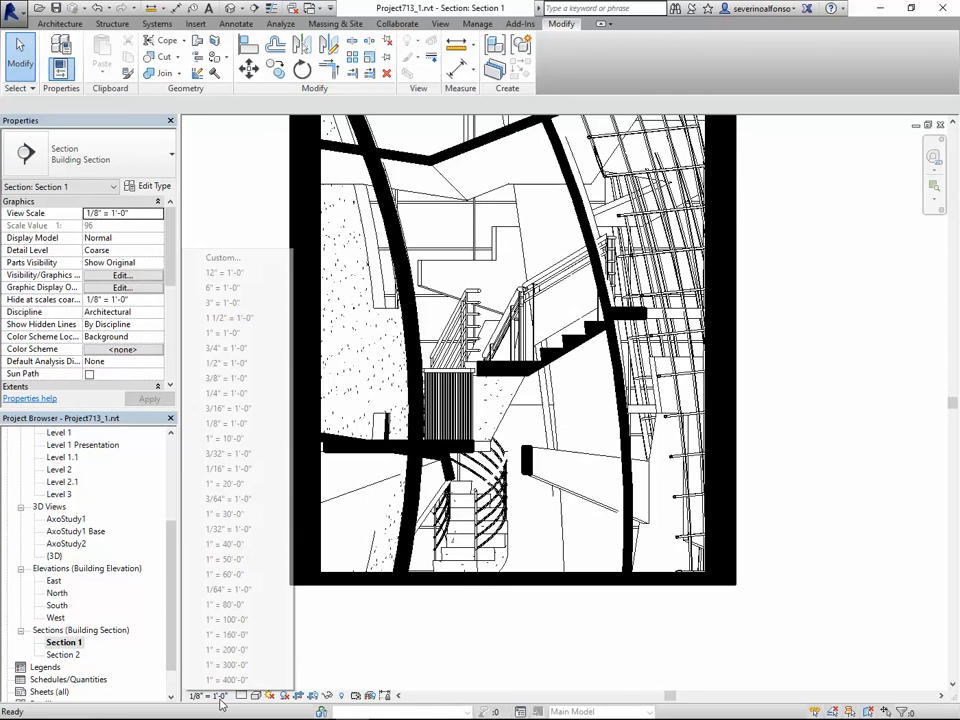
pyautogui.click(230, 393)
pyautogui.moveTo(493, 404); pyautogui.dragTo(496, 437, button='middle')
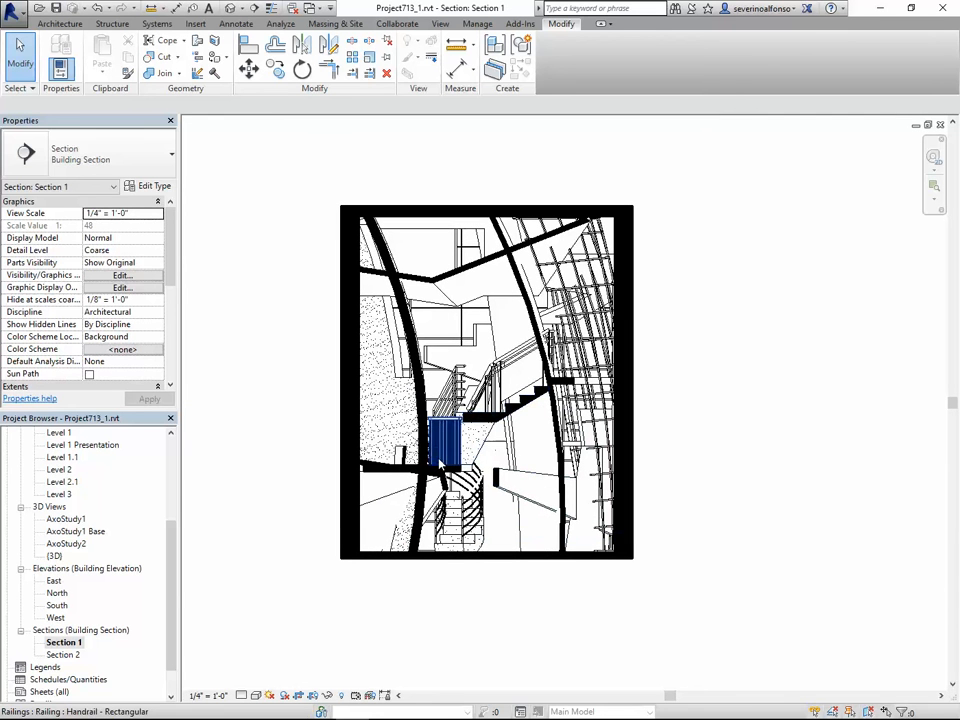
# Step: Open the AxoStudy1 3D view and set its scale to 1/16" = 1'-0"
pyautogui.doubleClick(63, 522)
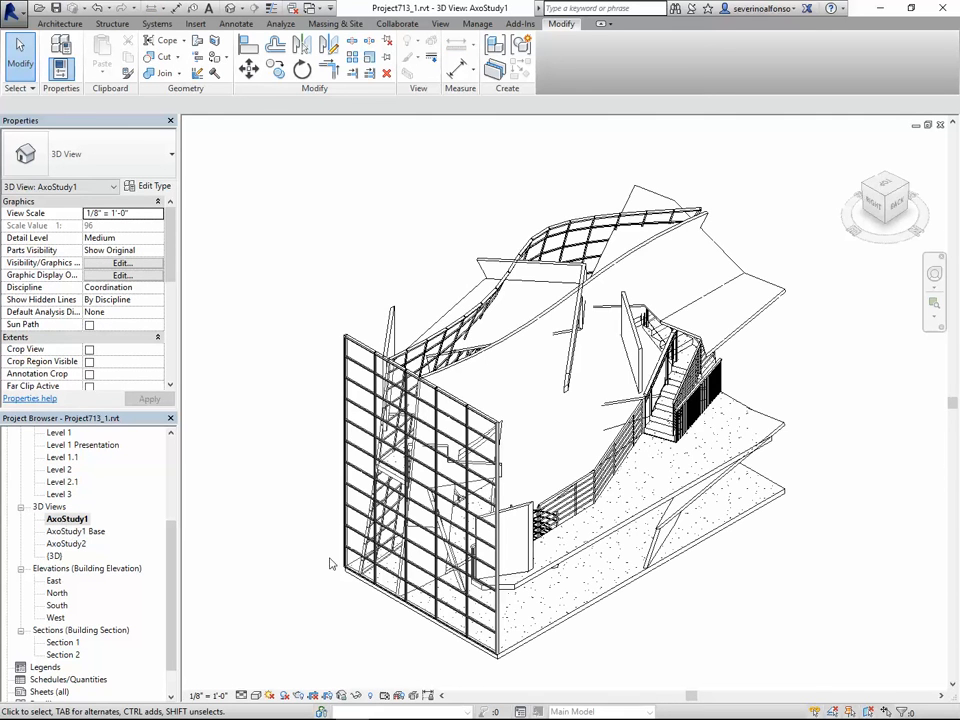
pyautogui.click(208, 695)
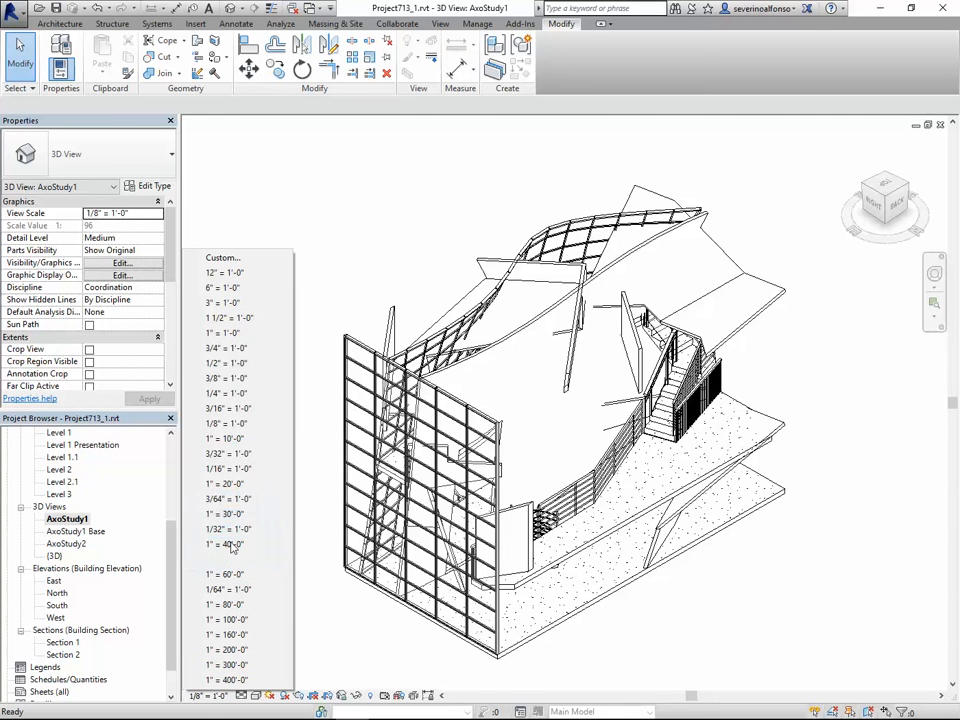
pyautogui.click(238, 468)
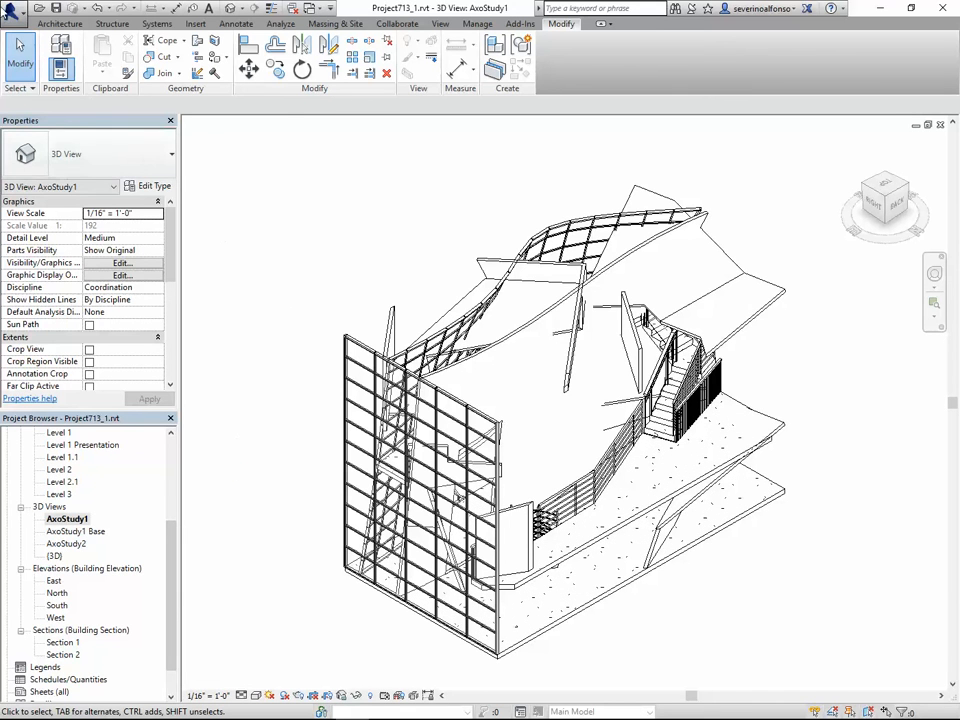
# Step: Choose only the AxoStudy1 and Section 1 views for printing, without saving the view set for future sessions
pyautogui.click(8, 10)
pyautogui.moveTo(93, 340)
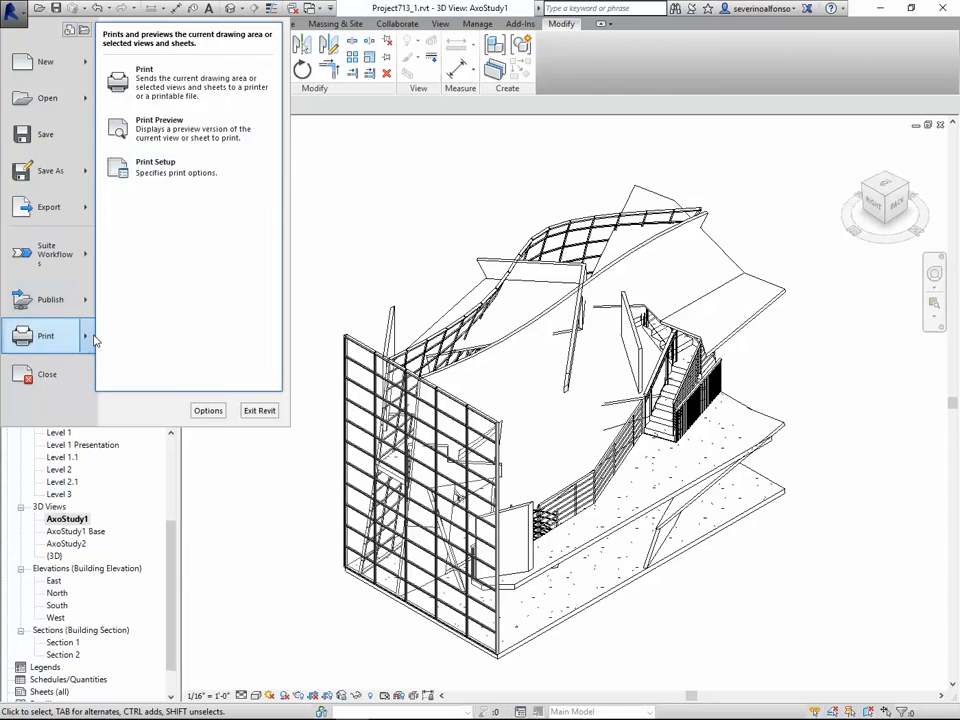
pyautogui.click(190, 78)
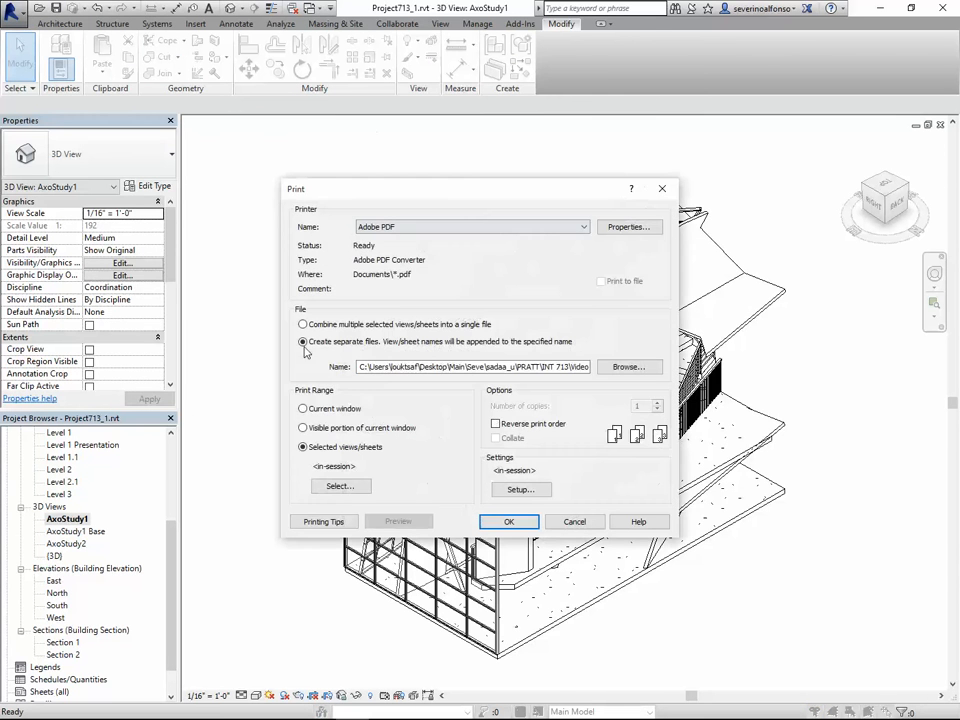
pyautogui.click(338, 486)
pyautogui.click(601, 285)
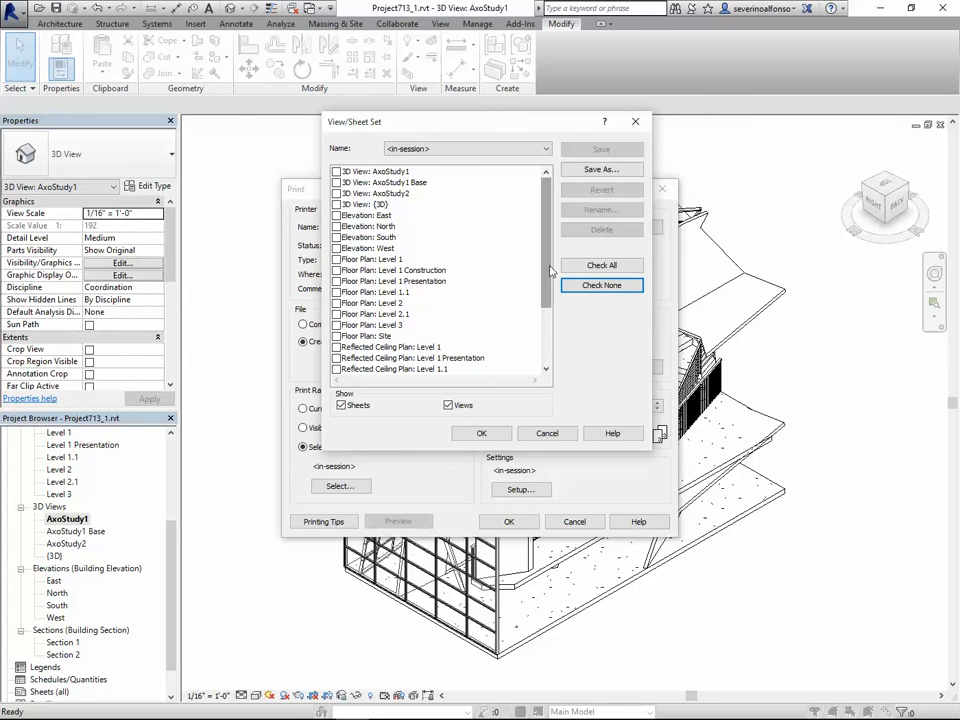
pyautogui.moveTo(548, 280); pyautogui.dragTo(560, 247)
pyautogui.click(338, 326)
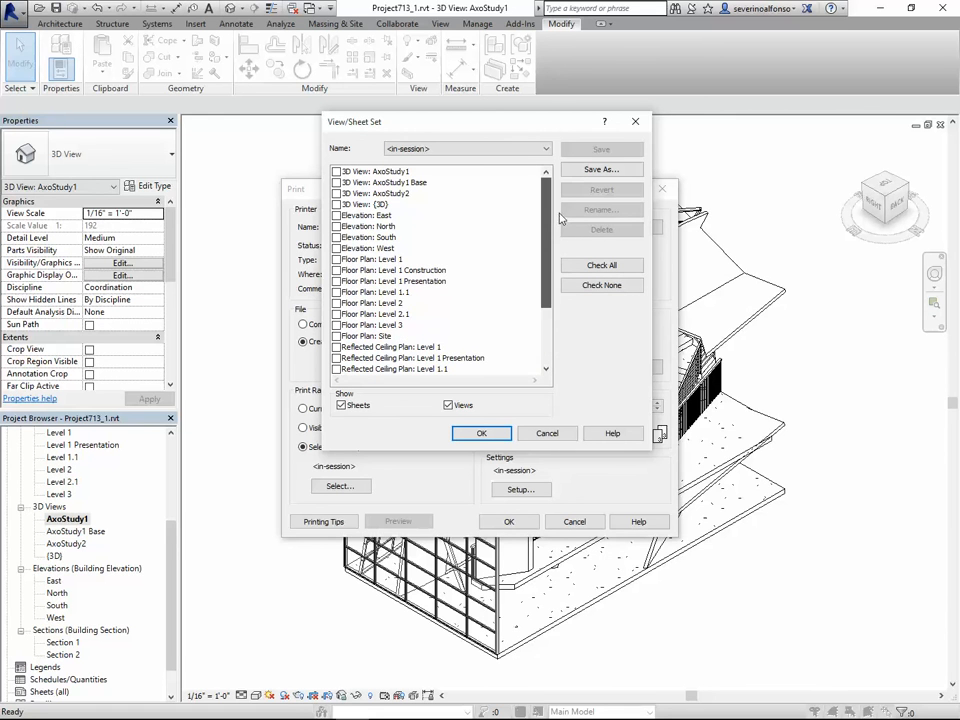
pyautogui.click(336, 171)
pyautogui.click(462, 434)
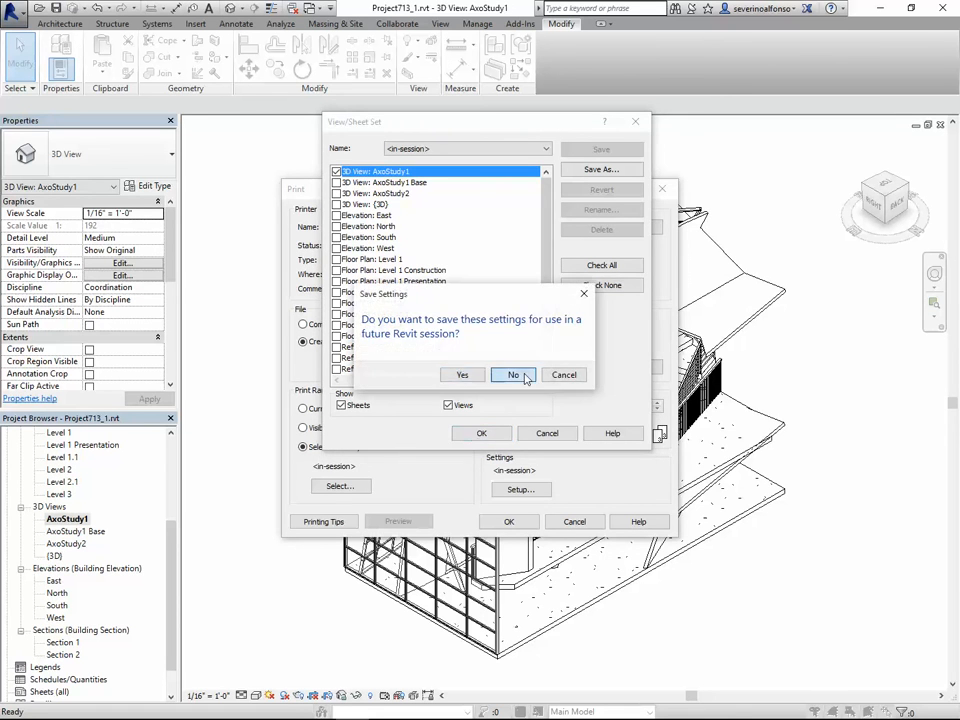
pyautogui.click(517, 316)
# Step: Print the selected views as separate PDFs, save AxoStudy1 and Section 1 in the Drawings folder, and close Adobe Acrobat Reader
pyautogui.click(527, 497)
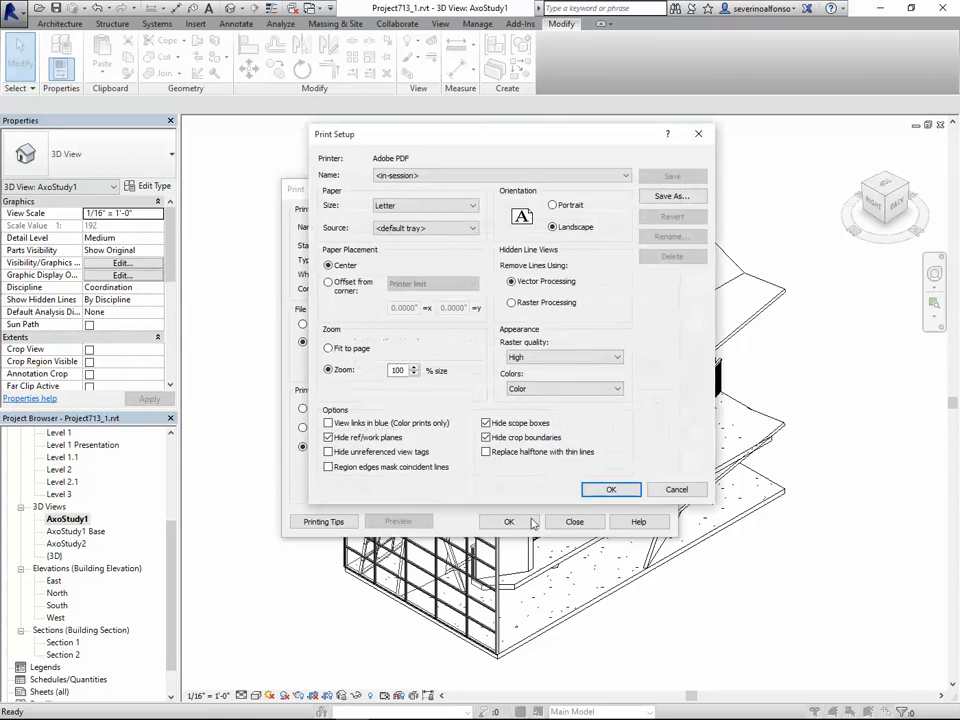
pyautogui.click(595, 549)
pyautogui.click(508, 521)
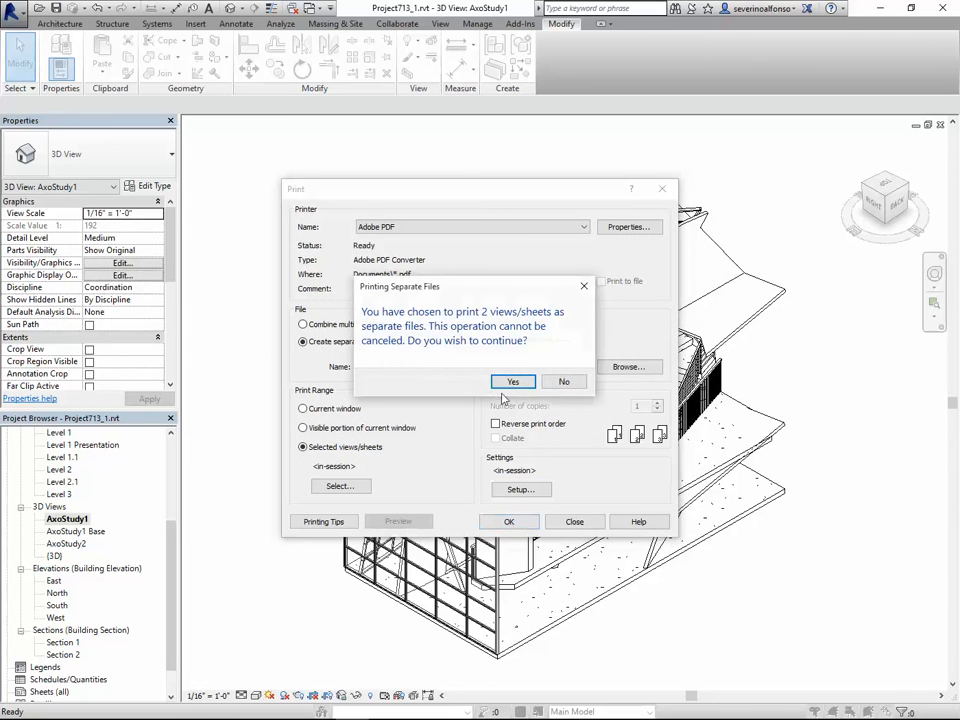
pyautogui.click(509, 320)
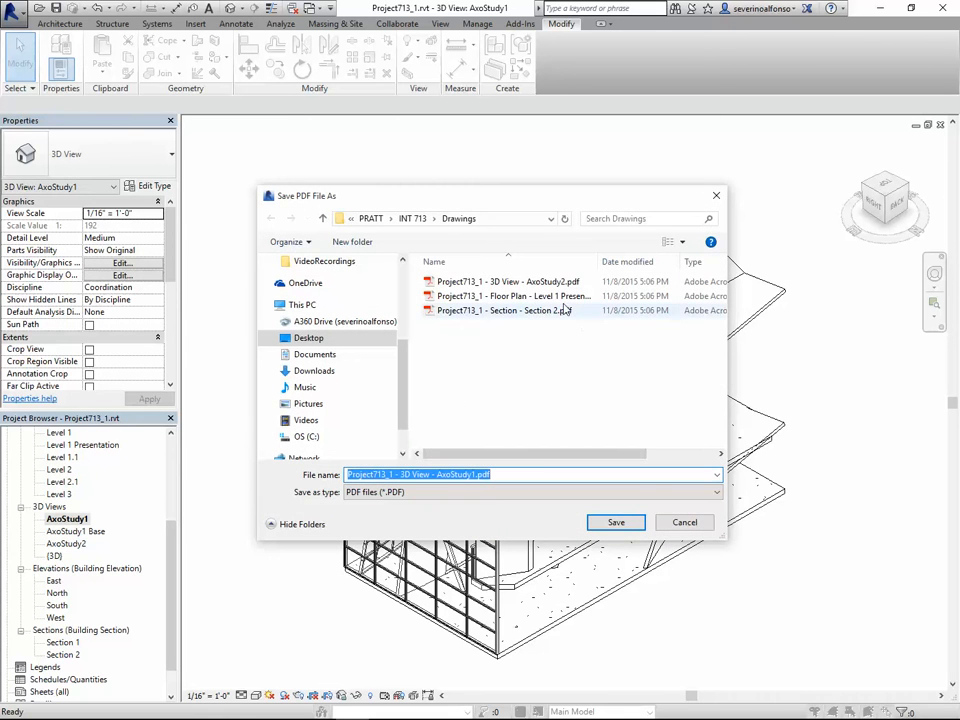
pyautogui.click(614, 522)
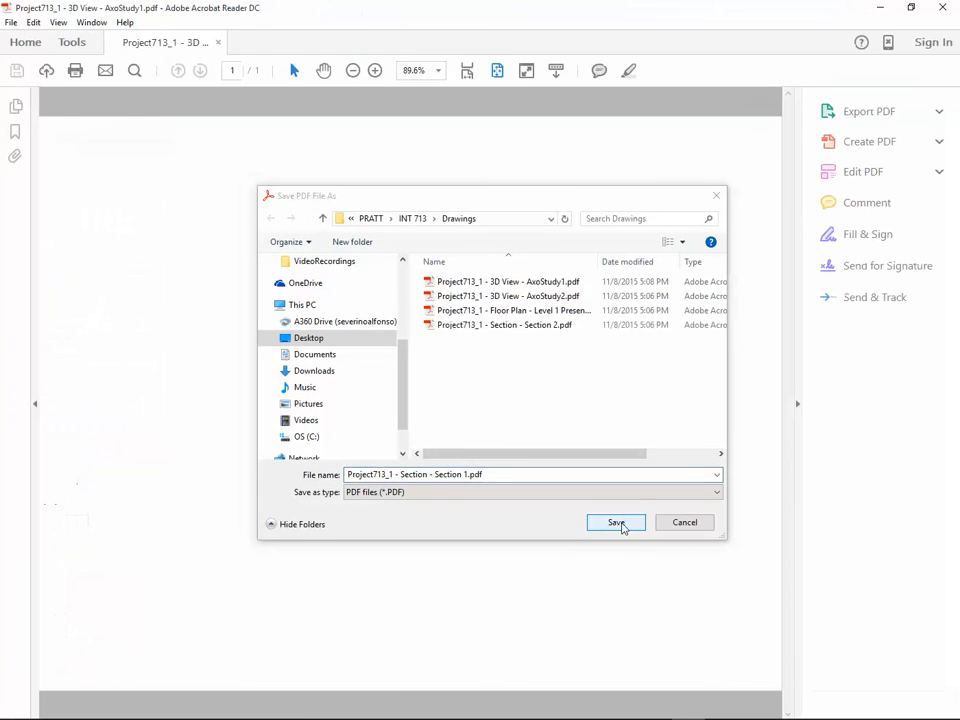
pyautogui.click(617, 522)
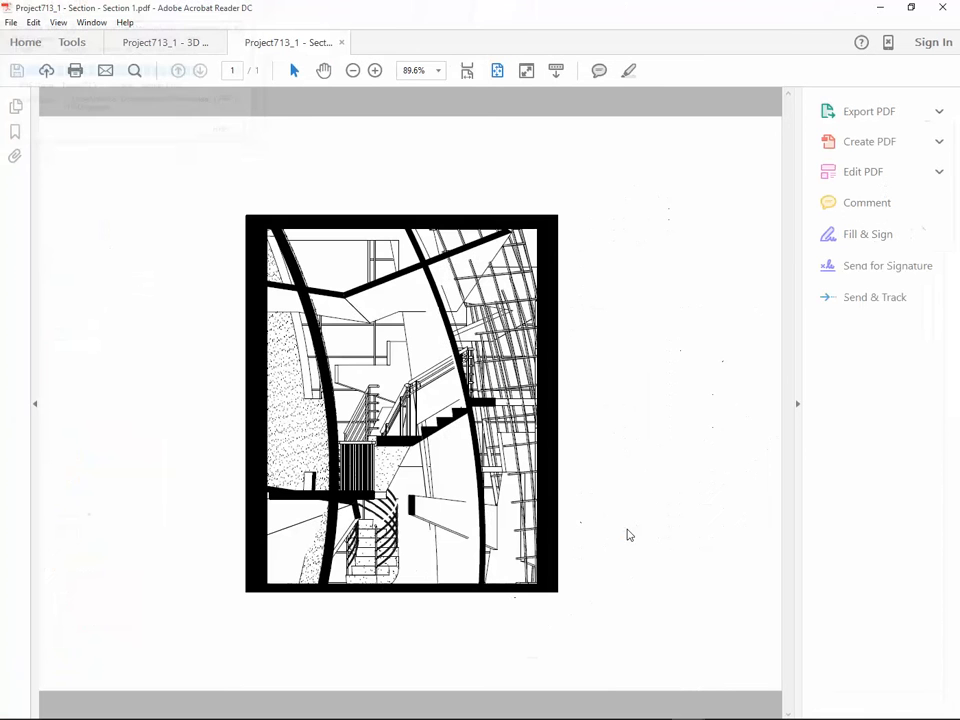
pyautogui.click(942, 8)
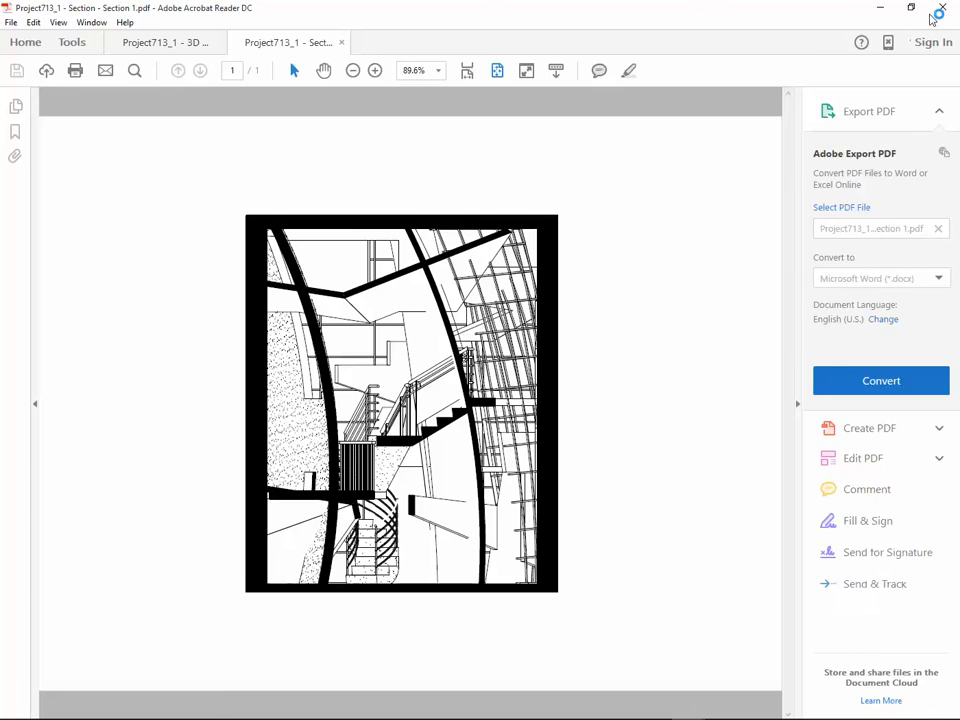
pyautogui.click(940, 9)
# Step: Switch to File Explorer and preview the AxoStudy1, AxoStudy2, Level 1 Presentation, Section 1 and Section 2 PDFs
pyautogui.moveTo(178, 708)
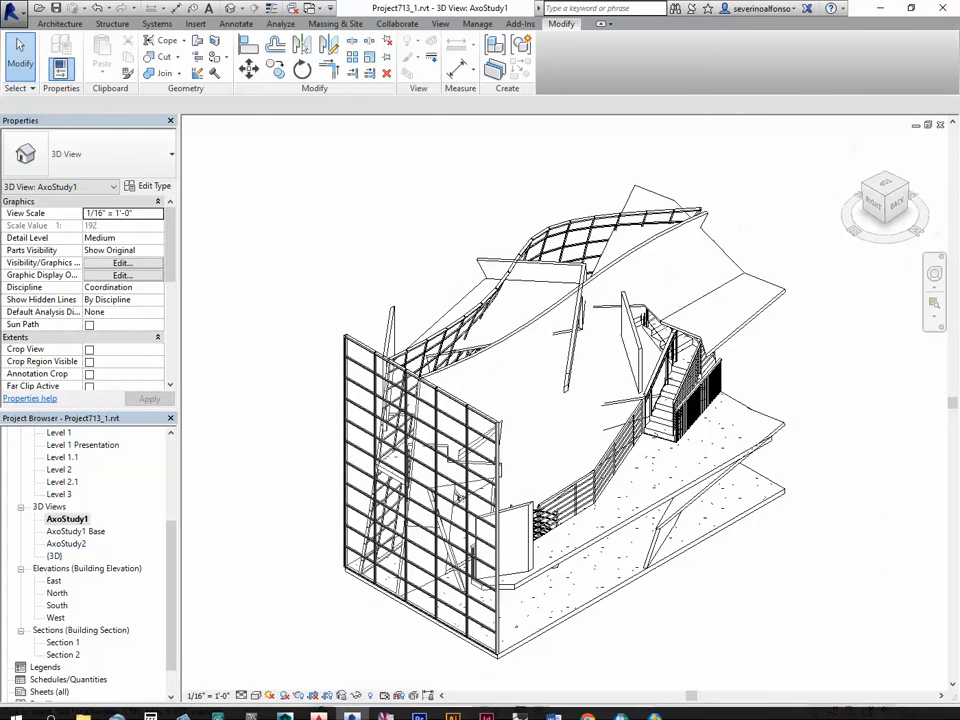
pyautogui.click(83, 706)
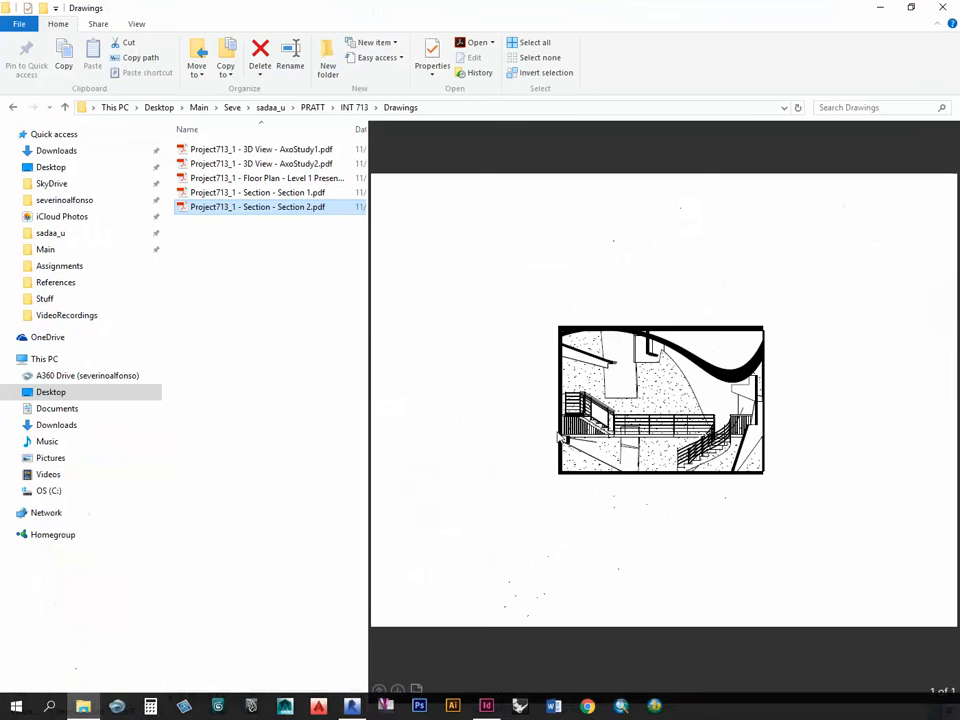
pyautogui.click(270, 151)
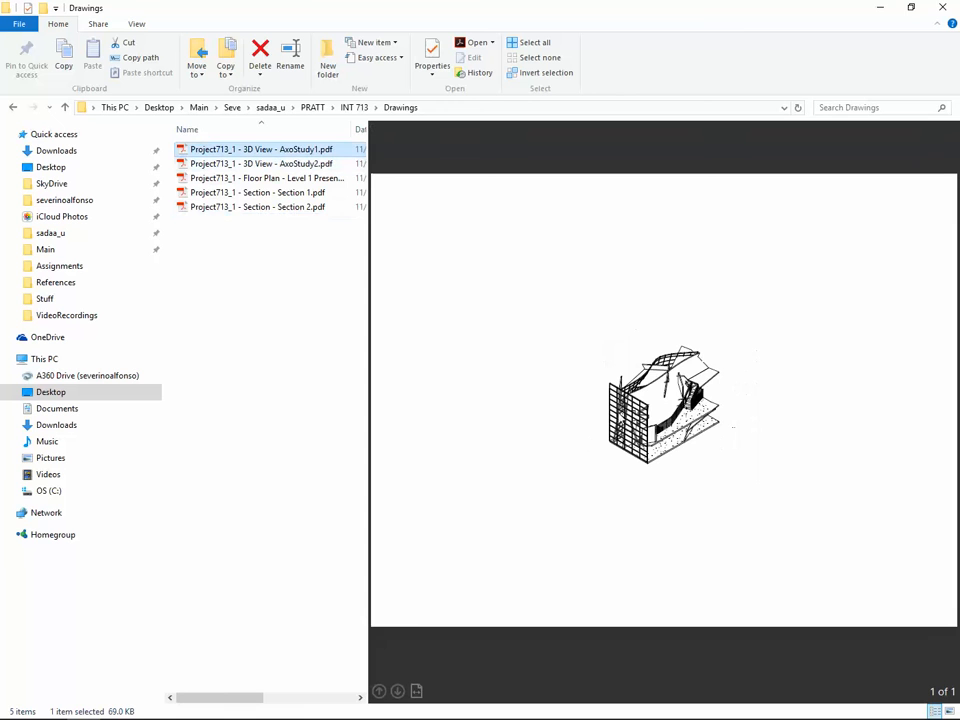
pyautogui.click(303, 166)
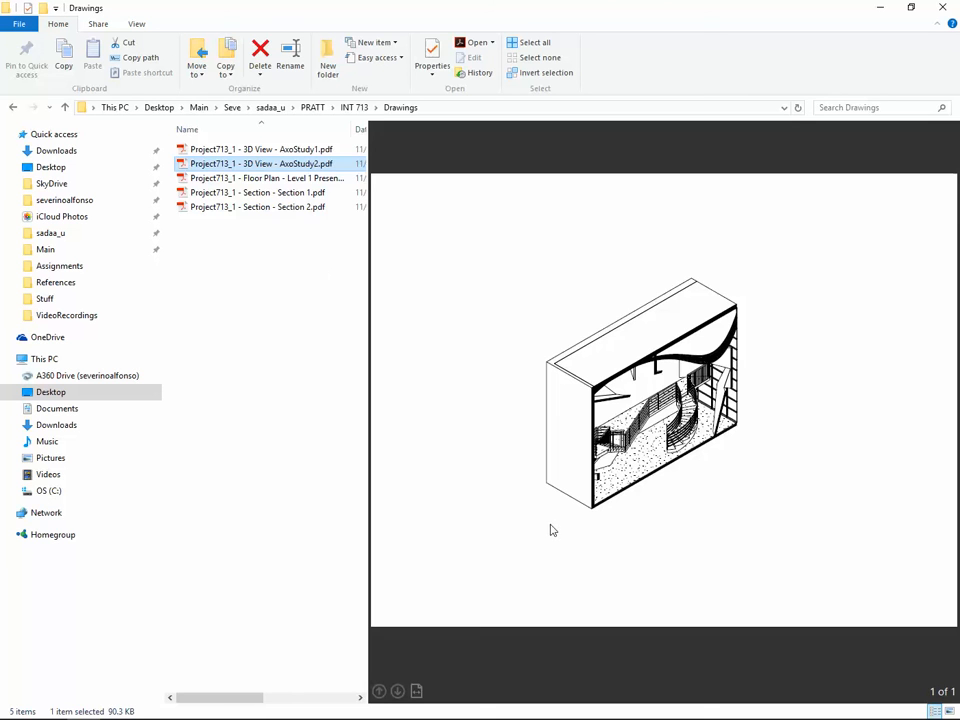
pyautogui.click(266, 178)
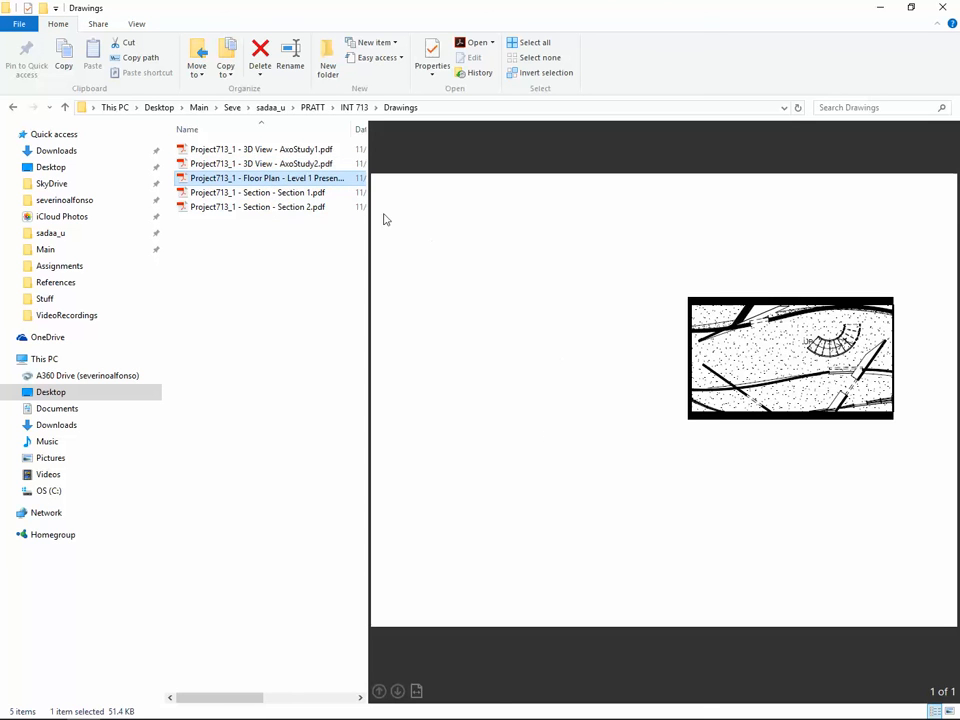
pyautogui.click(280, 193)
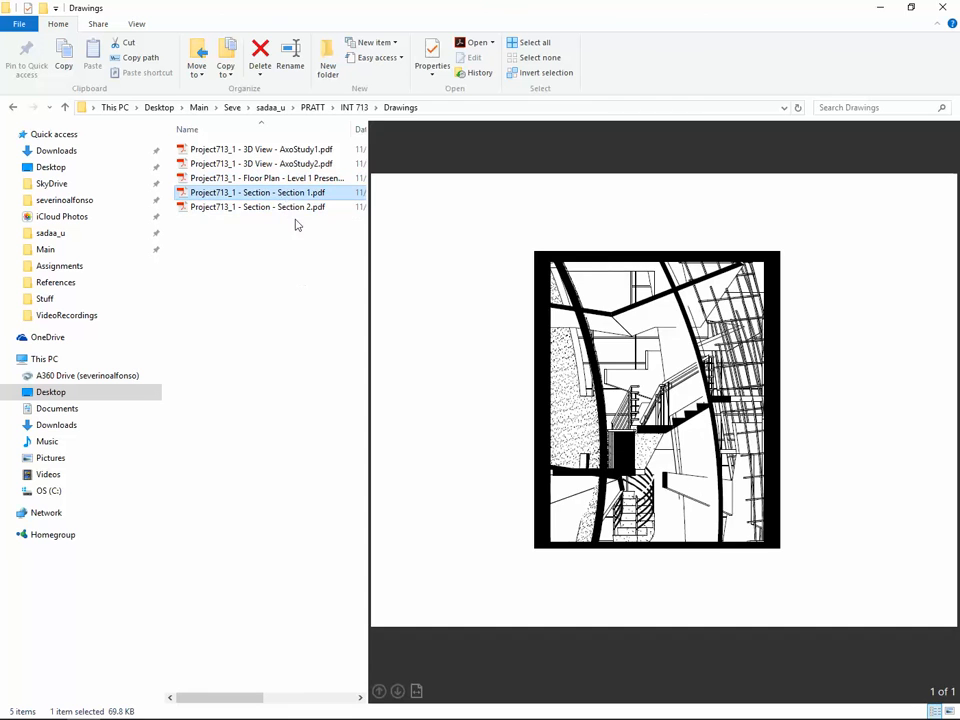
pyautogui.click(295, 208)
pyautogui.click(289, 197)
# Step: Switch to InDesign and browse to the Drawings folder inside INT 713 to place files in the panel
pyautogui.moveTo(325, 717)
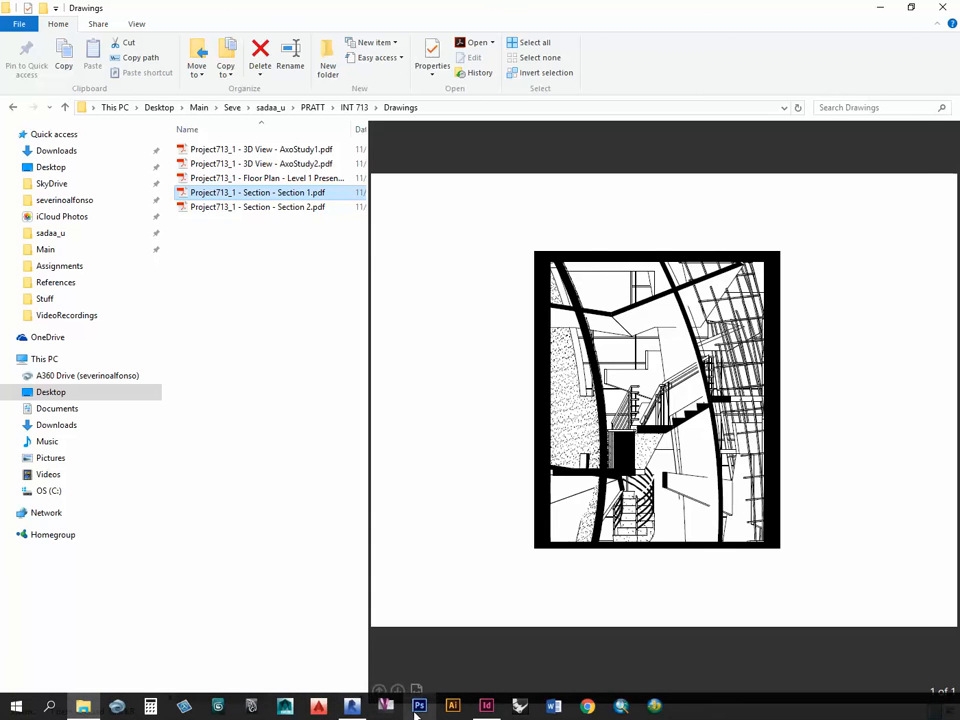
pyautogui.click(486, 706)
pyautogui.click(38, 10)
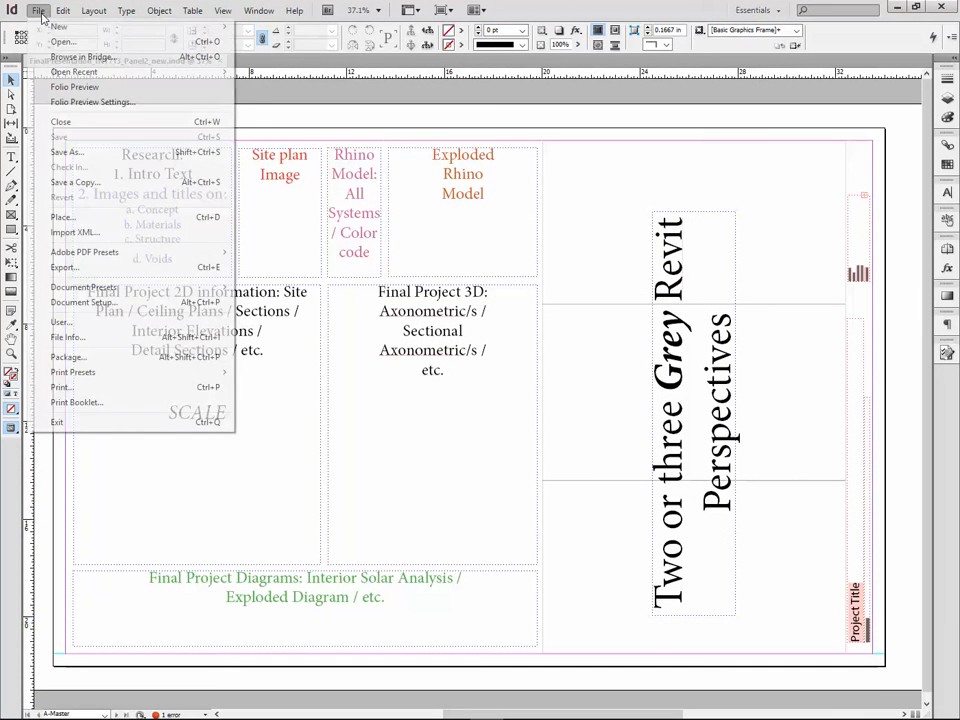
pyautogui.click(62, 216)
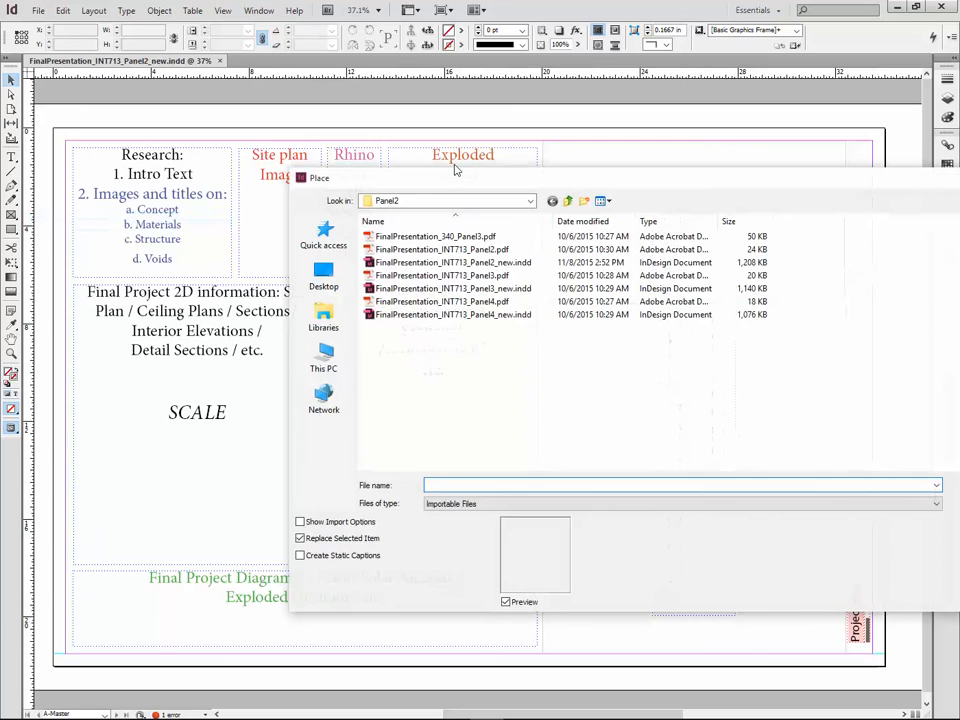
pyautogui.click(303, 170)
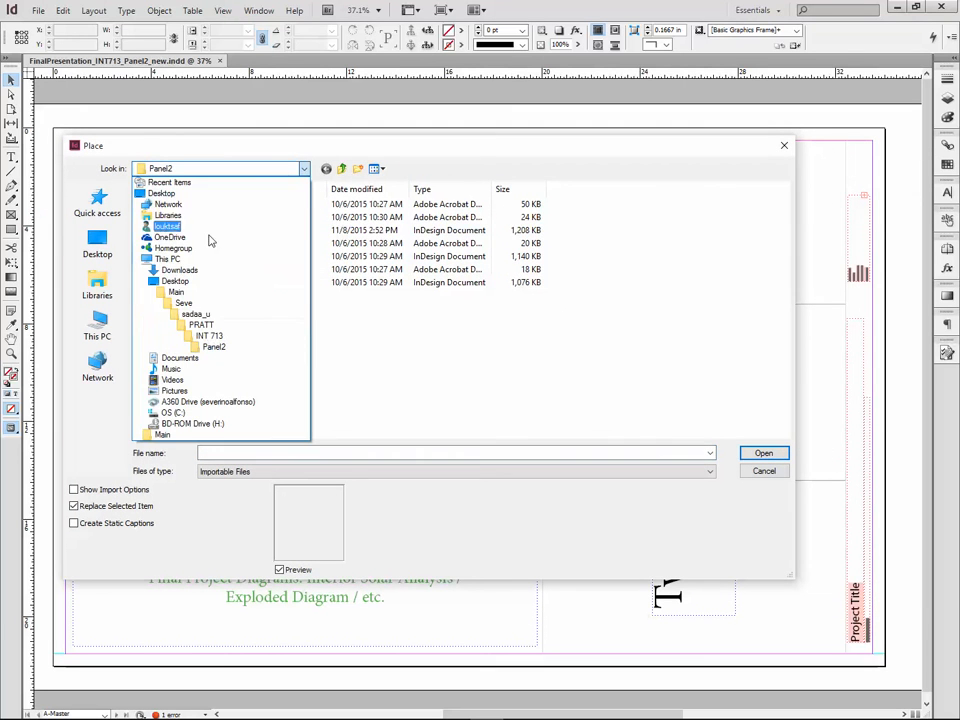
pyautogui.click(208, 337)
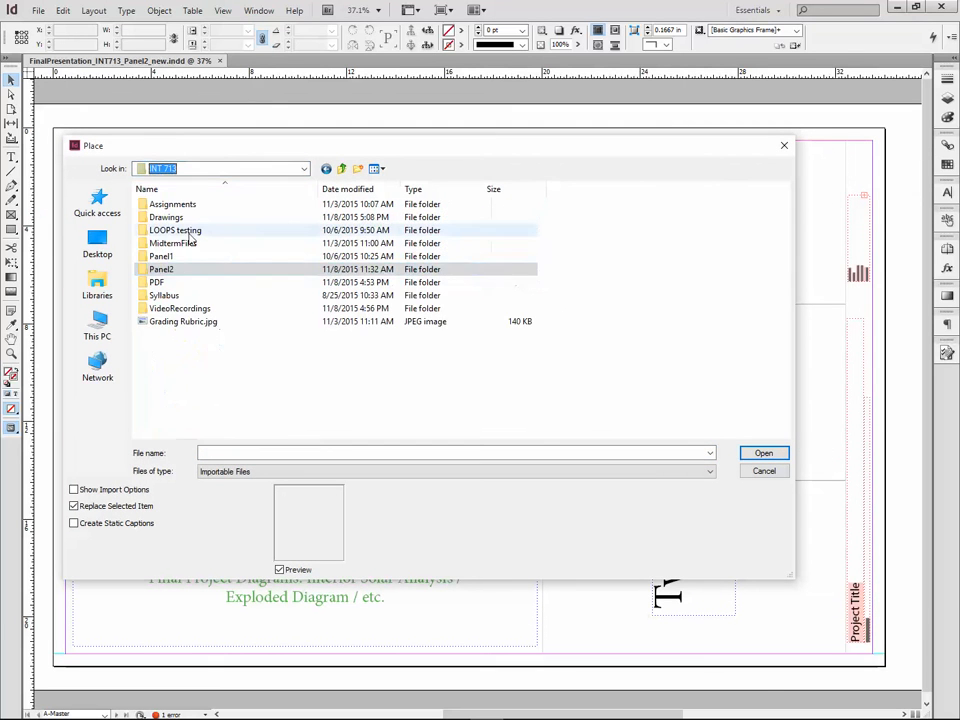
pyautogui.doubleClick(166, 217)
# Step: Place the Section 1 and Section 2 PDFs on the panel page at their original size
pyautogui.click(257, 205)
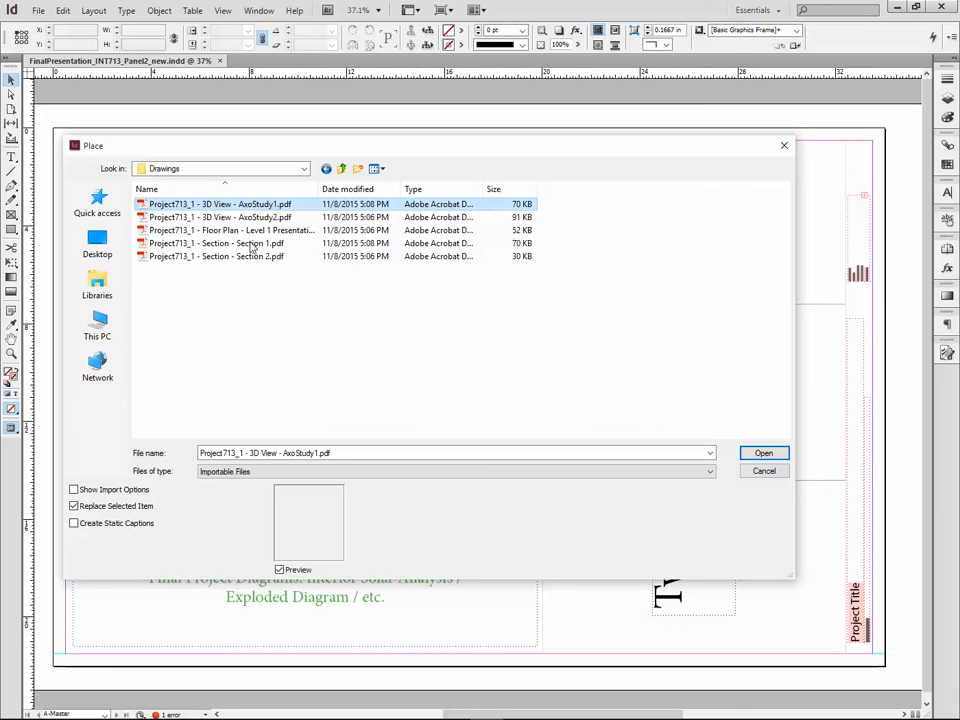
pyautogui.click(252, 243)
pyautogui.keyDown('shift'); pyautogui.click(252, 256); pyautogui.keyUp('shift')
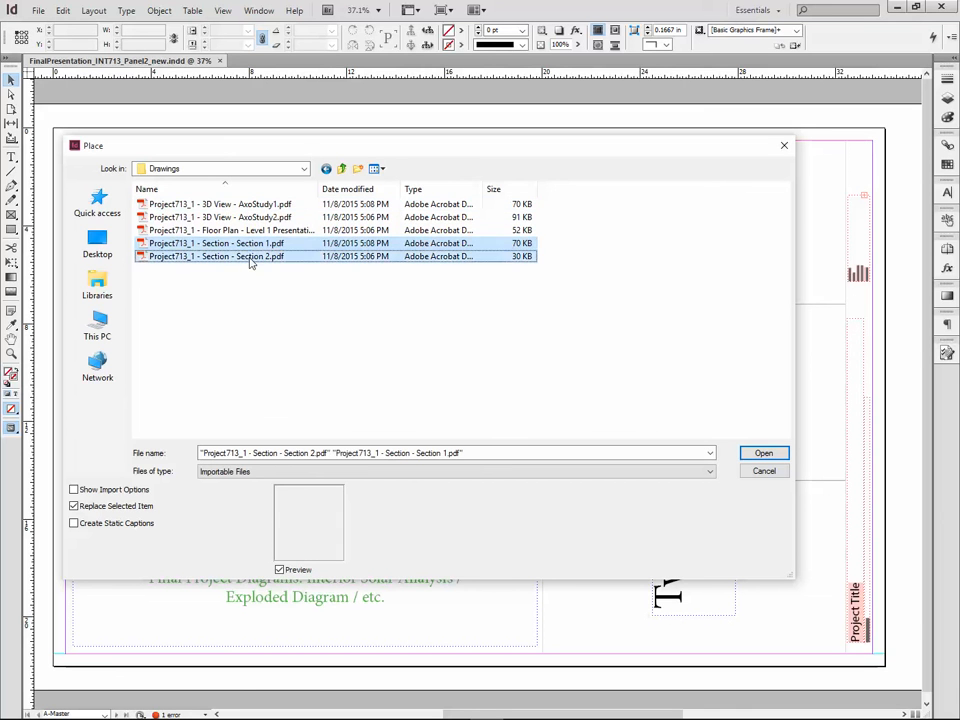
pyautogui.click(765, 455)
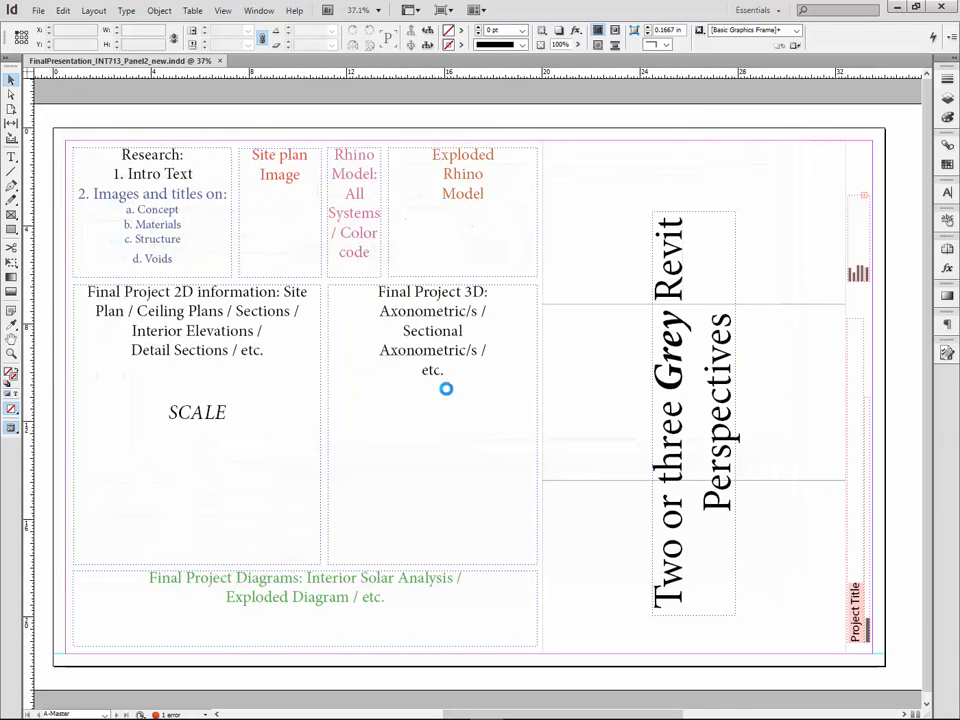
pyautogui.click(80, 234)
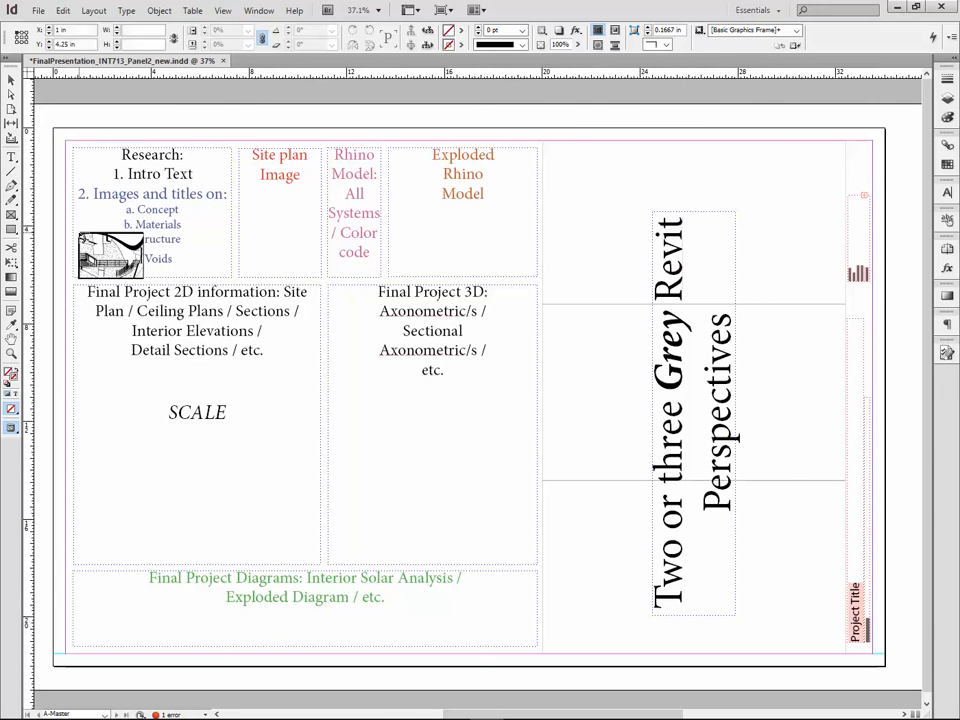
pyautogui.click(251, 315)
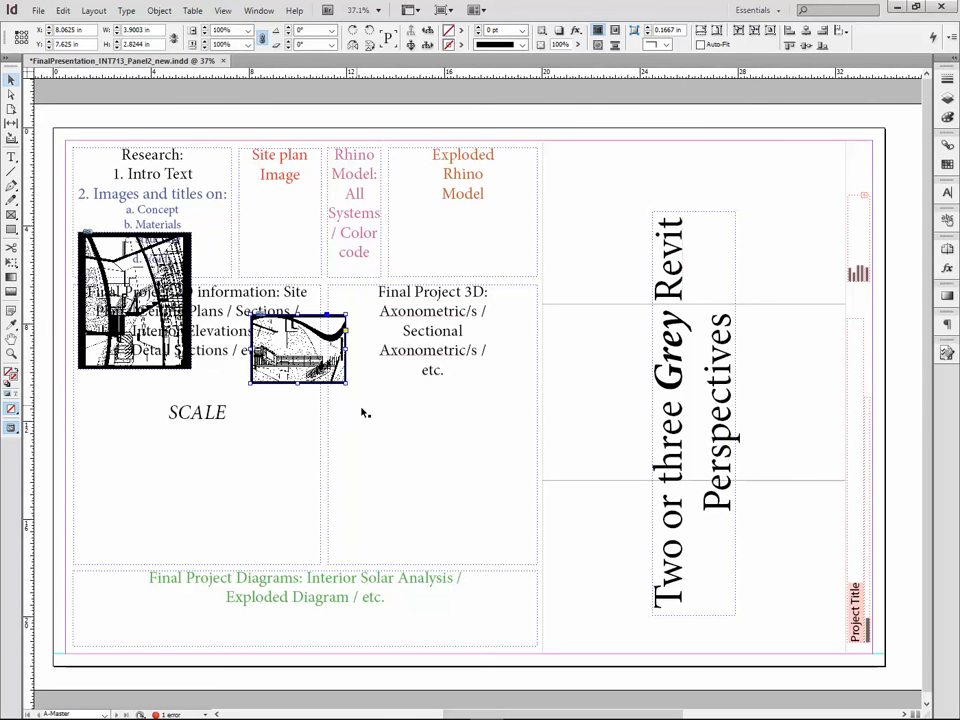
# Step: Move the two placed sections aside and shift the Final Project 2D and 3D text frames onto the pasteboard beside the page
pyautogui.moveTo(299, 349); pyautogui.dragTo(432, 458)
pyautogui.moveTo(170, 366); pyautogui.dragTo(267, 524)
pyautogui.click(236, 347)
pyautogui.moveTo(258, 270); pyautogui.dragTo(538, 270)
pyautogui.moveTo(500, 343); pyautogui.dragTo(140, 503)
# Step: Arrange Section 1 and Section 2 side by side in the cleared area below the Research and Site plan frames
pyautogui.moveTo(550, 462); pyautogui.dragTo(484, 360)
pyautogui.moveTo(568, 366); pyautogui.dragTo(681, 435)
pyautogui.moveTo(682, 483); pyautogui.dragTo(530, 356)
pyautogui.click(566, 422)
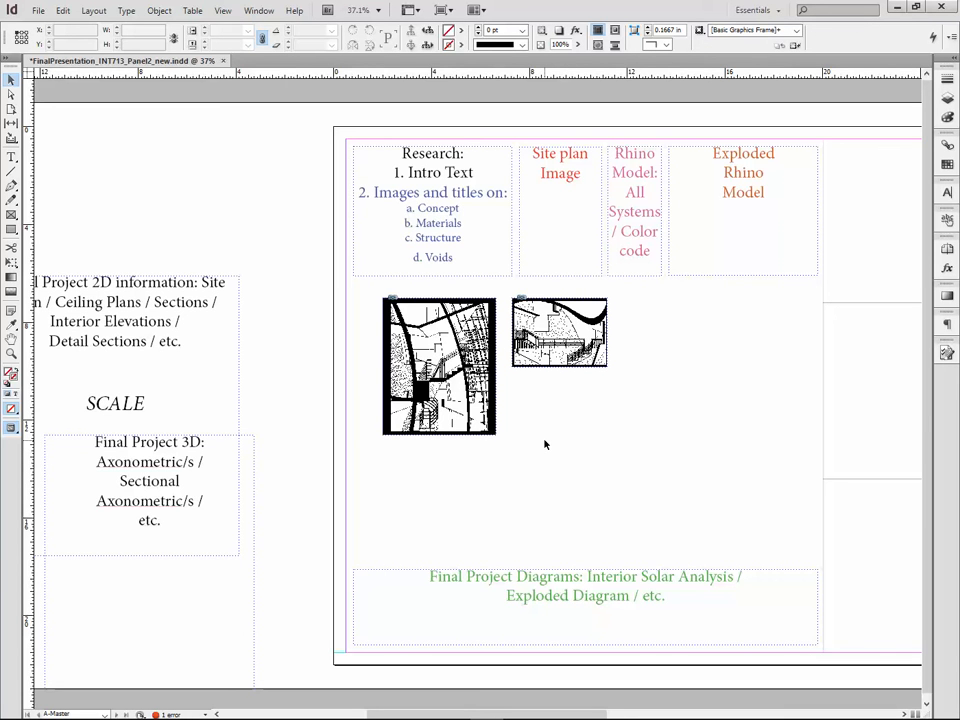
# Step: Set the display performance of the larger placed section drawing to High Quality Display
pyautogui.press('z')
pyautogui.moveTo(372, 266); pyautogui.dragTo(662, 536)
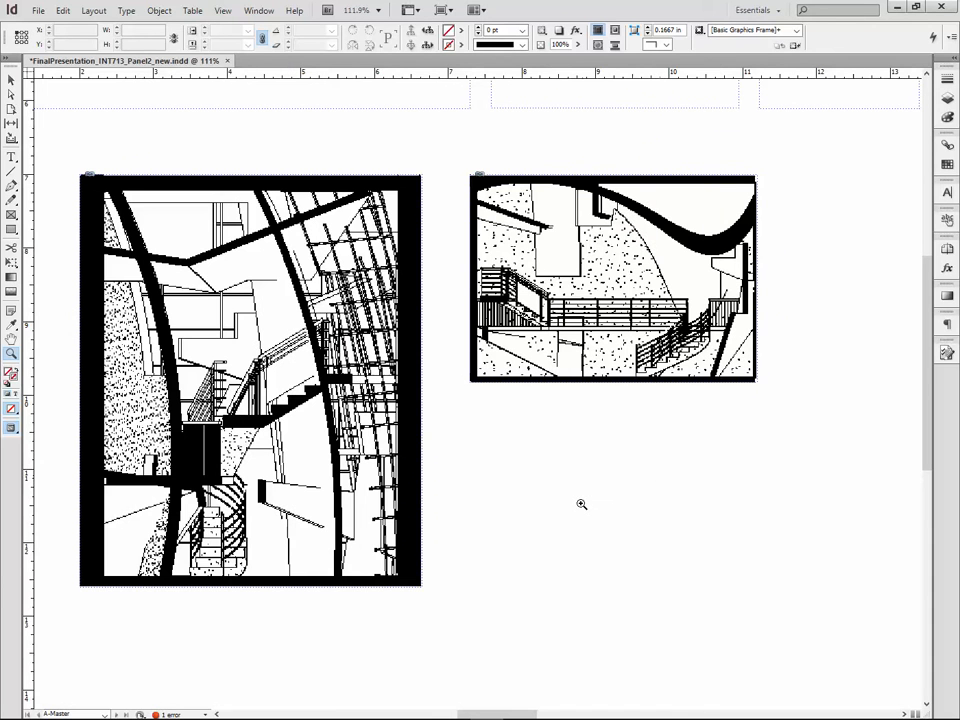
pyautogui.press('v')
pyautogui.rightClick(385, 423)
pyautogui.moveTo(446, 379)
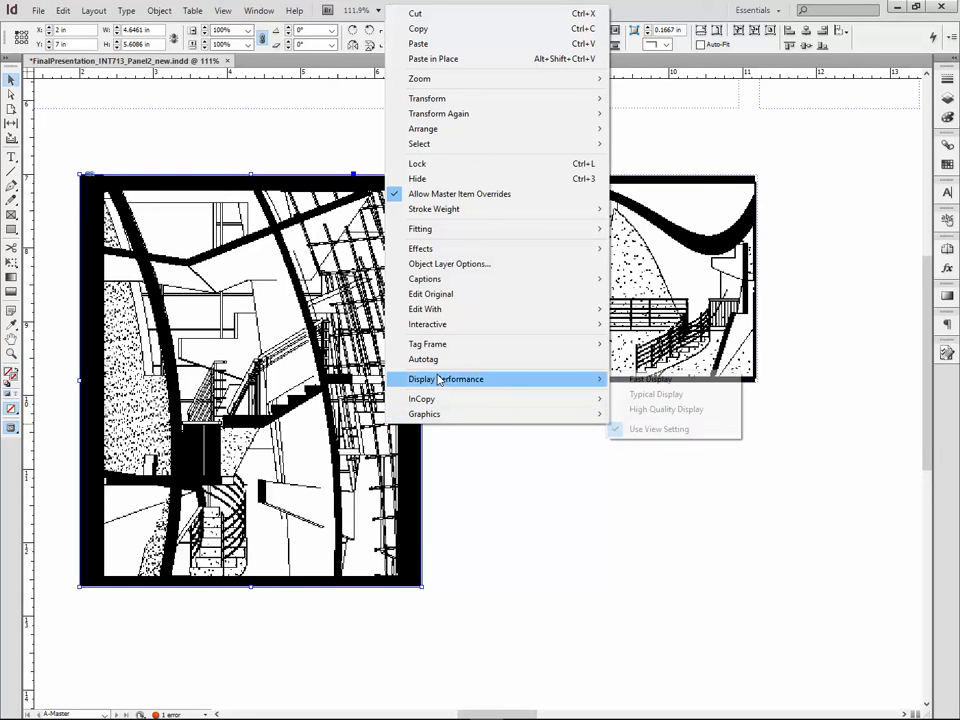
pyautogui.click(639, 409)
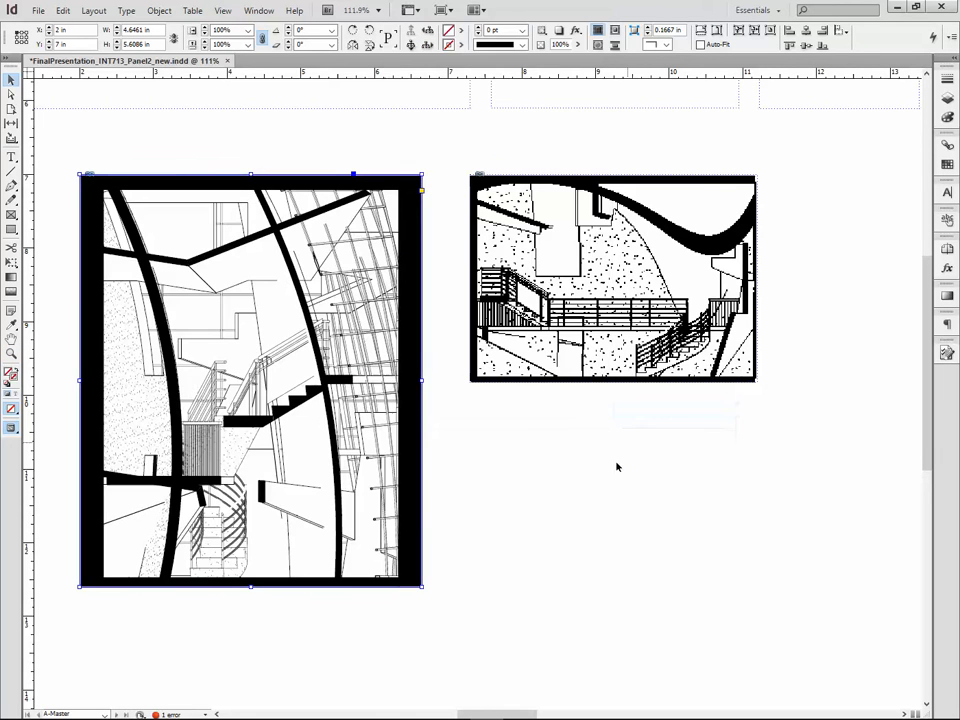
pyautogui.click(579, 510)
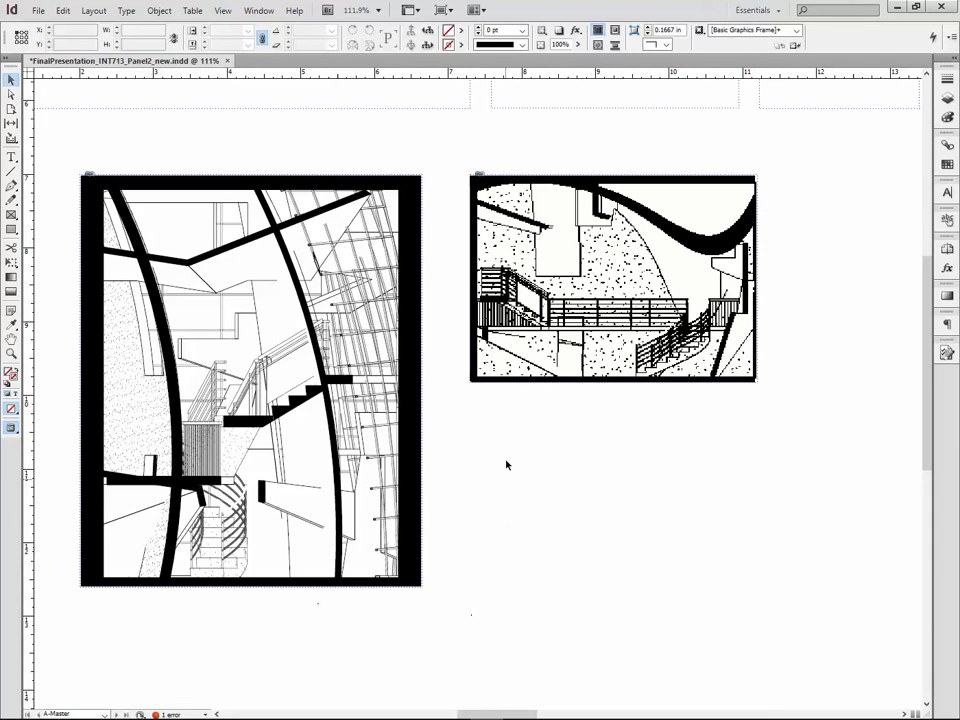
# Step: Give the smaller section drawing beside it the High Quality Display setting as well
pyautogui.rightClick(540, 360)
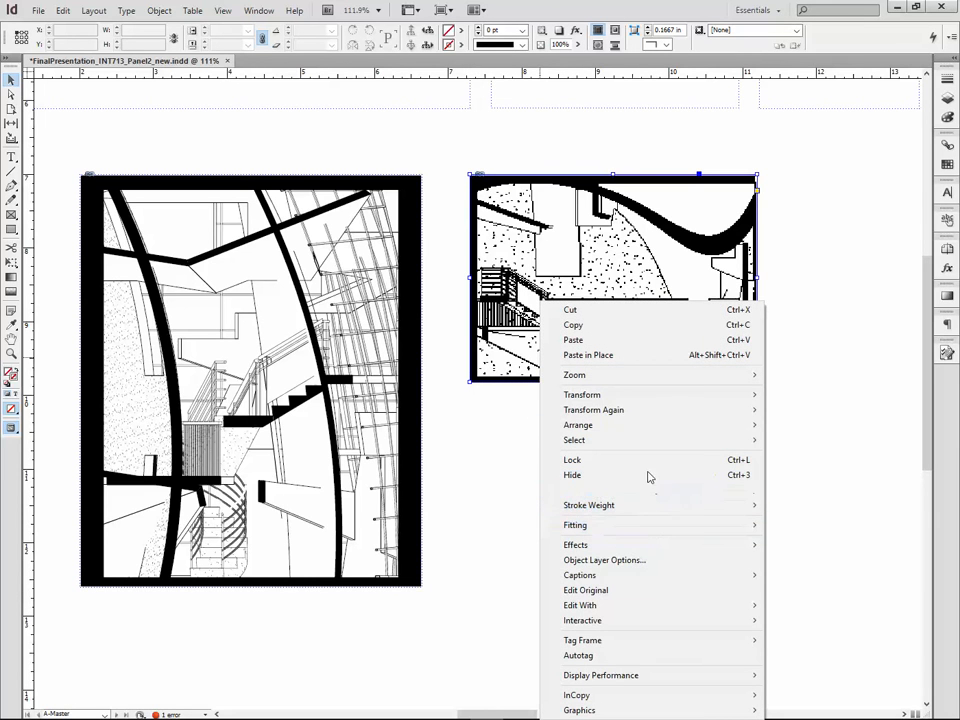
pyautogui.moveTo(622, 677)
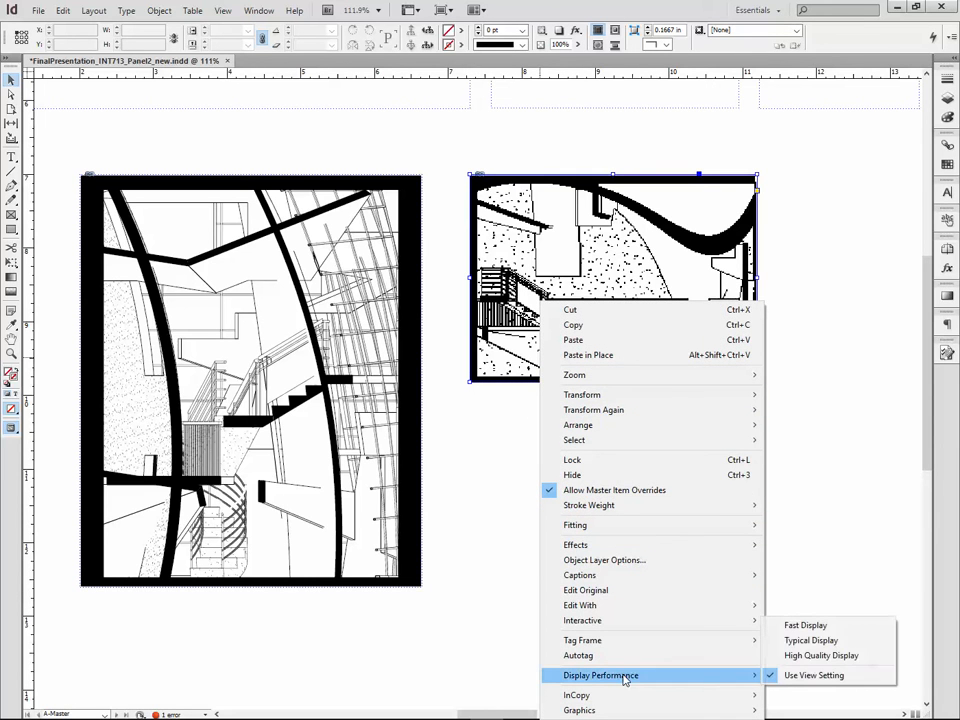
pyautogui.click(818, 655)
pyautogui.click(561, 483)
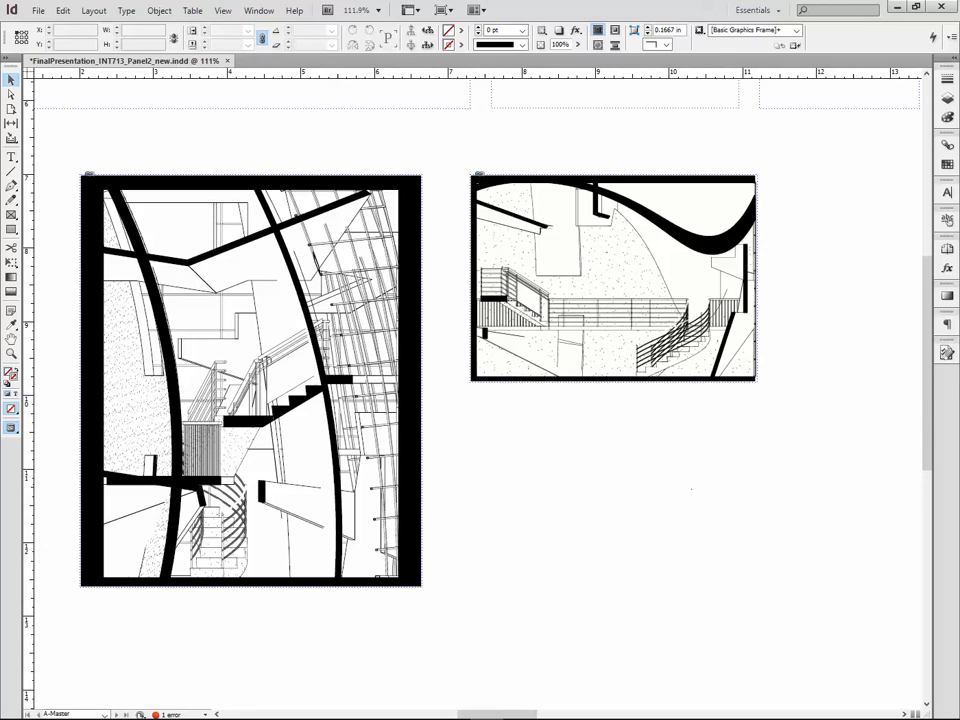
# Step: Start placing another file in the presentation panel
pyautogui.hotkey('ctrl', 'd')
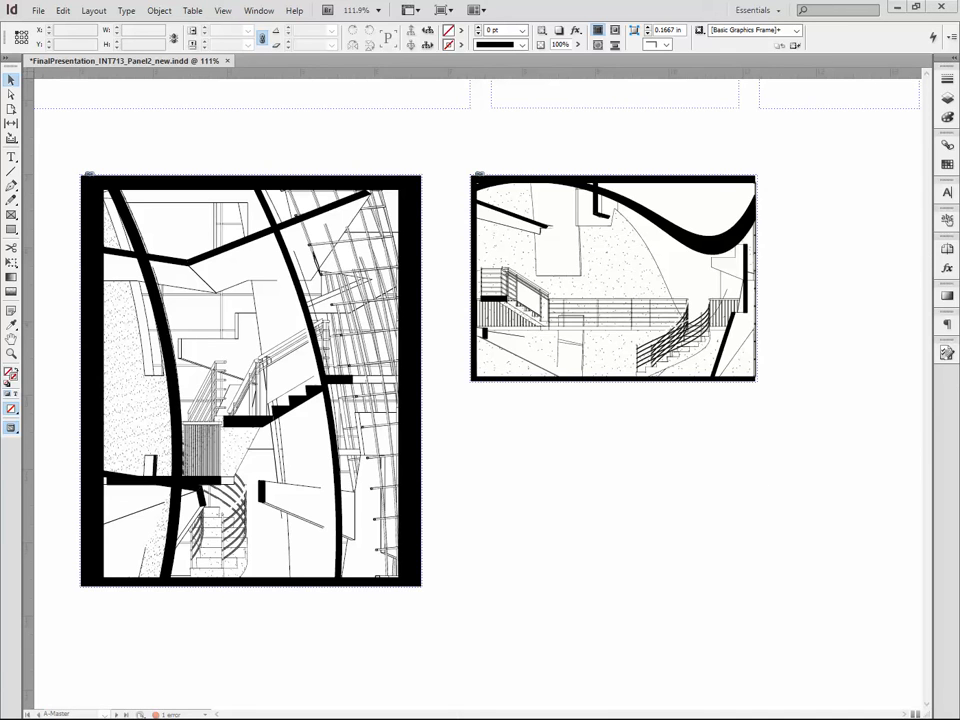